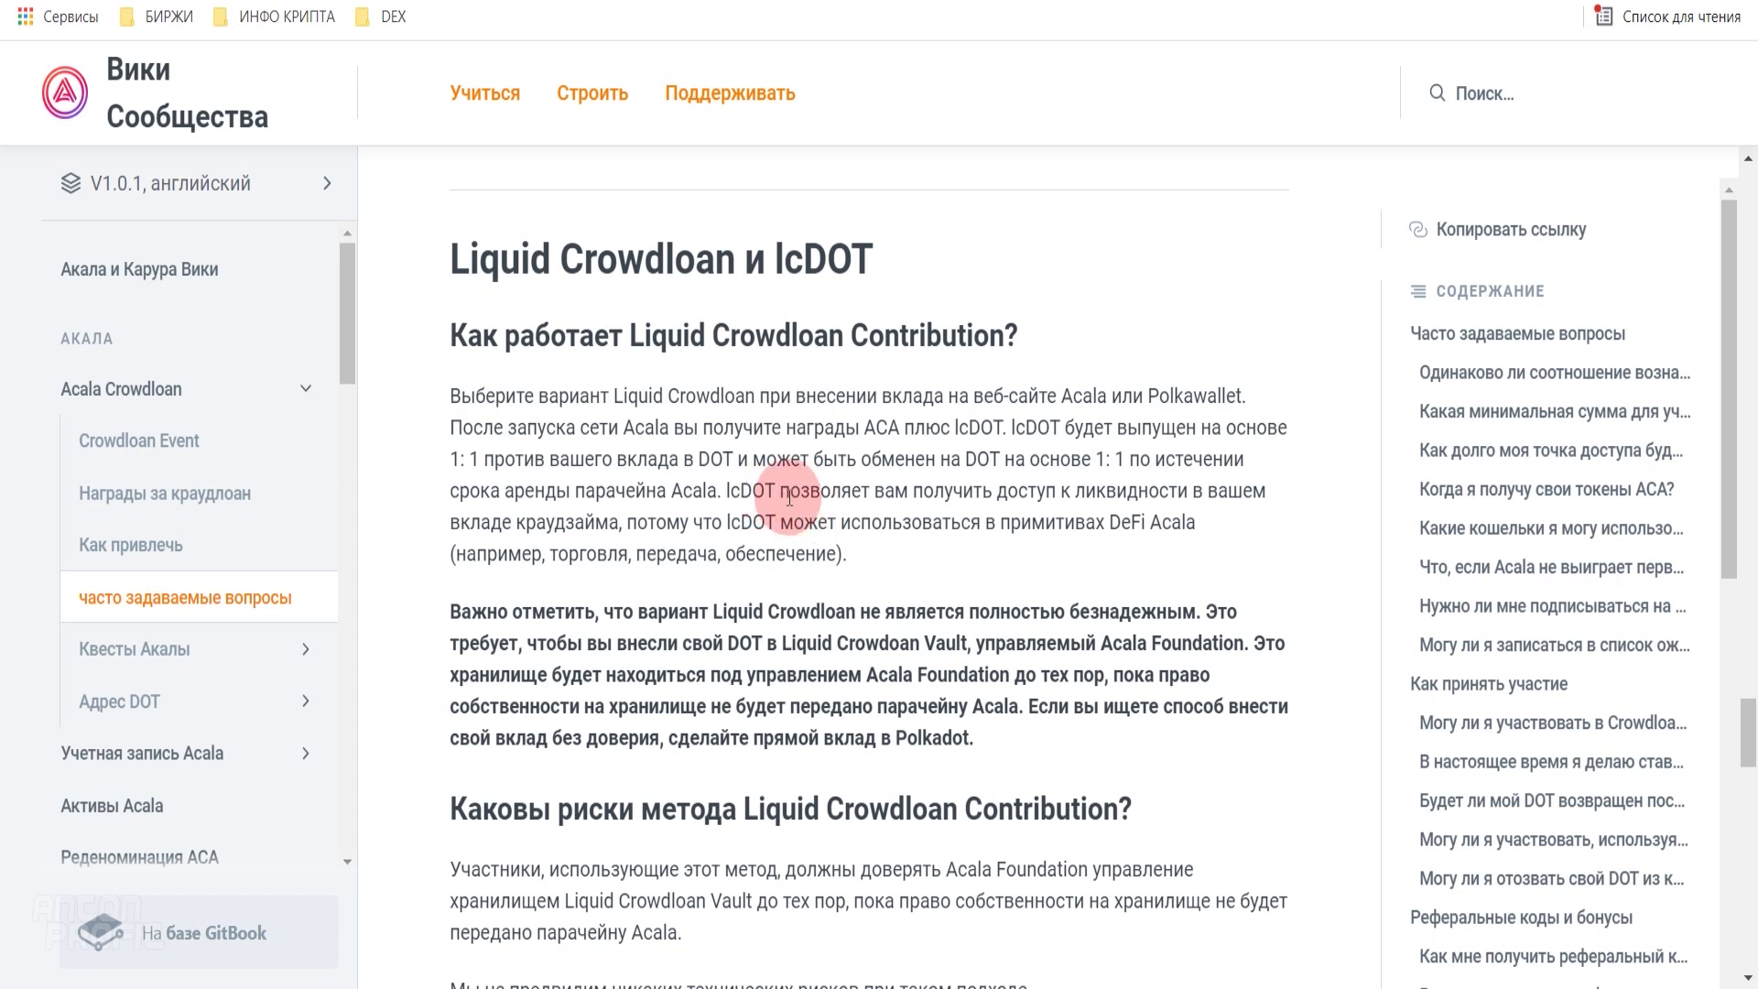
- Highlight the FAQ passages explaining lcDOT and whether lcDOT can be sold
scroll(789, 497, "down", 10)
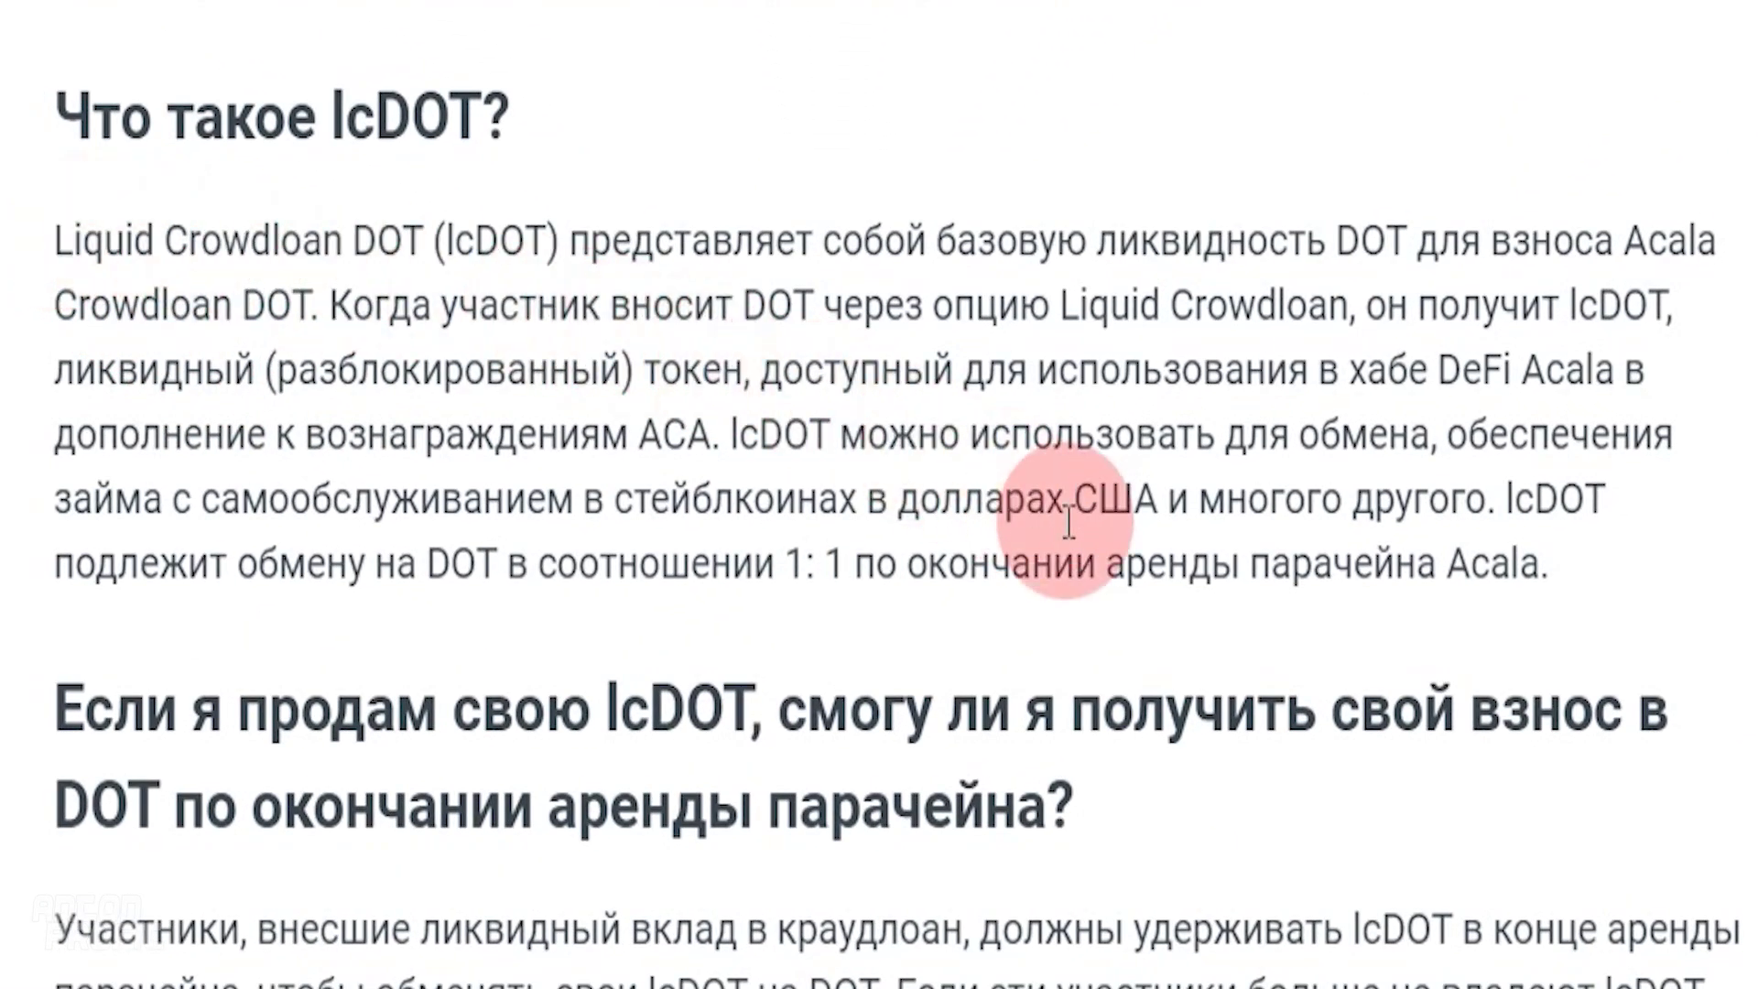
left_click_drag(1544, 560, 19, 223)
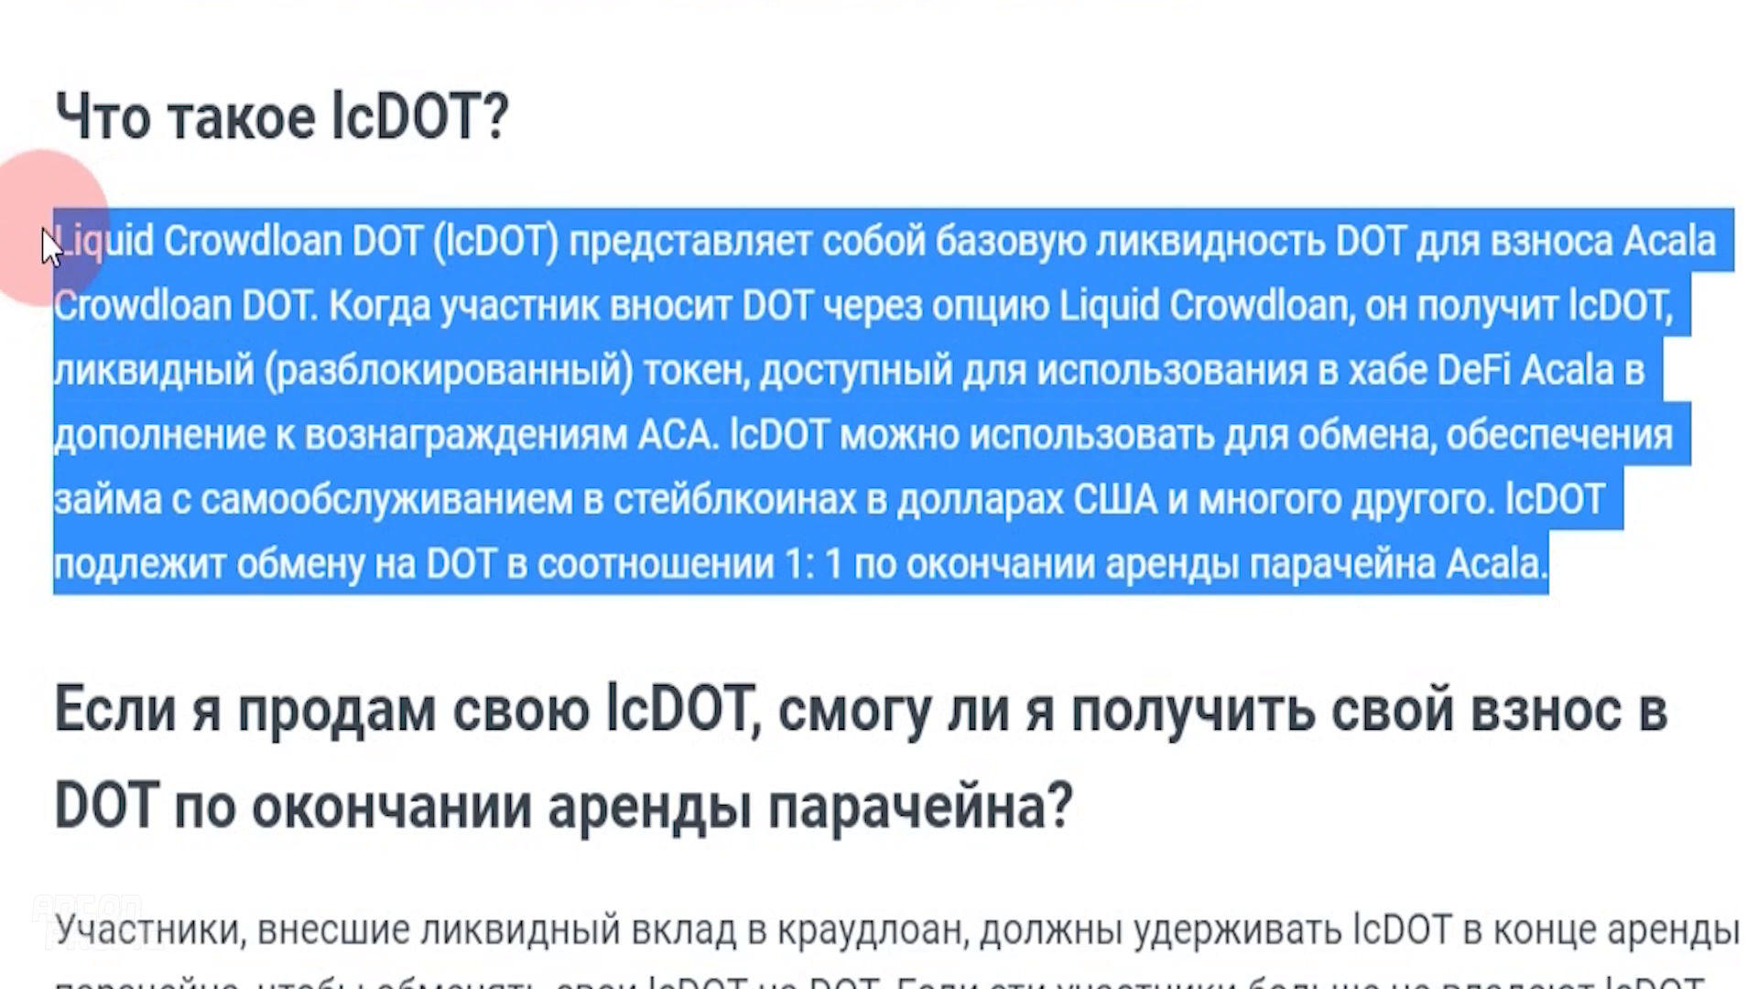
left_click_drag(451, 278, 1276, 267)
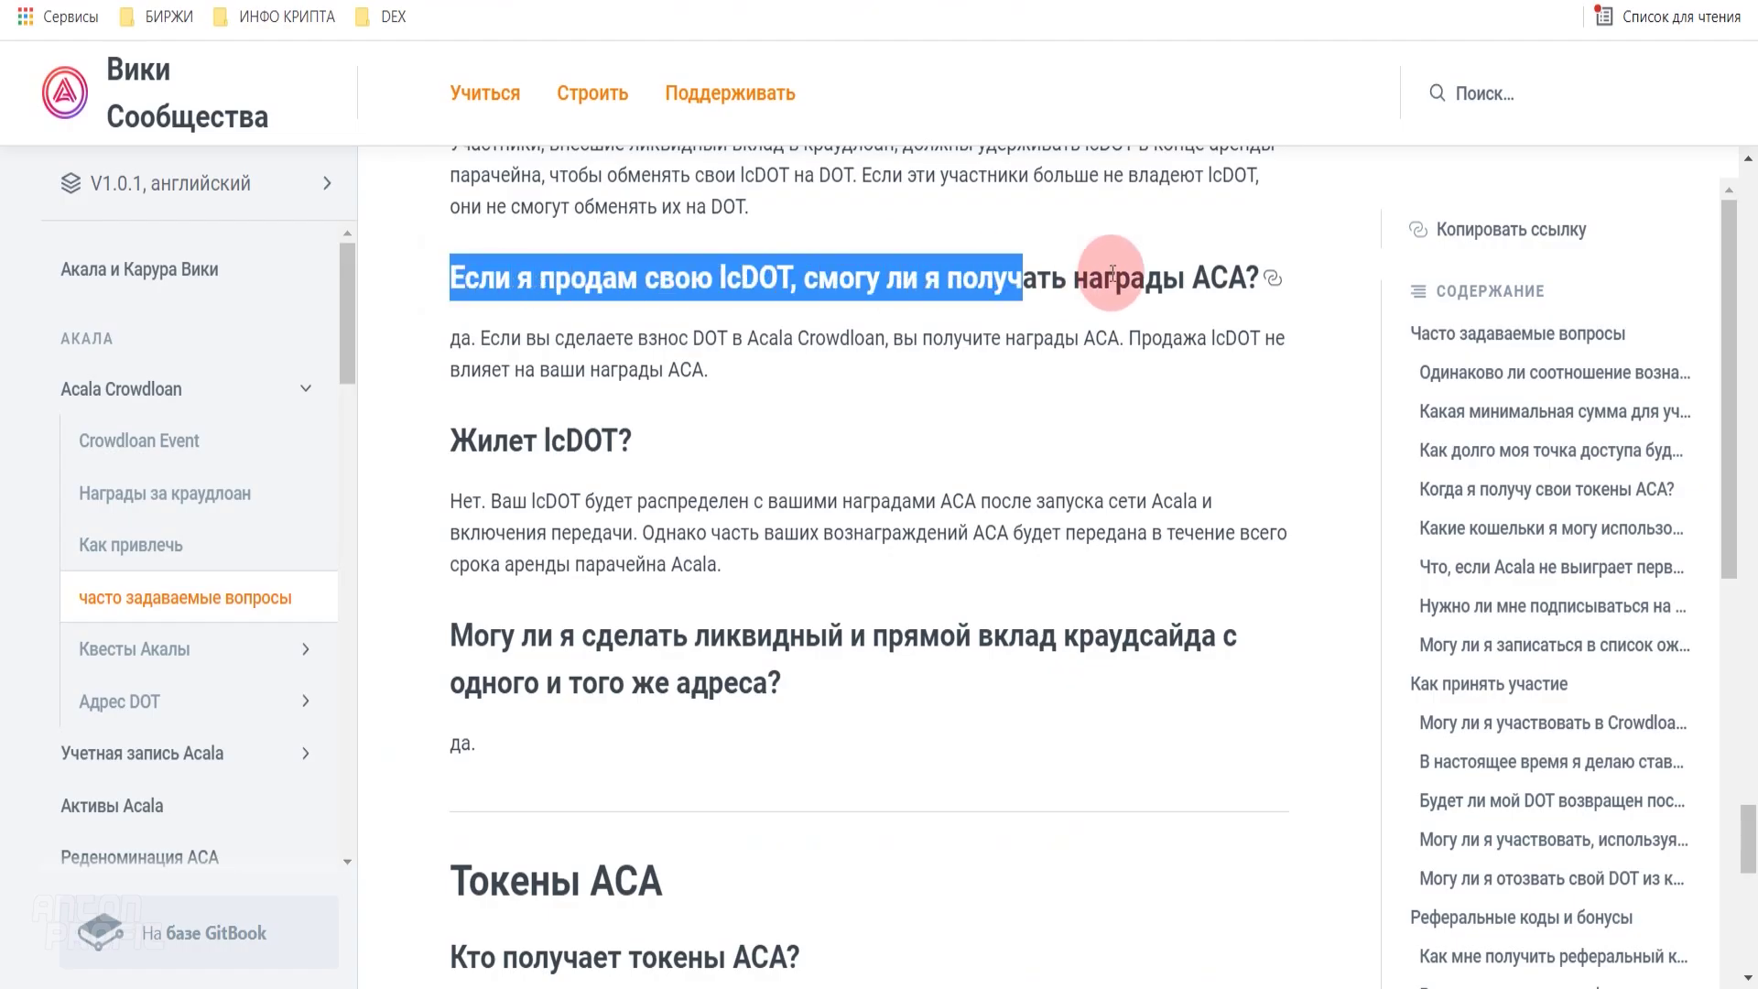
left_click(758, 275)
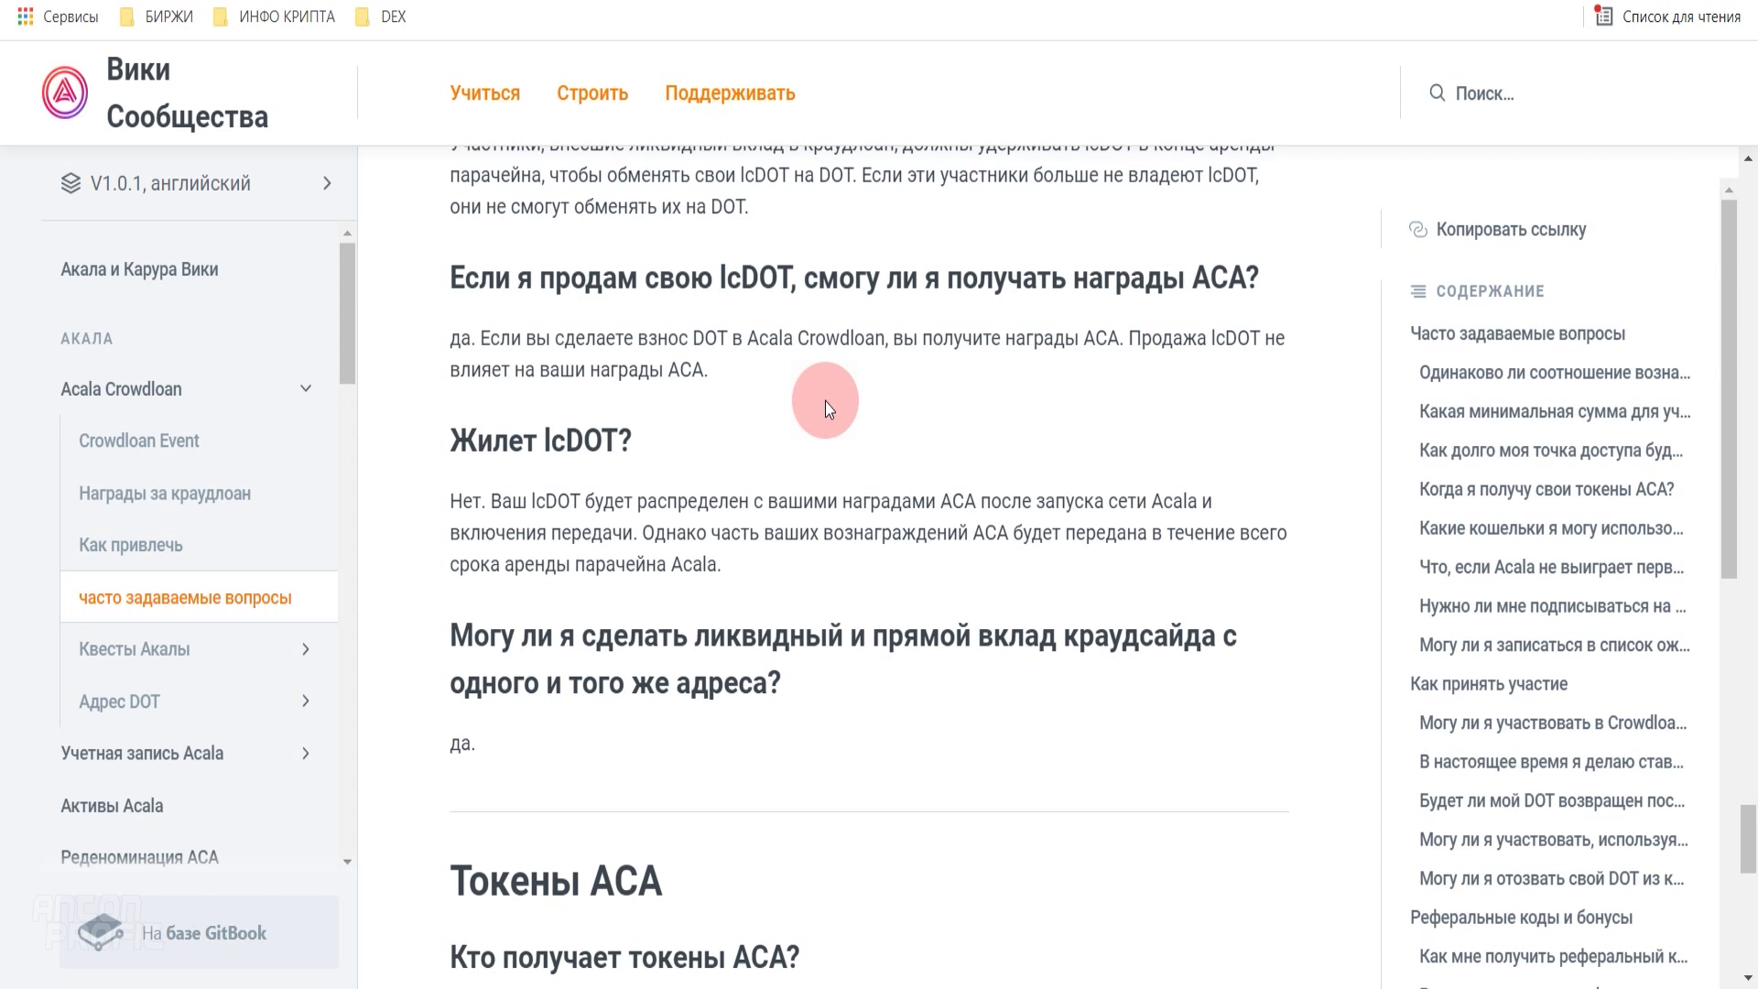
double_click(722, 274)
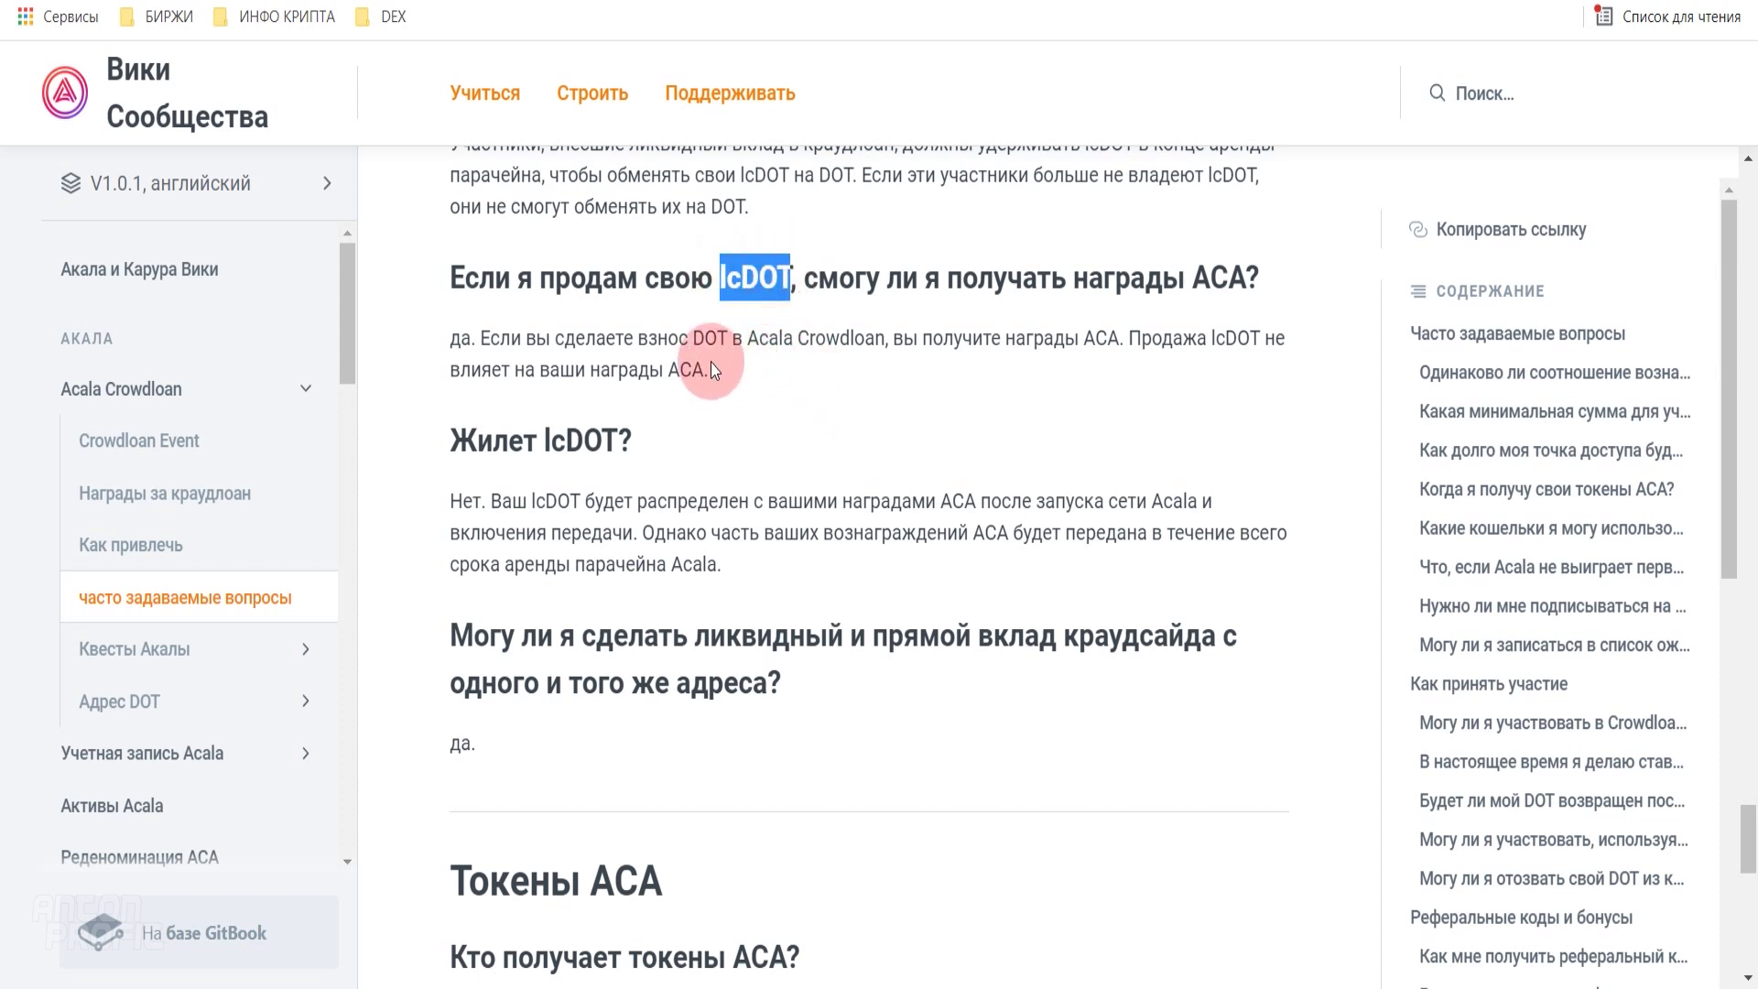
left_click(616, 339)
- Highlight the ACA rewards answer, then continue down to the ACA Tokens section
left_click_drag(693, 338, 916, 337)
double_click(1100, 338)
left_click(1012, 379)
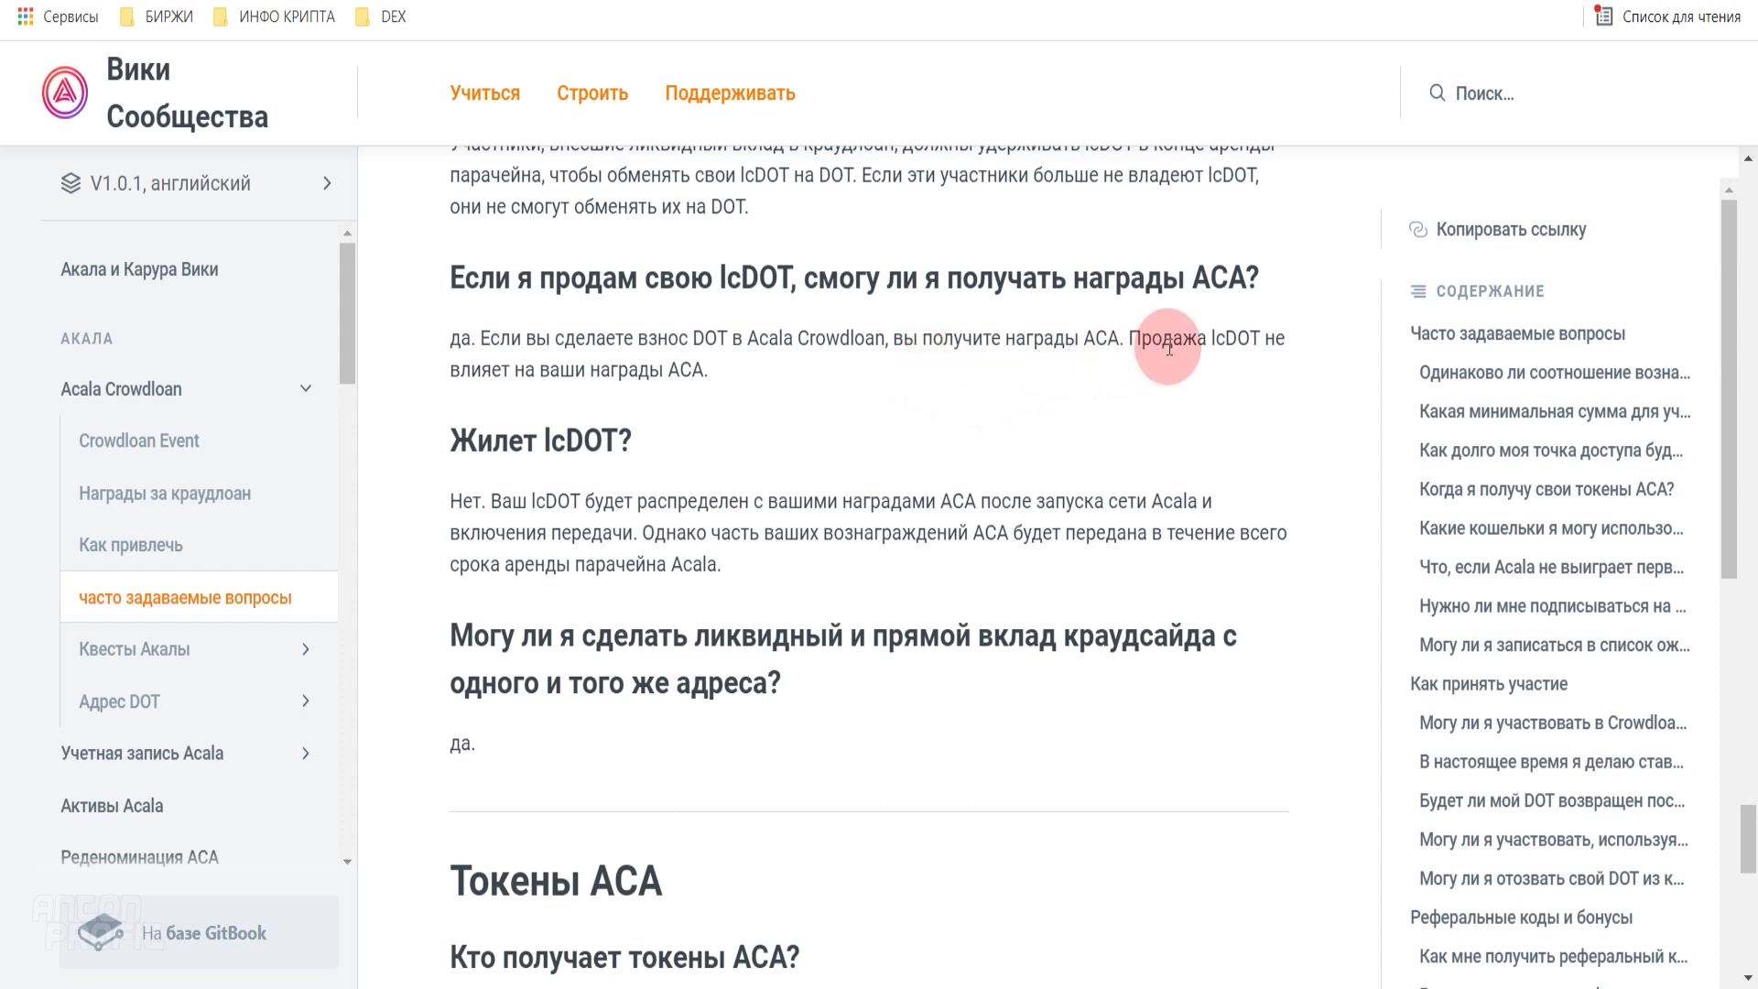
left_click_drag(1209, 339, 1261, 341)
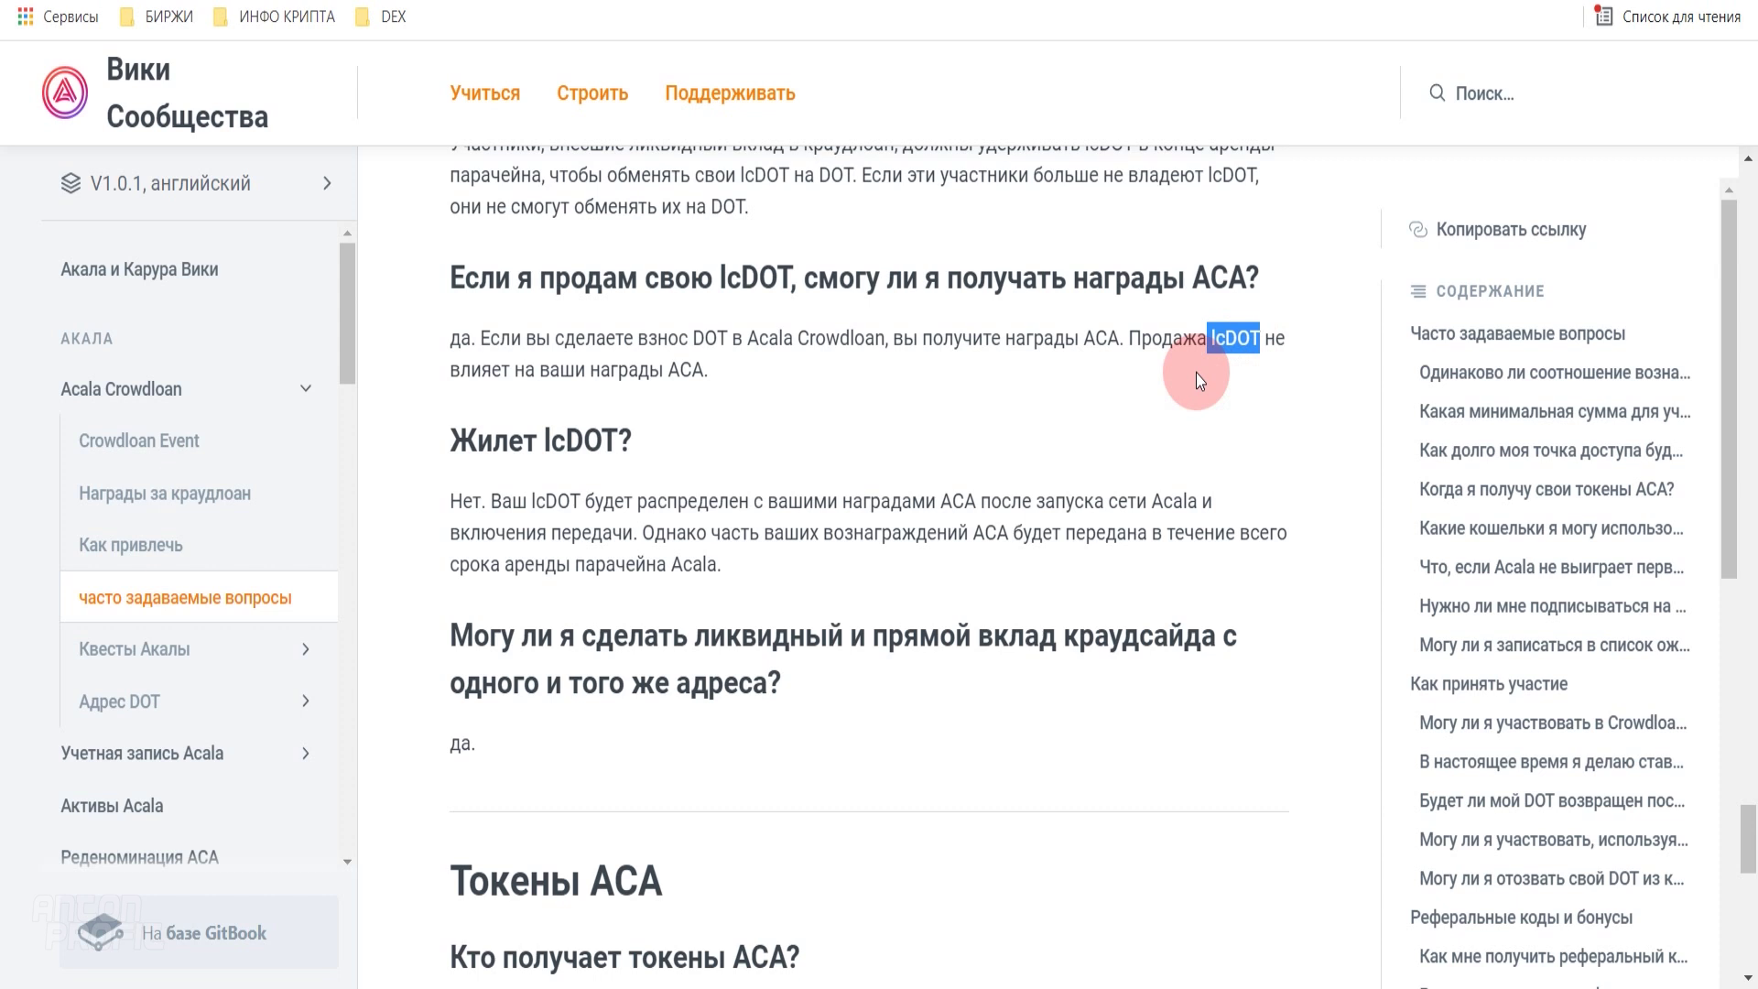
scroll(1196, 371, "down", 10)
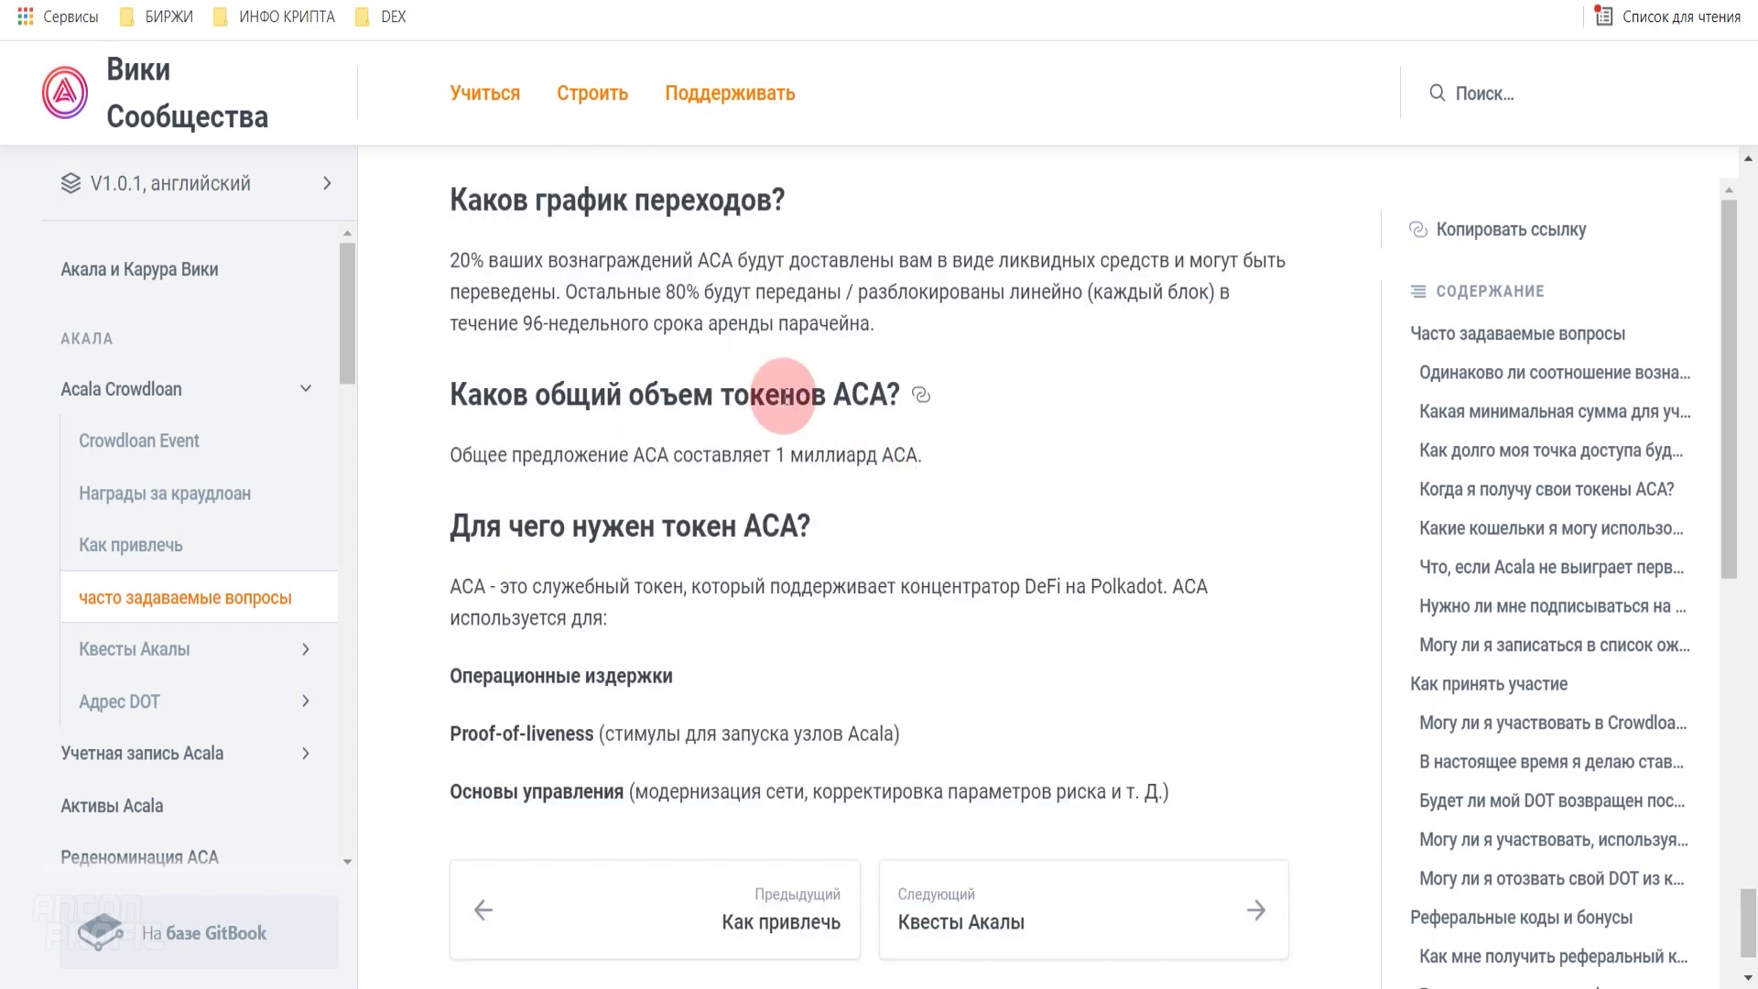
left_click_drag(451, 259, 896, 328)
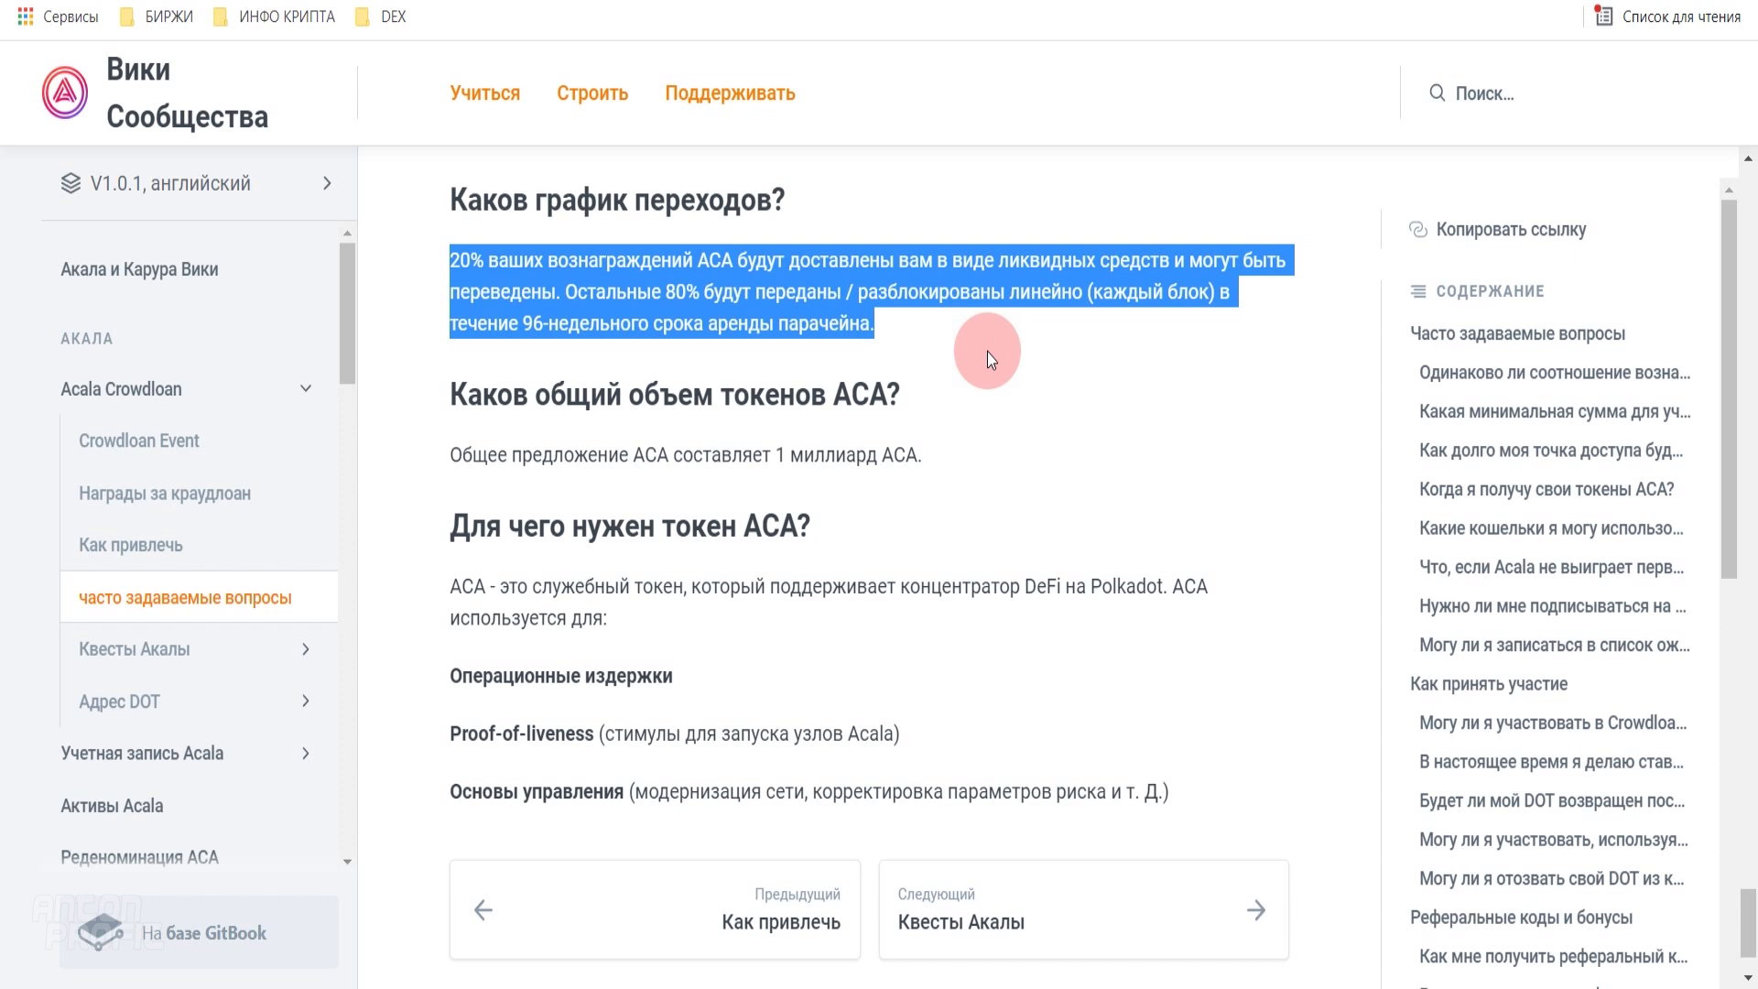
left_click(516, 293)
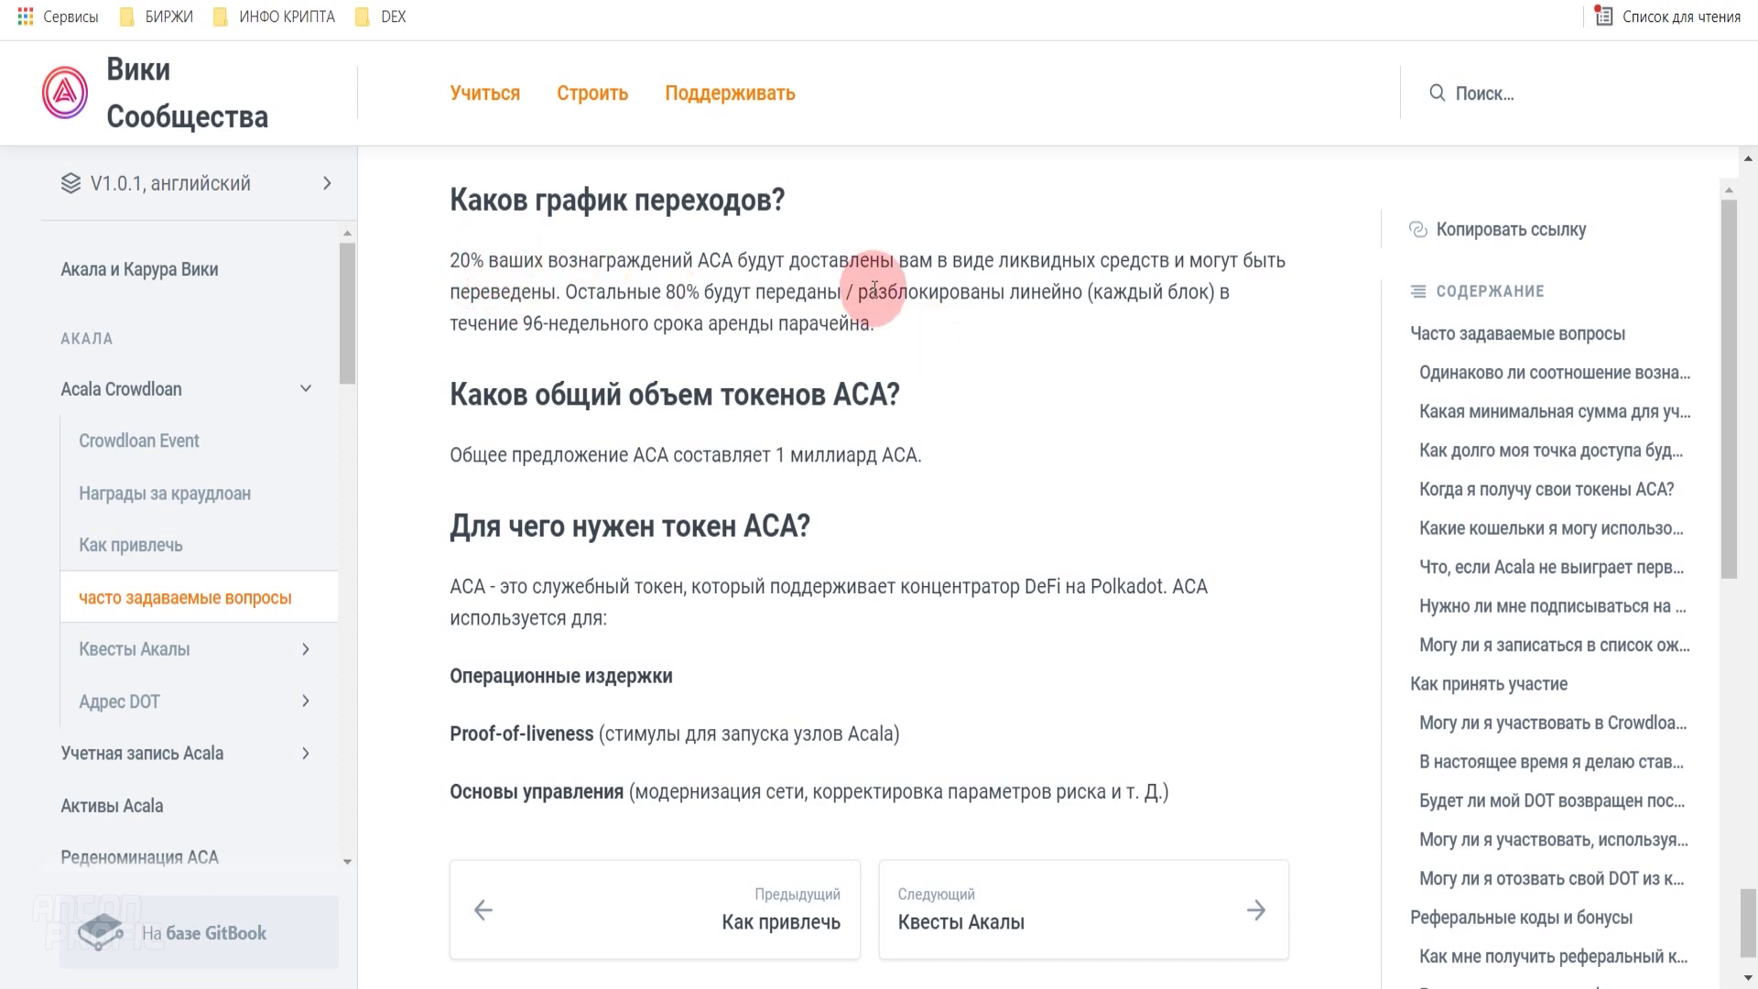
left_click_drag(578, 291, 1239, 295)
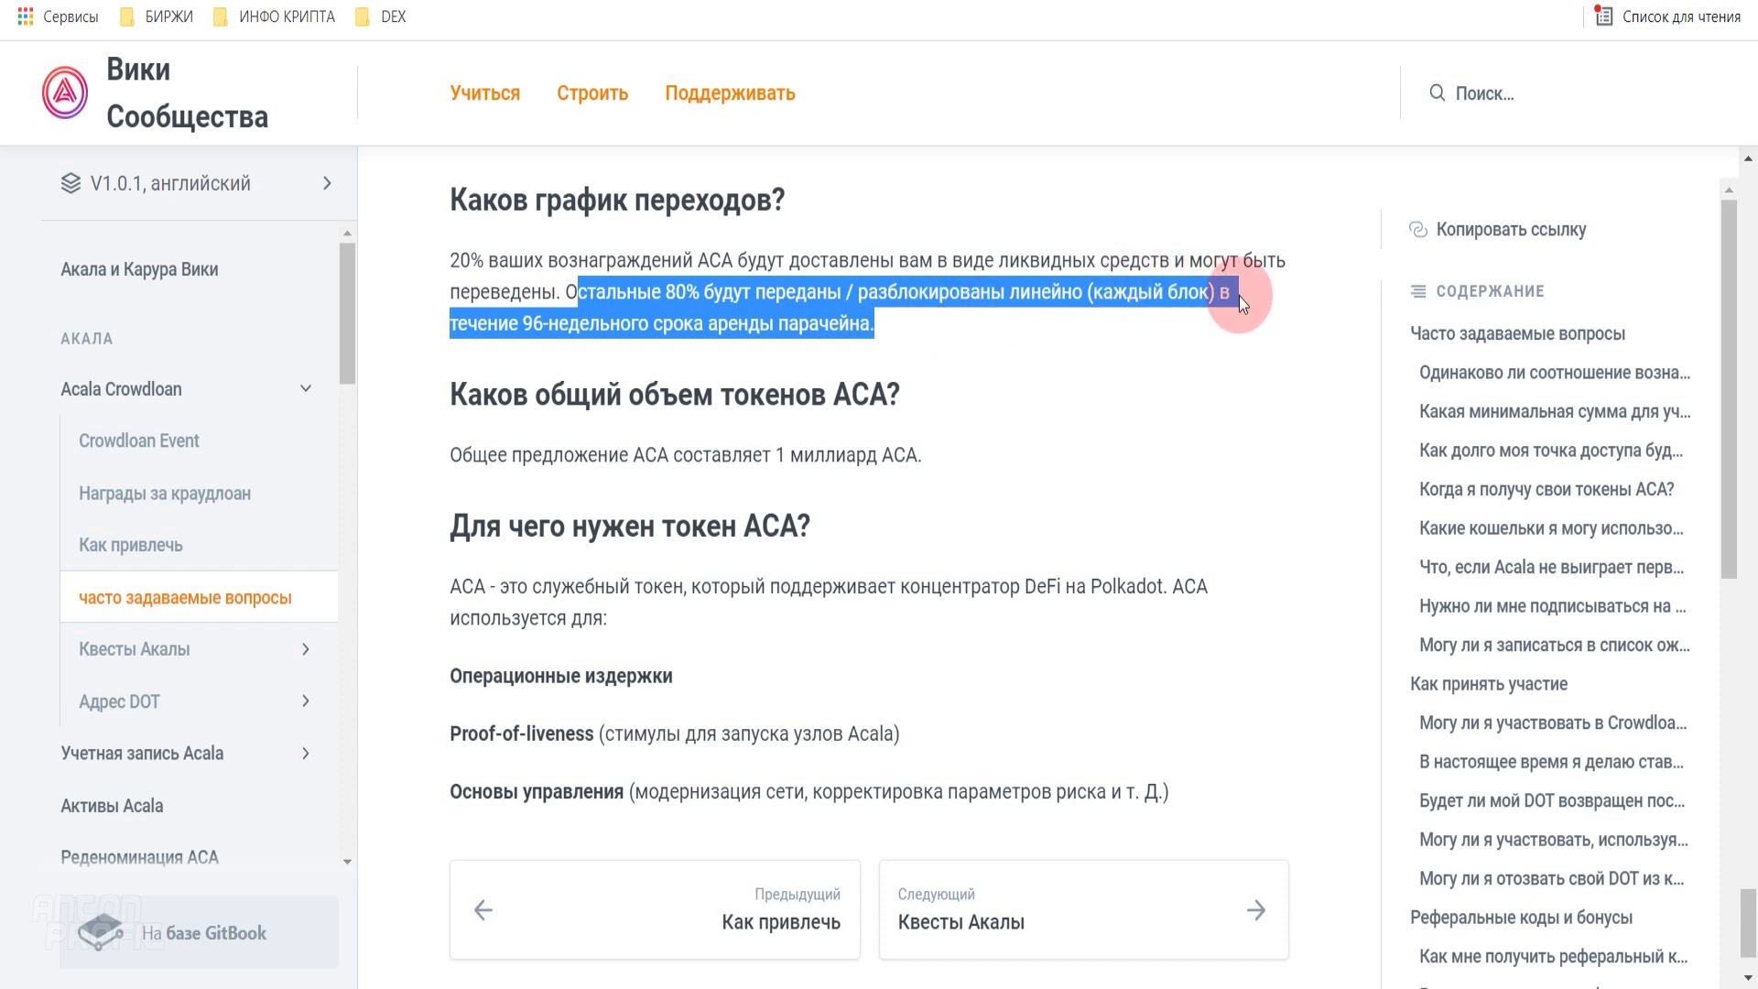
left_click(923, 331)
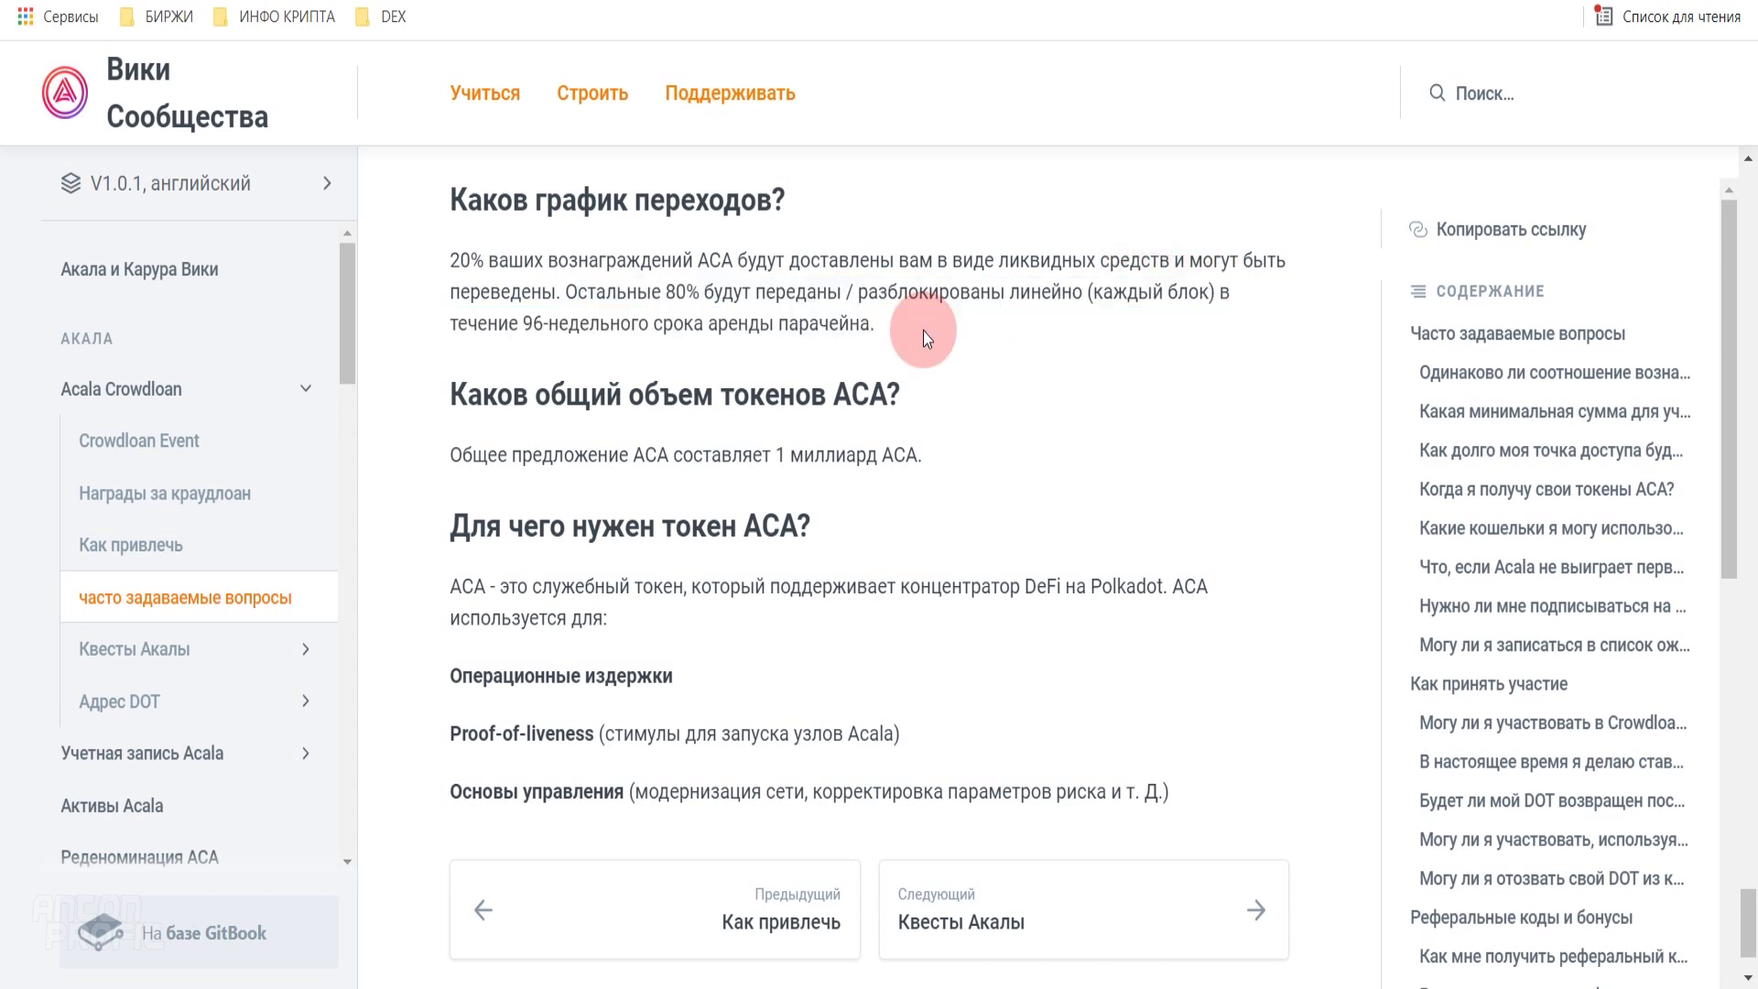
left_click_drag(566, 291, 941, 338)
left_click(941, 339)
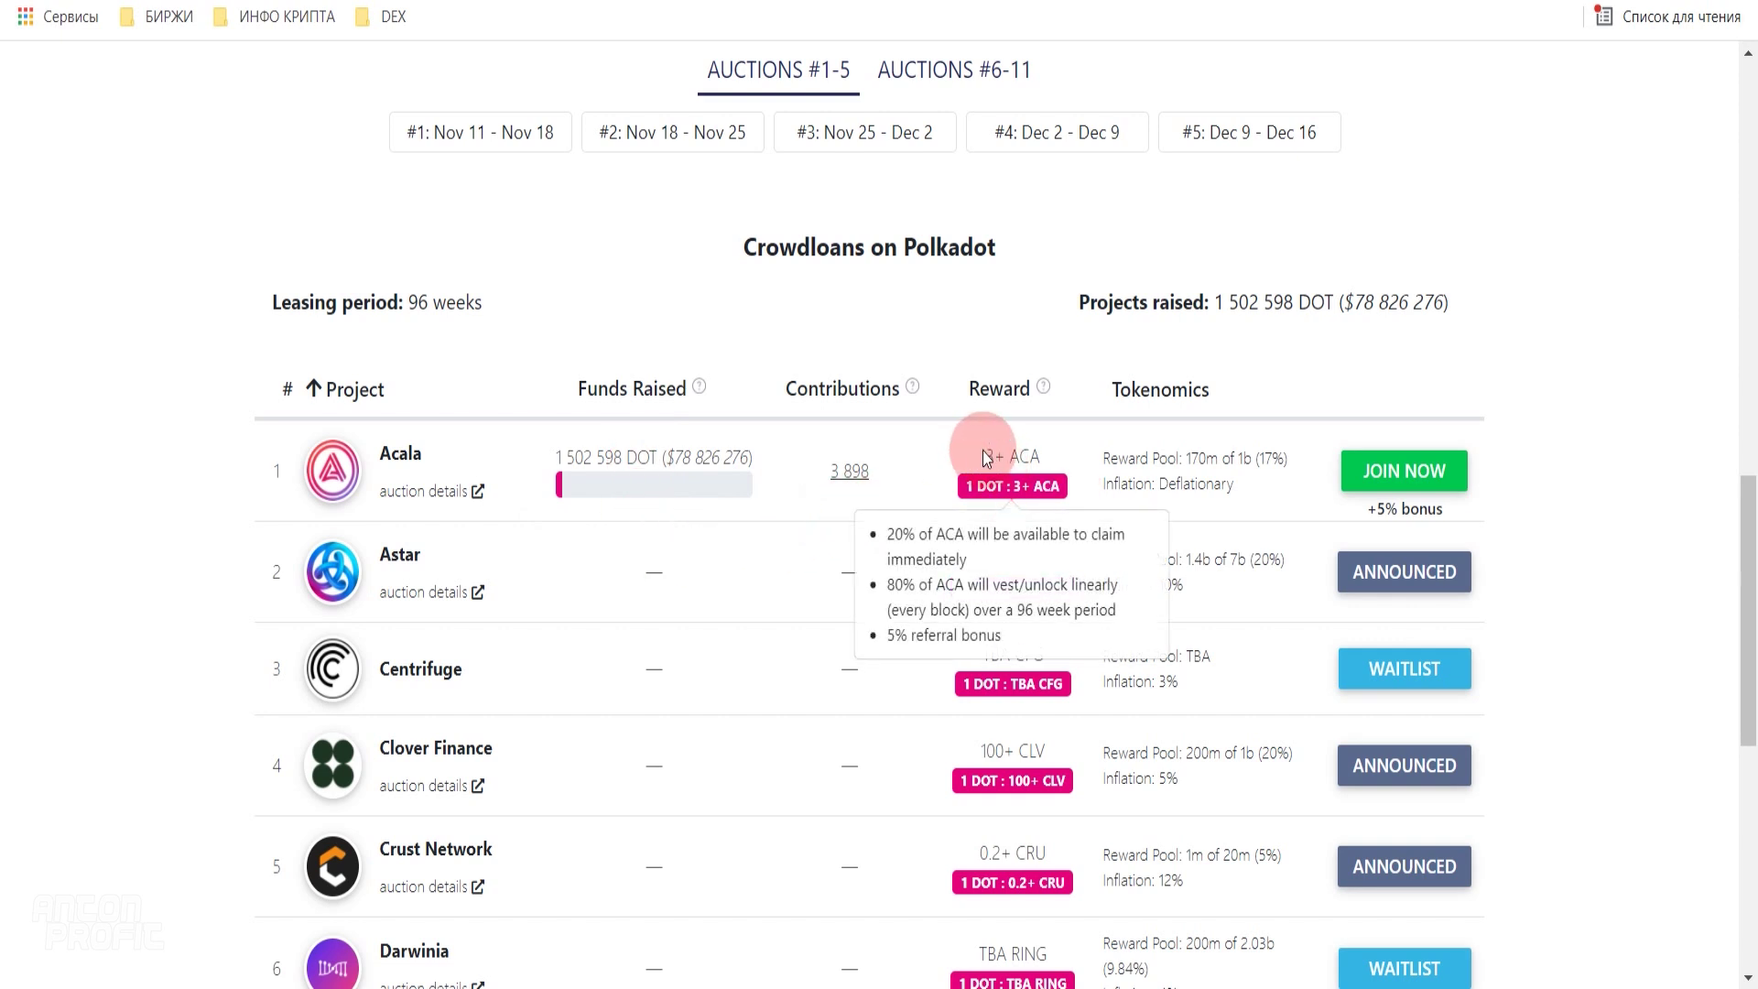
- Read Acala's 3+ ACA per DOT vesting terms, then sort the crowdloans by Funds Raised
mouse_move(961, 471)
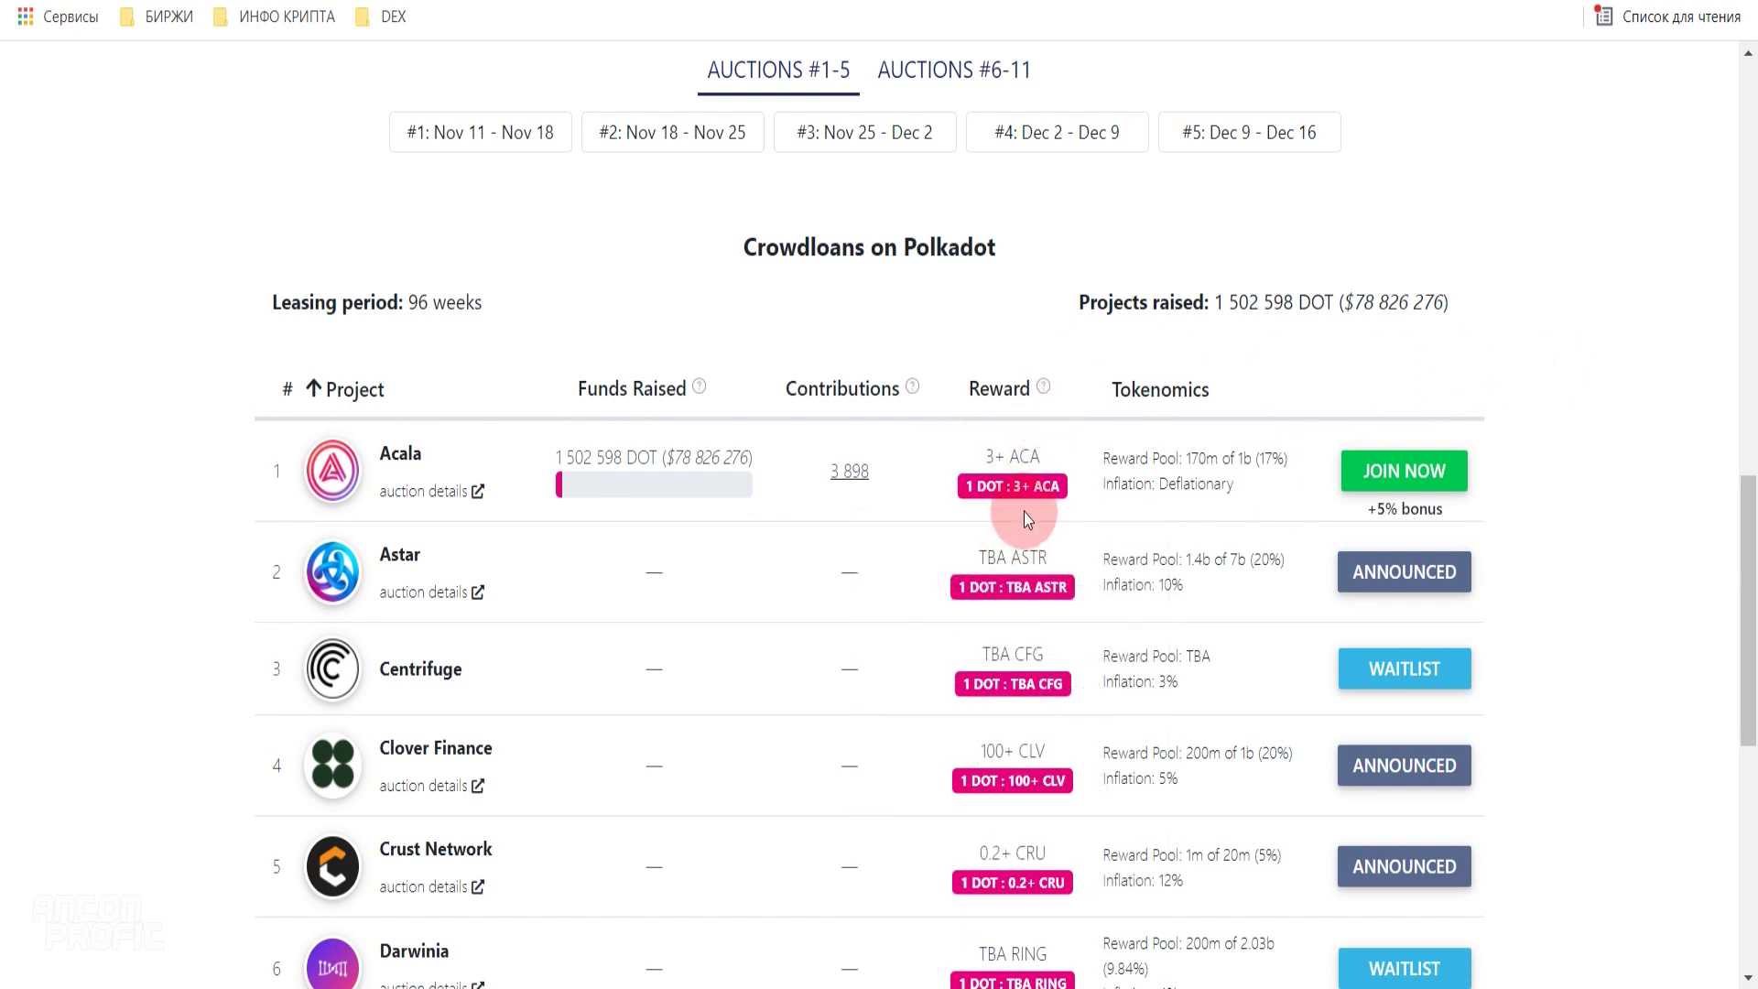
mouse_move(1021, 493)
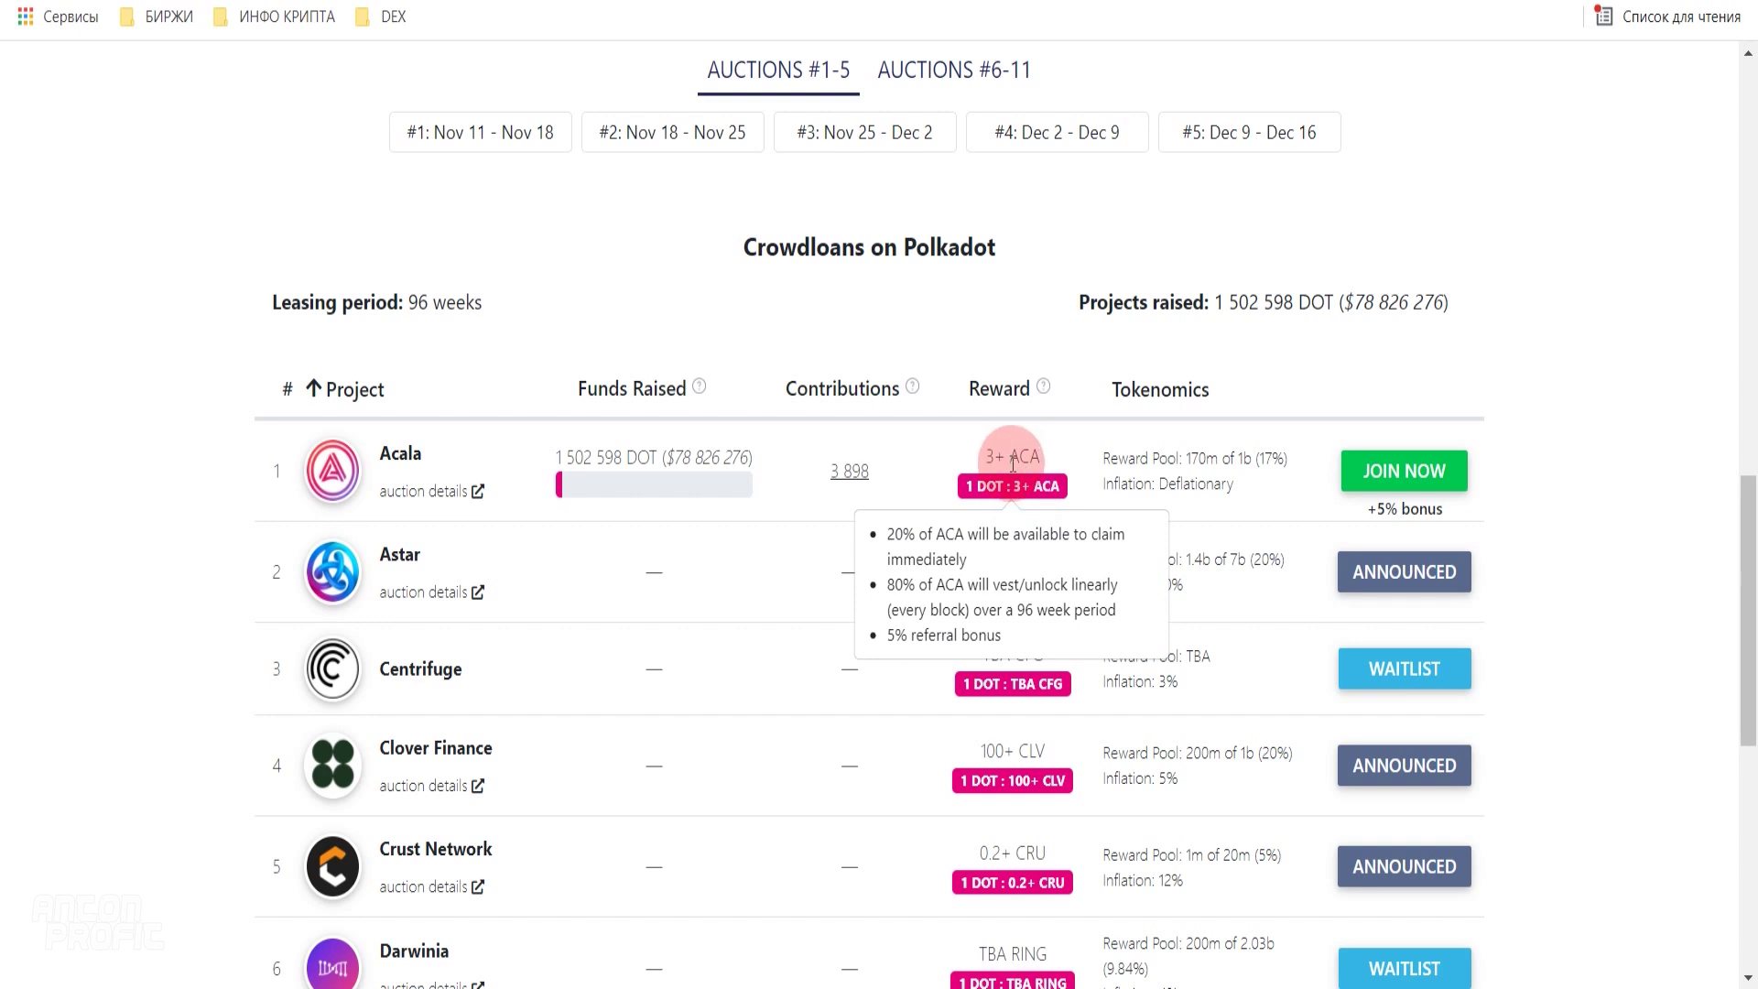
left_click(632, 388)
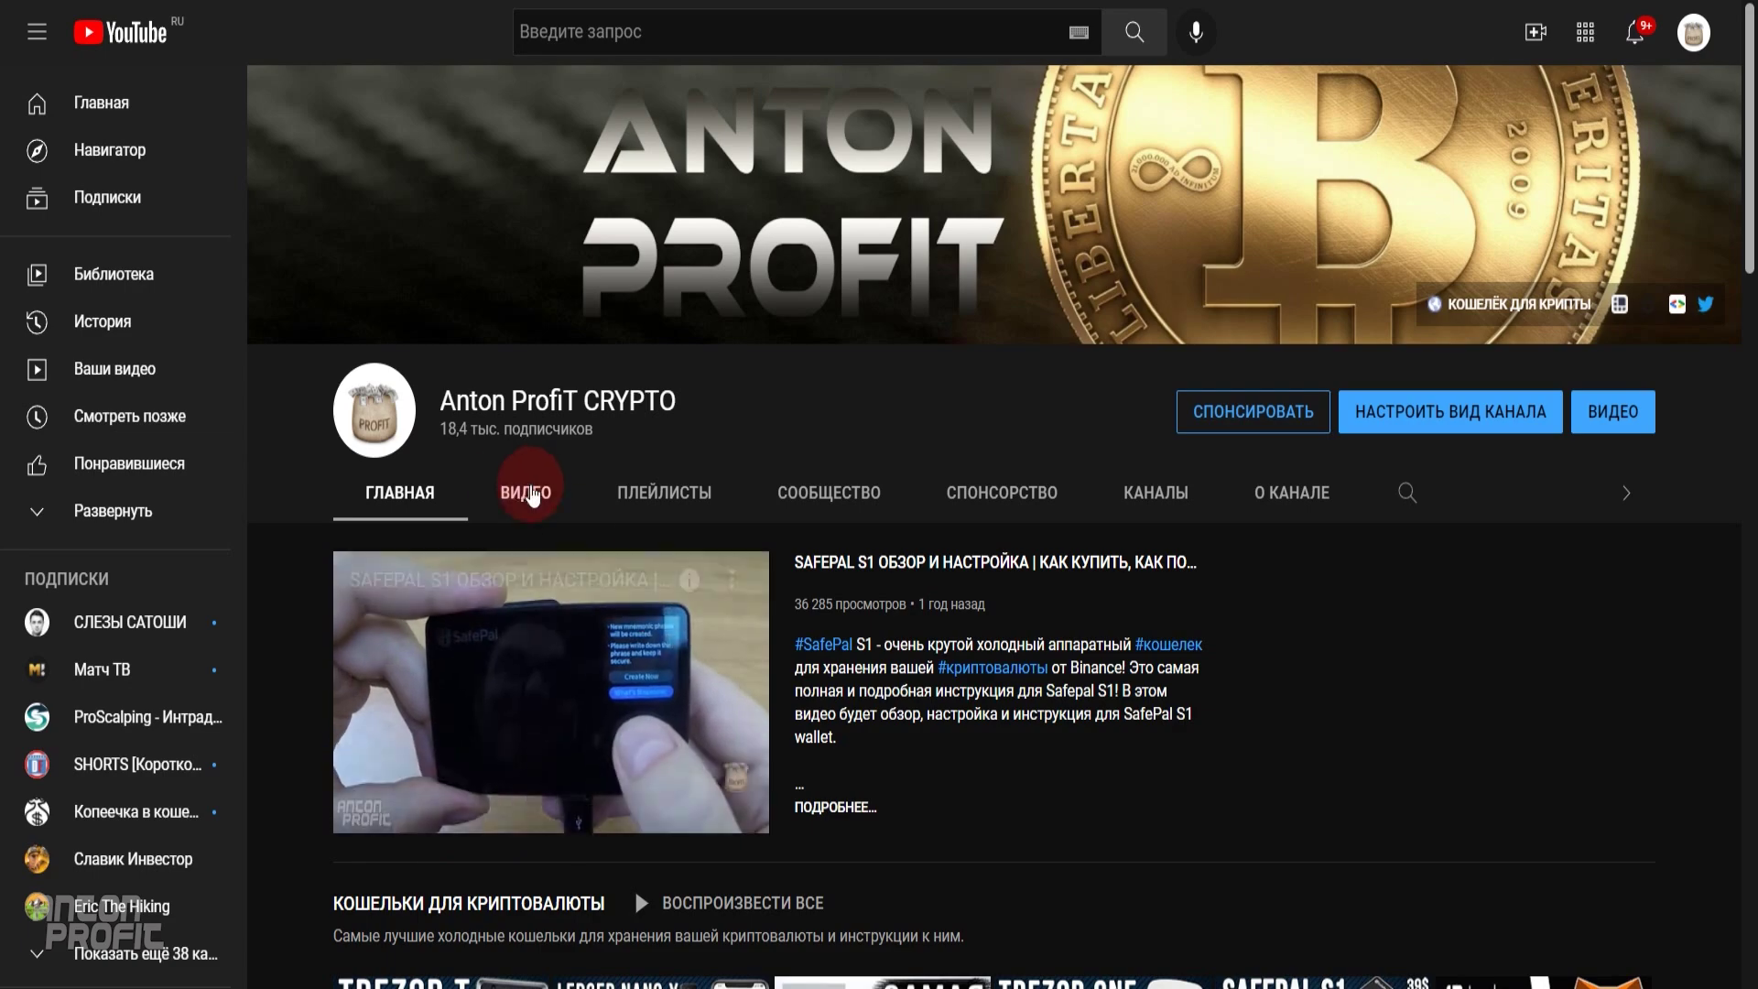
- Browse the channel's ВИДЕО grid of crowdloan and Binance tutorial videos
left_click(522, 494)
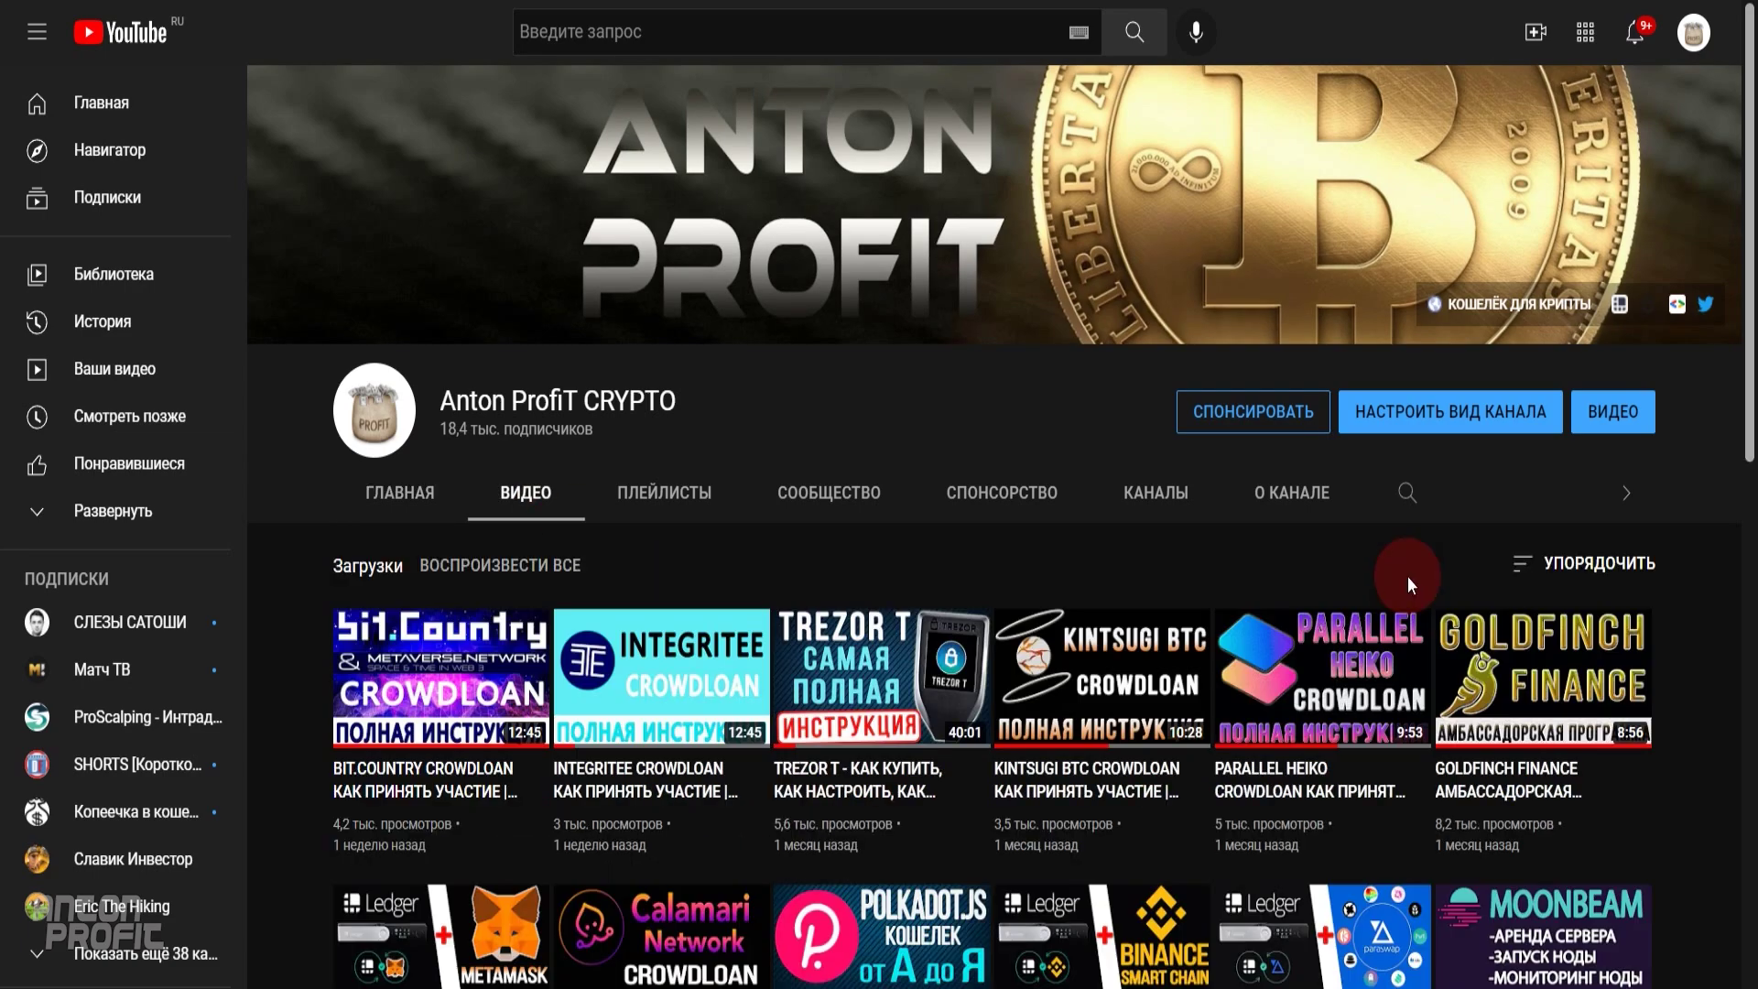
scroll(1408, 576, "down", 3)
scroll(1419, 593, "down", 1)
scroll(1229, 638, "down", 2)
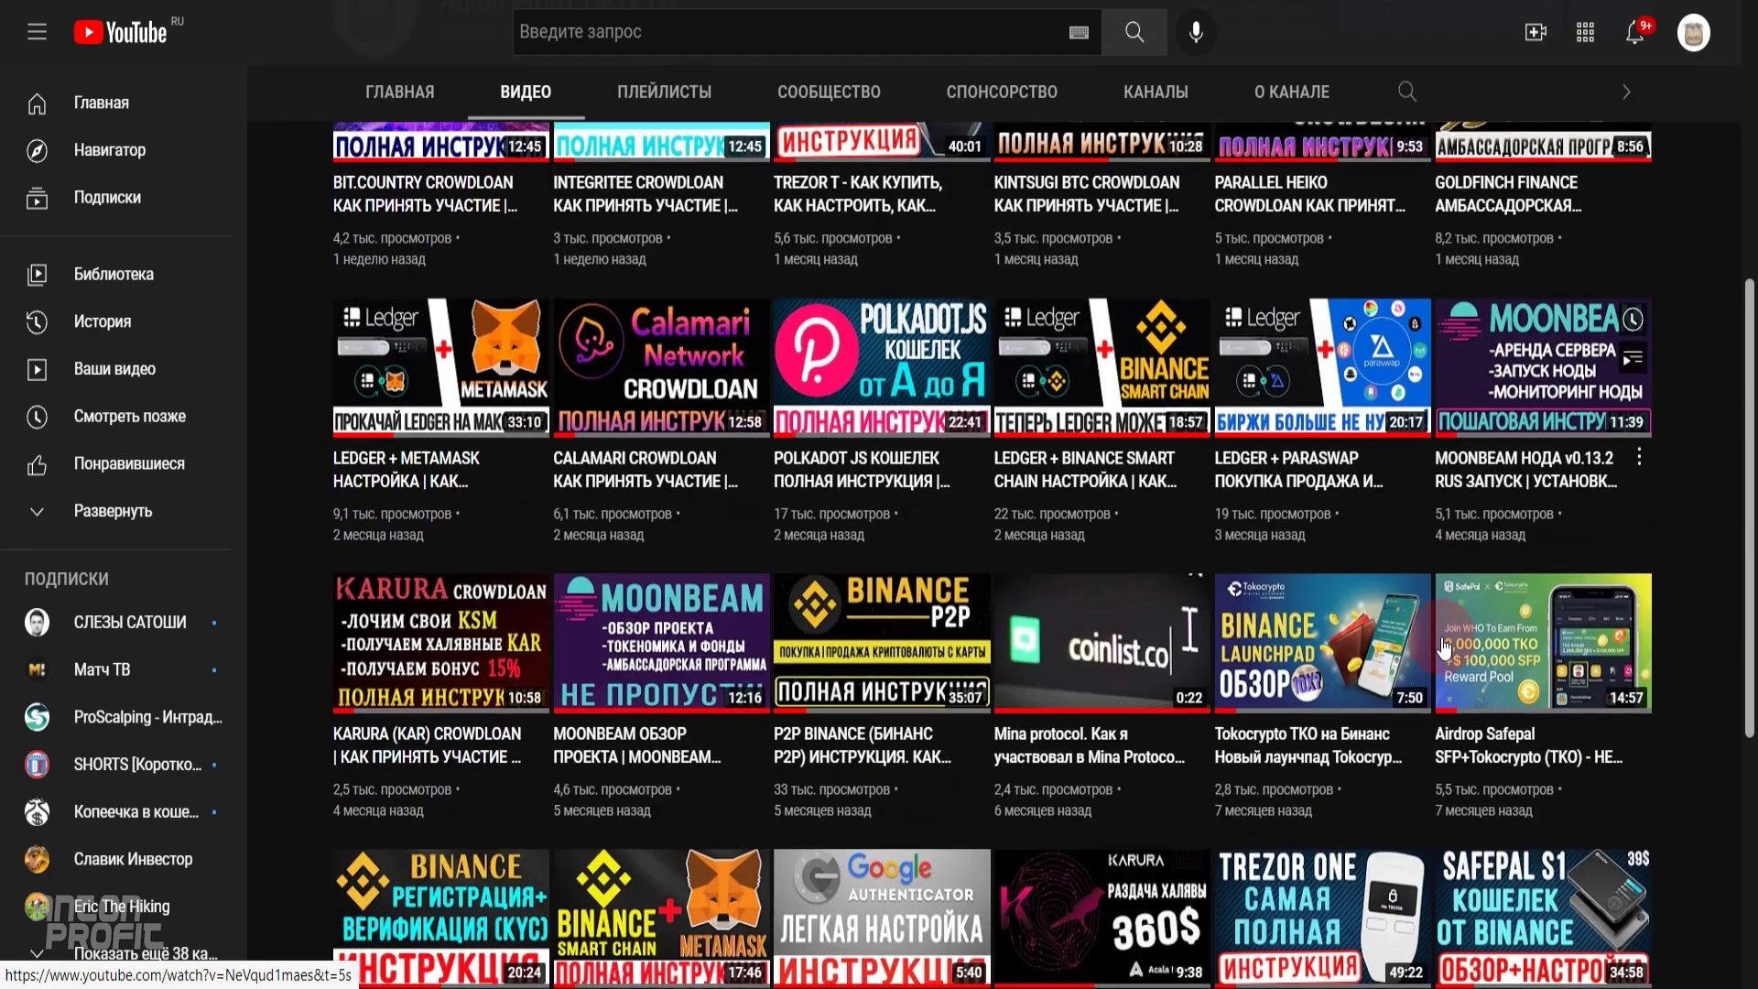
scroll(1229, 638, "down", 3)
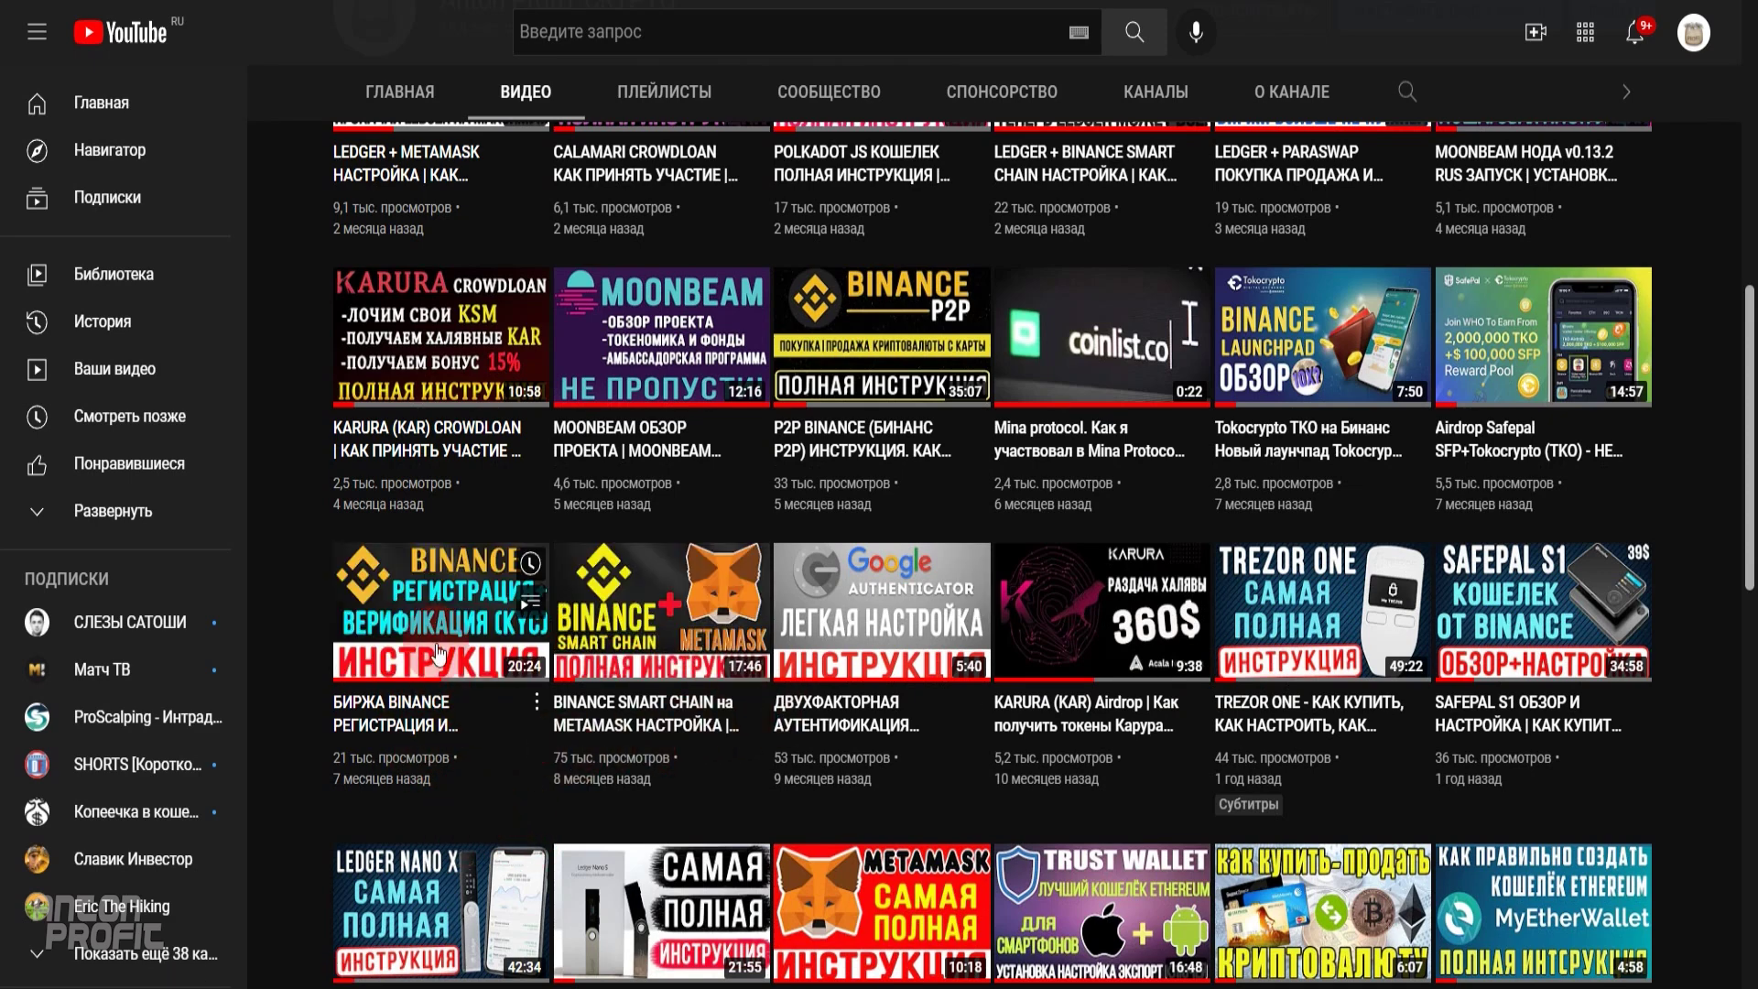
mouse_move(468, 689)
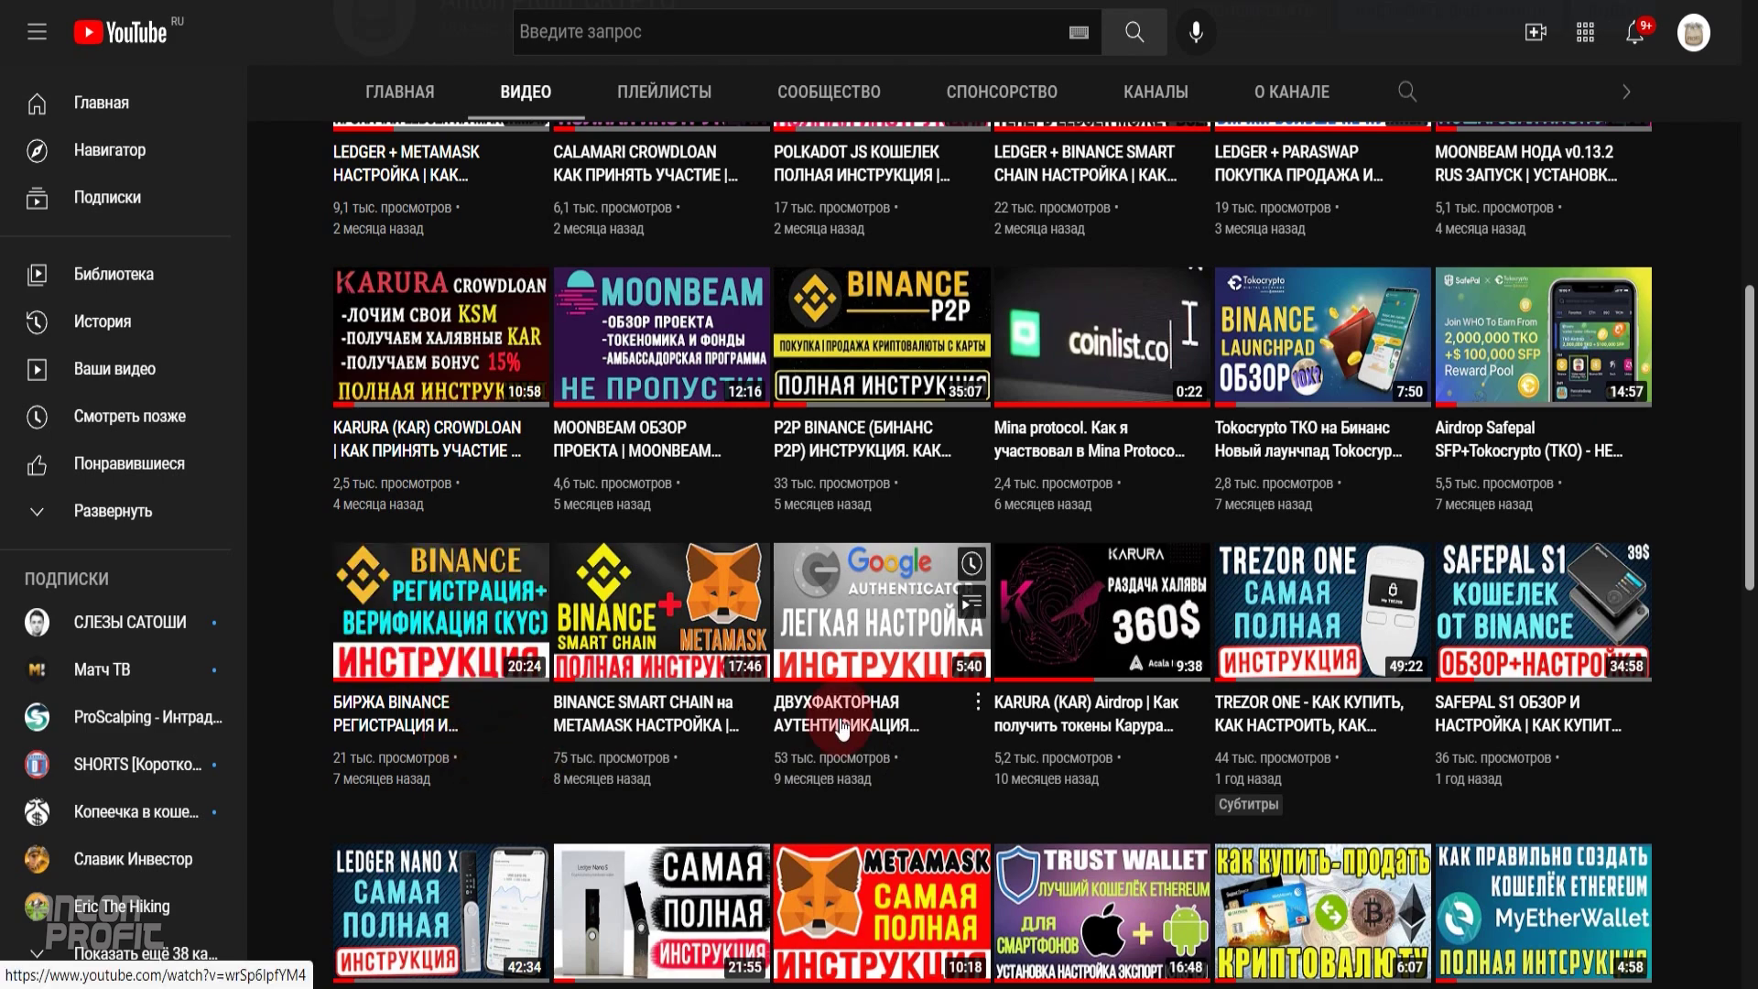
scroll(895, 657, "up", 3)
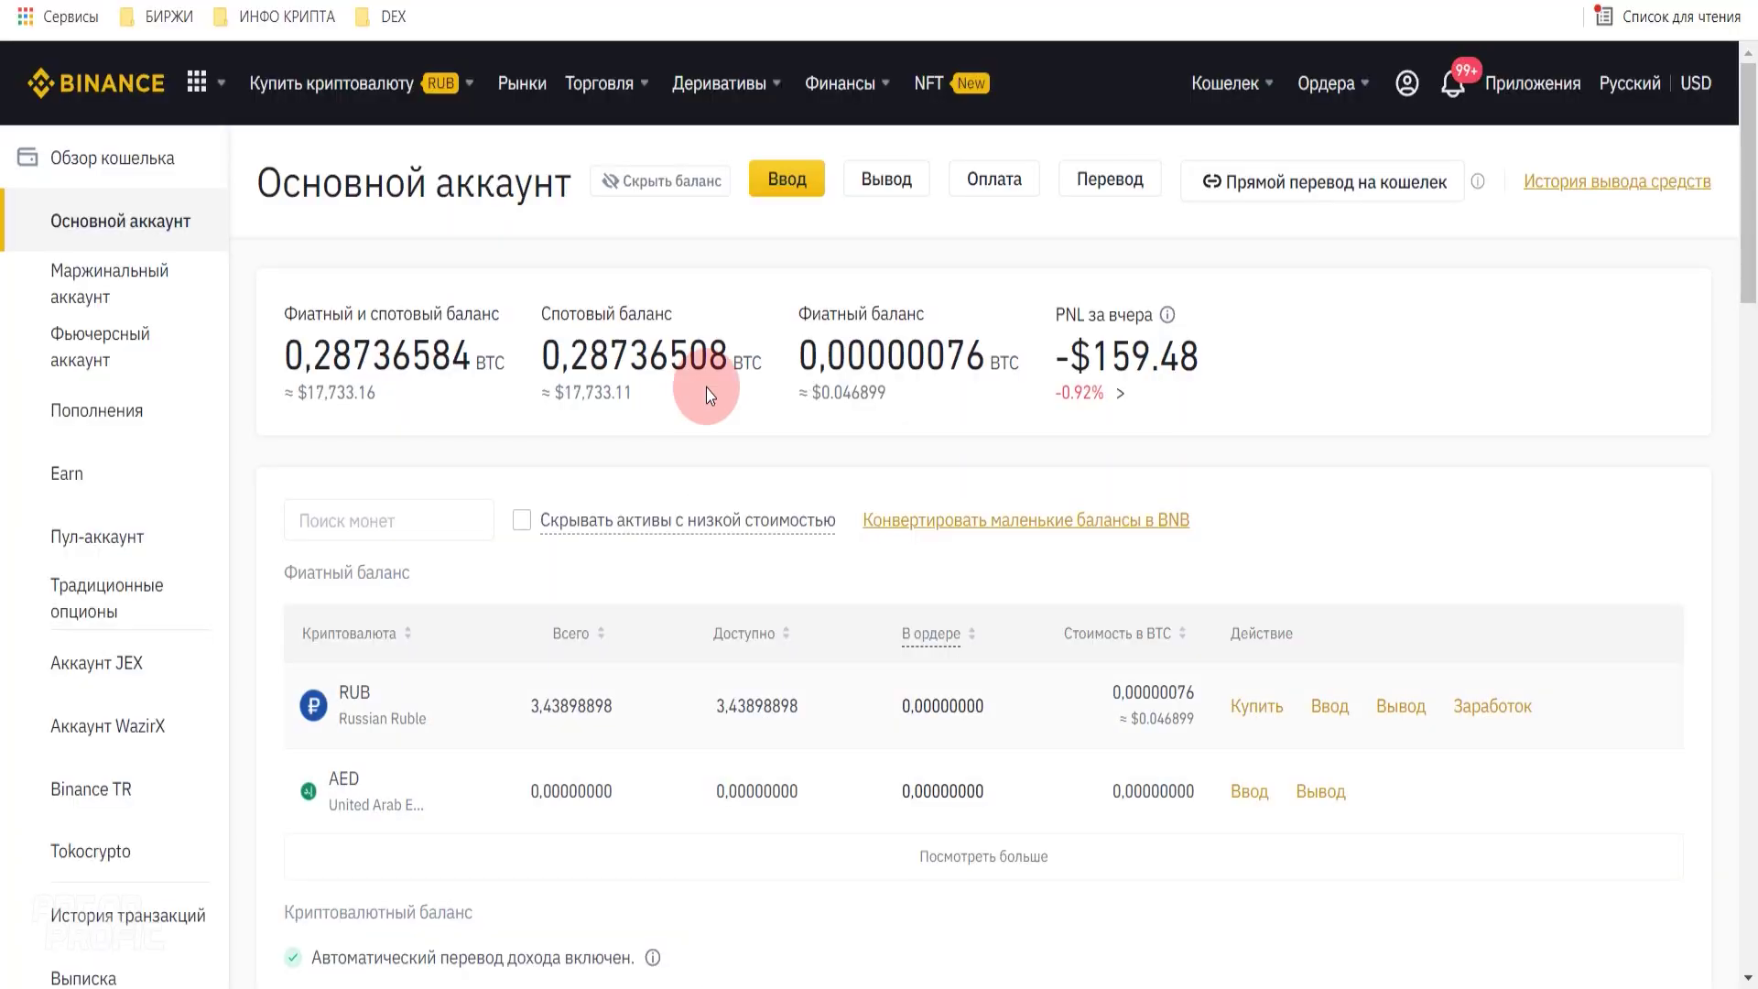
- Market-buy DOT on DOT/USDT with 100% of the USDT balance, raising DOT to 59.48
mouse_move(600, 91)
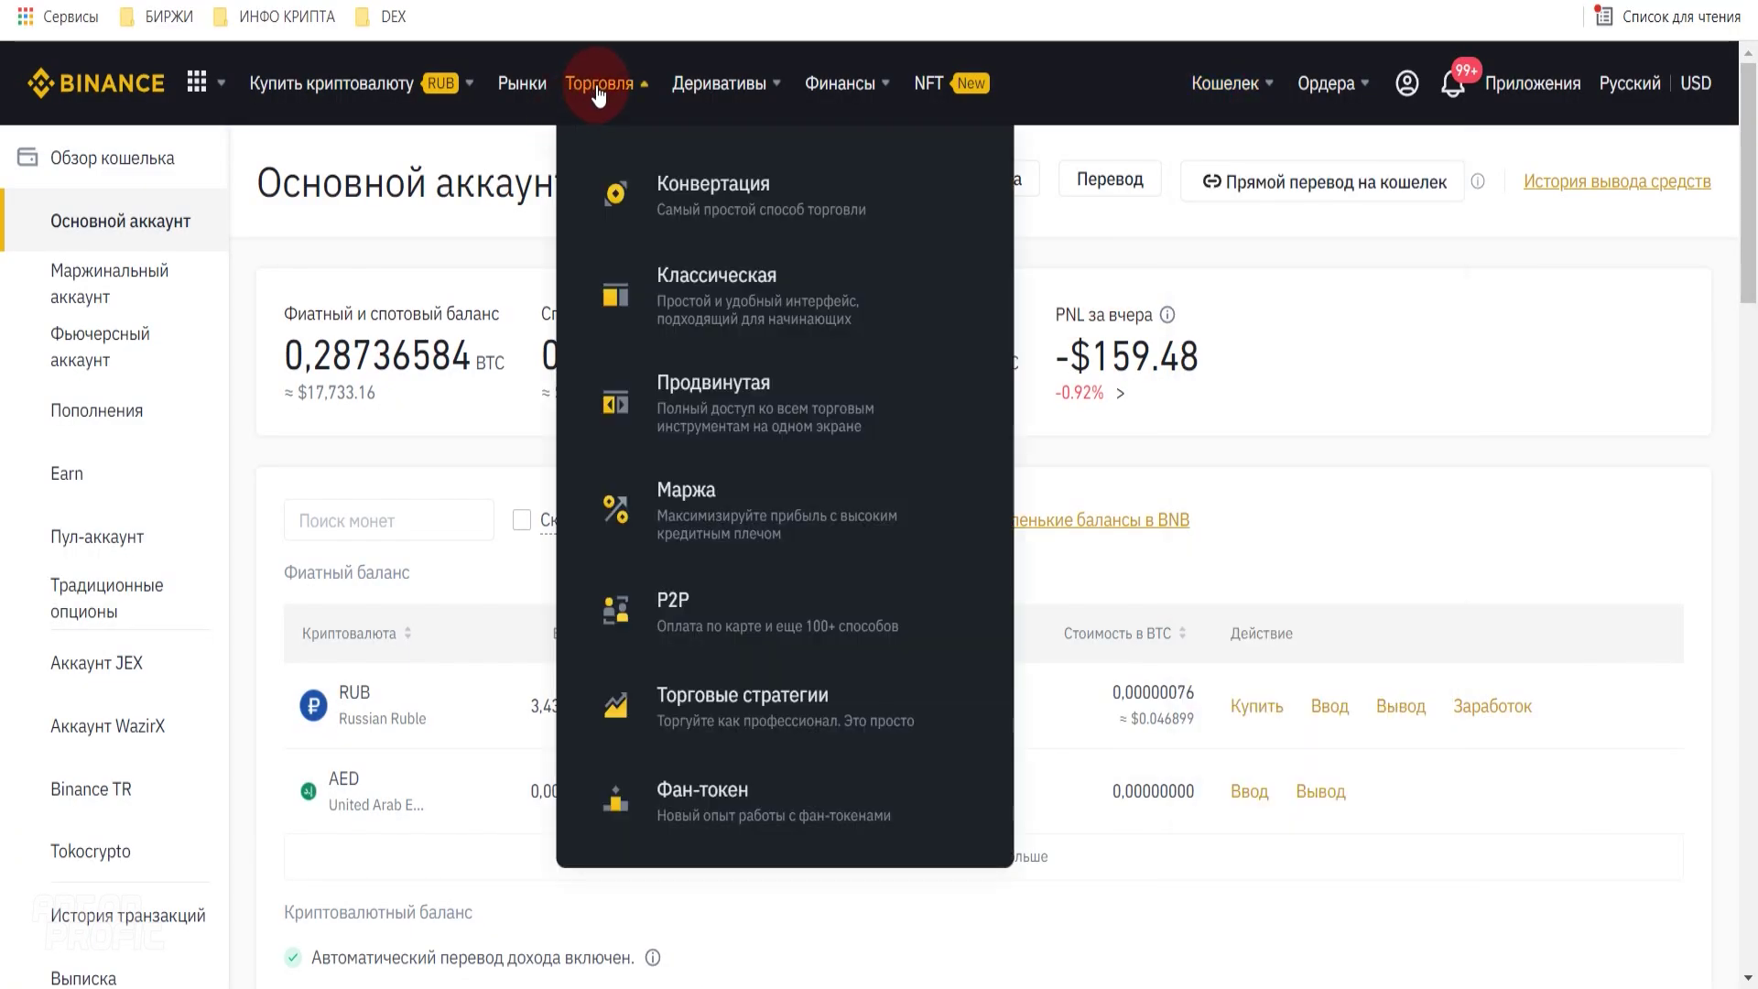
left_click(609, 279)
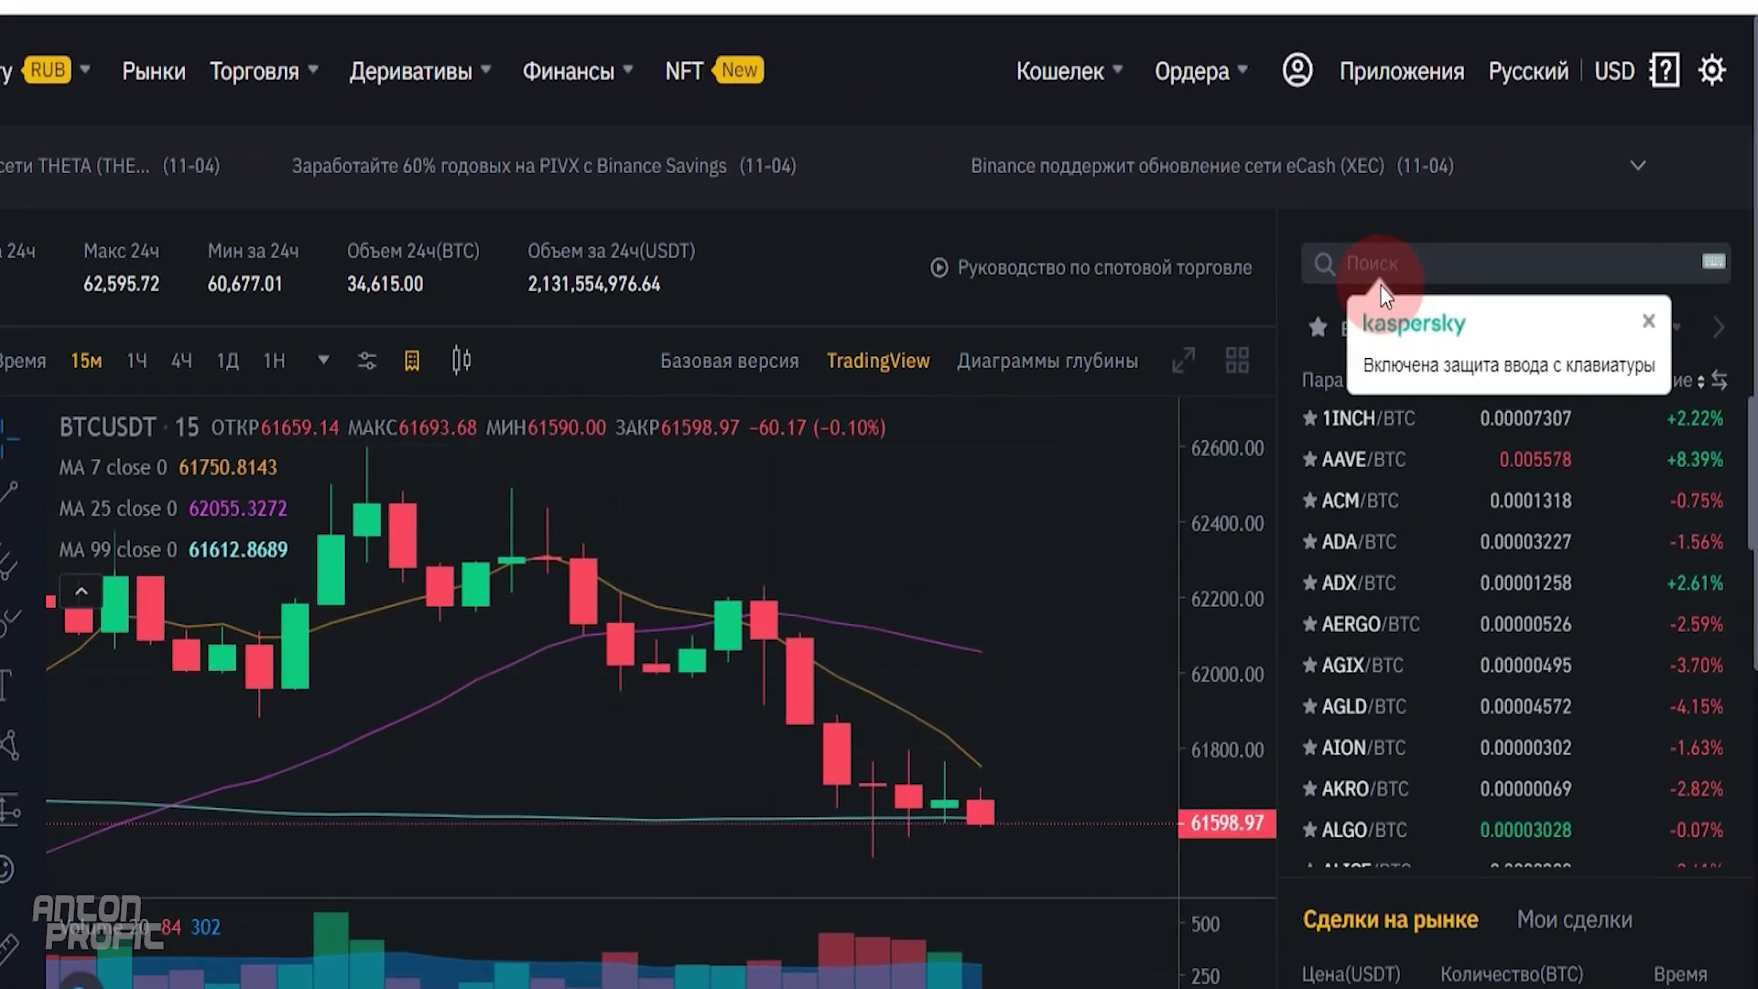
type("dot")
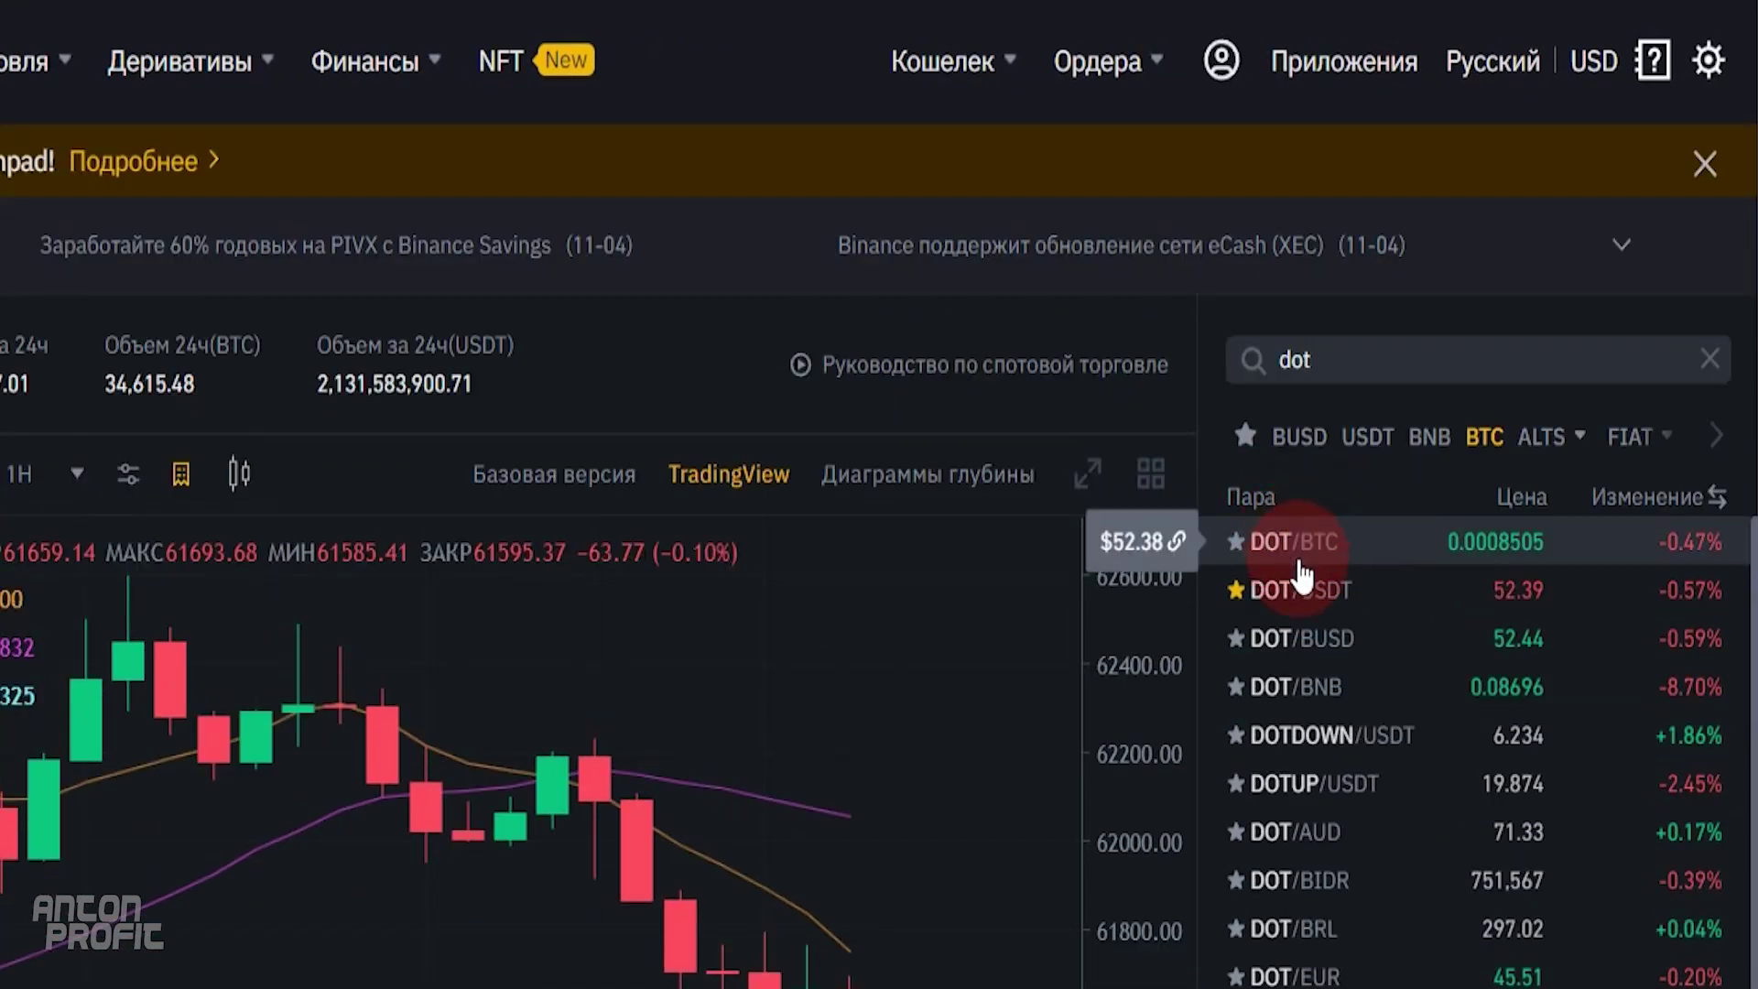
left_click(1309, 597)
left_click(1187, 749)
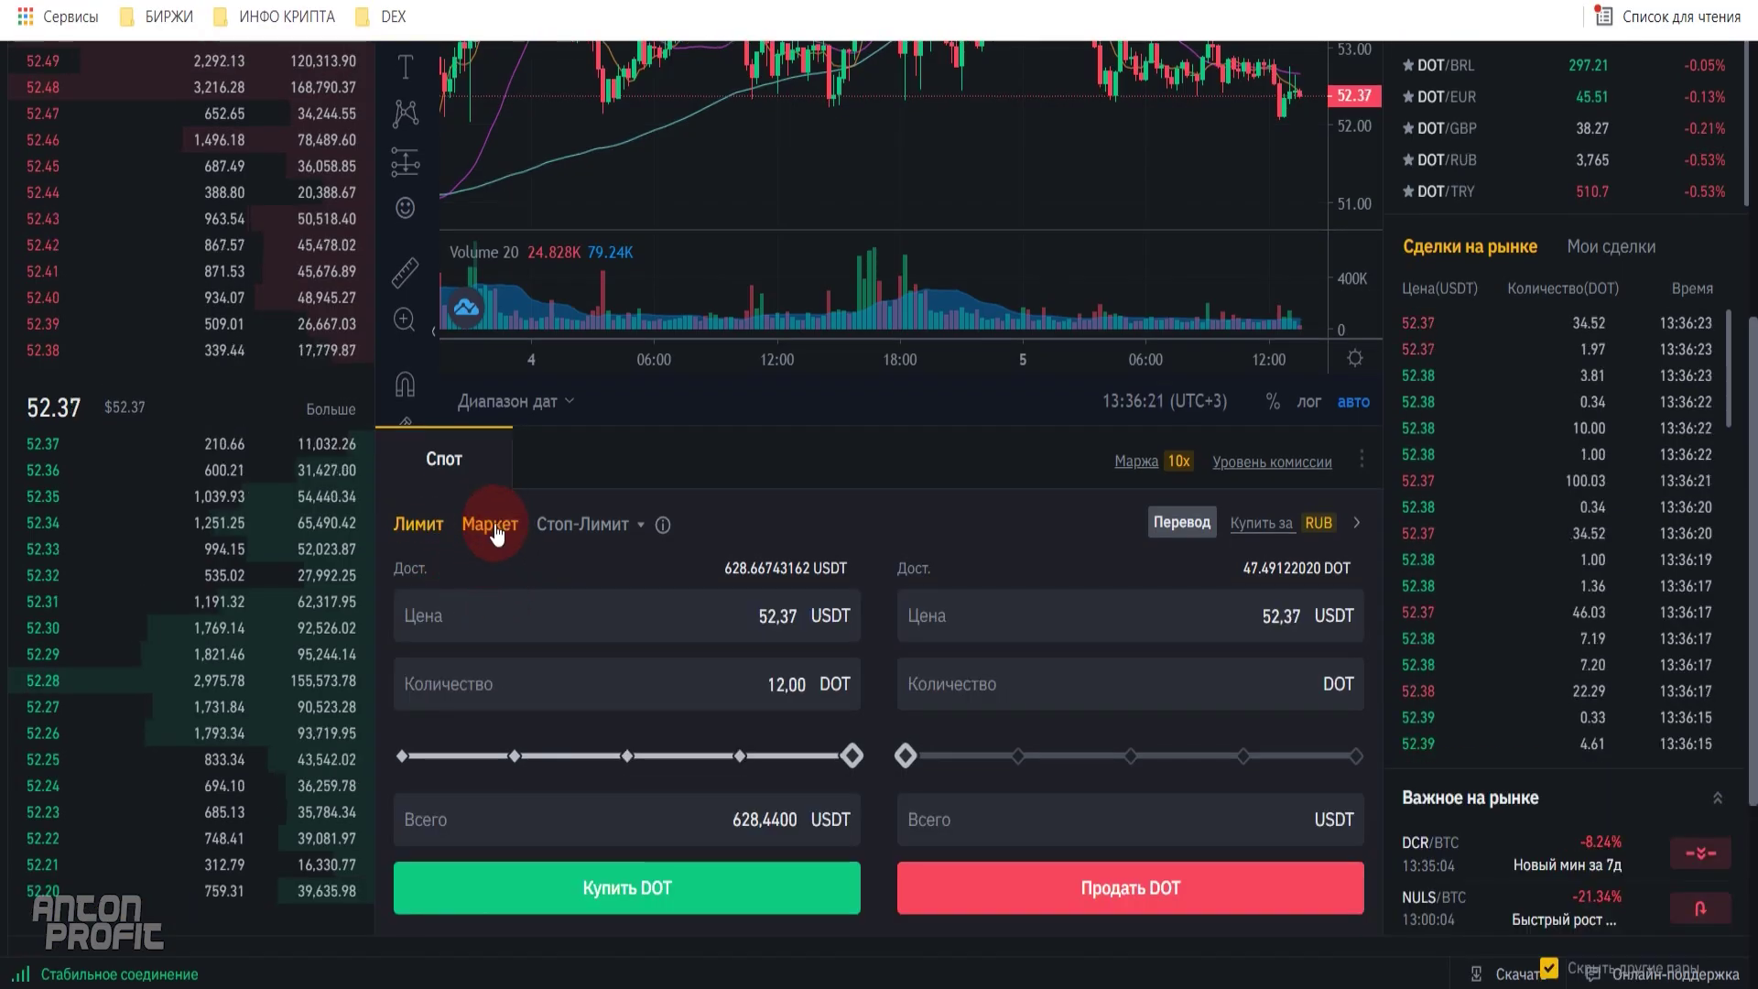
left_click(489, 524)
left_click(520, 757)
left_click_drag(520, 756, 884, 755)
left_click(793, 617)
left_click(821, 799)
left_click(673, 823)
- Go to the Fiat and Spot wallet and start a crypto withdrawal (Вывод)
left_click(1251, 567)
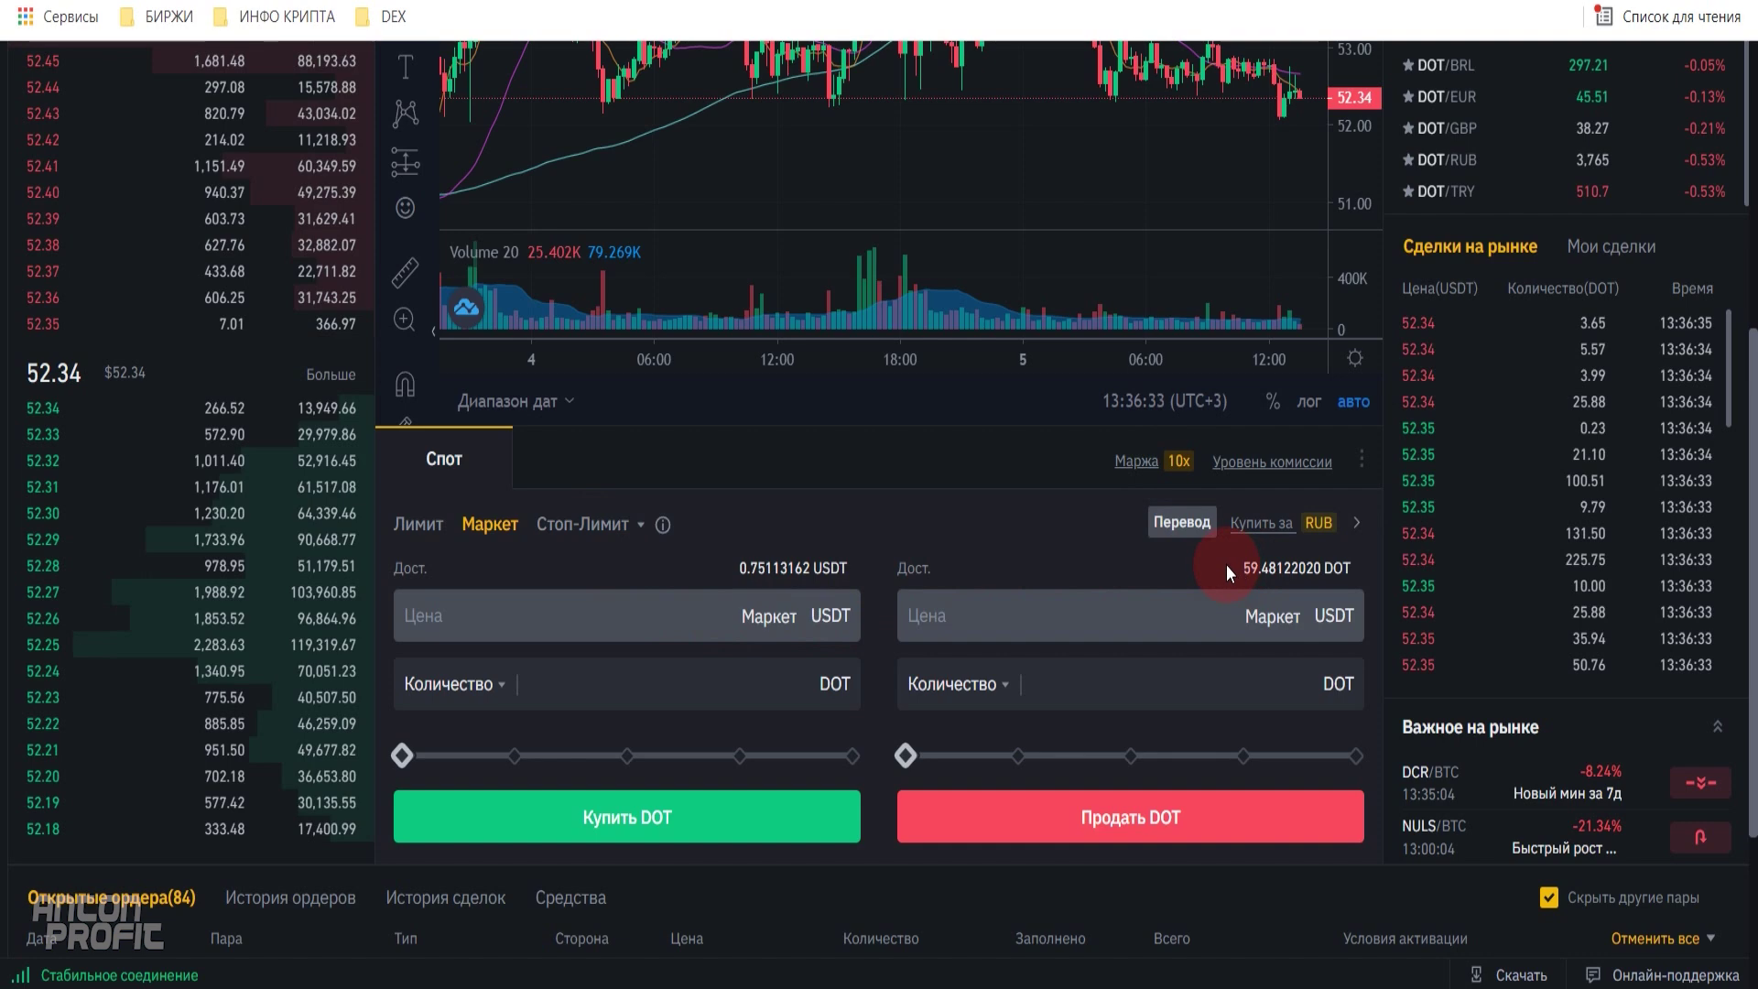
left_click(1158, 555)
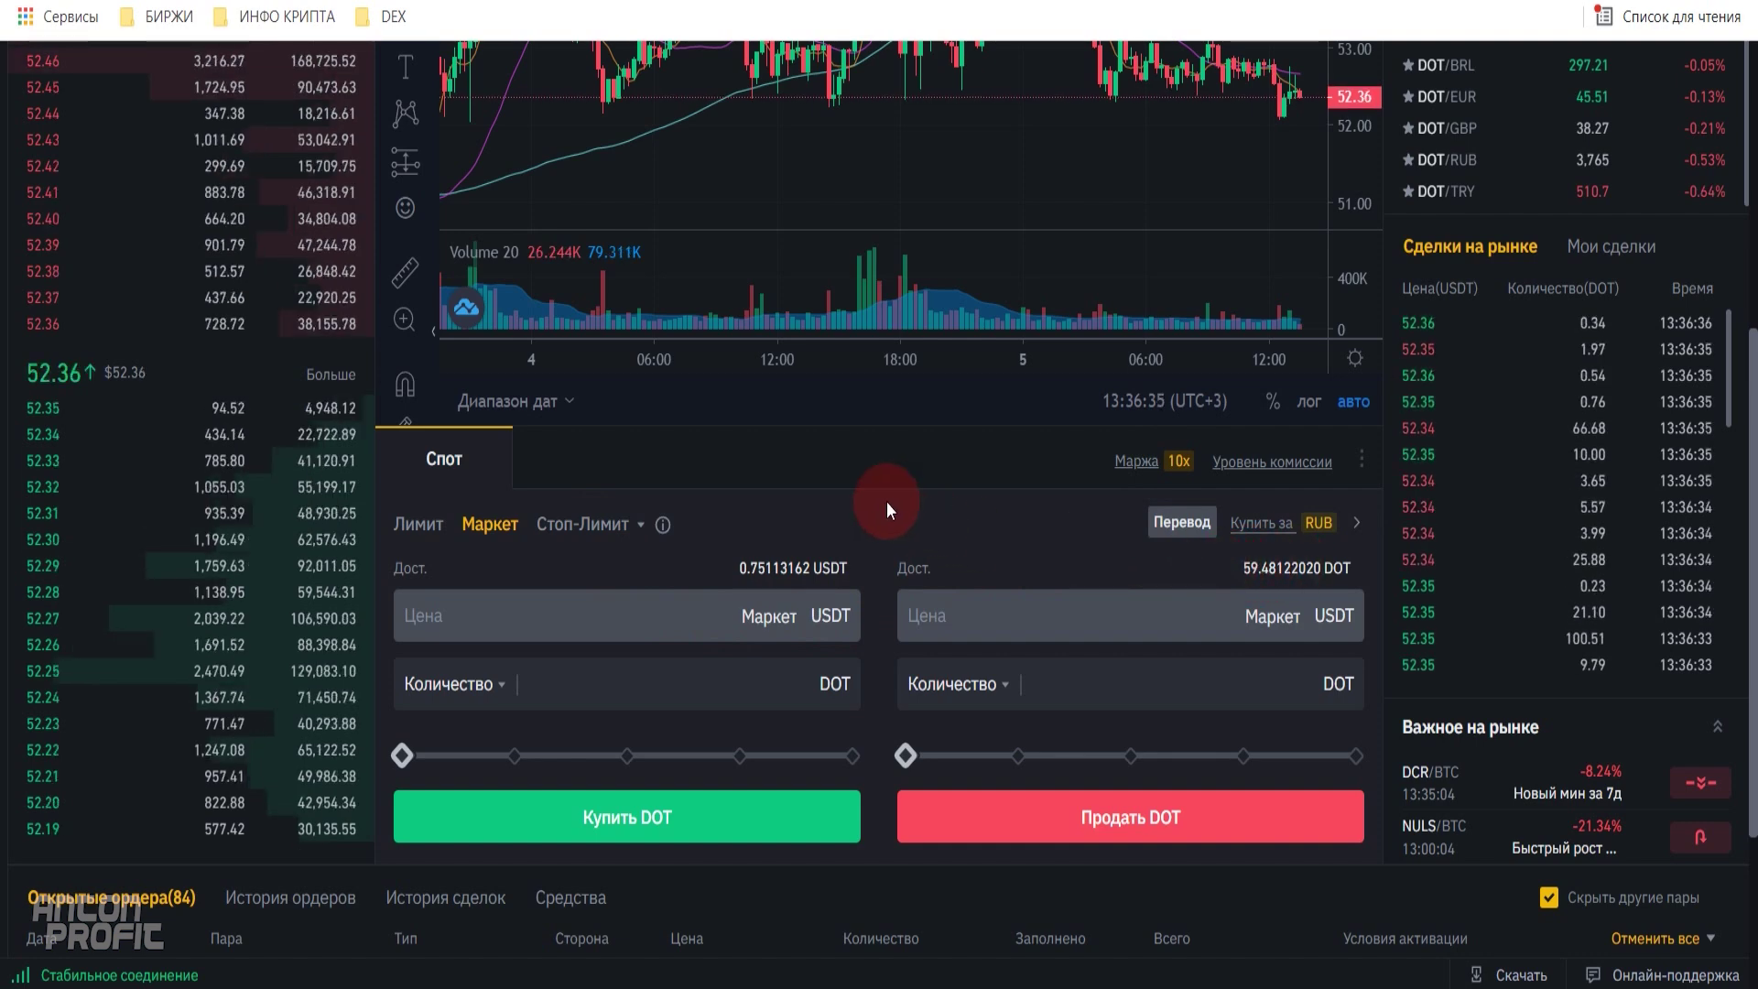
scroll(895, 491, "up", 6)
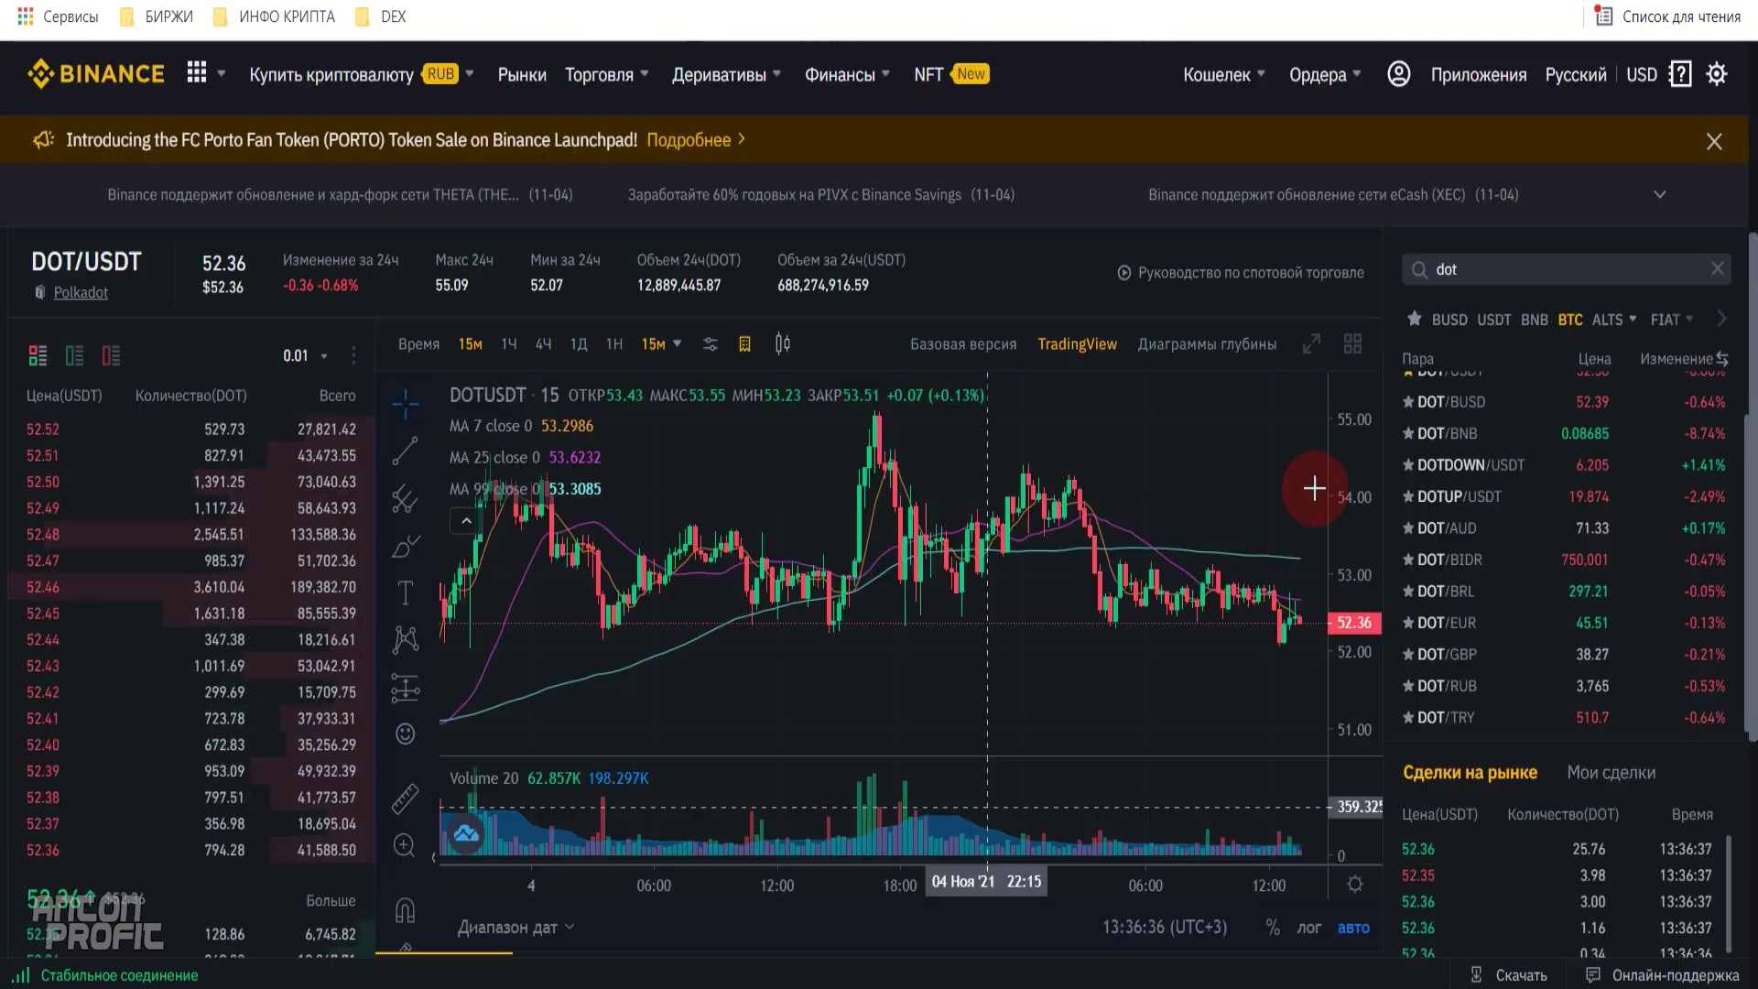
left_click(1208, 81)
left_click(1274, 242)
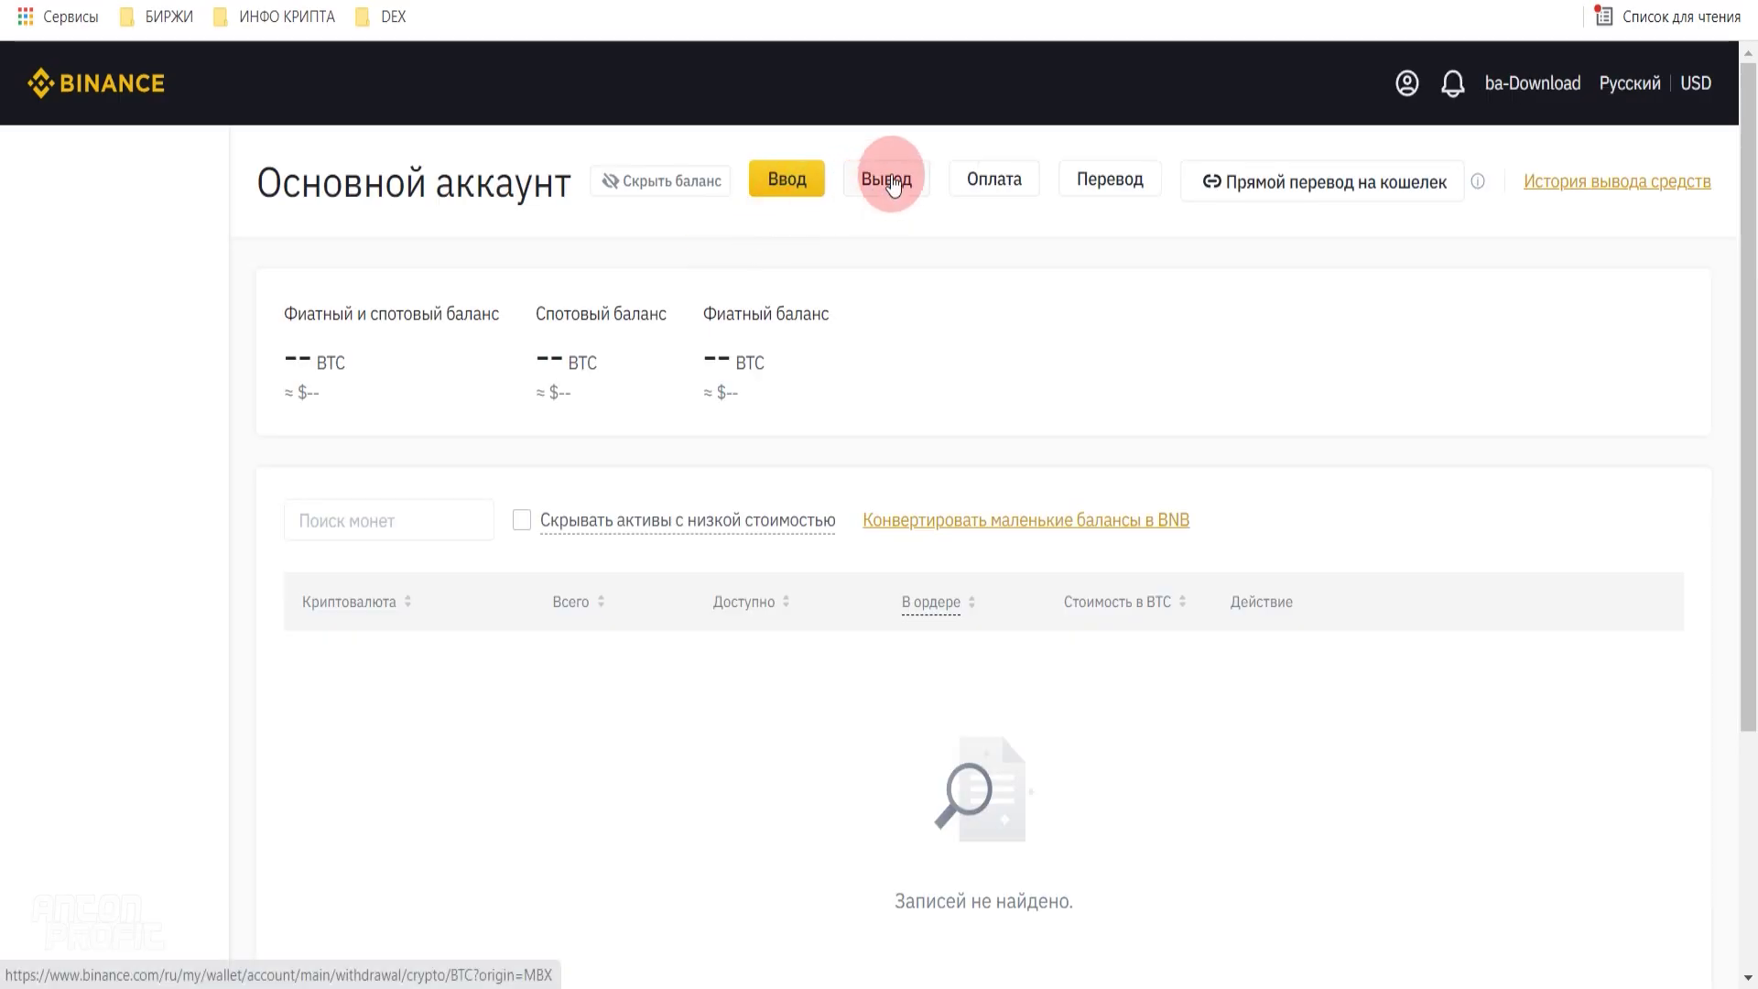
left_click(889, 178)
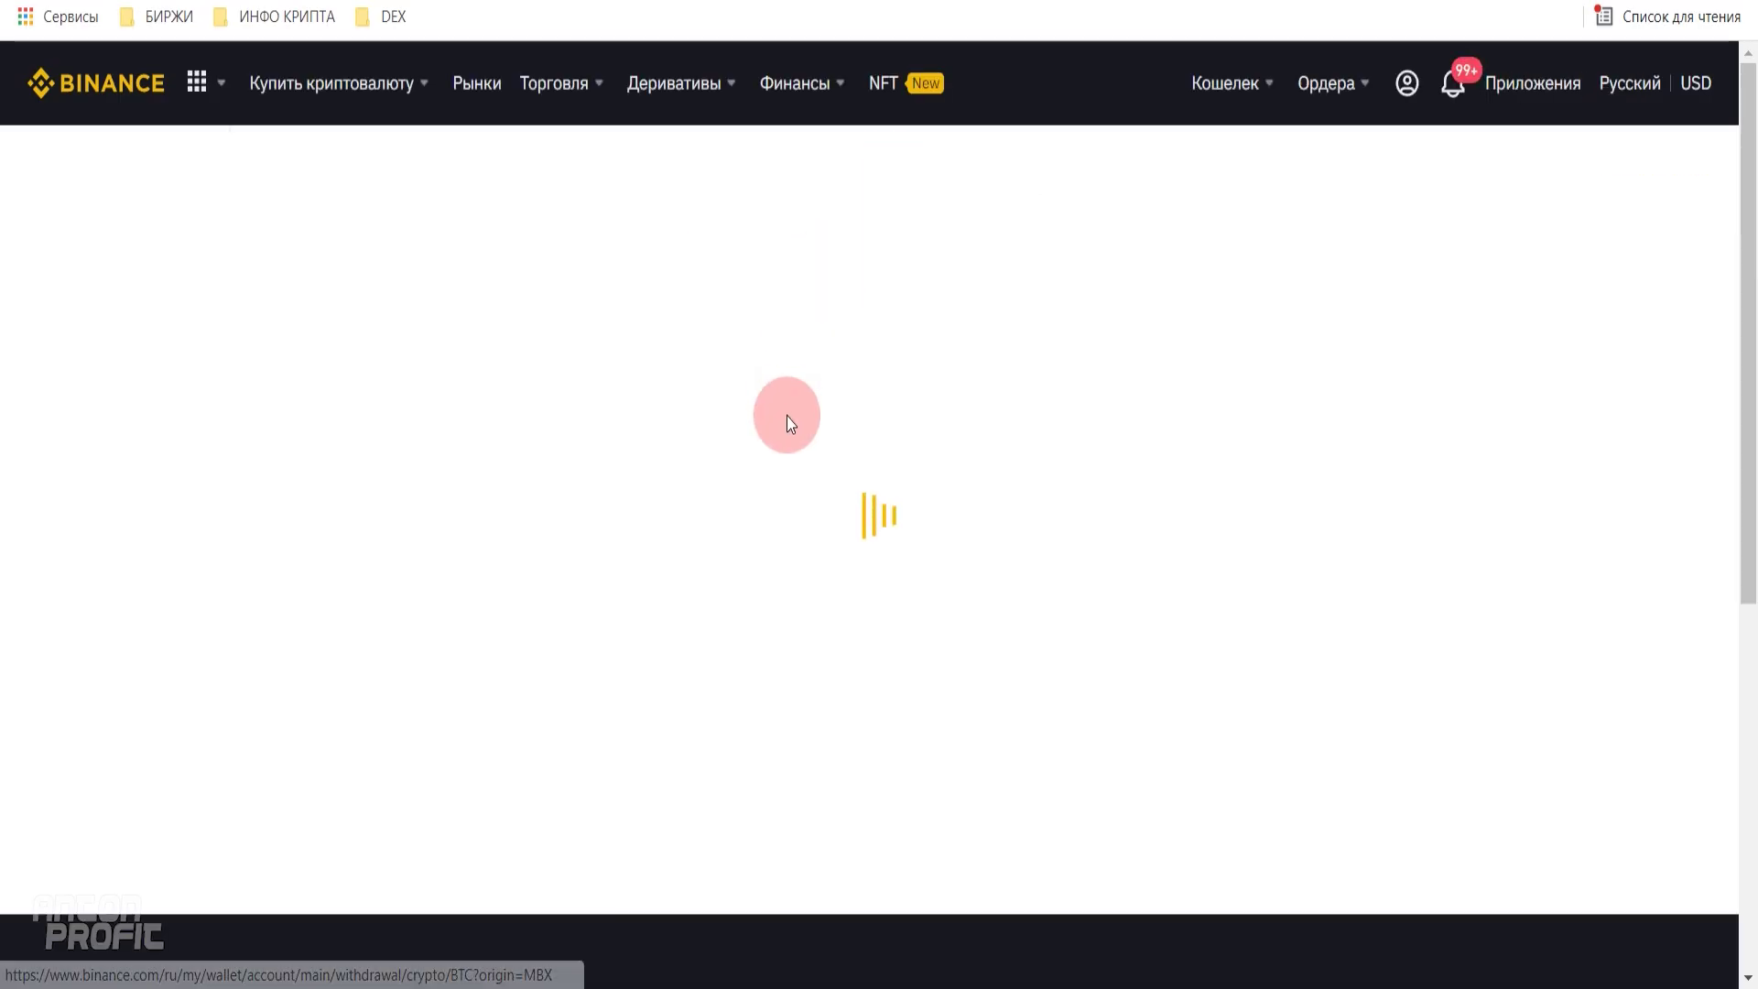
- Search 'dot' in the Монета list and choose DOT Polkadot as the withdrawal coin
left_click(609, 359)
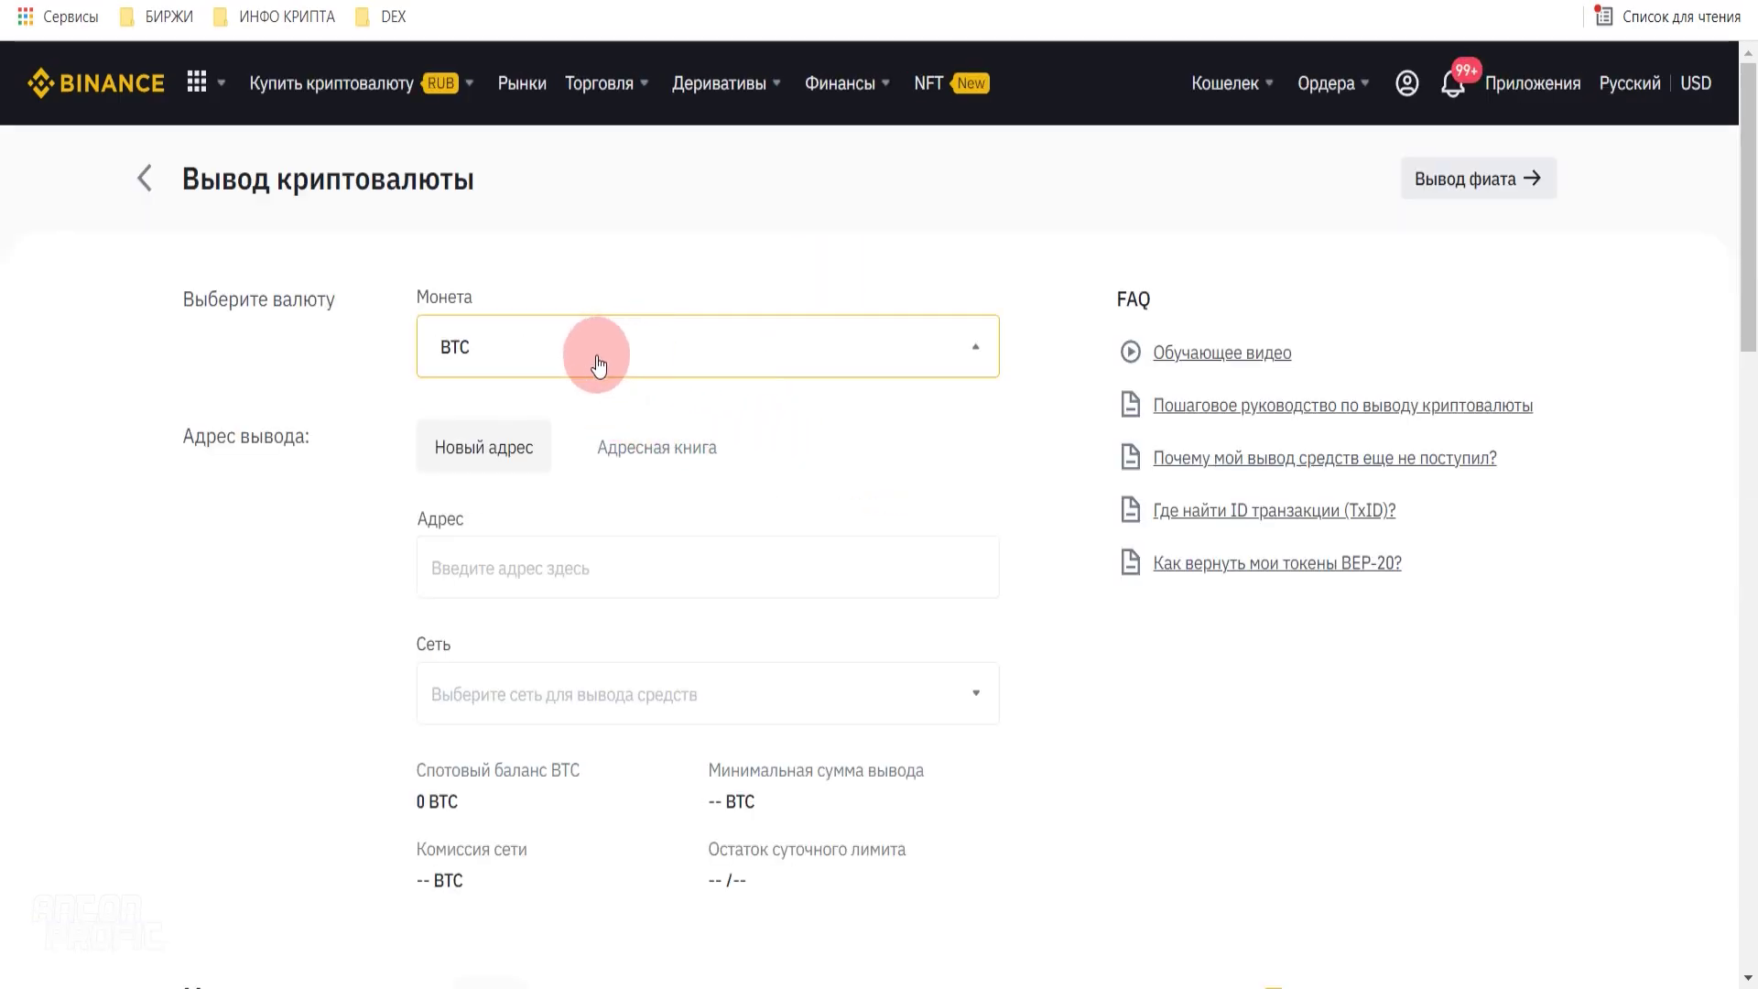
left_click(724, 334)
type("dot")
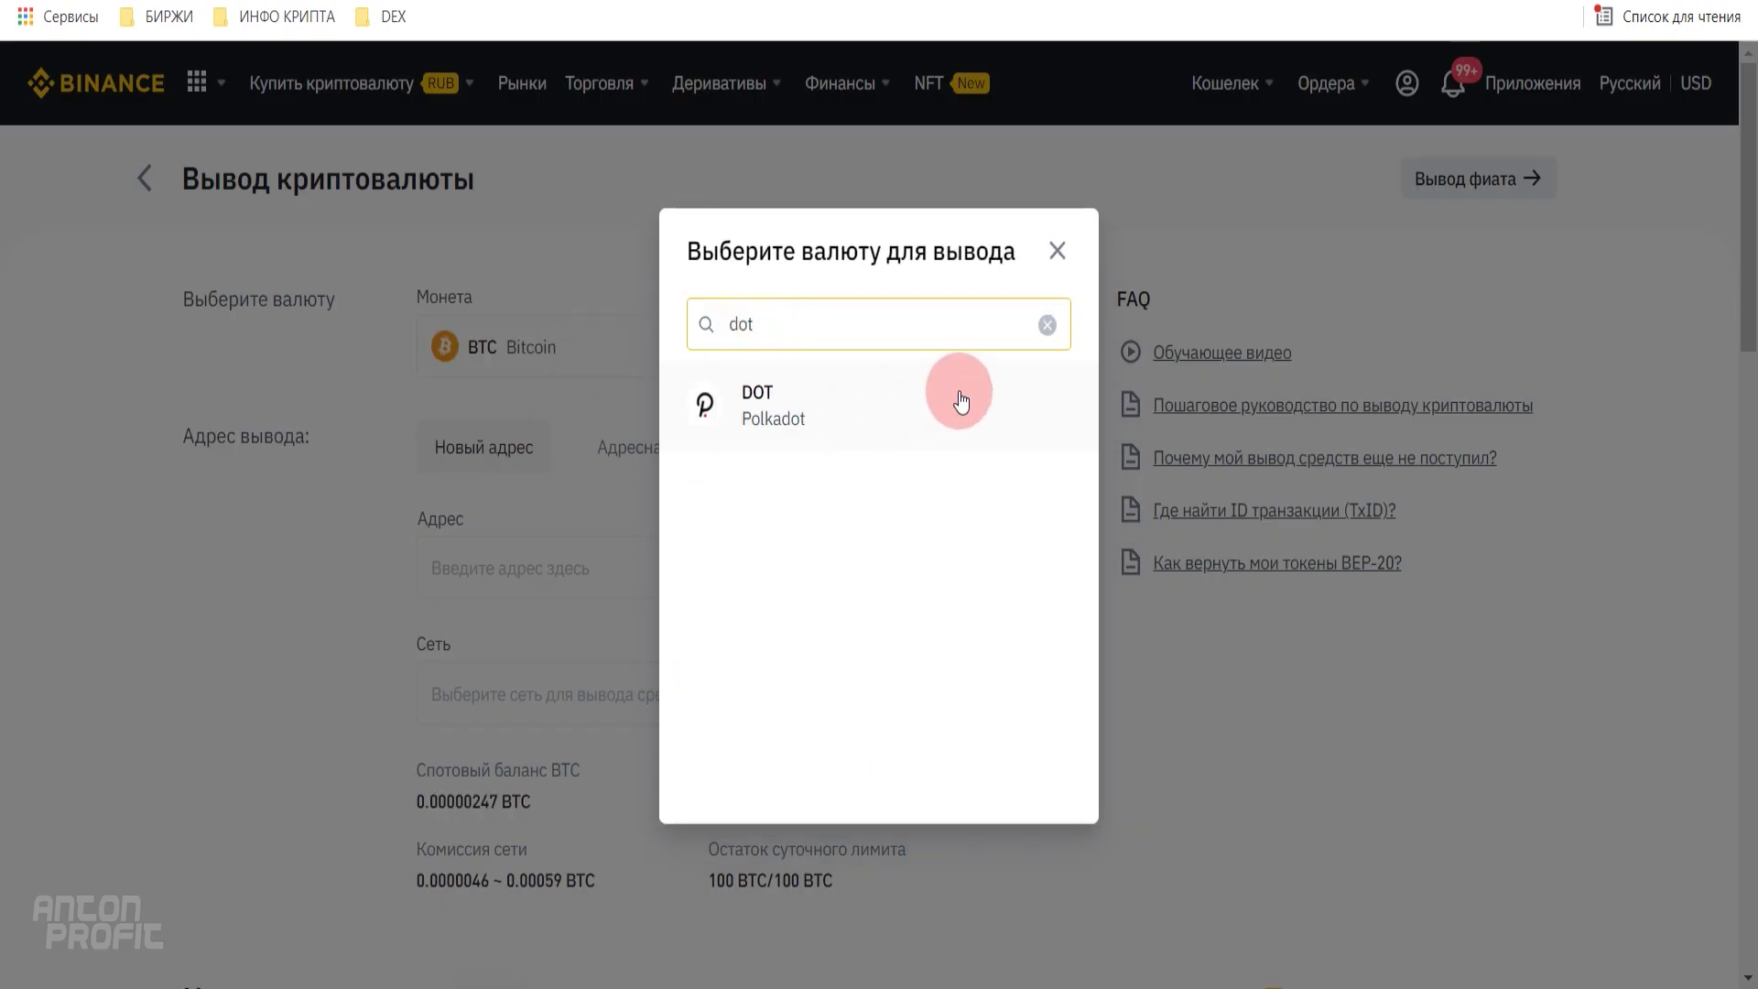
left_click(824, 398)
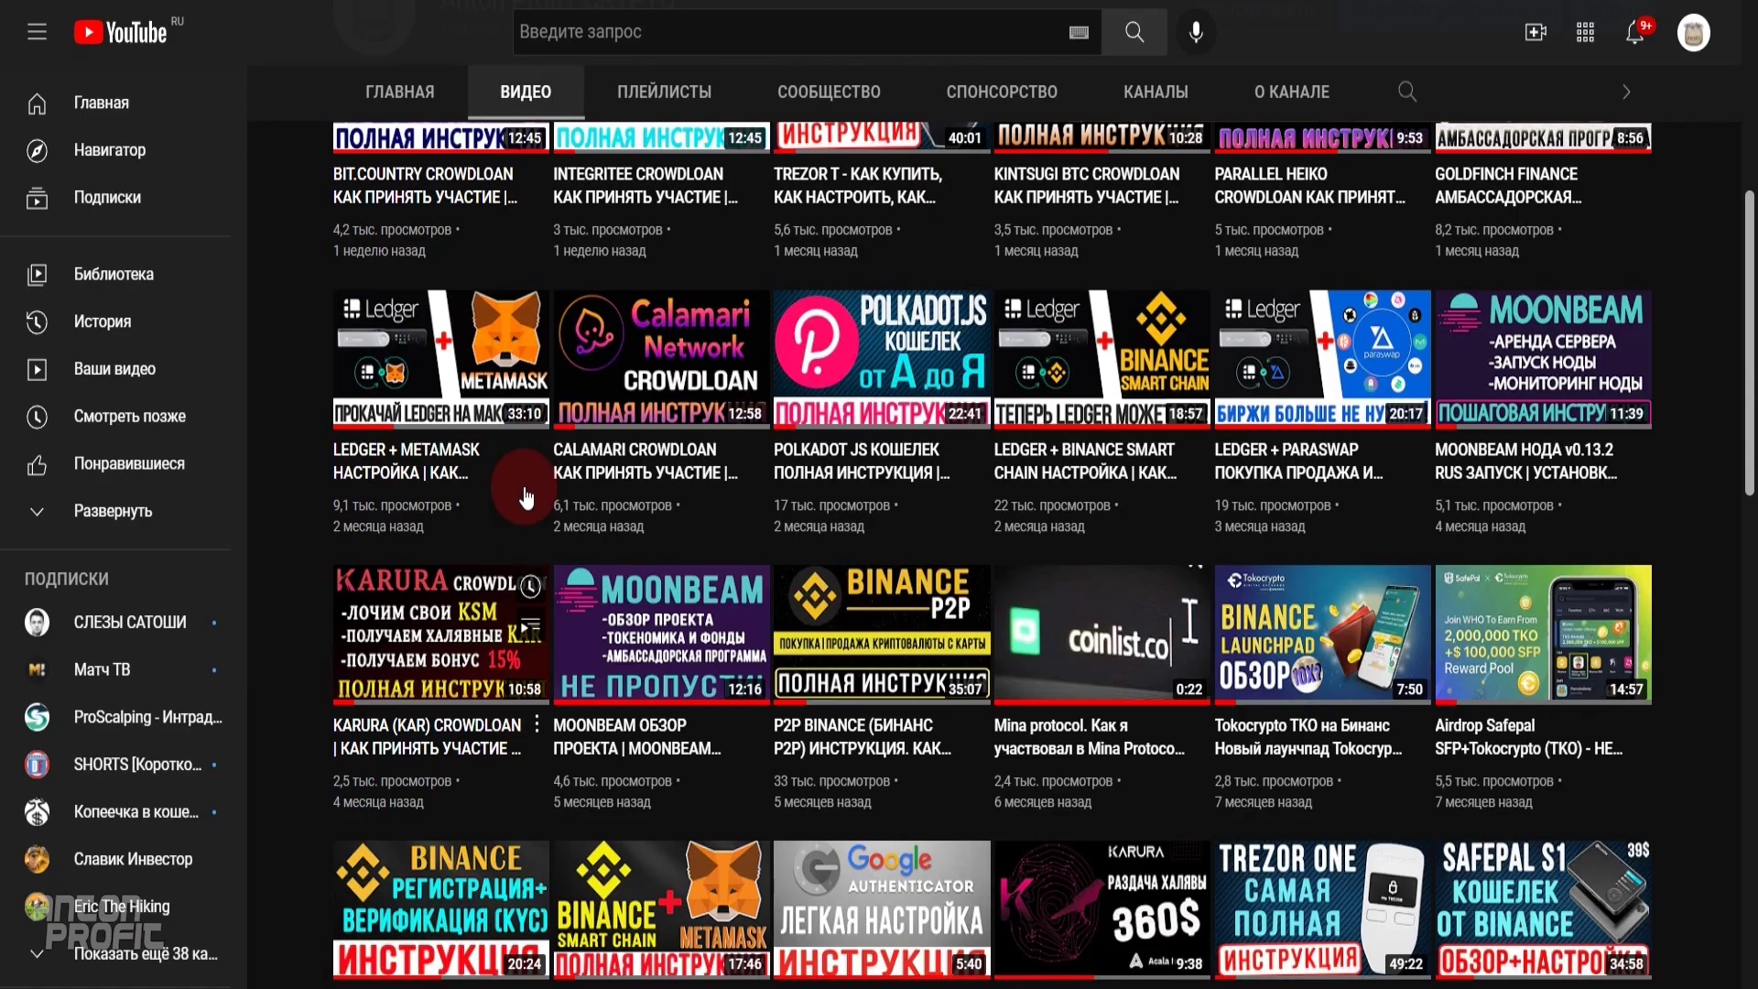
scroll(1297, 628, "up", 5)
scroll(1297, 628, "down", 3)
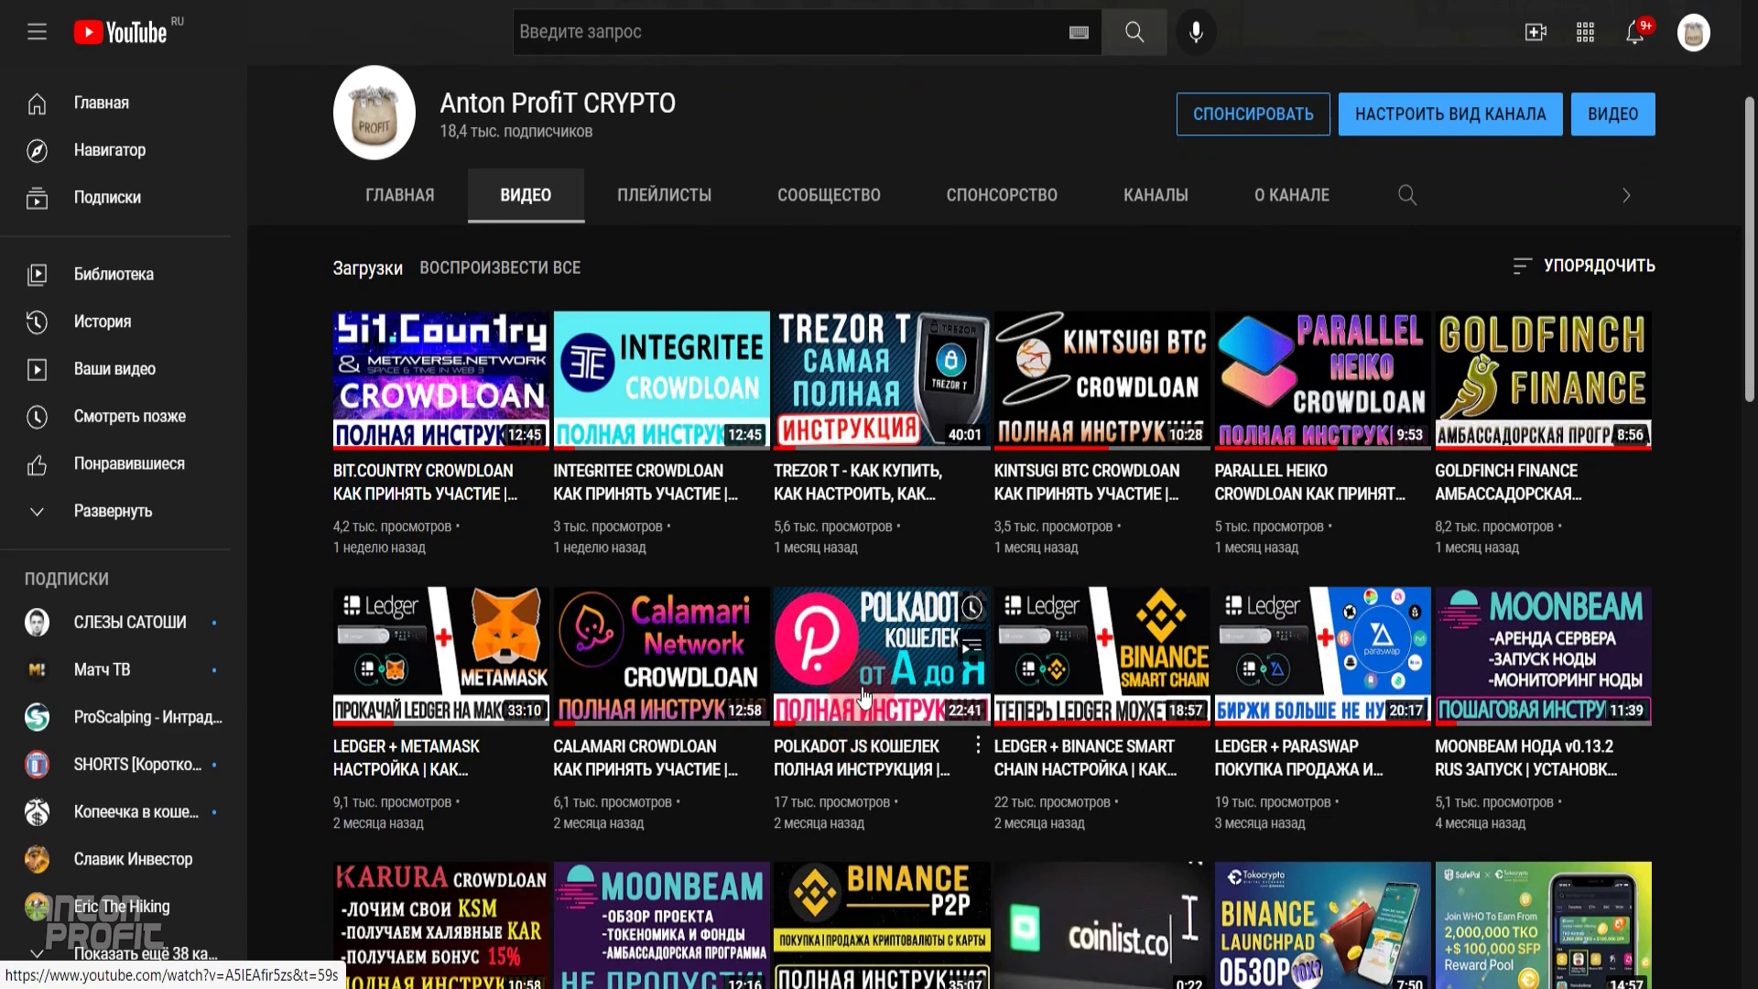
scroll(870, 687, "down", 3)
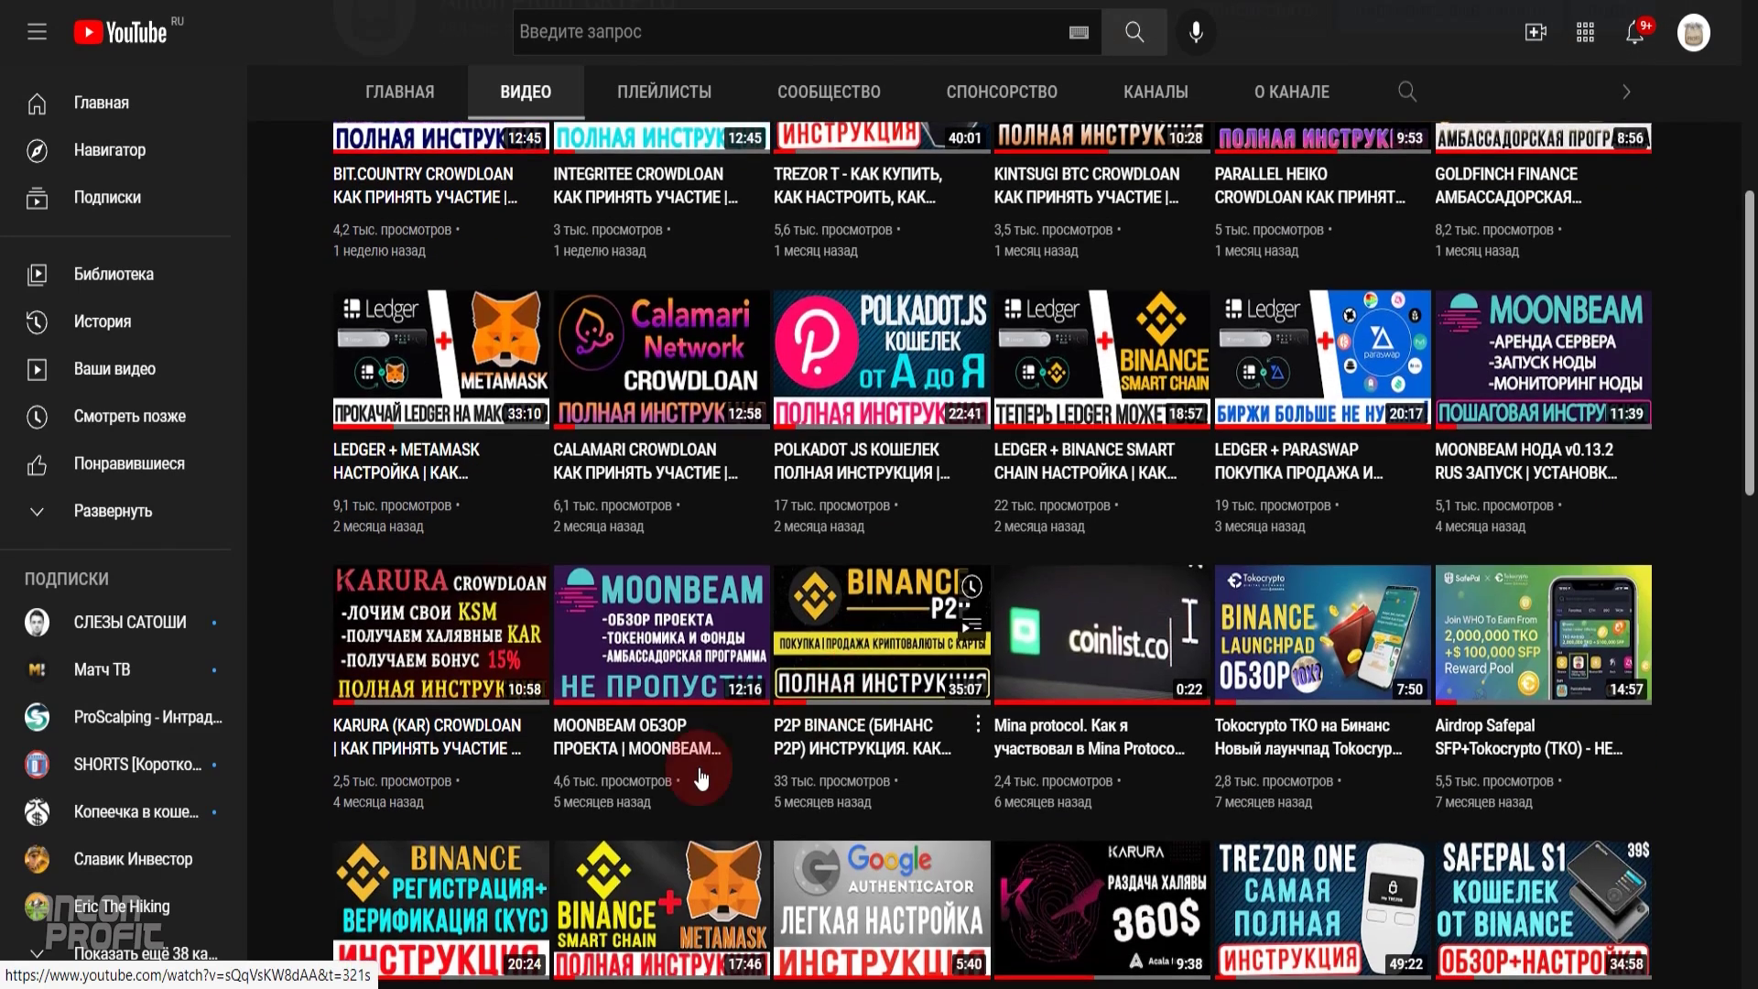
left_click(763, 762)
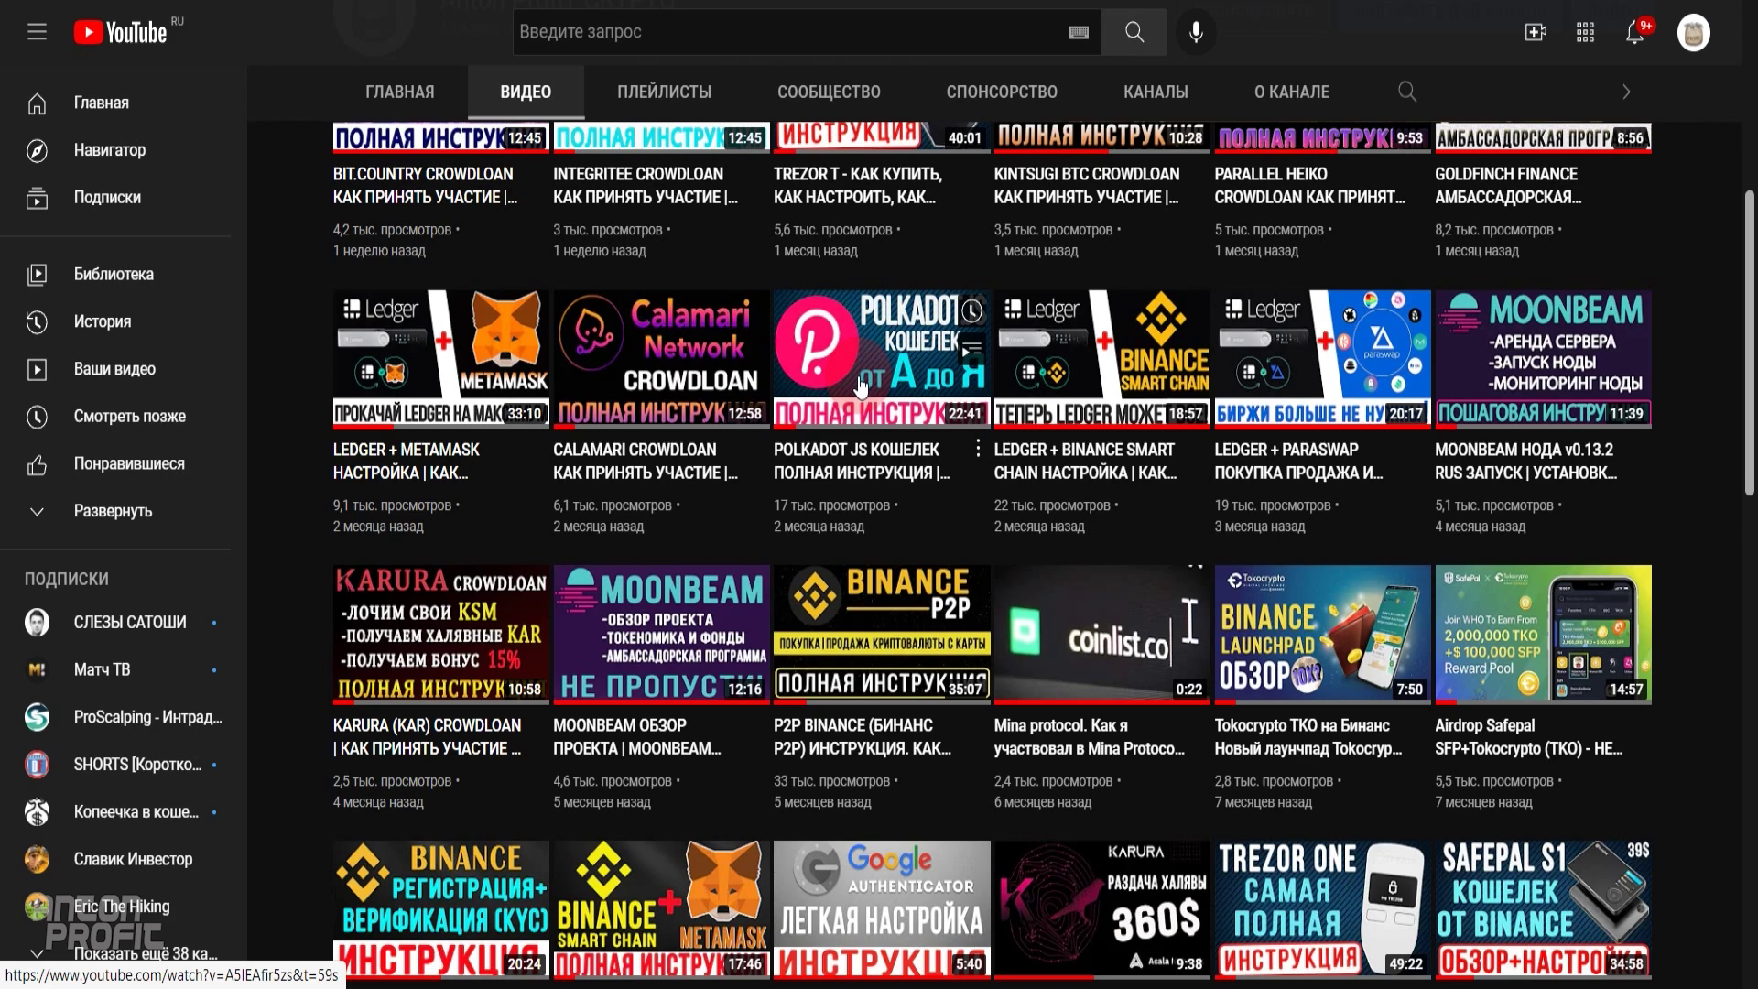
scroll(859, 389, "up", 3)
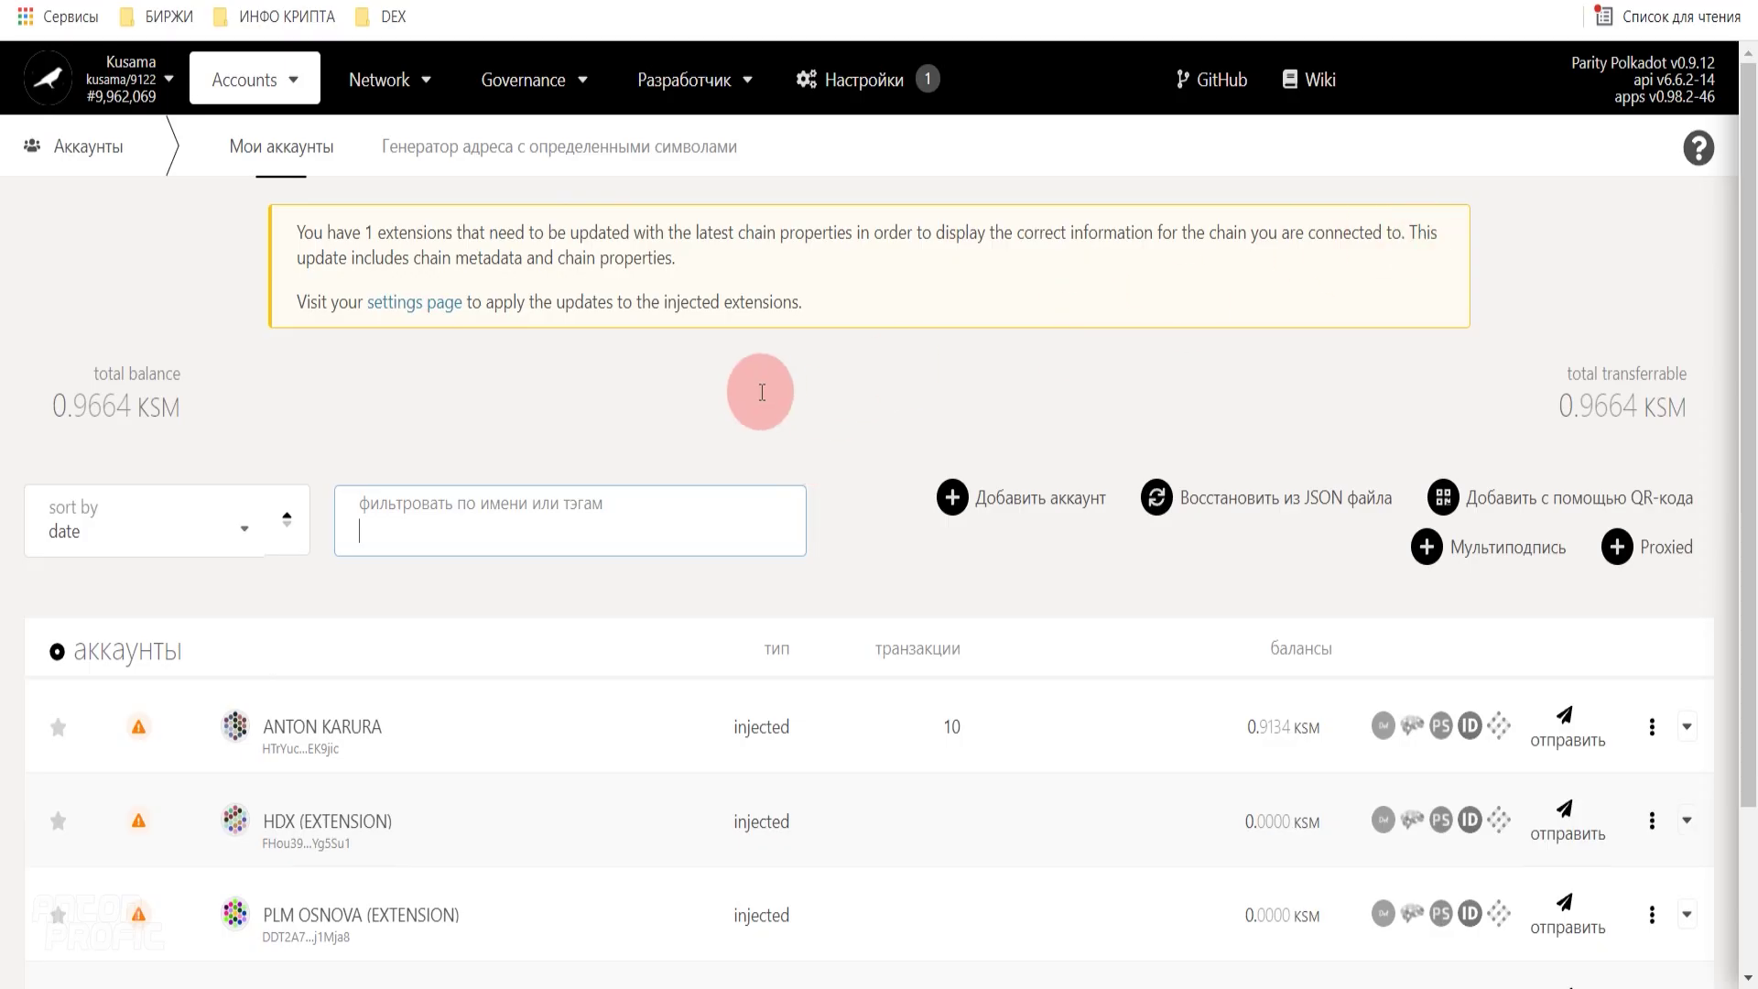
- Switch the connection from Kusama to Polkadot via the Parity endpoint
scroll(779, 394, "down", 3)
scroll(623, 638, "up", 3)
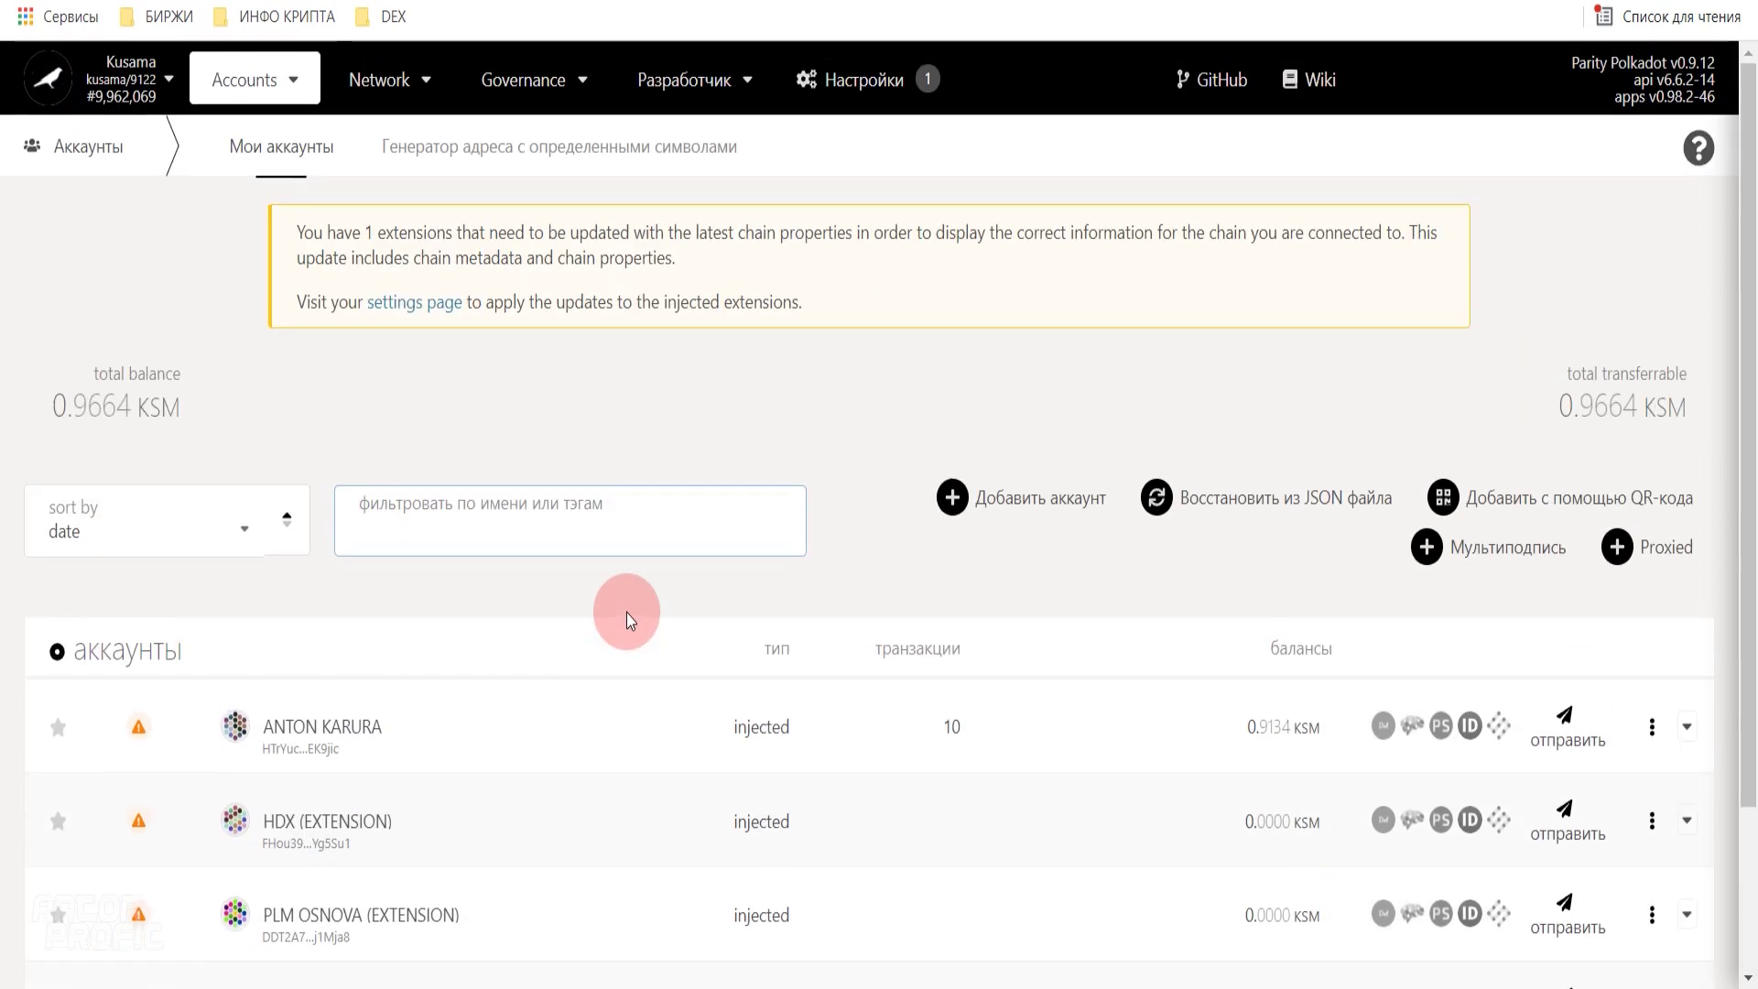
left_click(47, 81)
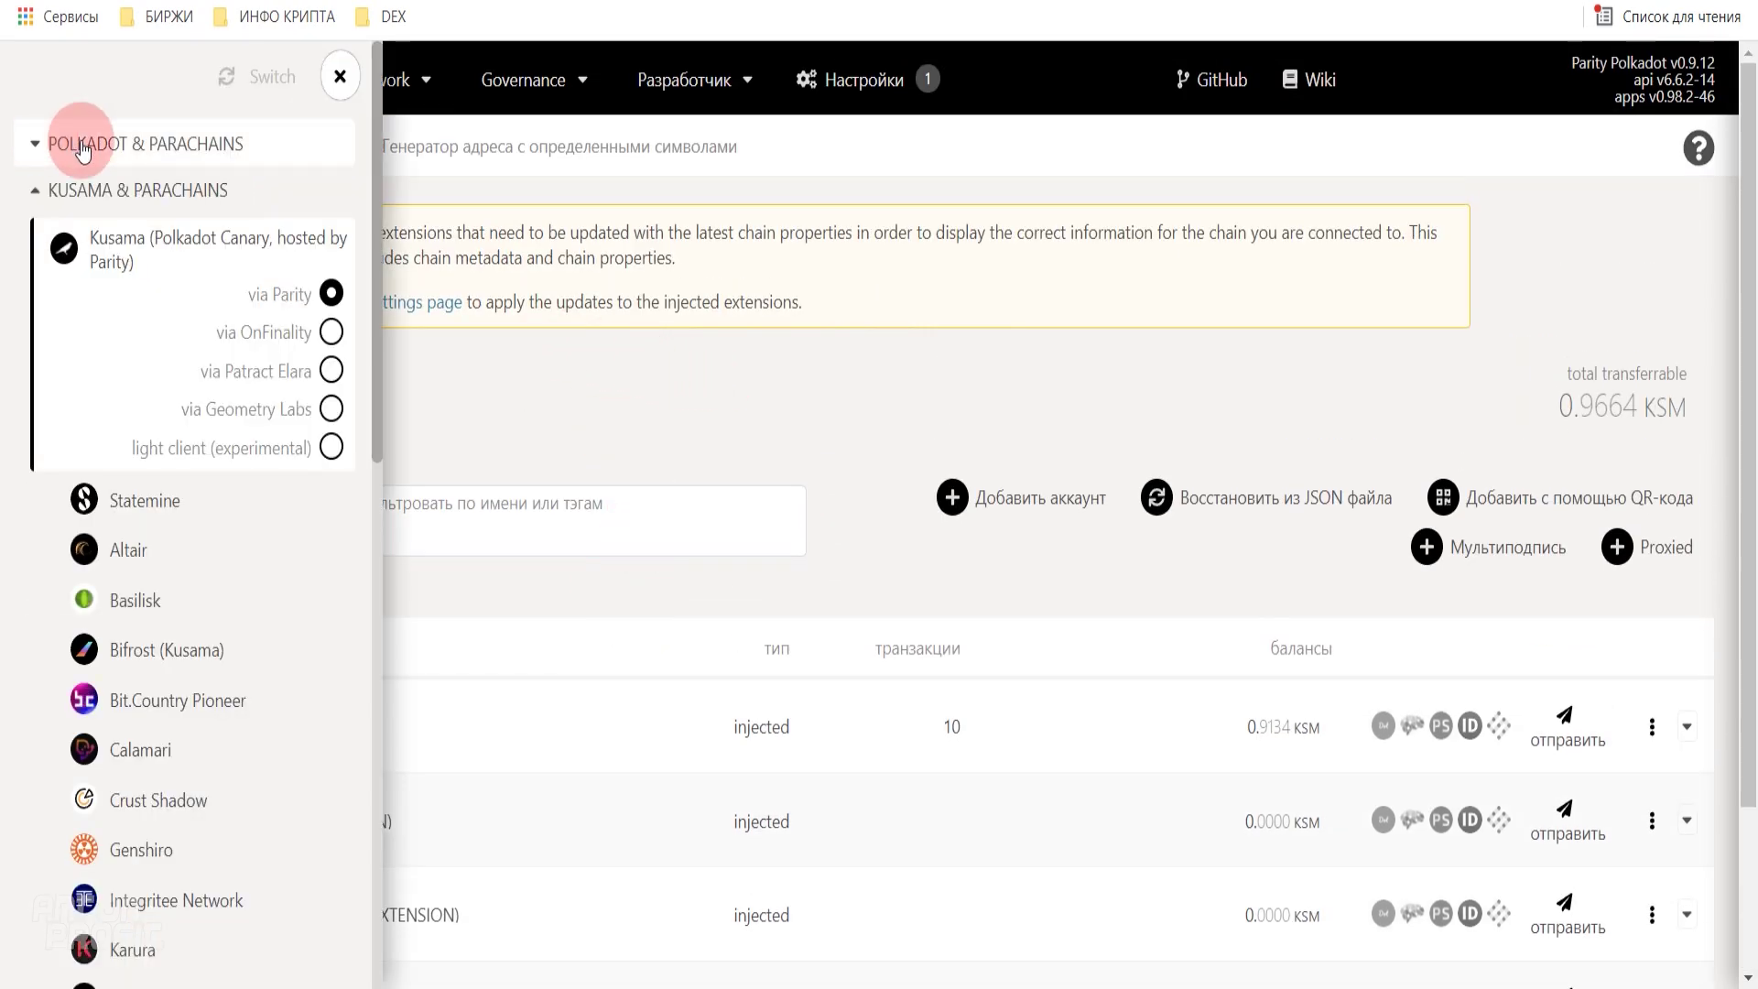
left_click(220, 147)
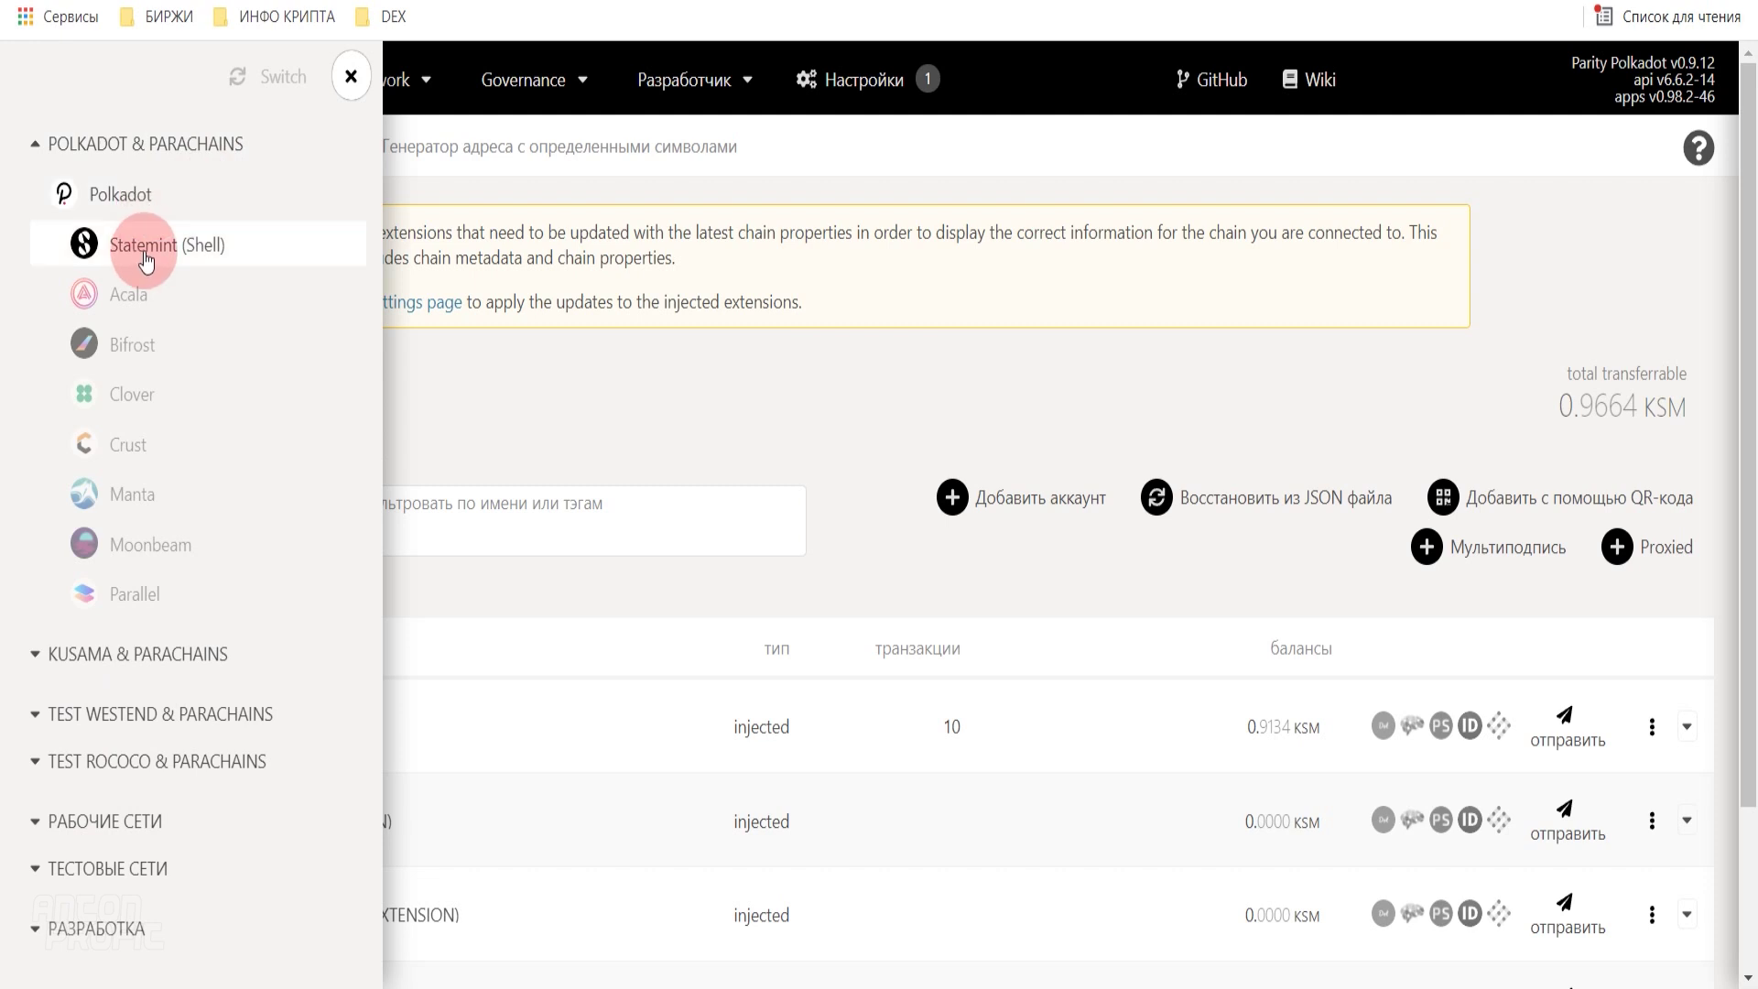
left_click(125, 197)
left_click(227, 92)
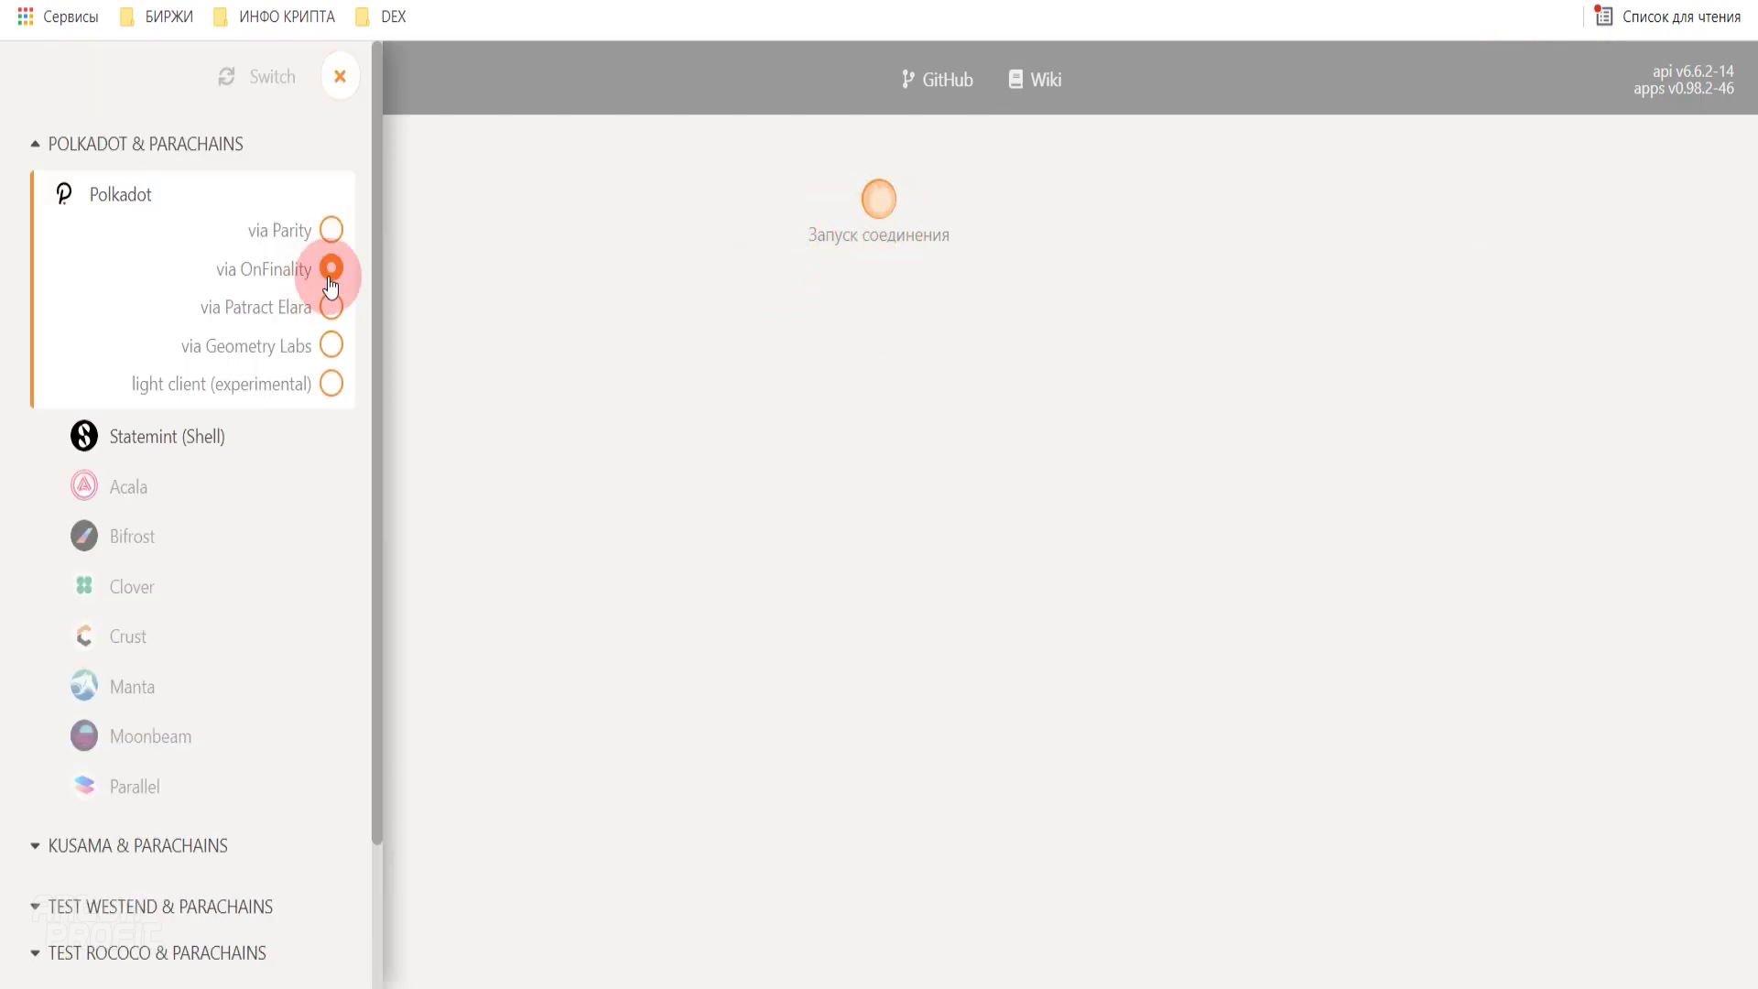
left_click(303, 243)
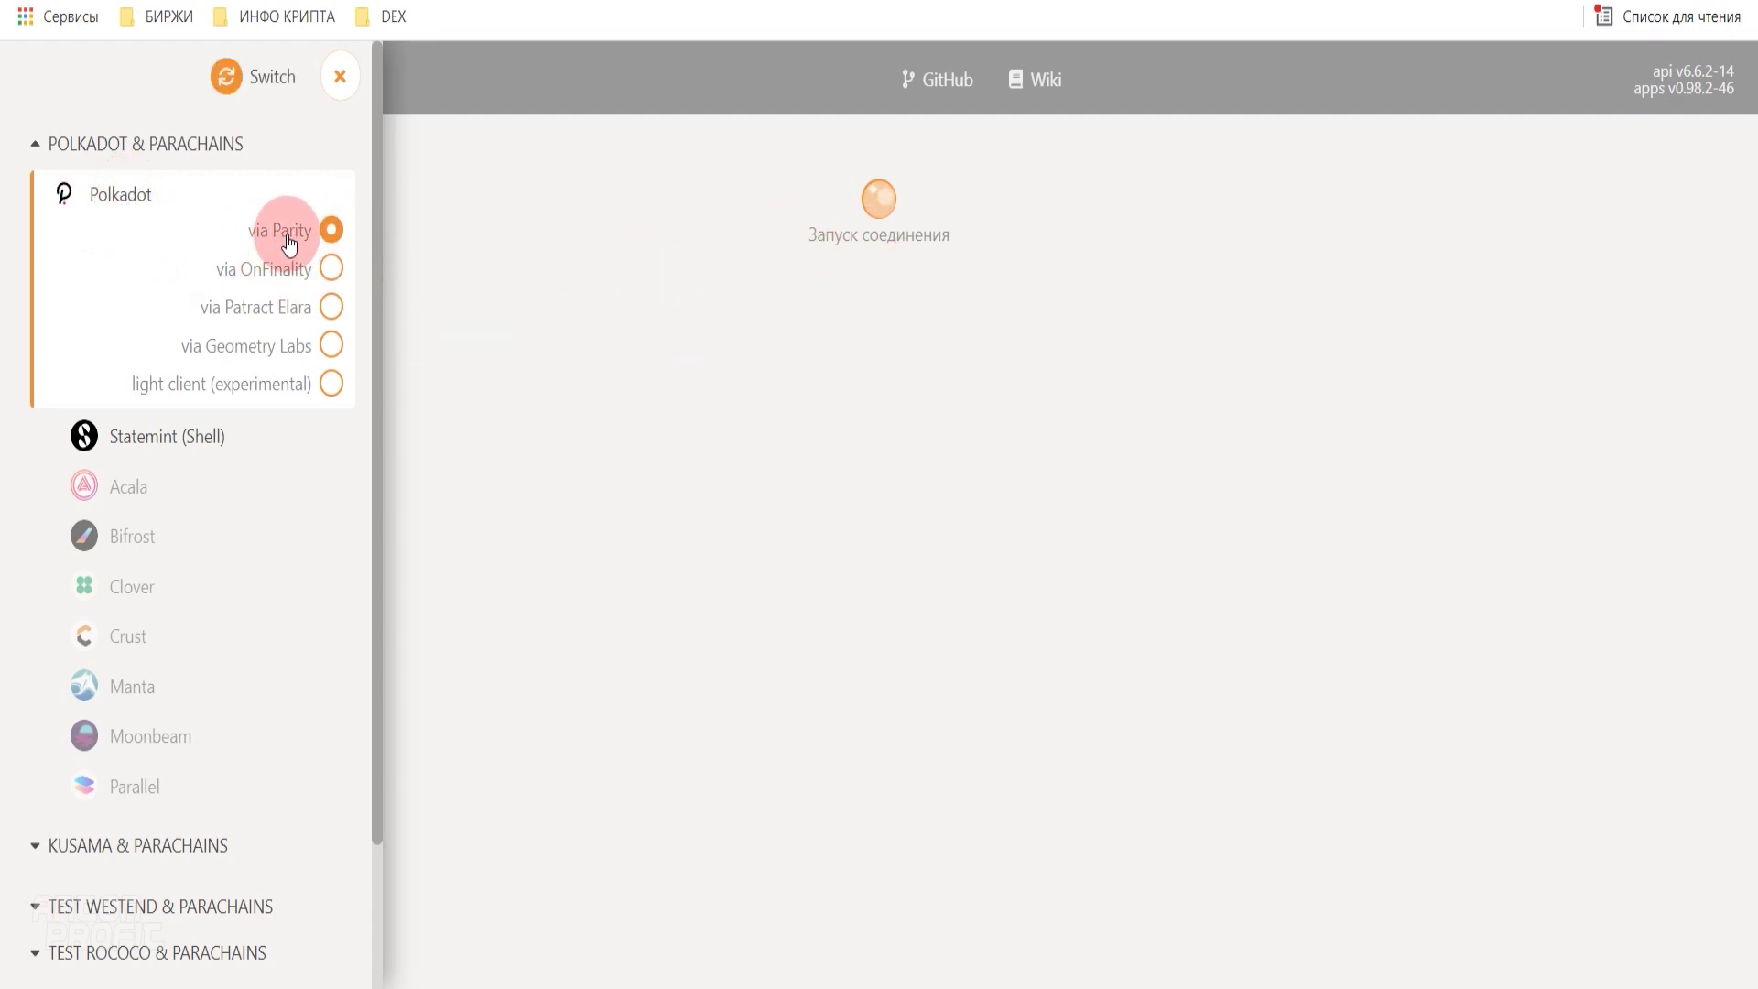
left_click(213, 94)
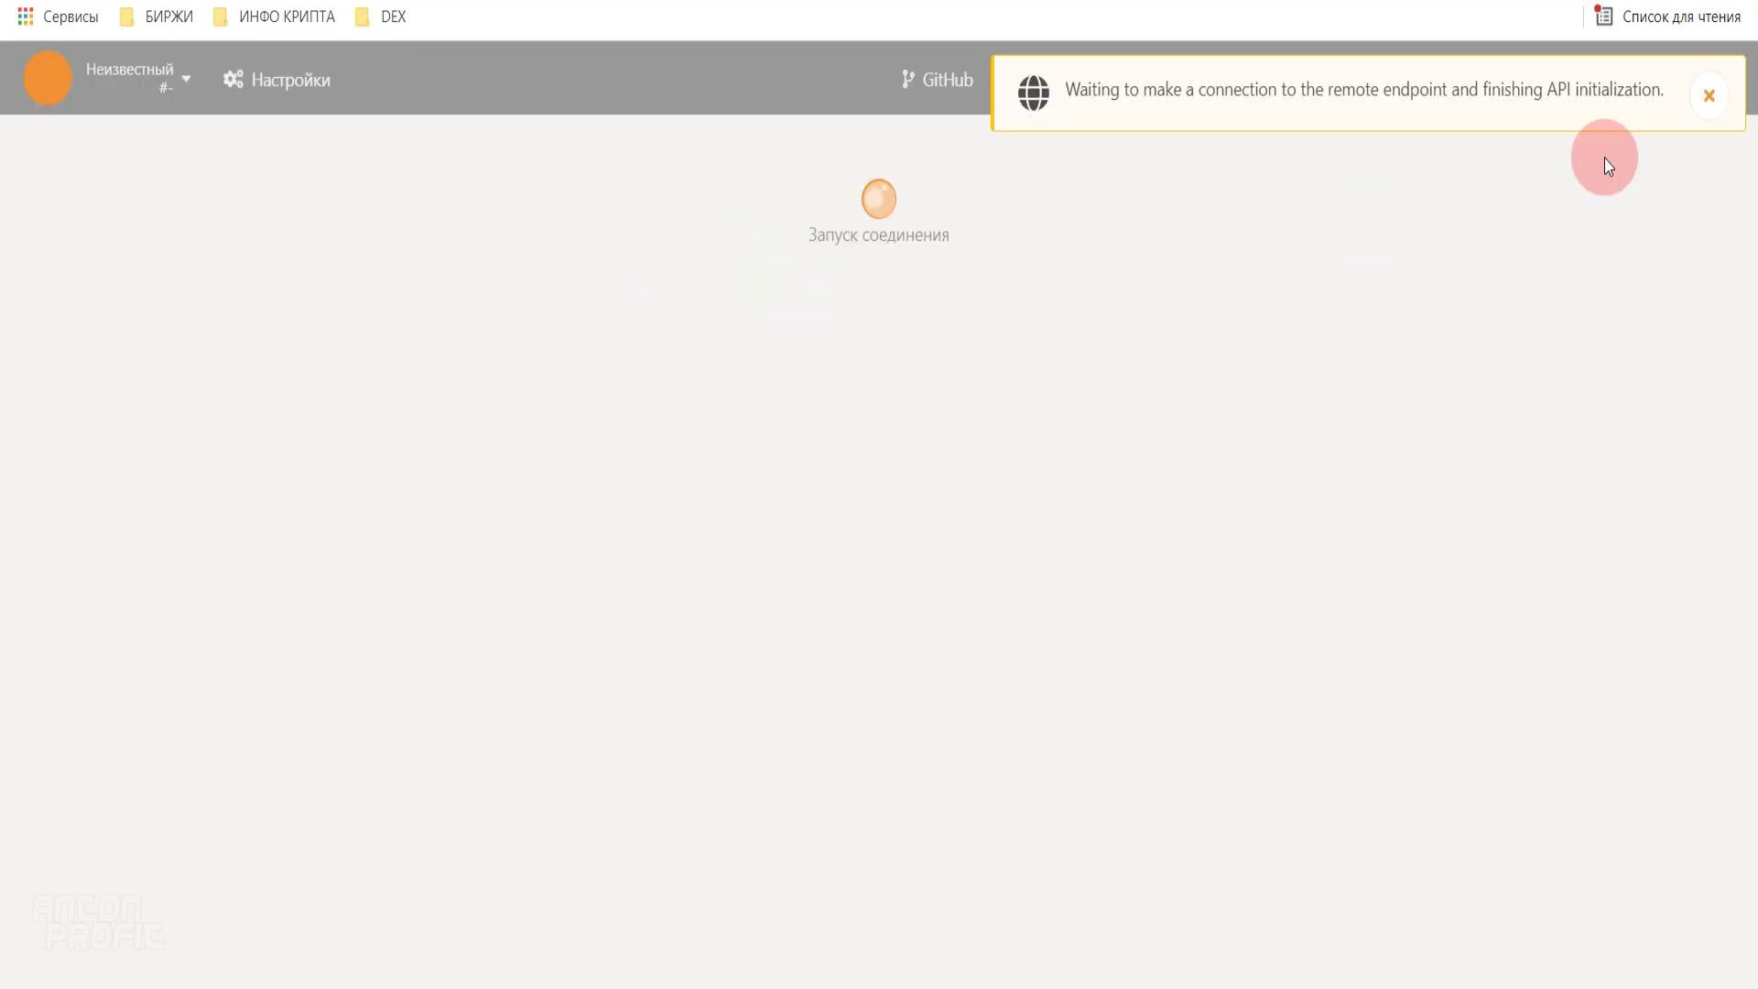
left_click(1709, 92)
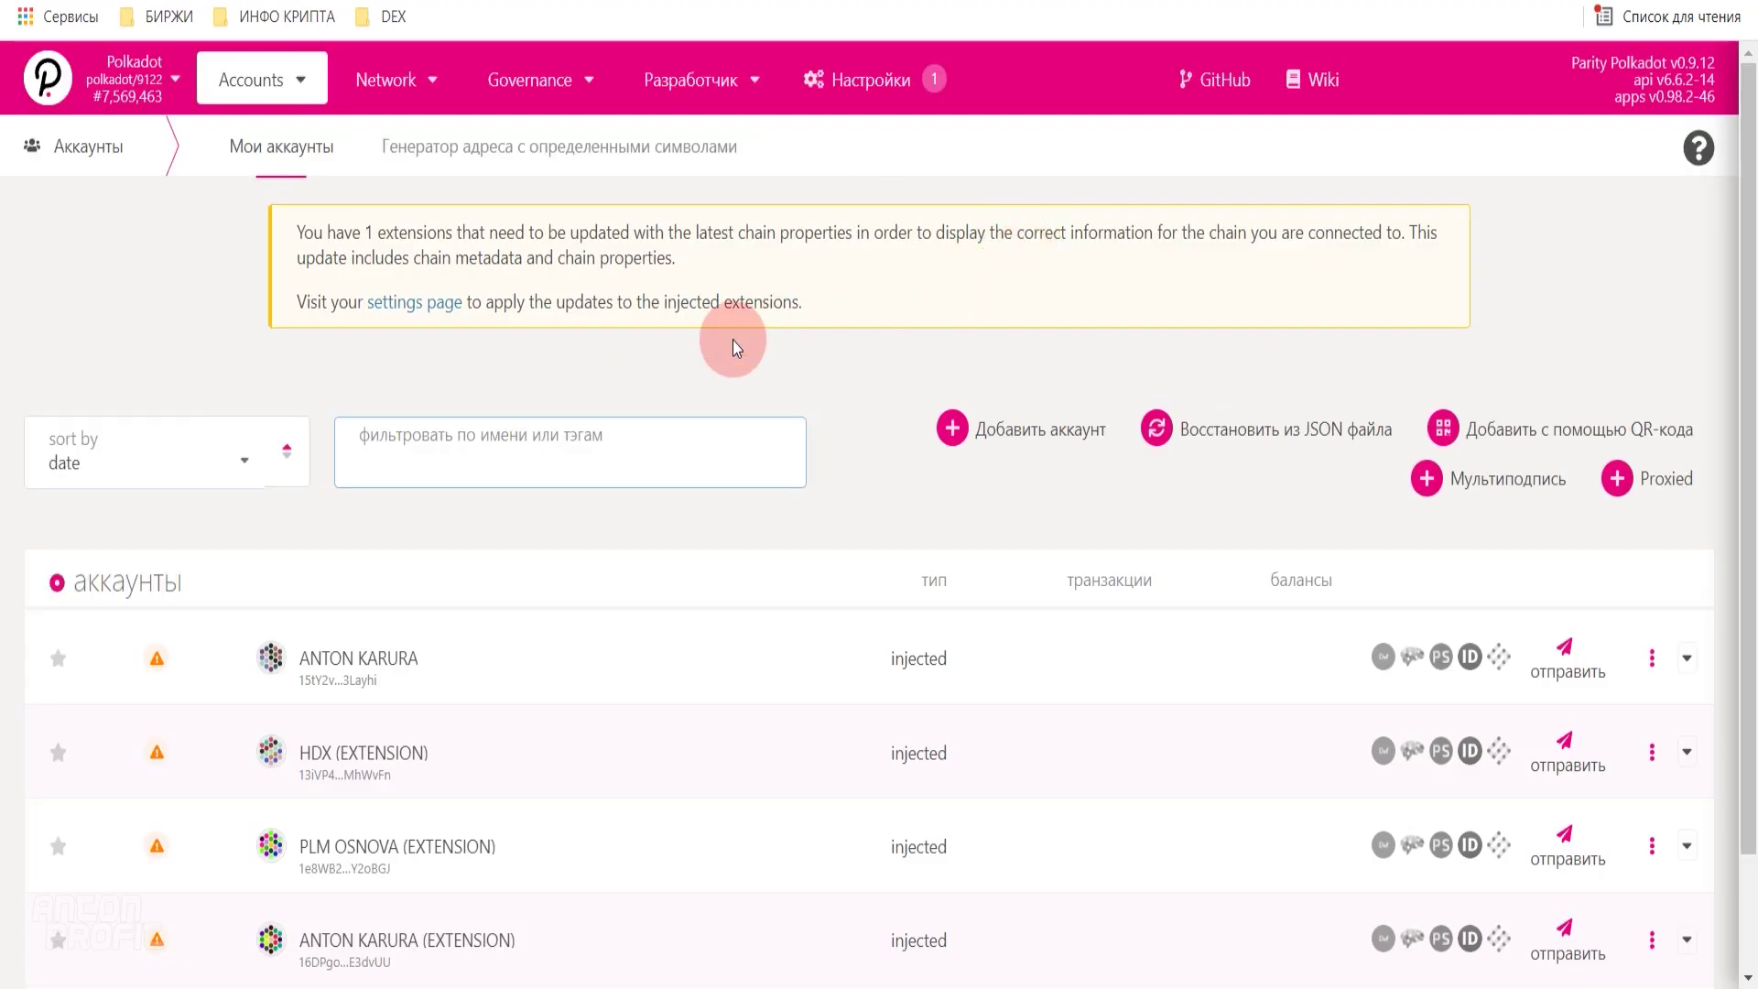
- Confirm the Parity endpoint is active and open the wallet extension's account list
left_click(138, 92)
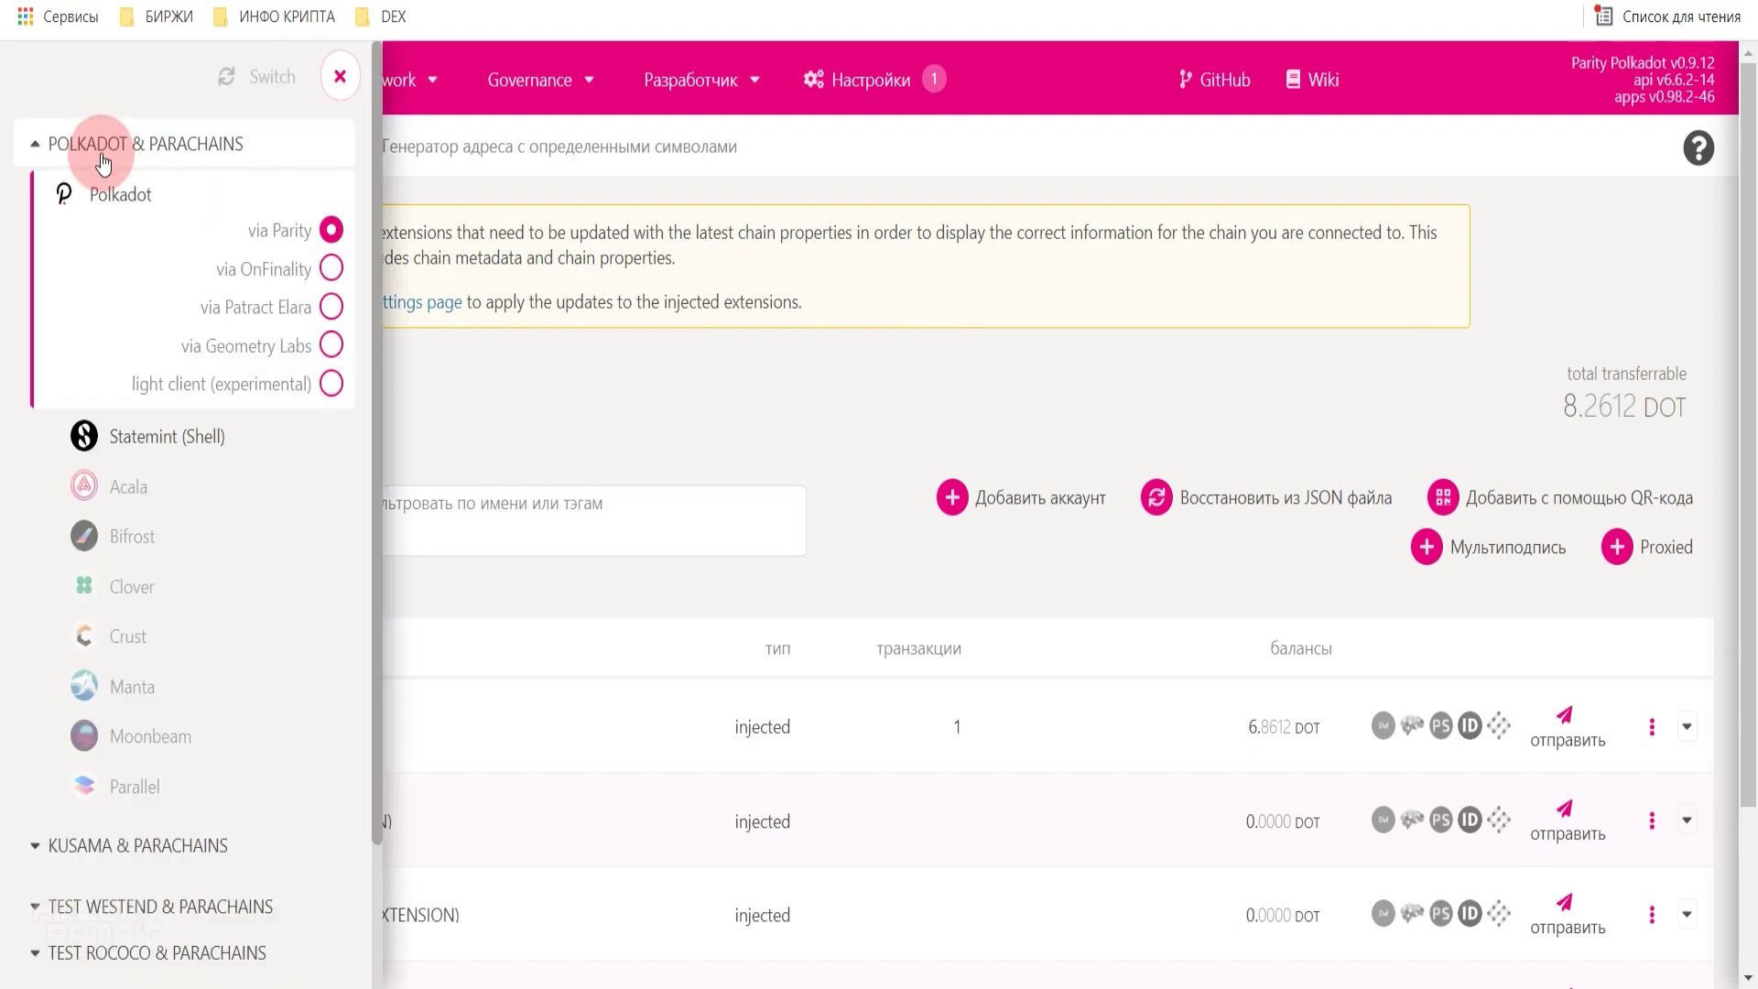
left_click(340, 76)
left_click(151, 89)
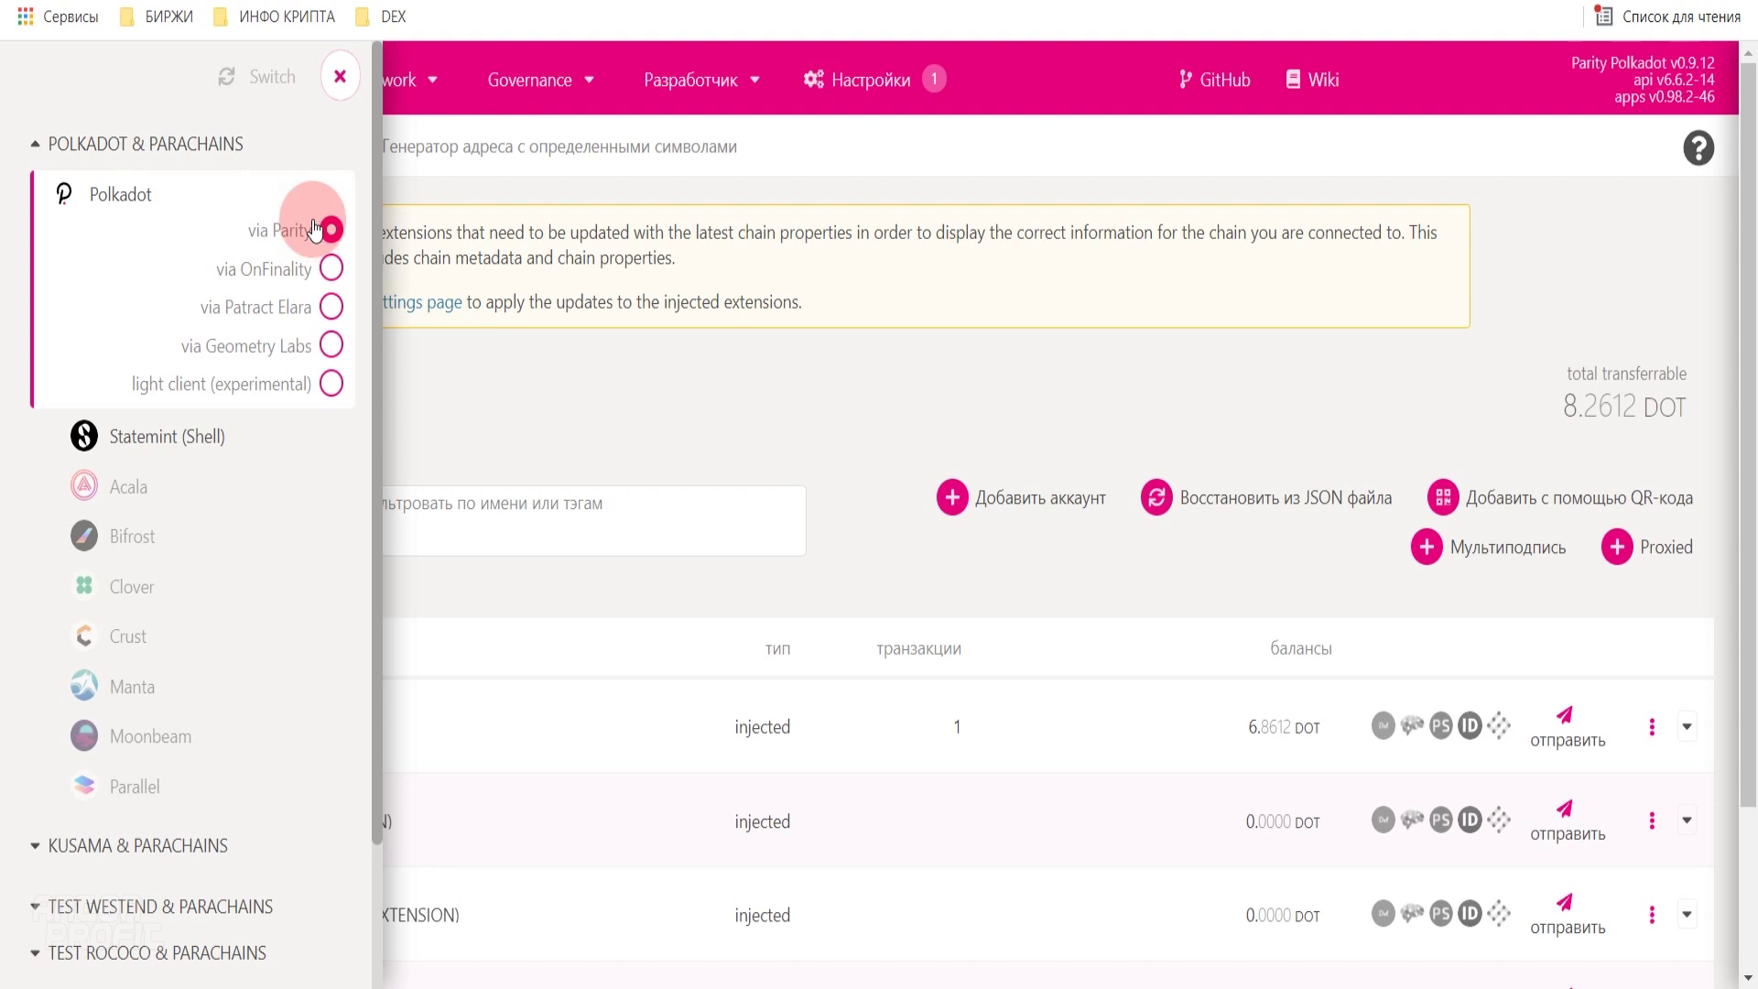
left_click(340, 74)
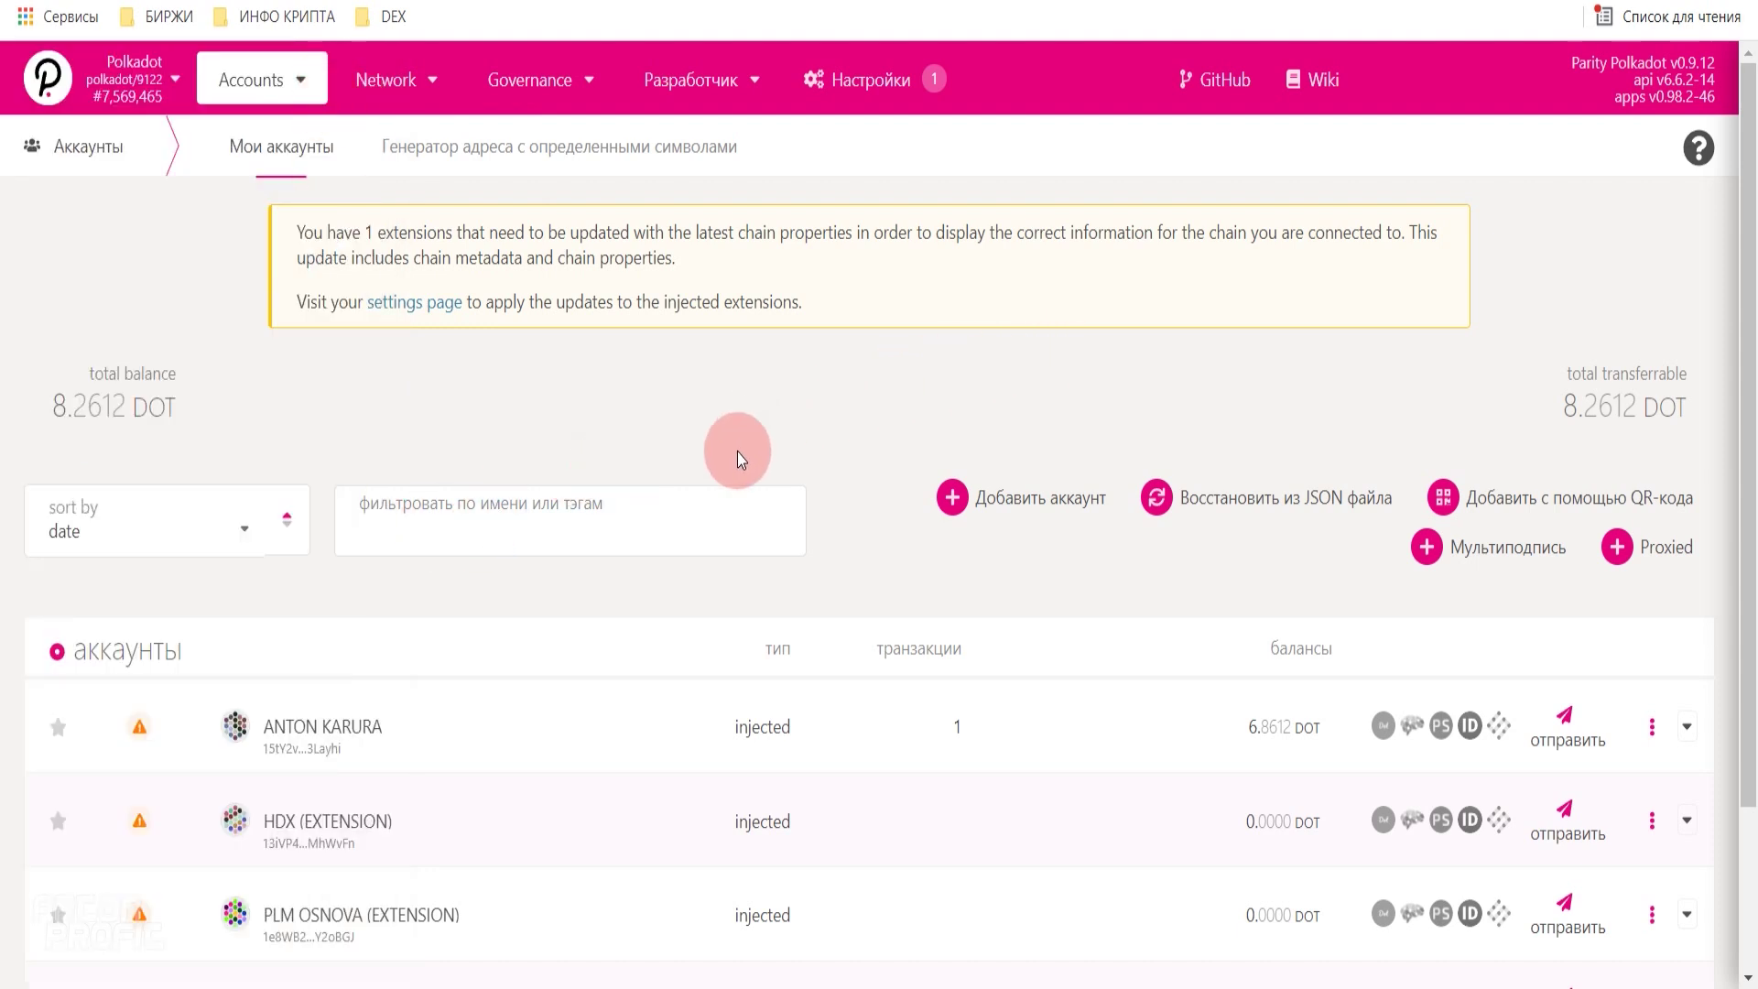
scroll(733, 453, "down", 2)
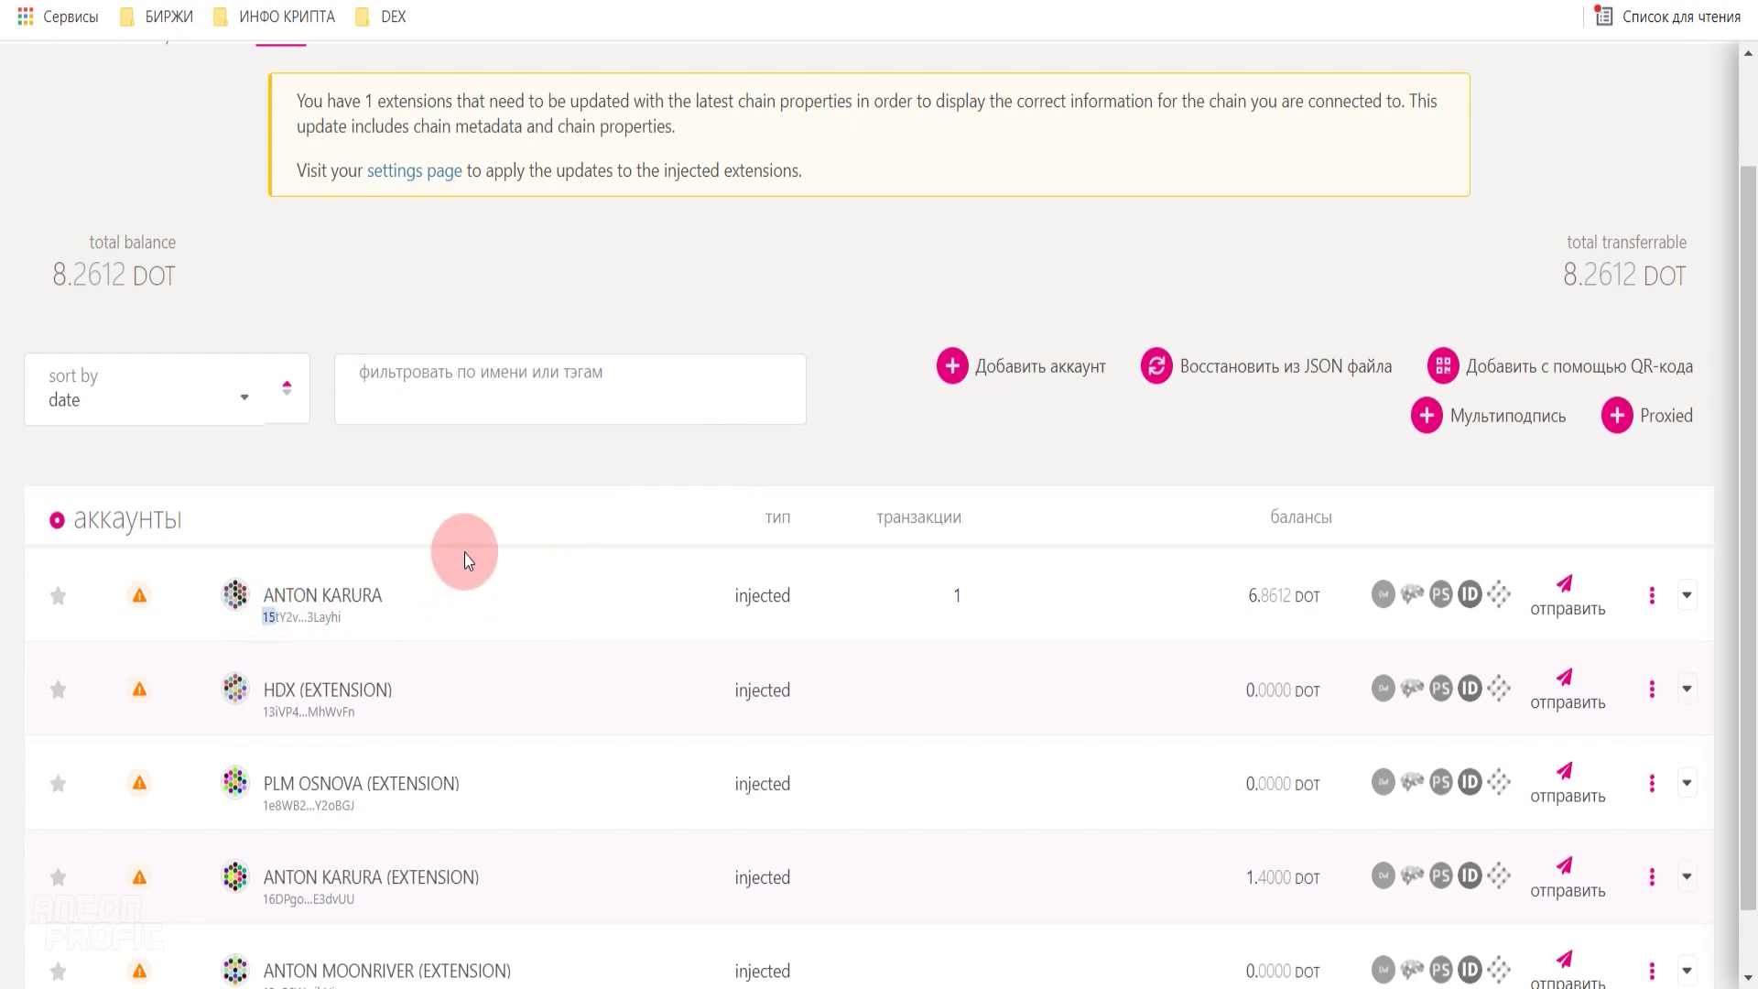
scroll(479, 588, "down", 1)
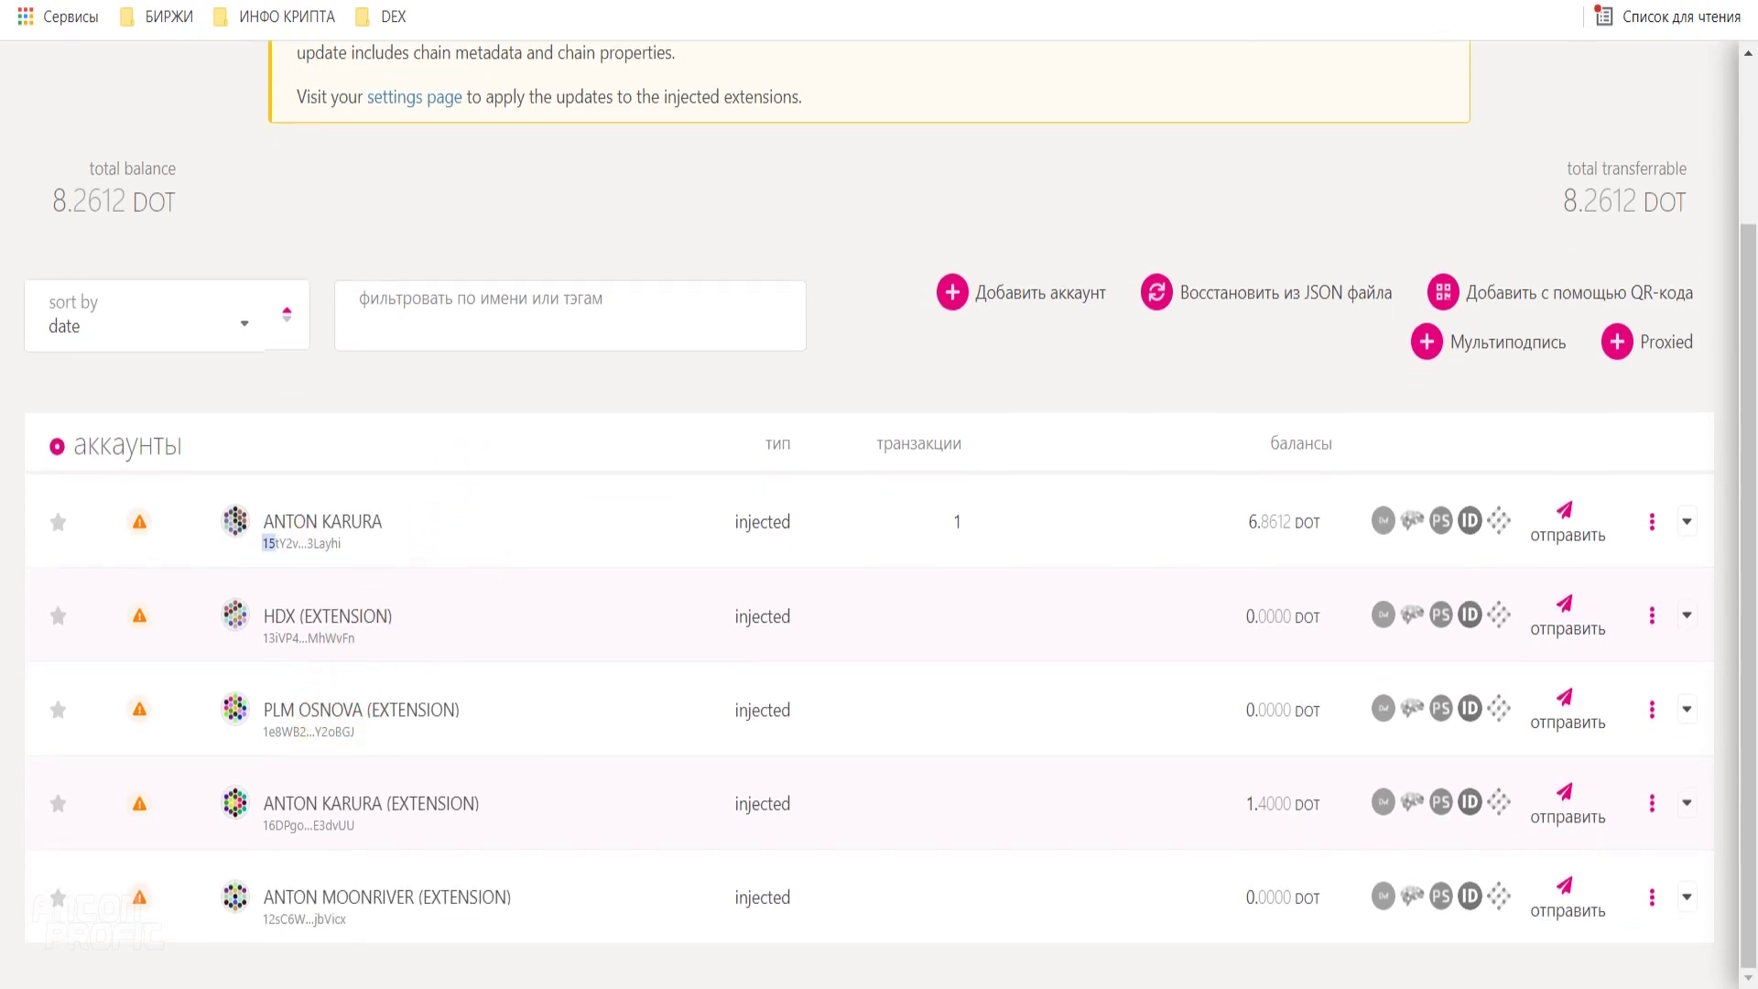
left_click(1580, 7)
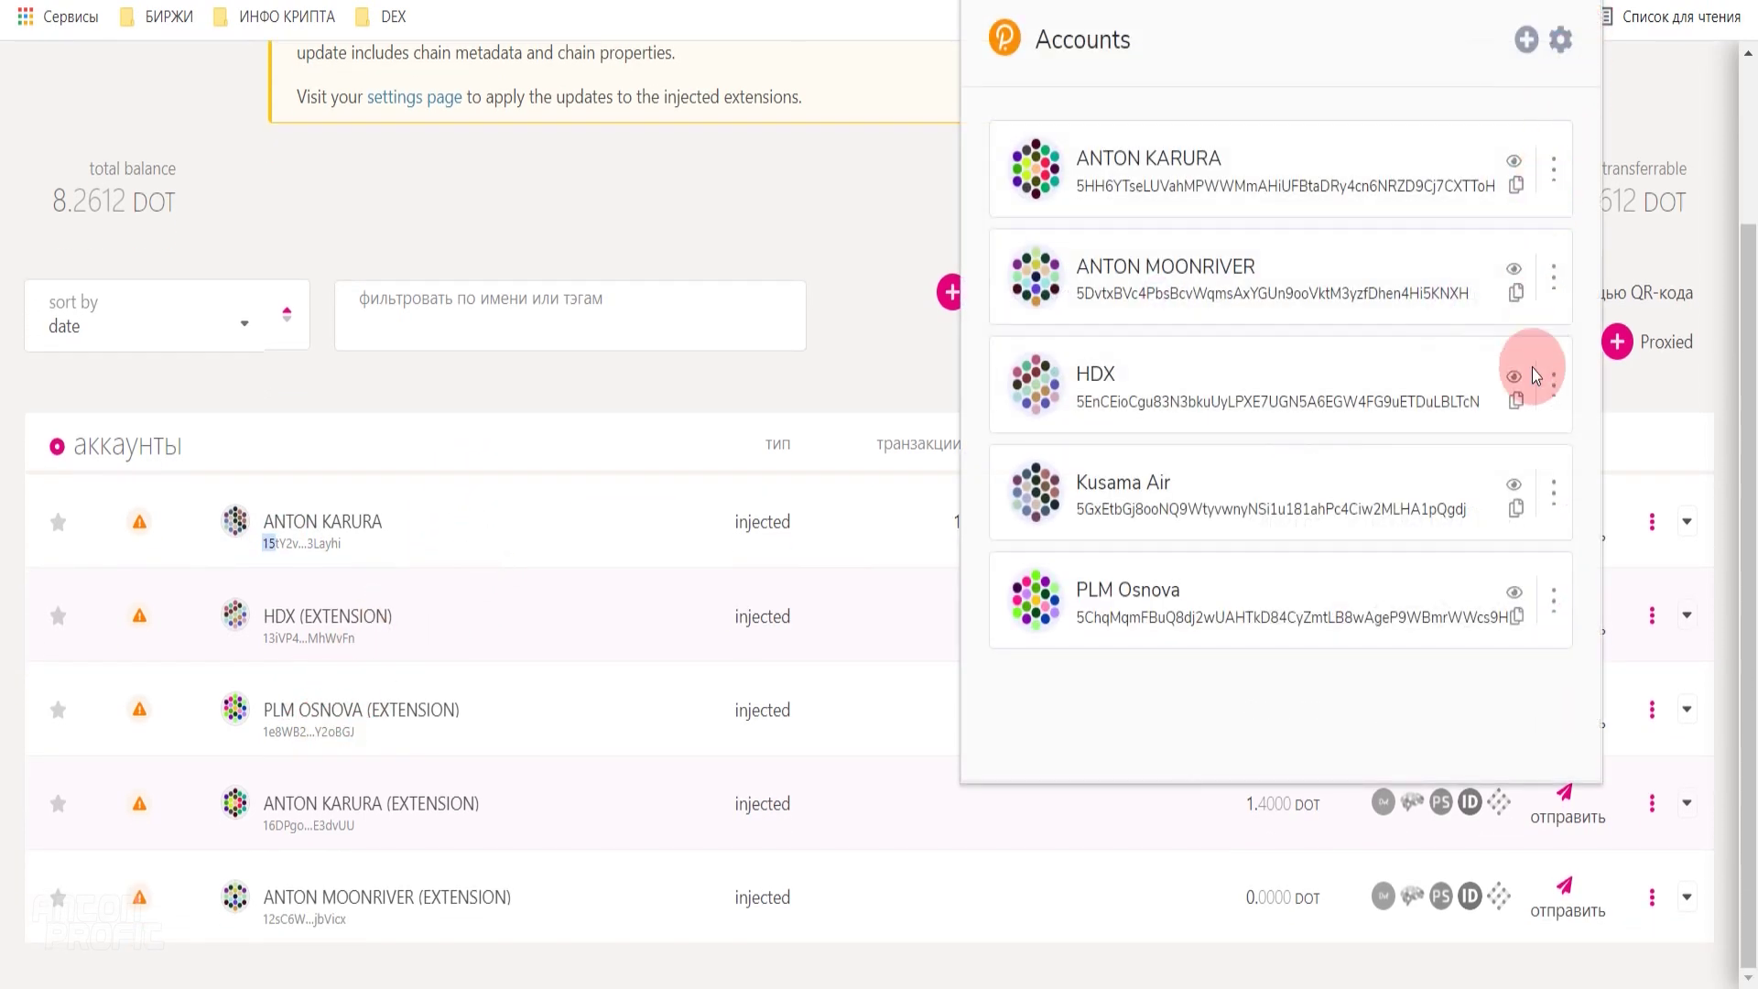
- Set the PLM Osnova extension account to be usable on any chain
left_click(1553, 601)
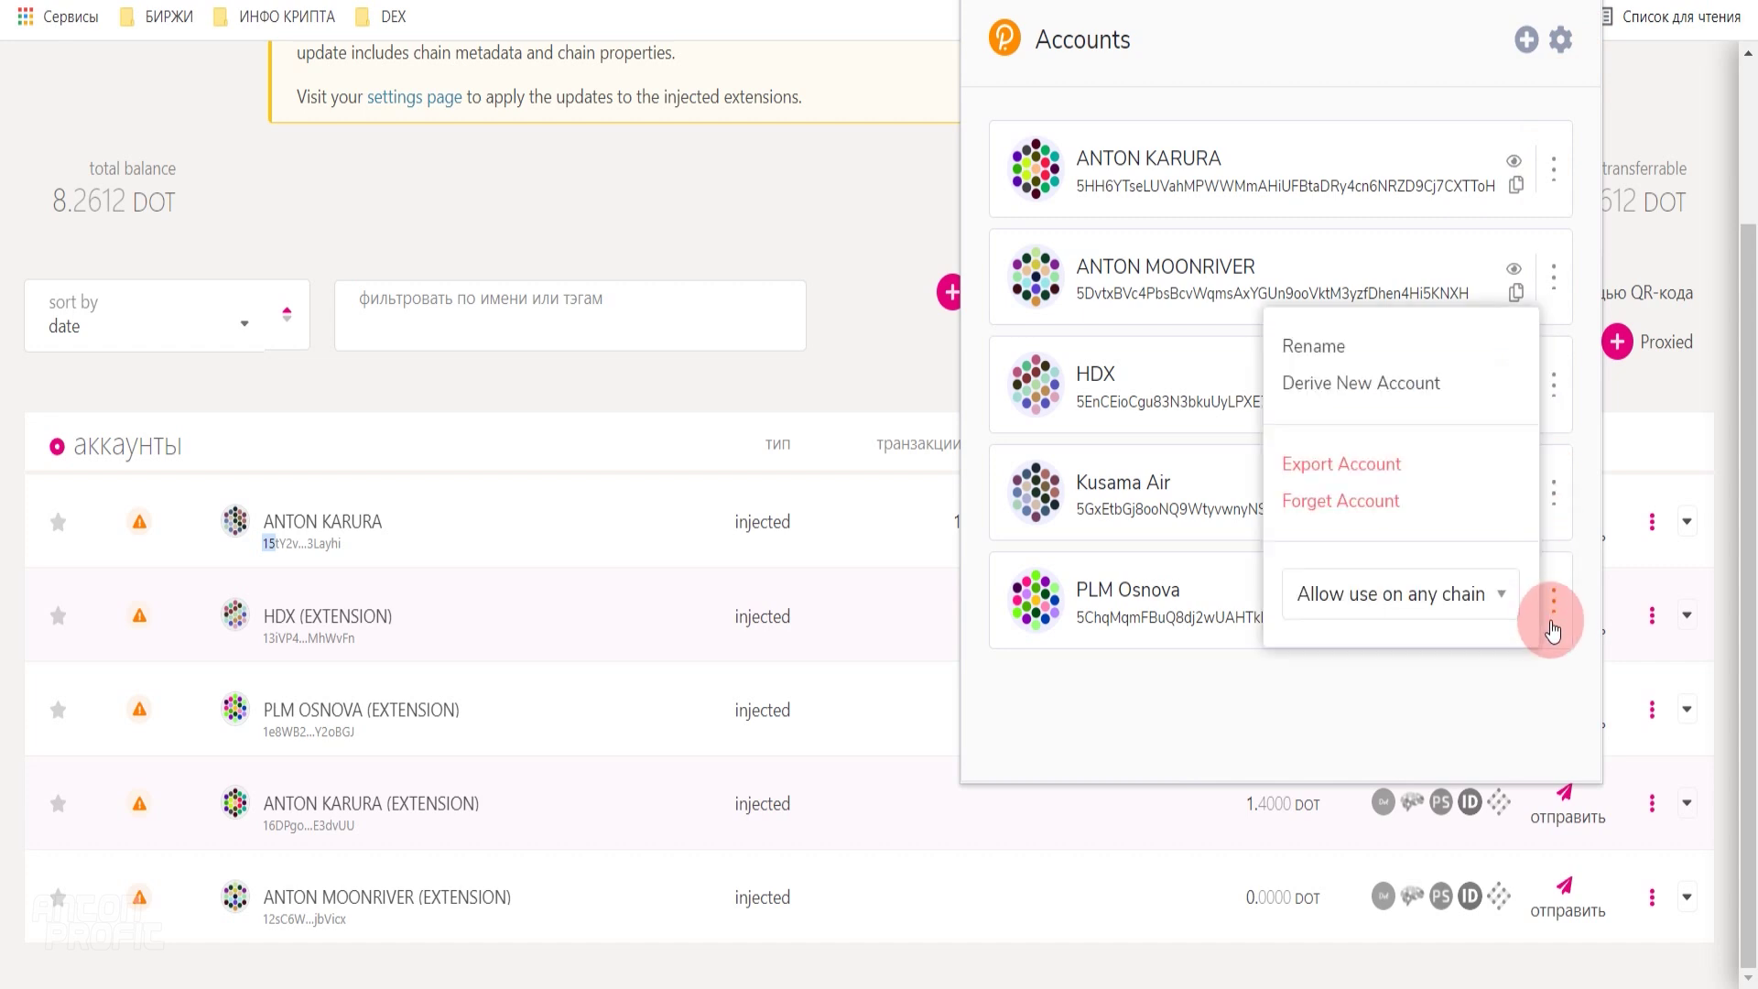
left_click(1470, 612)
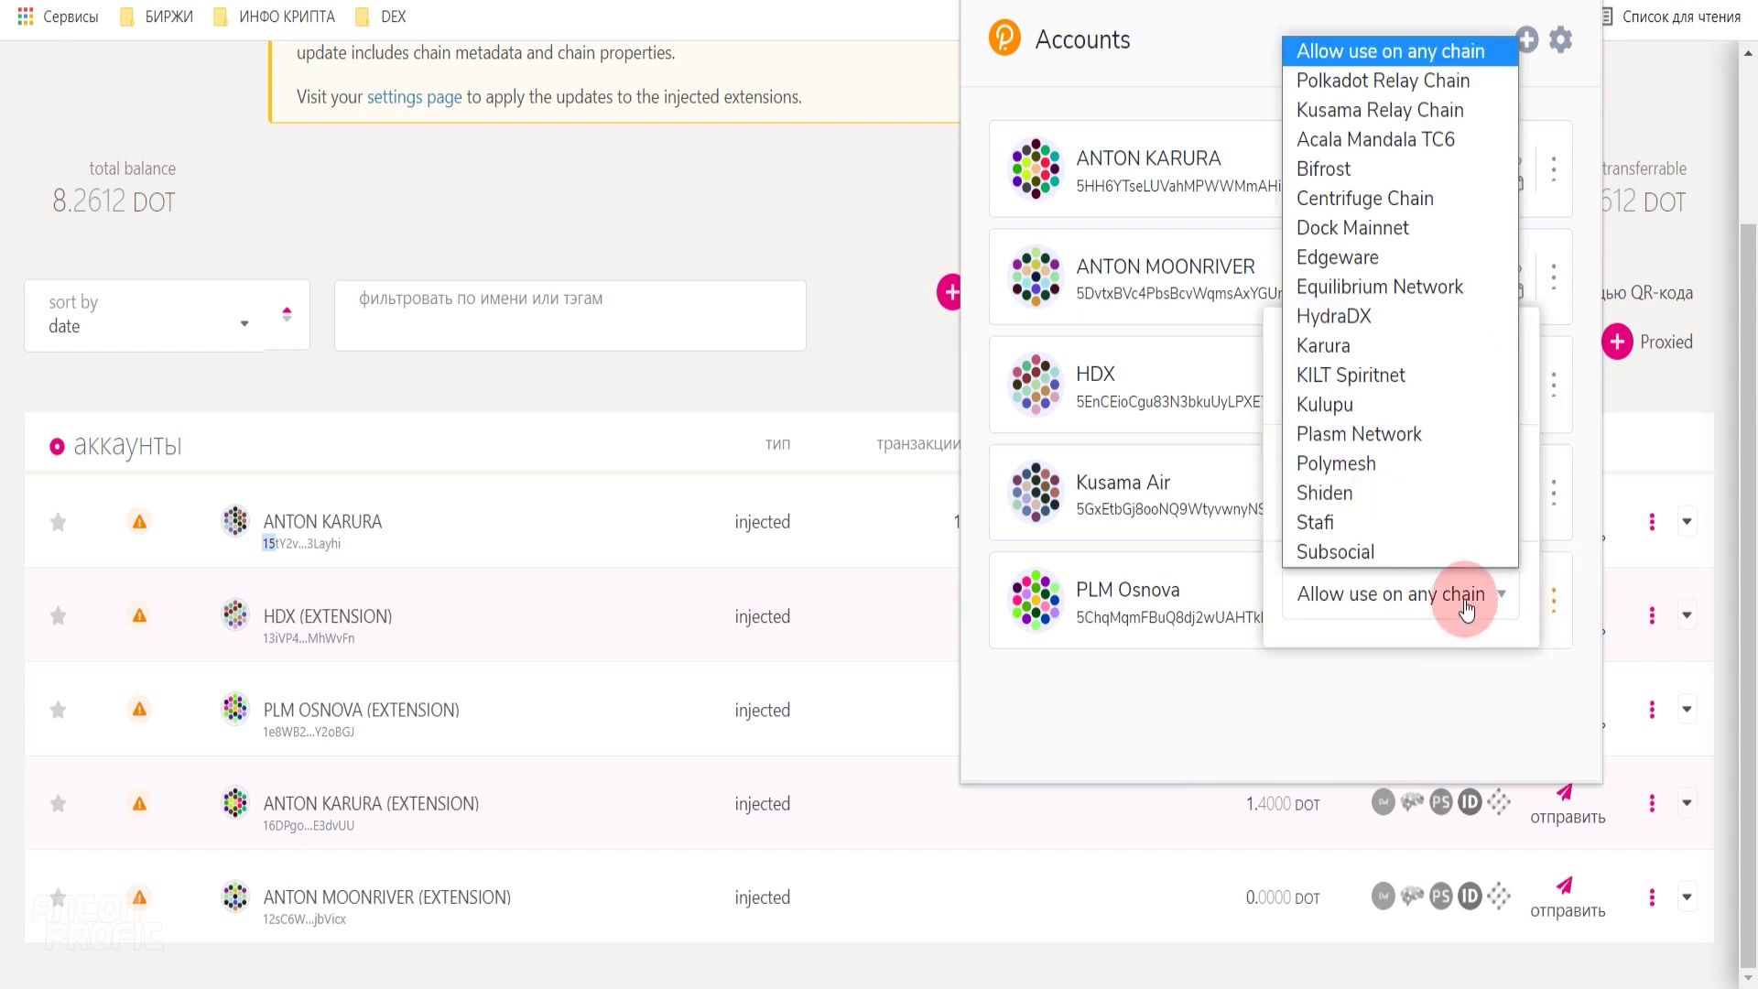
left_click(1417, 53)
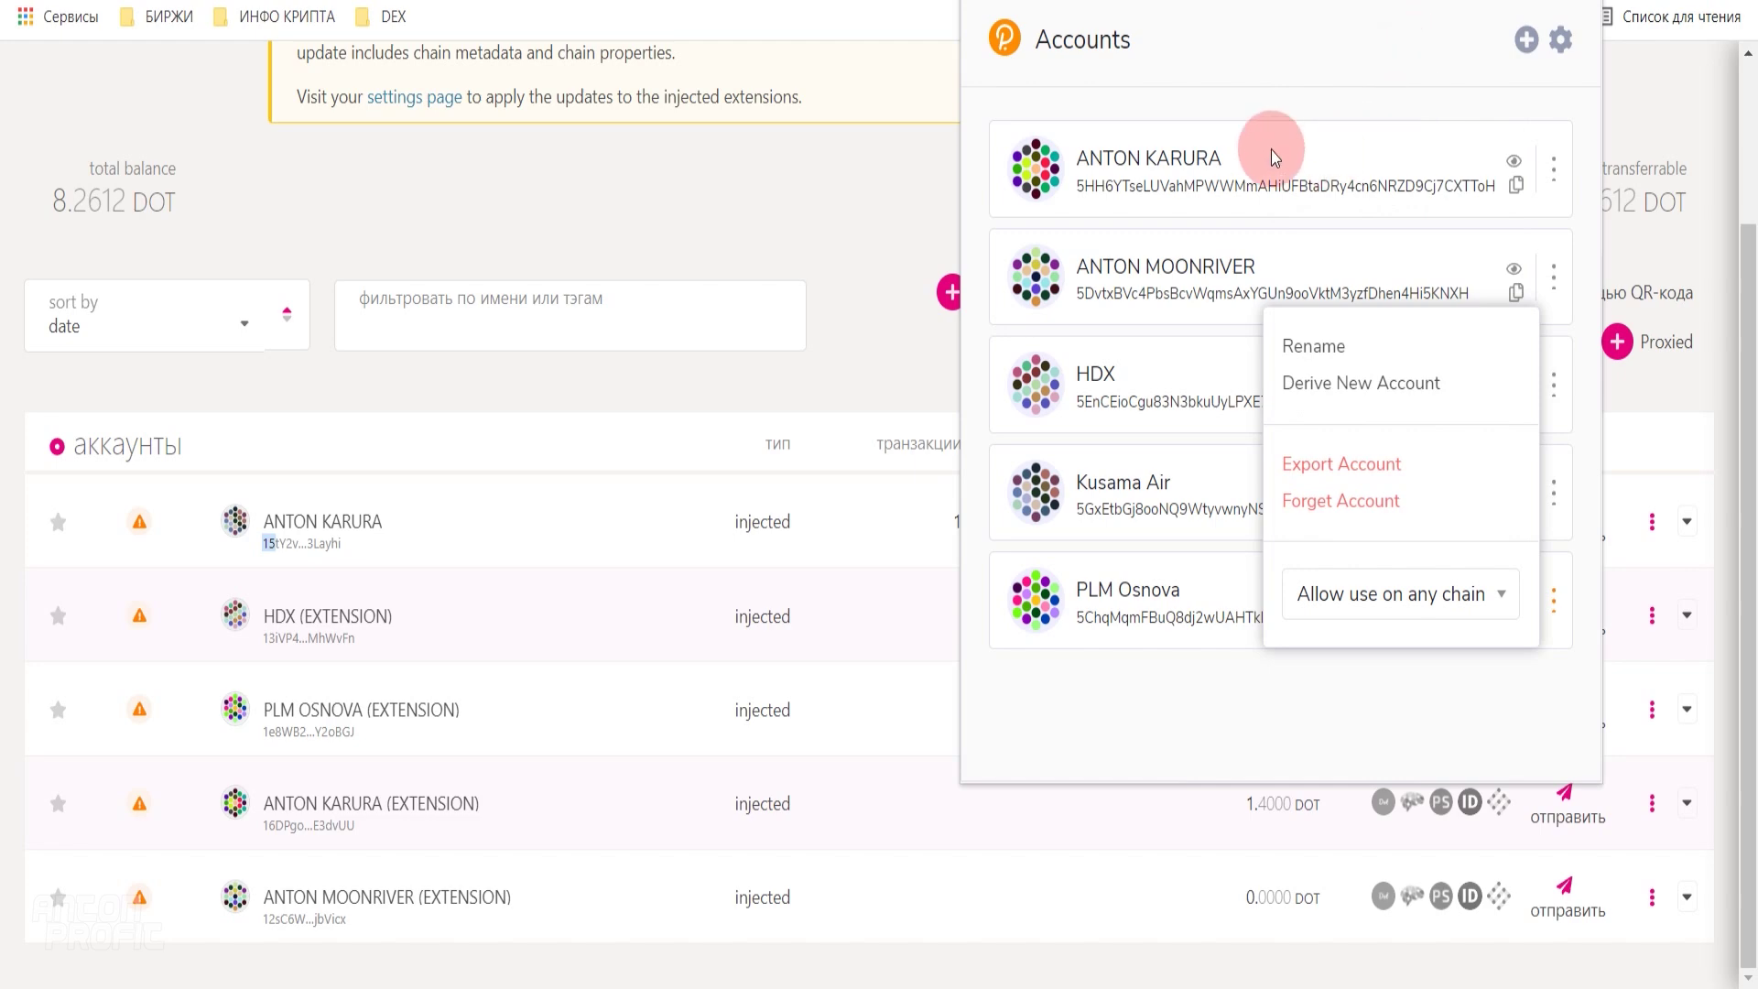
left_click(905, 233)
- Open the 6.8612 DOT account's details and copy its Polkadot address
scroll(432, 507, "up", 2)
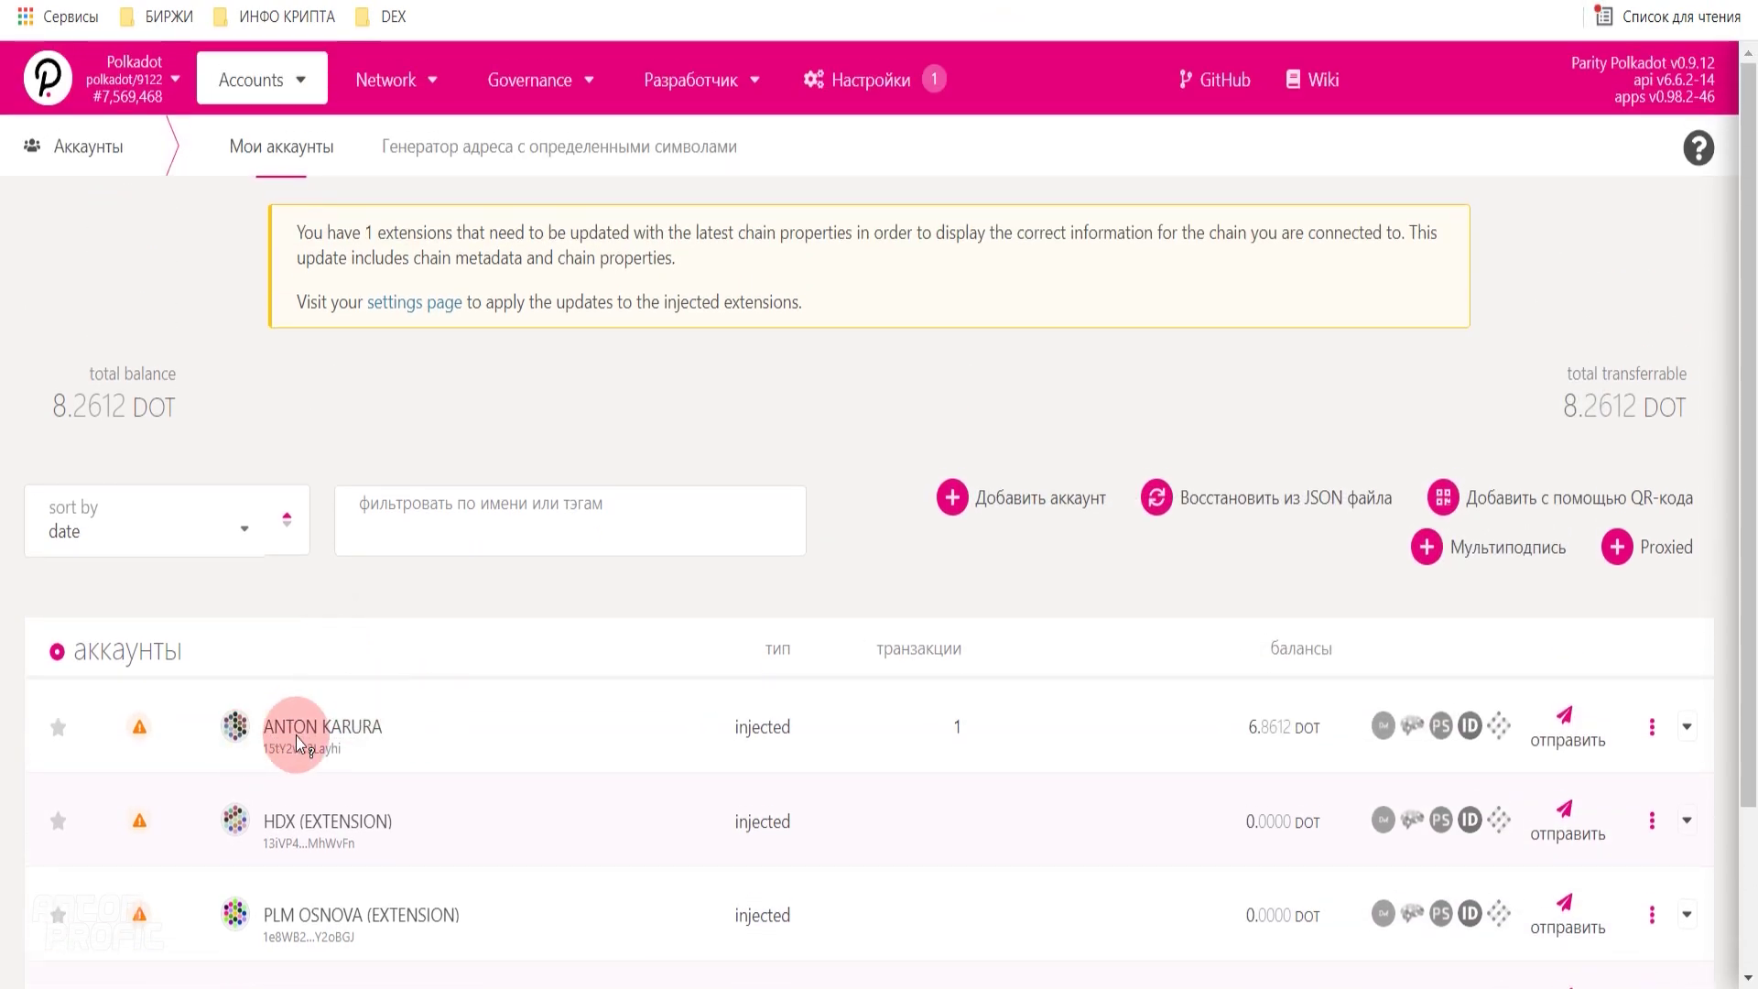
scroll(343, 725, "down", 2)
left_click(331, 531)
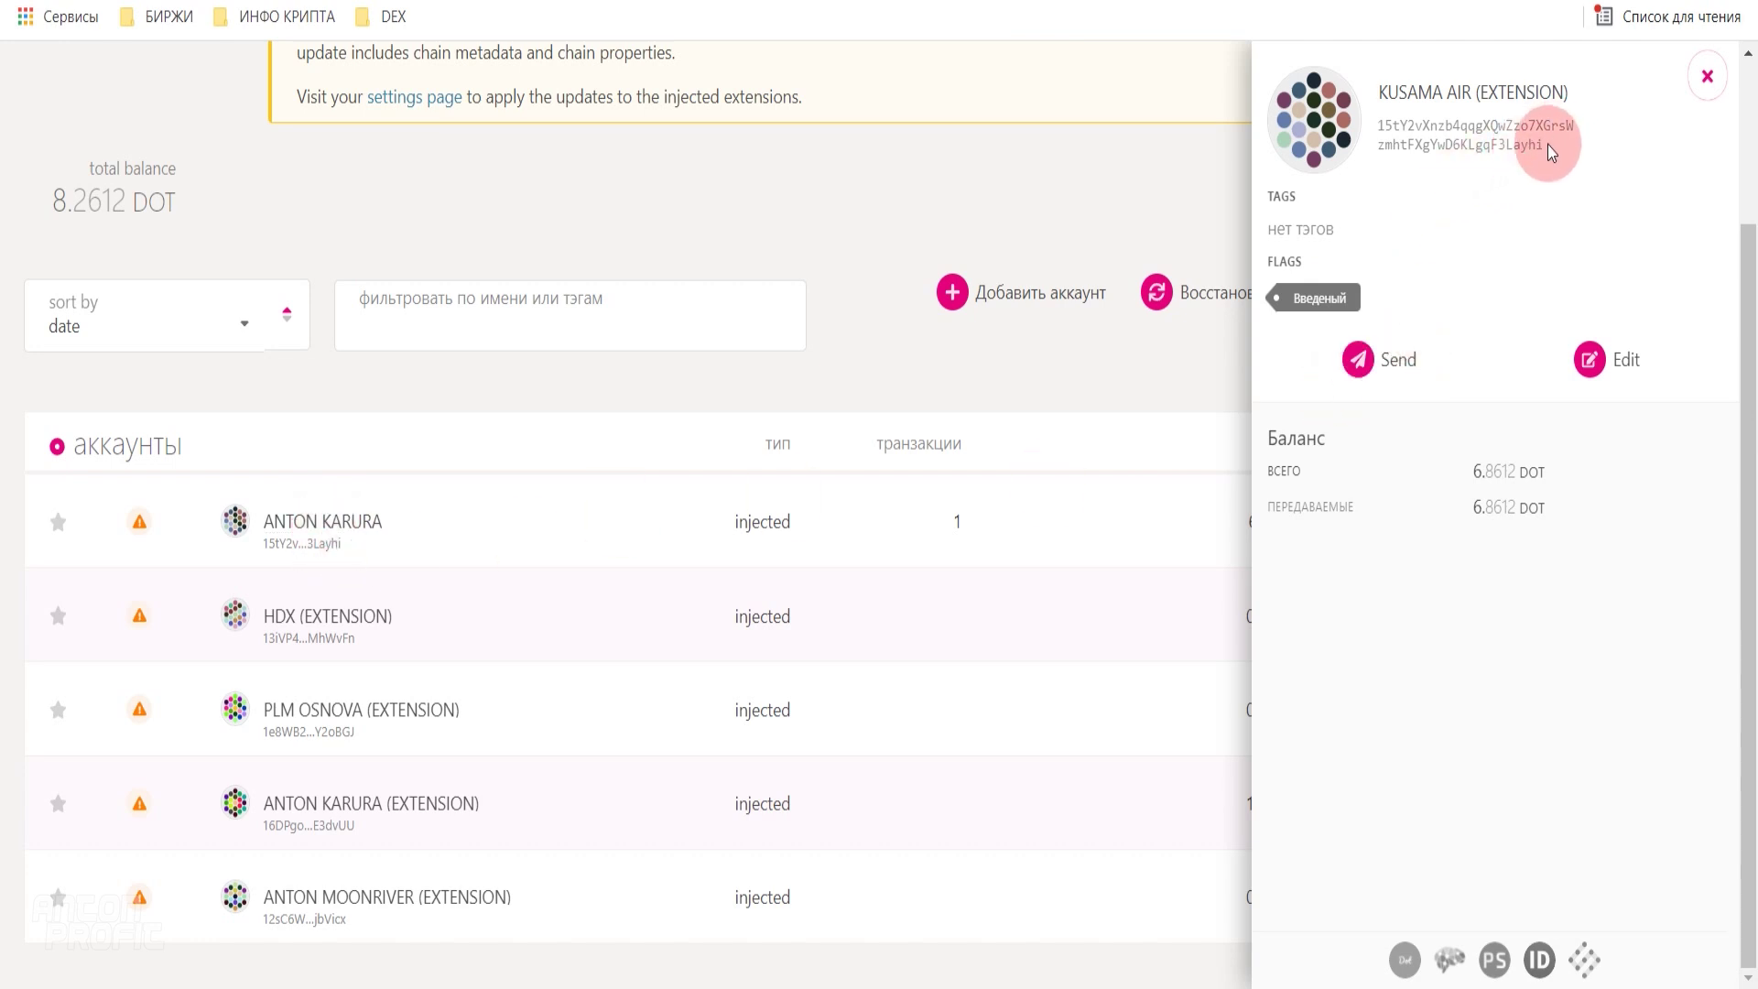
left_click_drag(1548, 146, 1371, 135)
left_click(1321, 124)
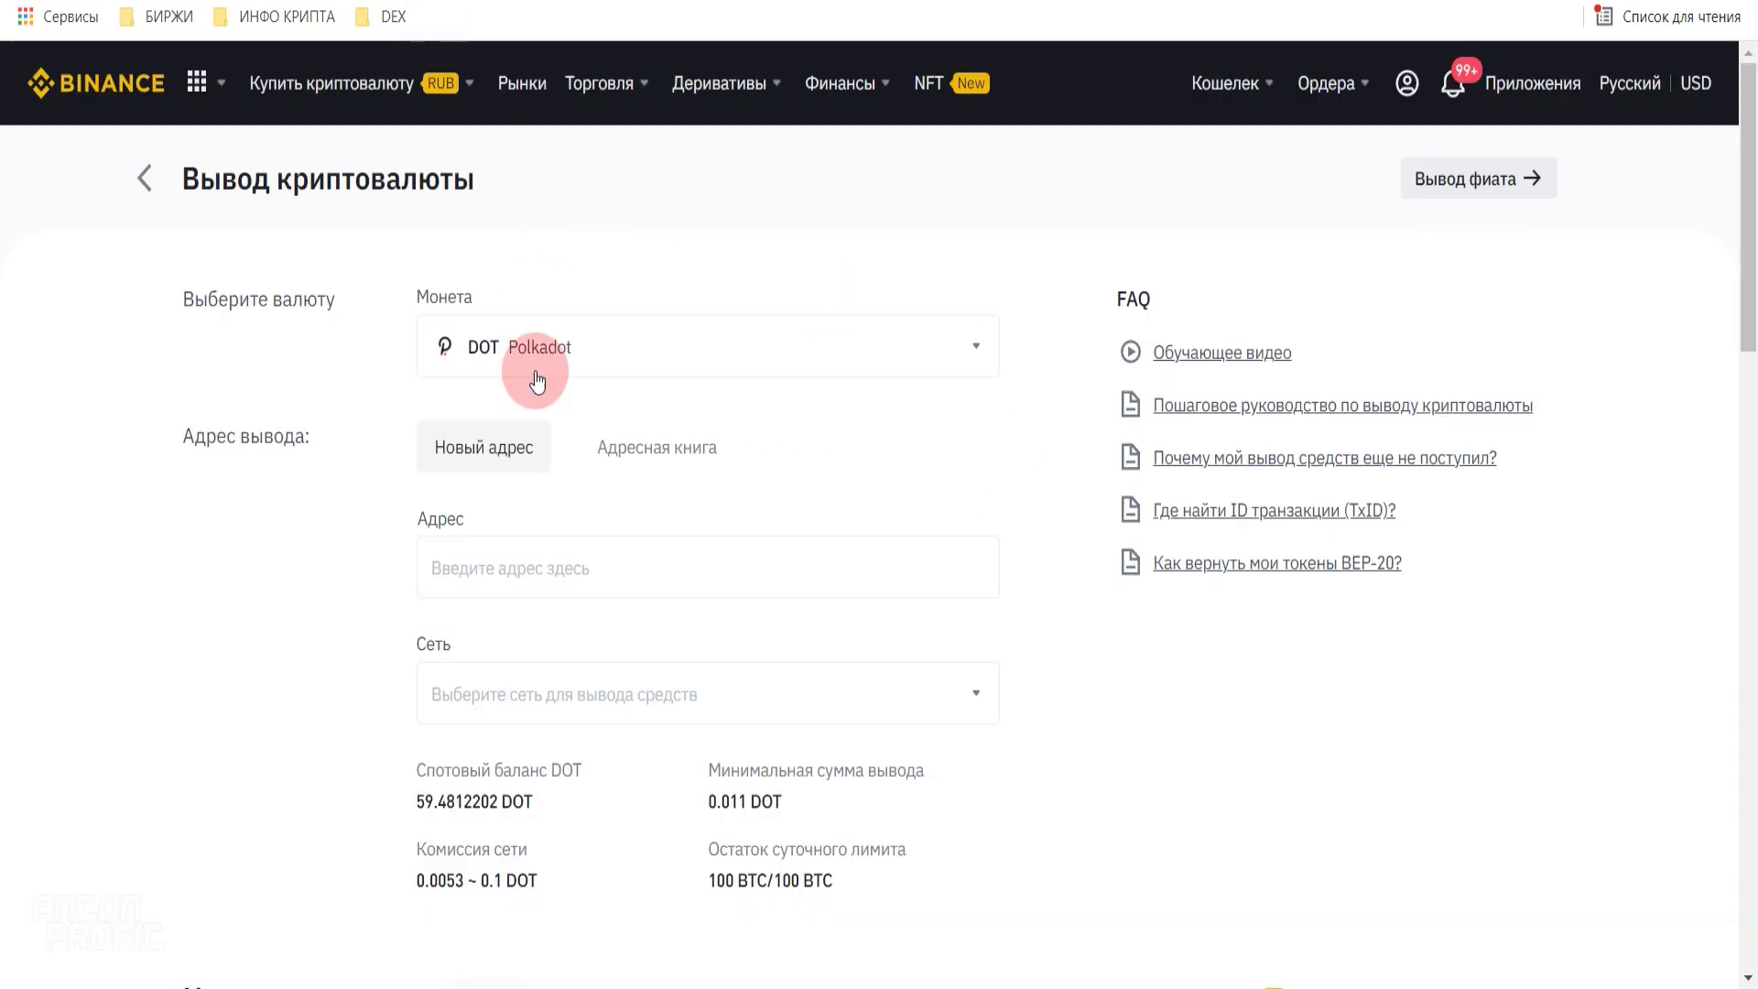
- Paste the copied address, keep the DOT Polkadot network, and enter 10 DOT as the amount
scroll(494, 490, "down", 1)
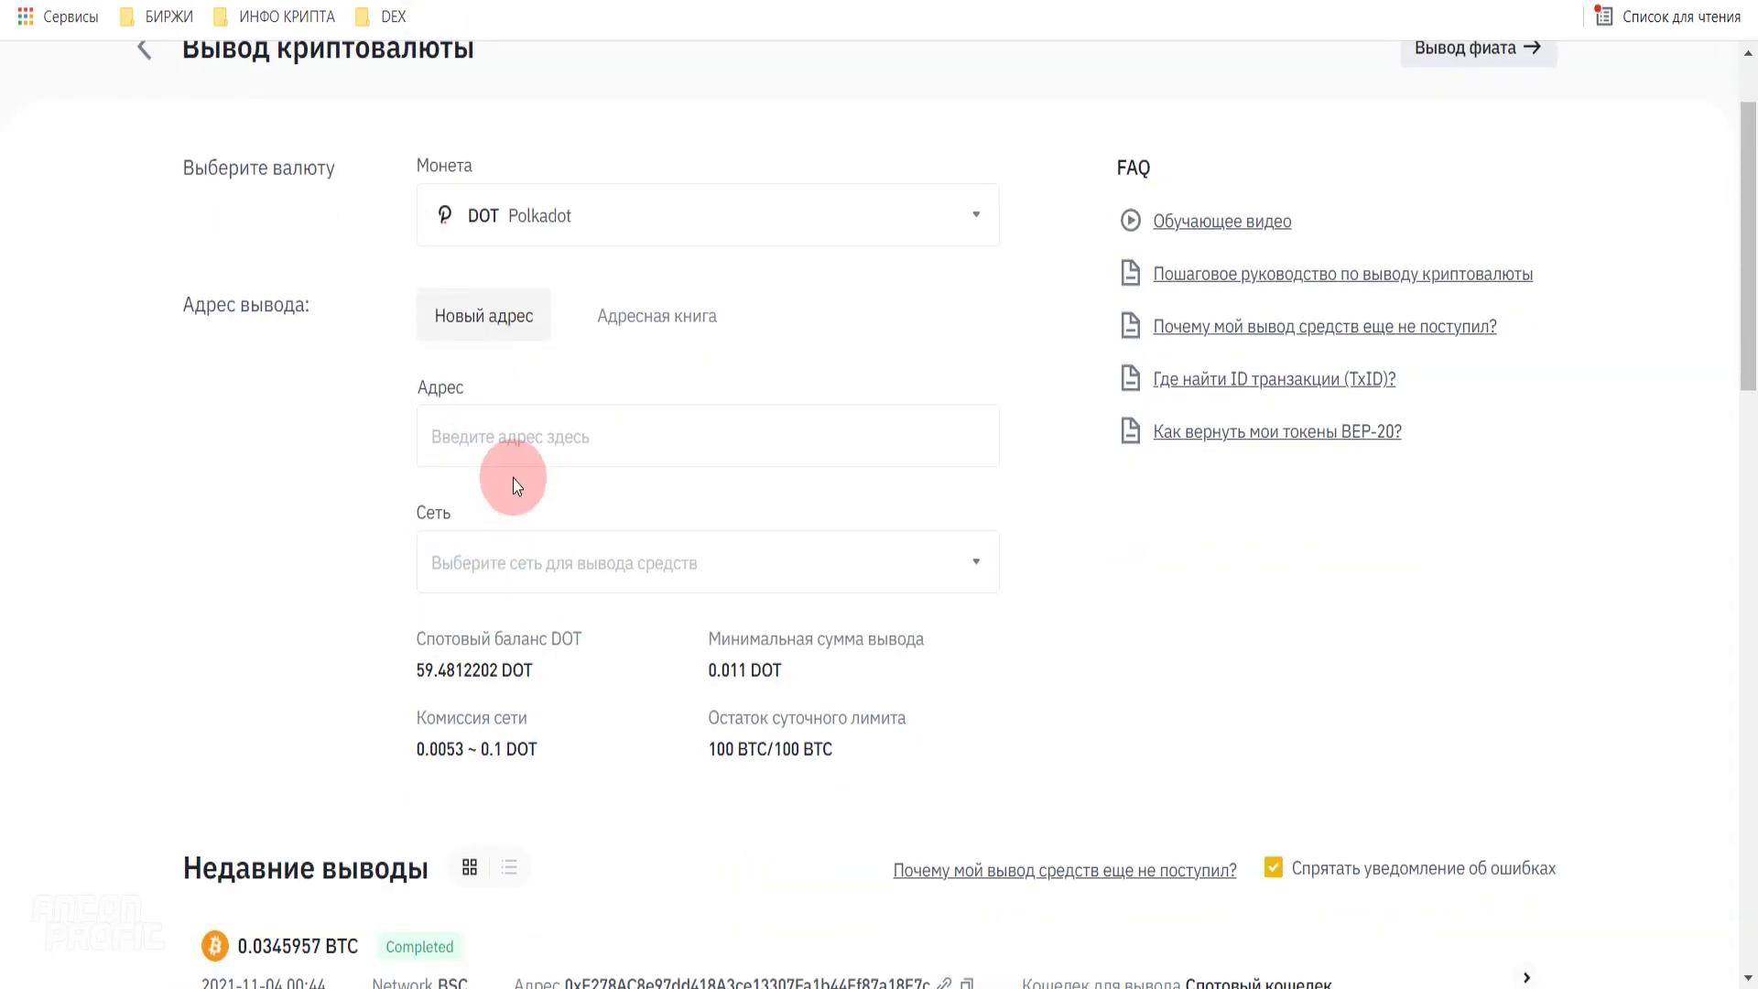
right_click(508, 442)
left_click(587, 632)
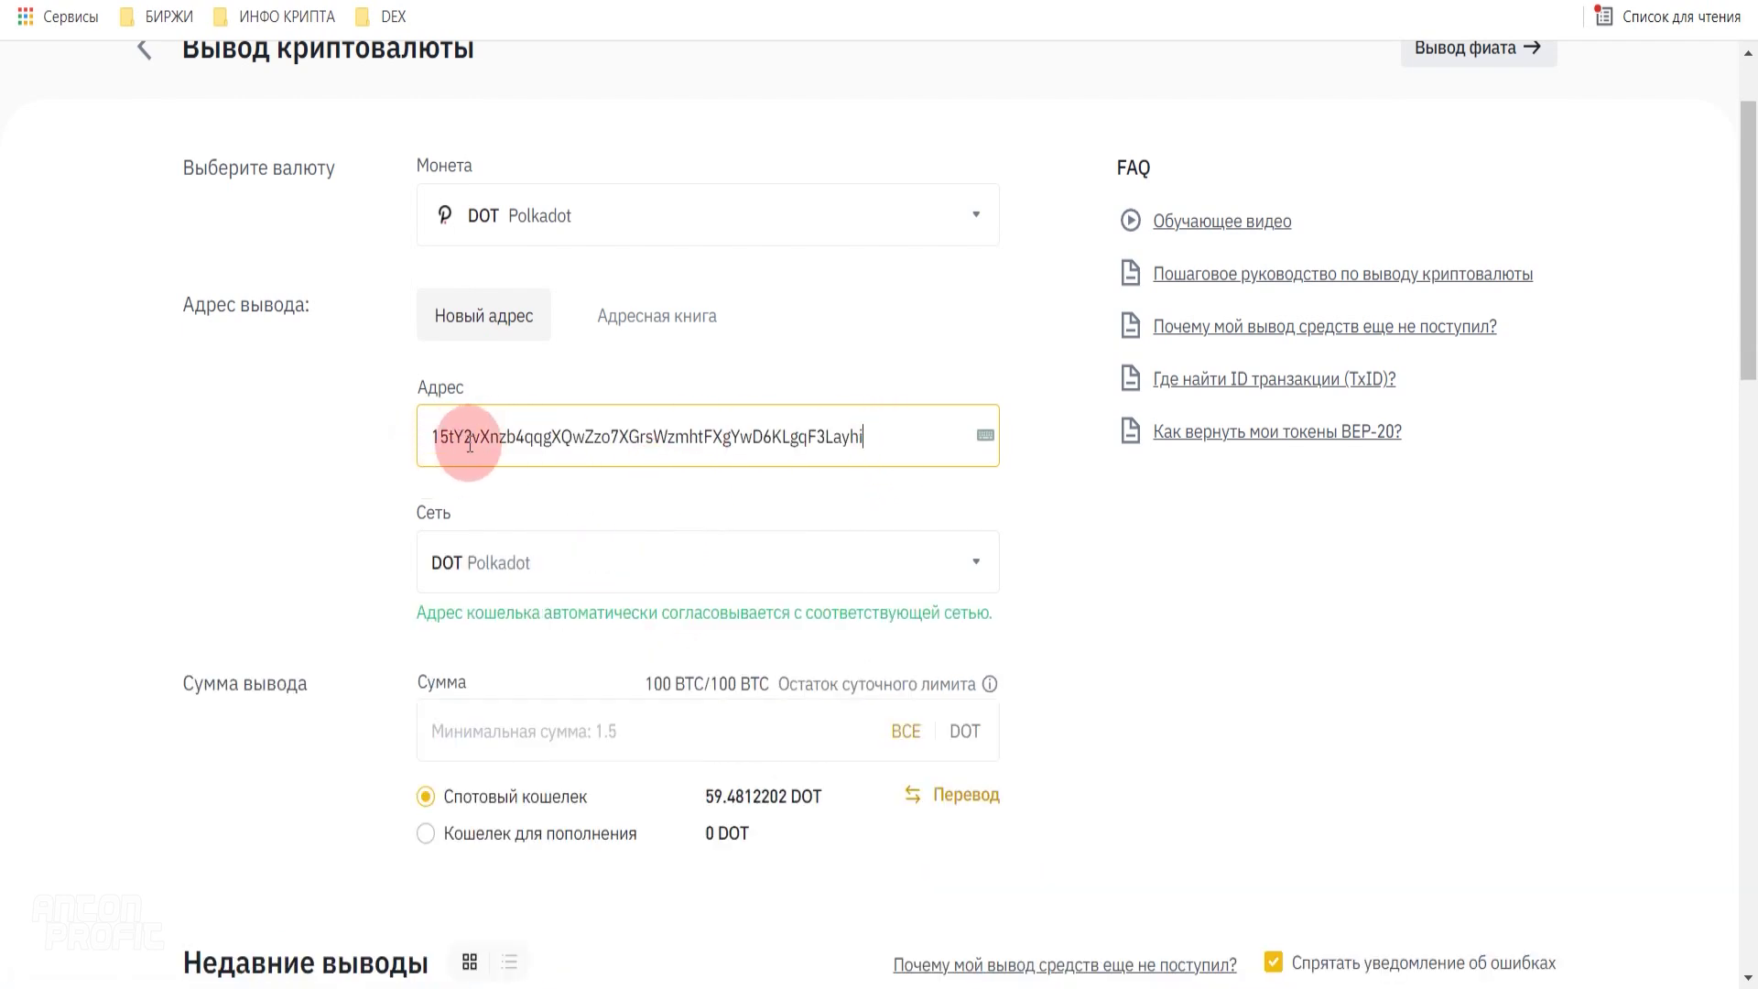
left_click(903, 569)
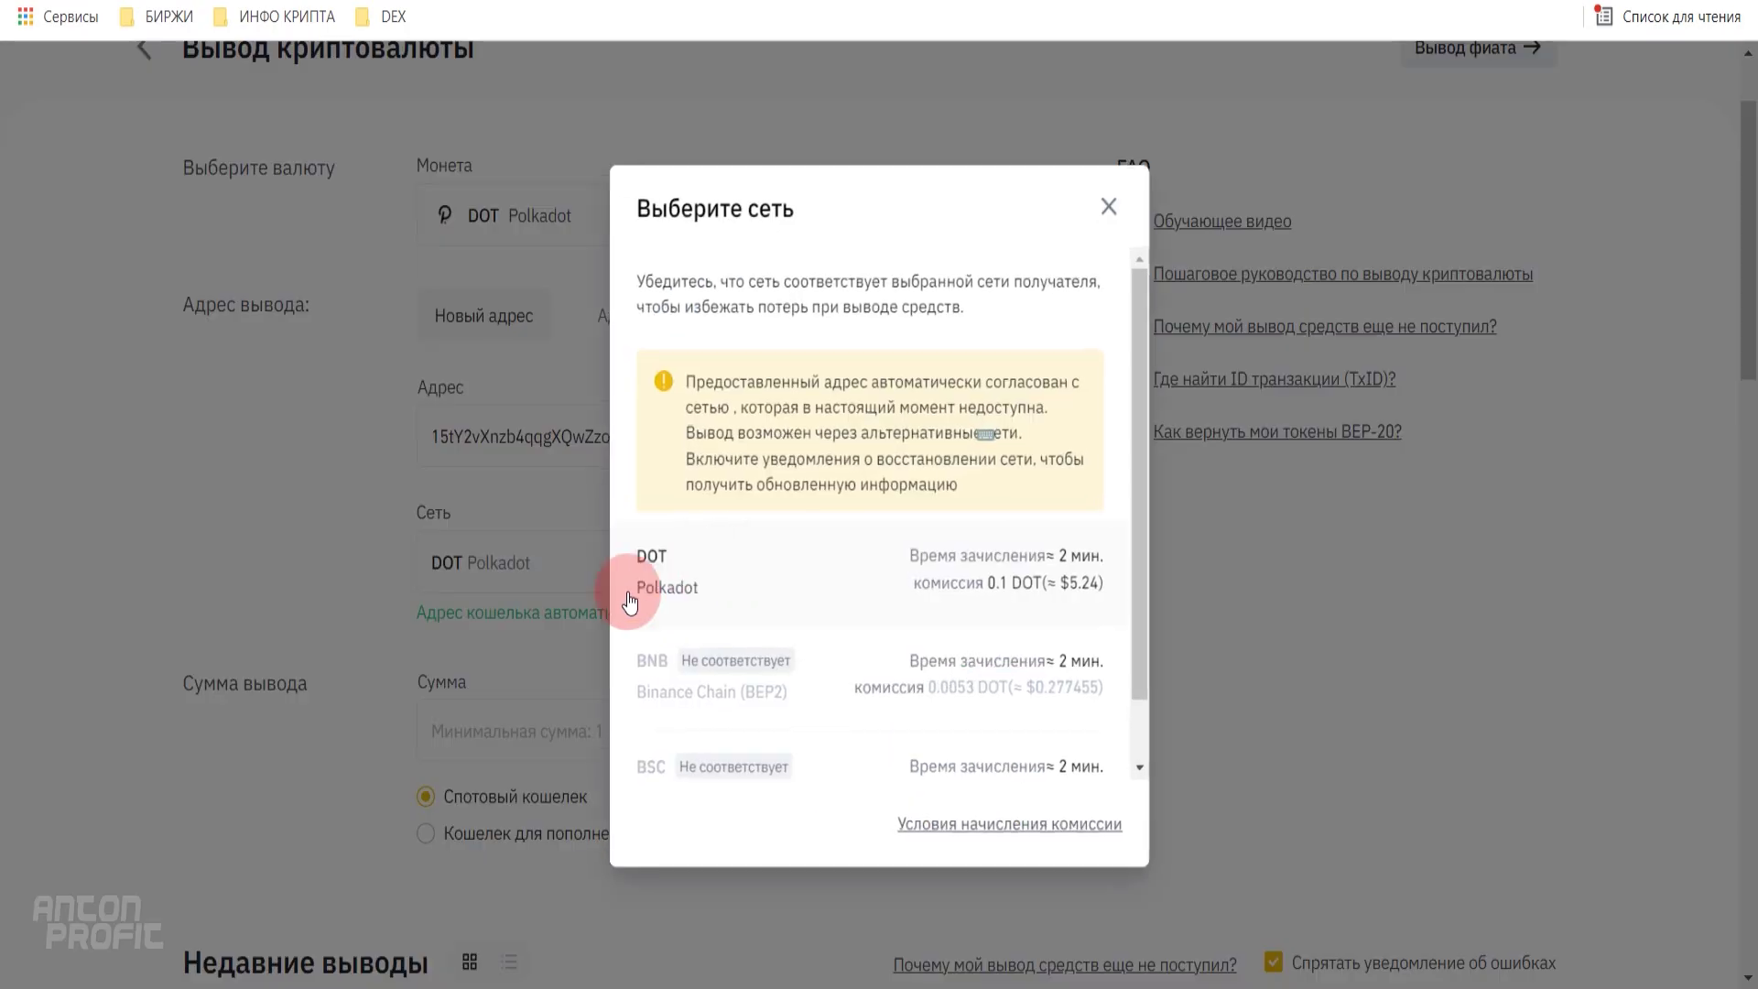
left_click(694, 590)
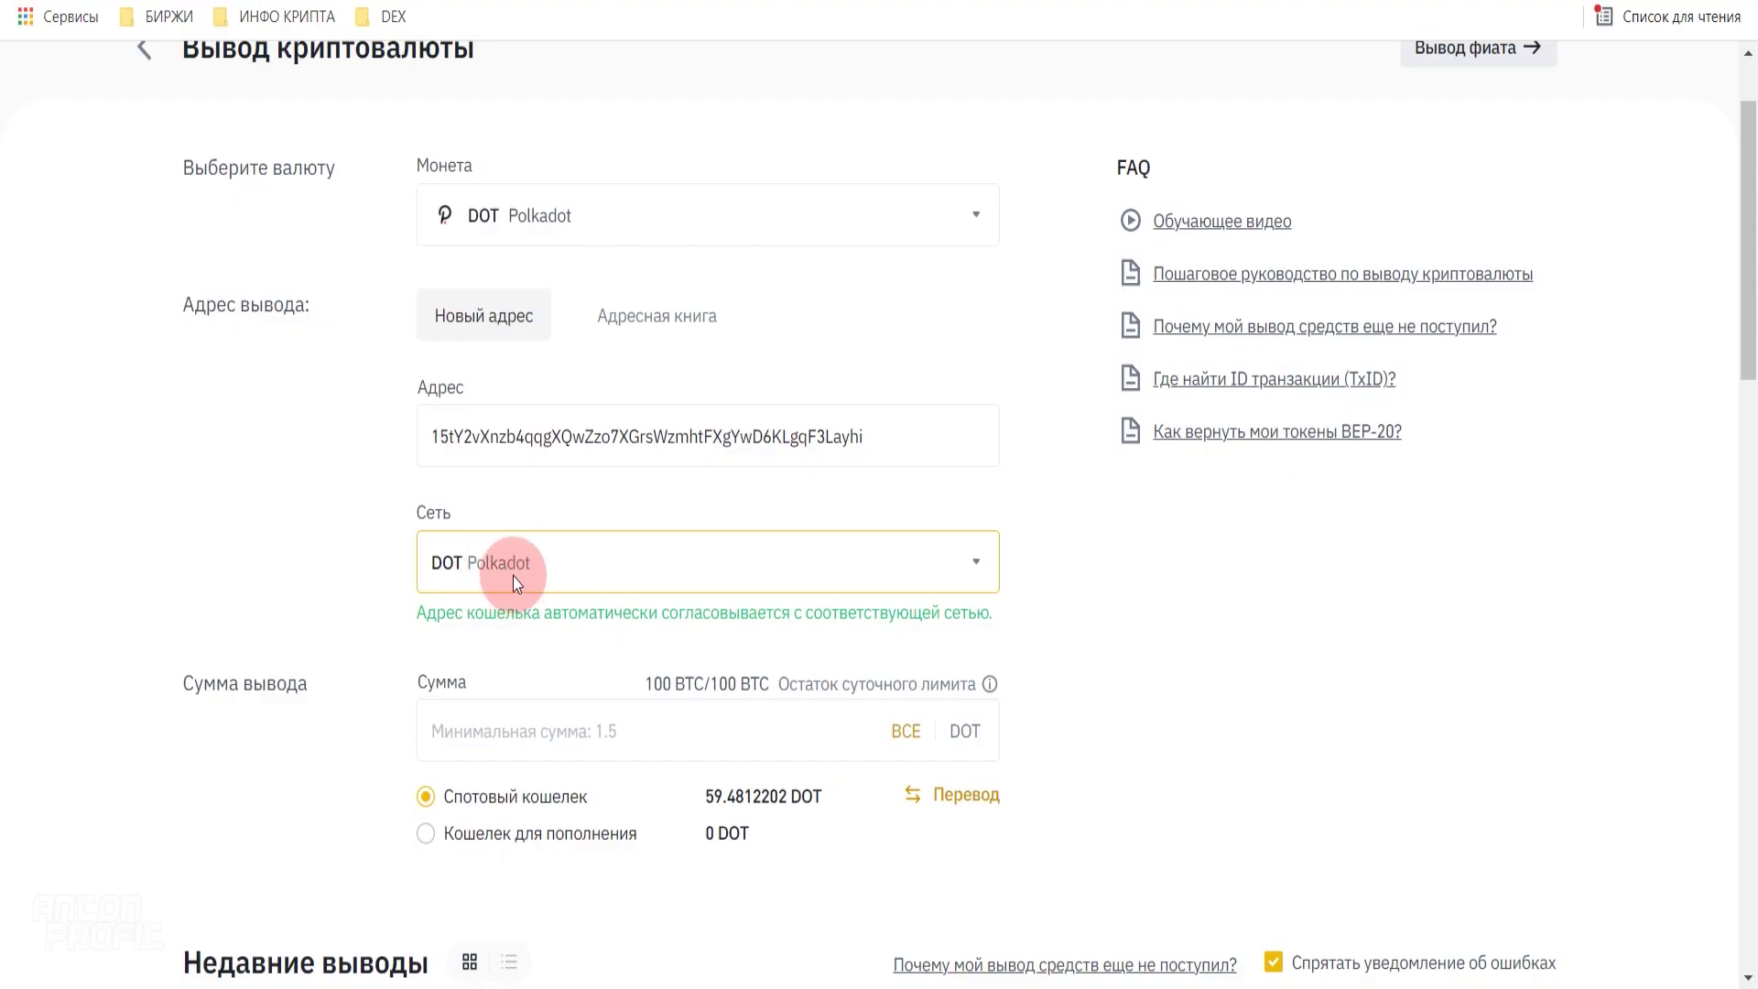
scroll(979, 646, "down", 1)
left_click(678, 595)
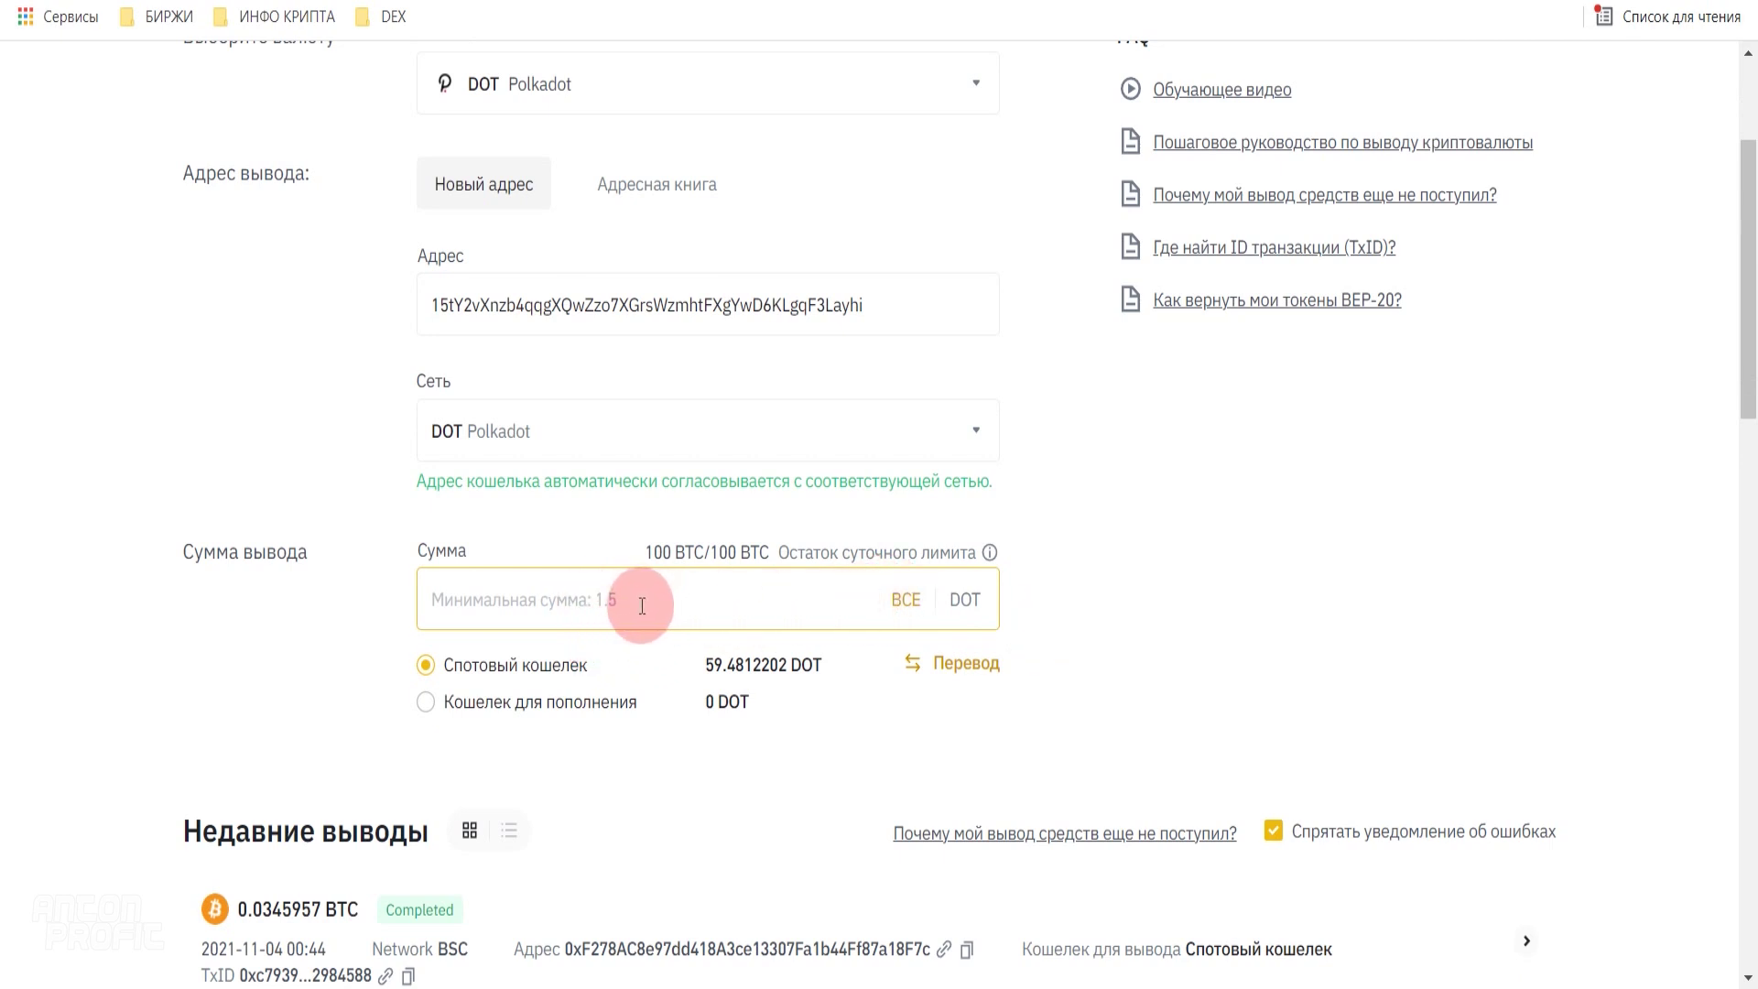
type("10")
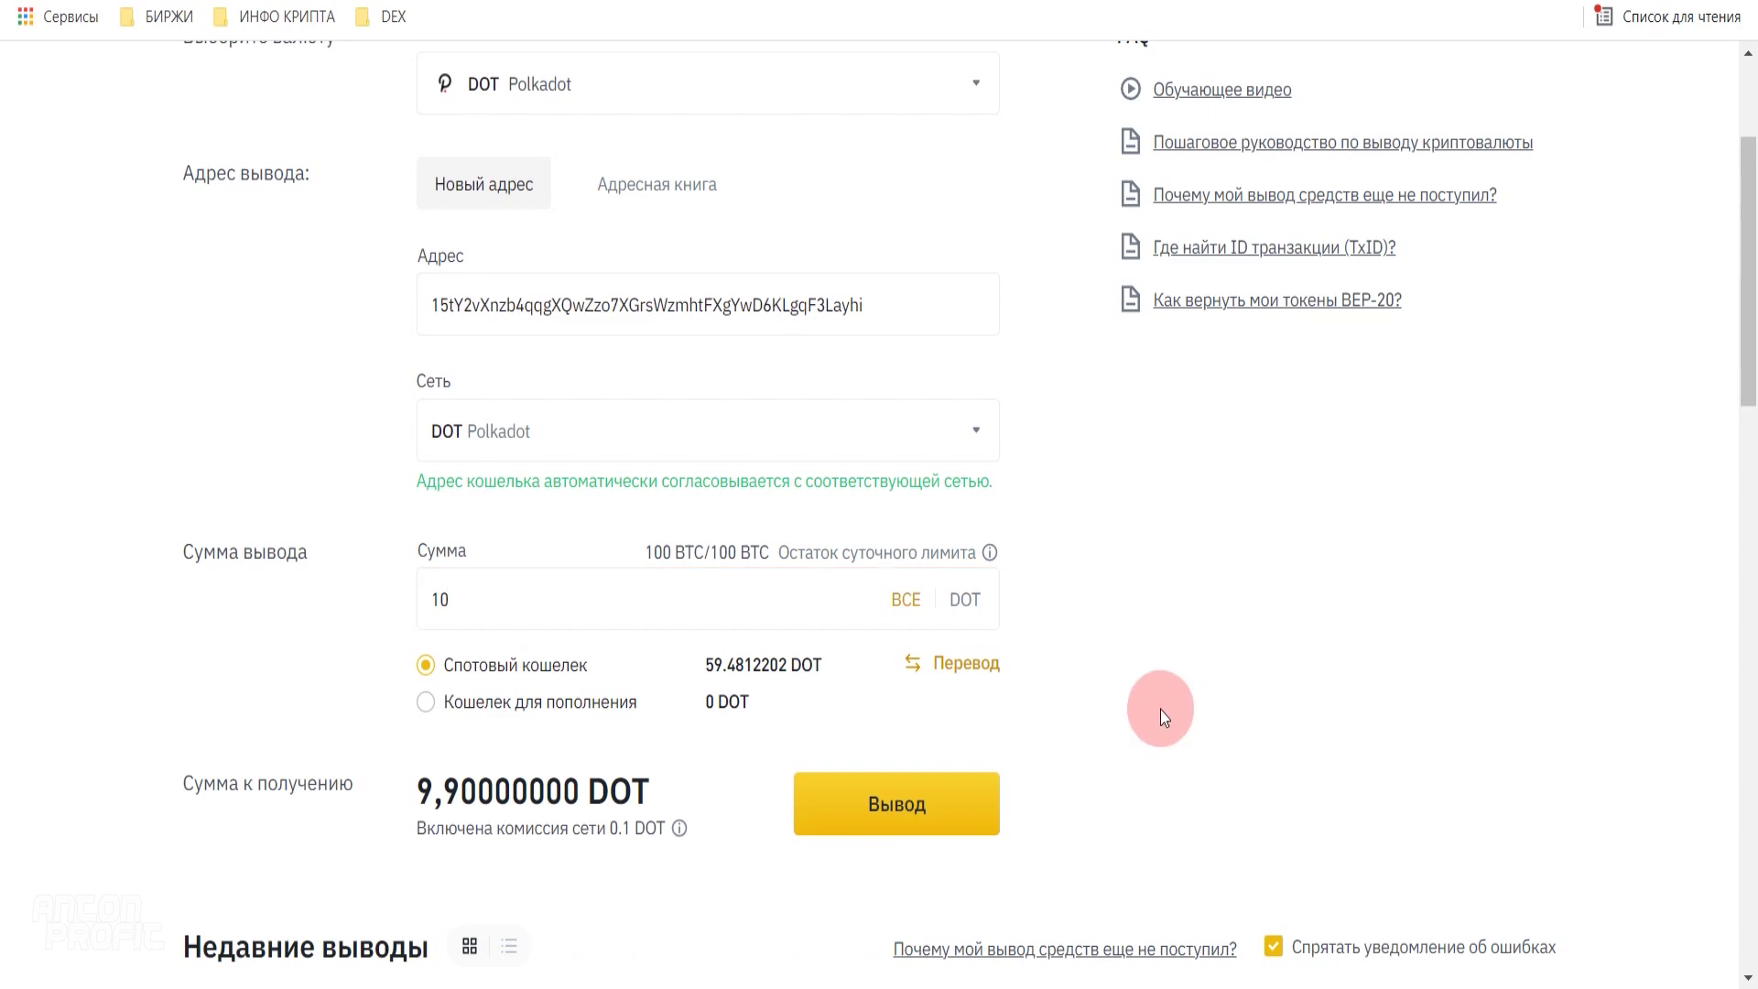
scroll(915, 705, "down", 1)
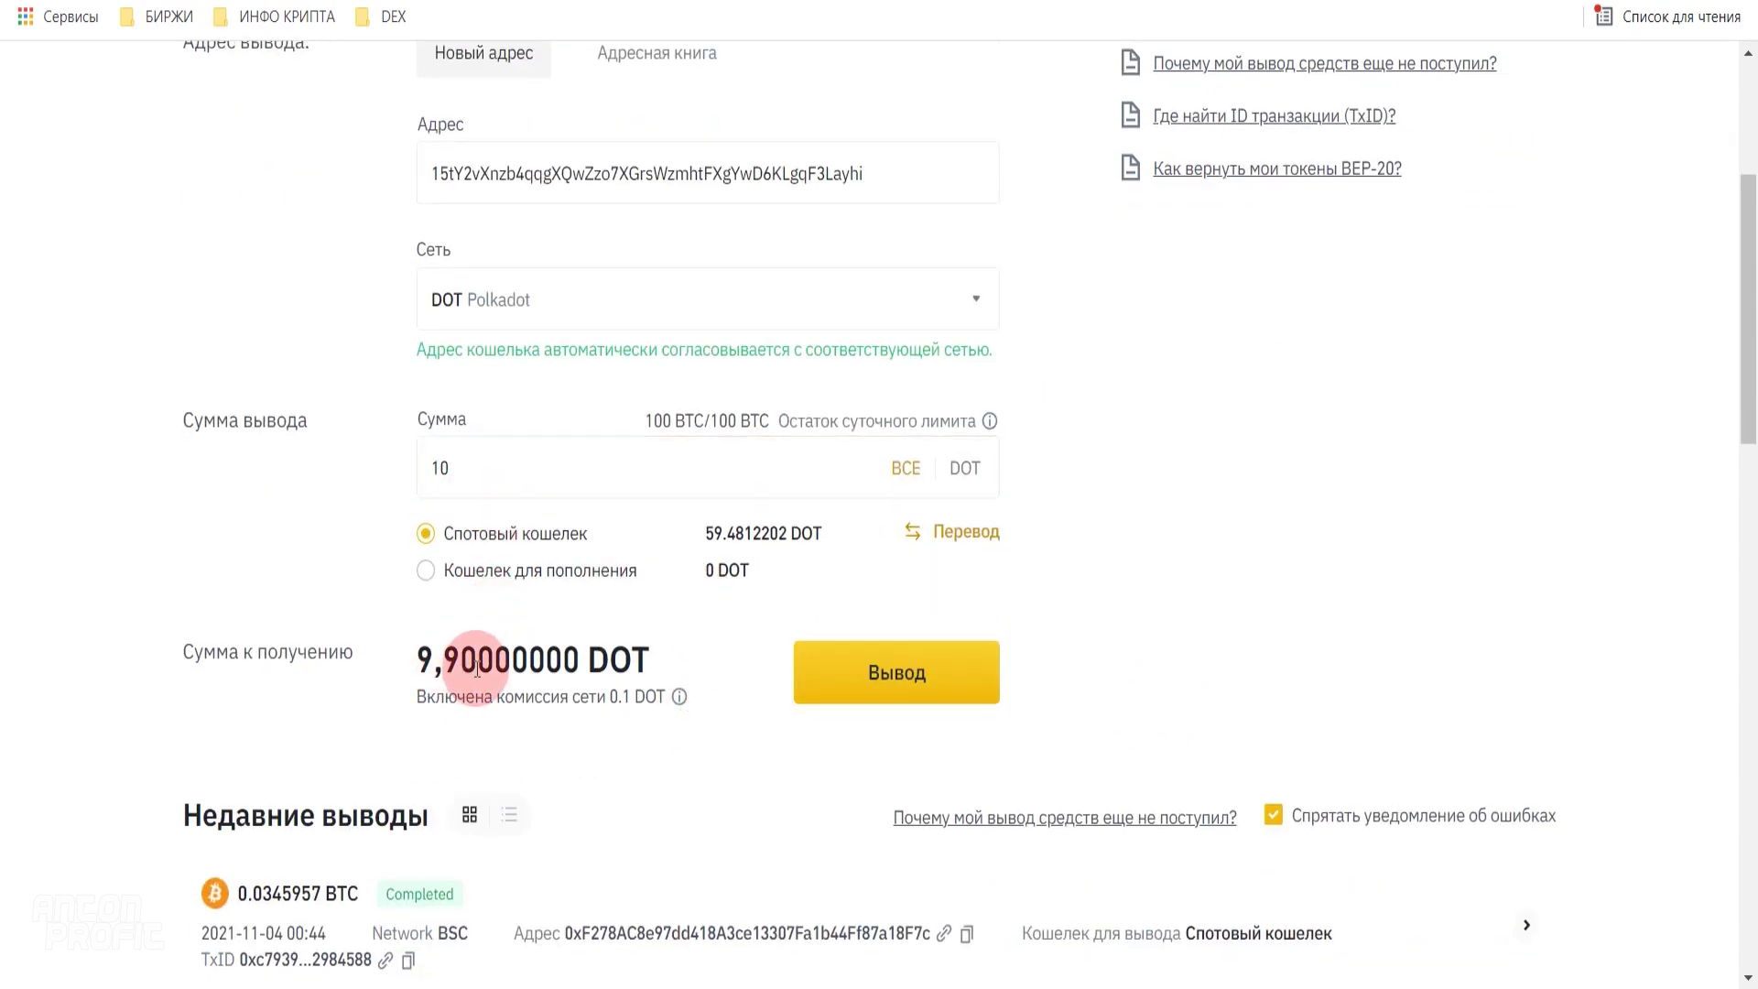
- Submit the 10 DOT withdrawal, entering the phone, e-mail and authenticator verification codes
left_click(904, 685)
left_click(881, 713)
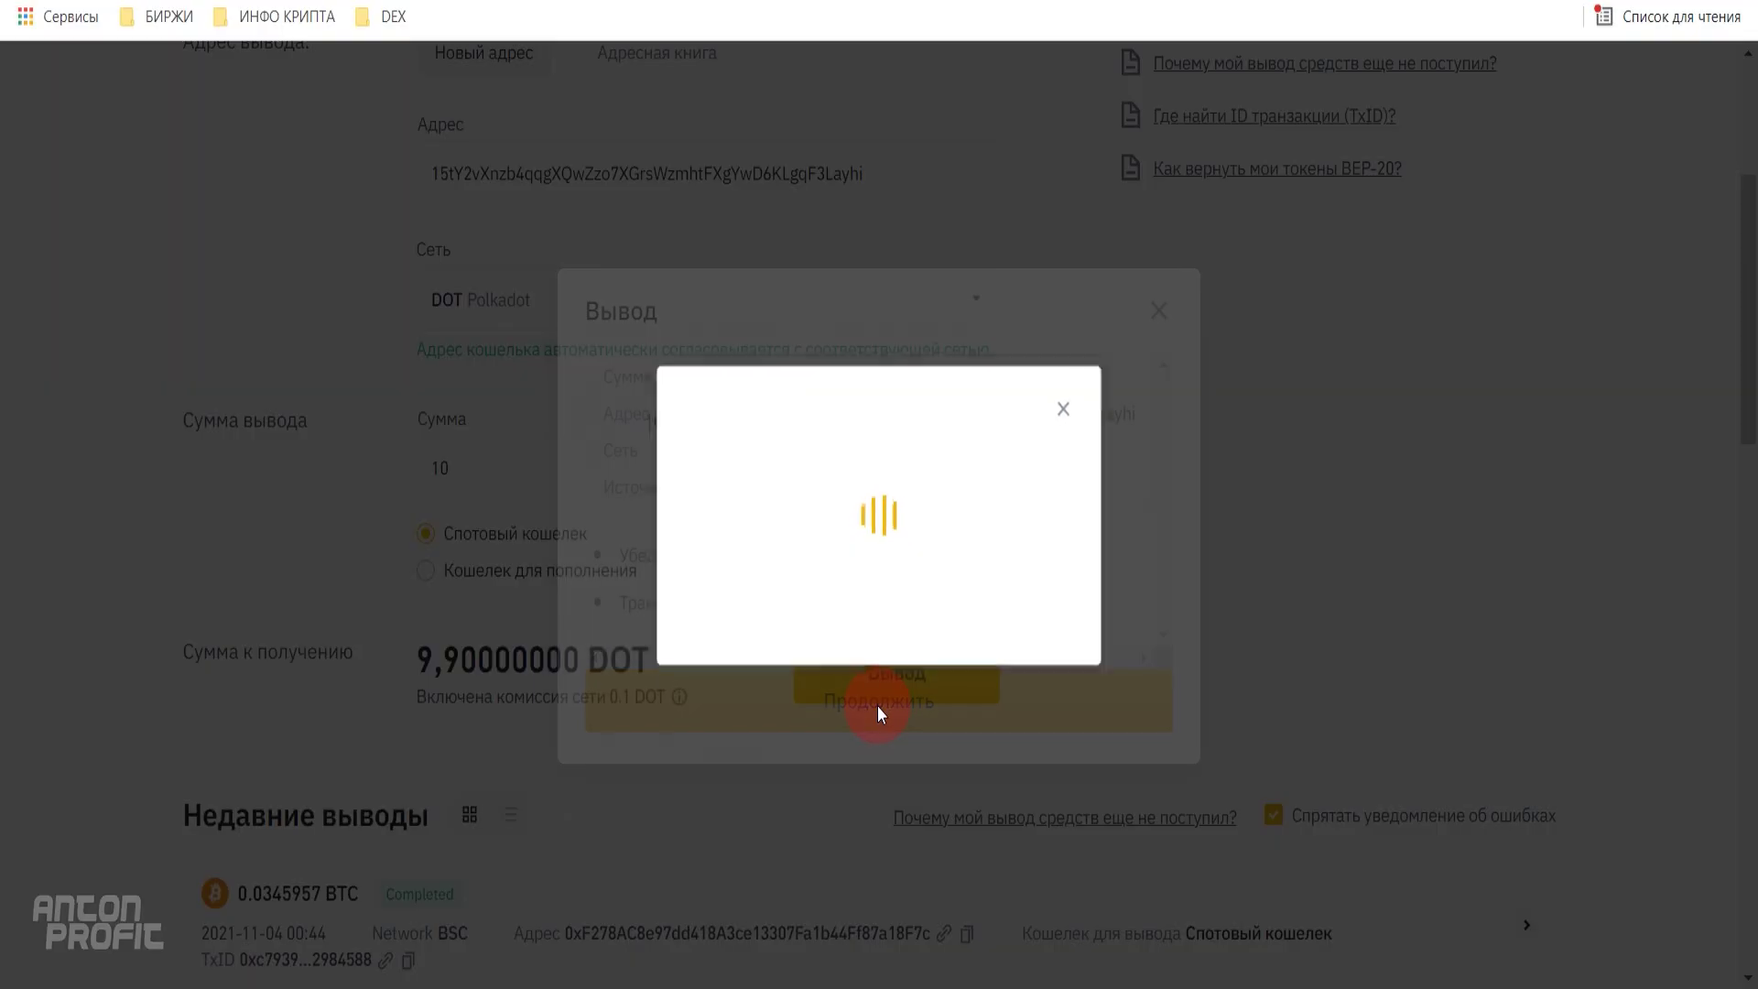
left_click(1040, 463)
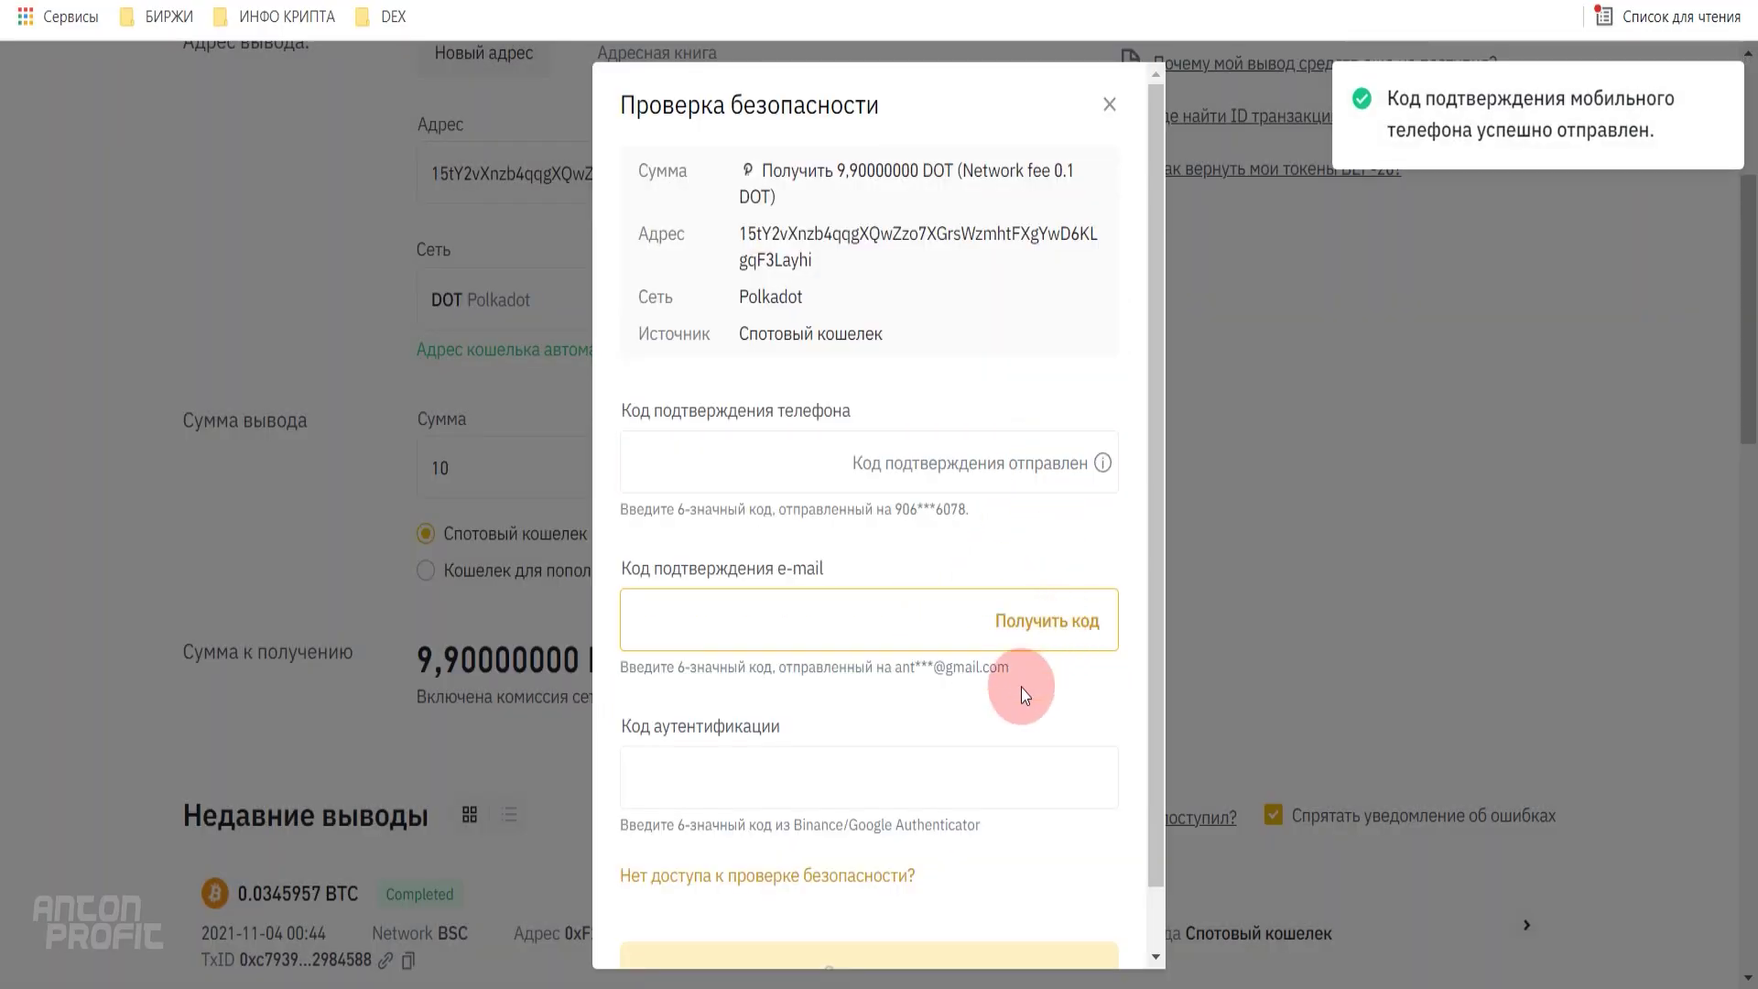
left_click(1044, 623)
left_click(836, 774)
scroll(934, 757, "down", 1)
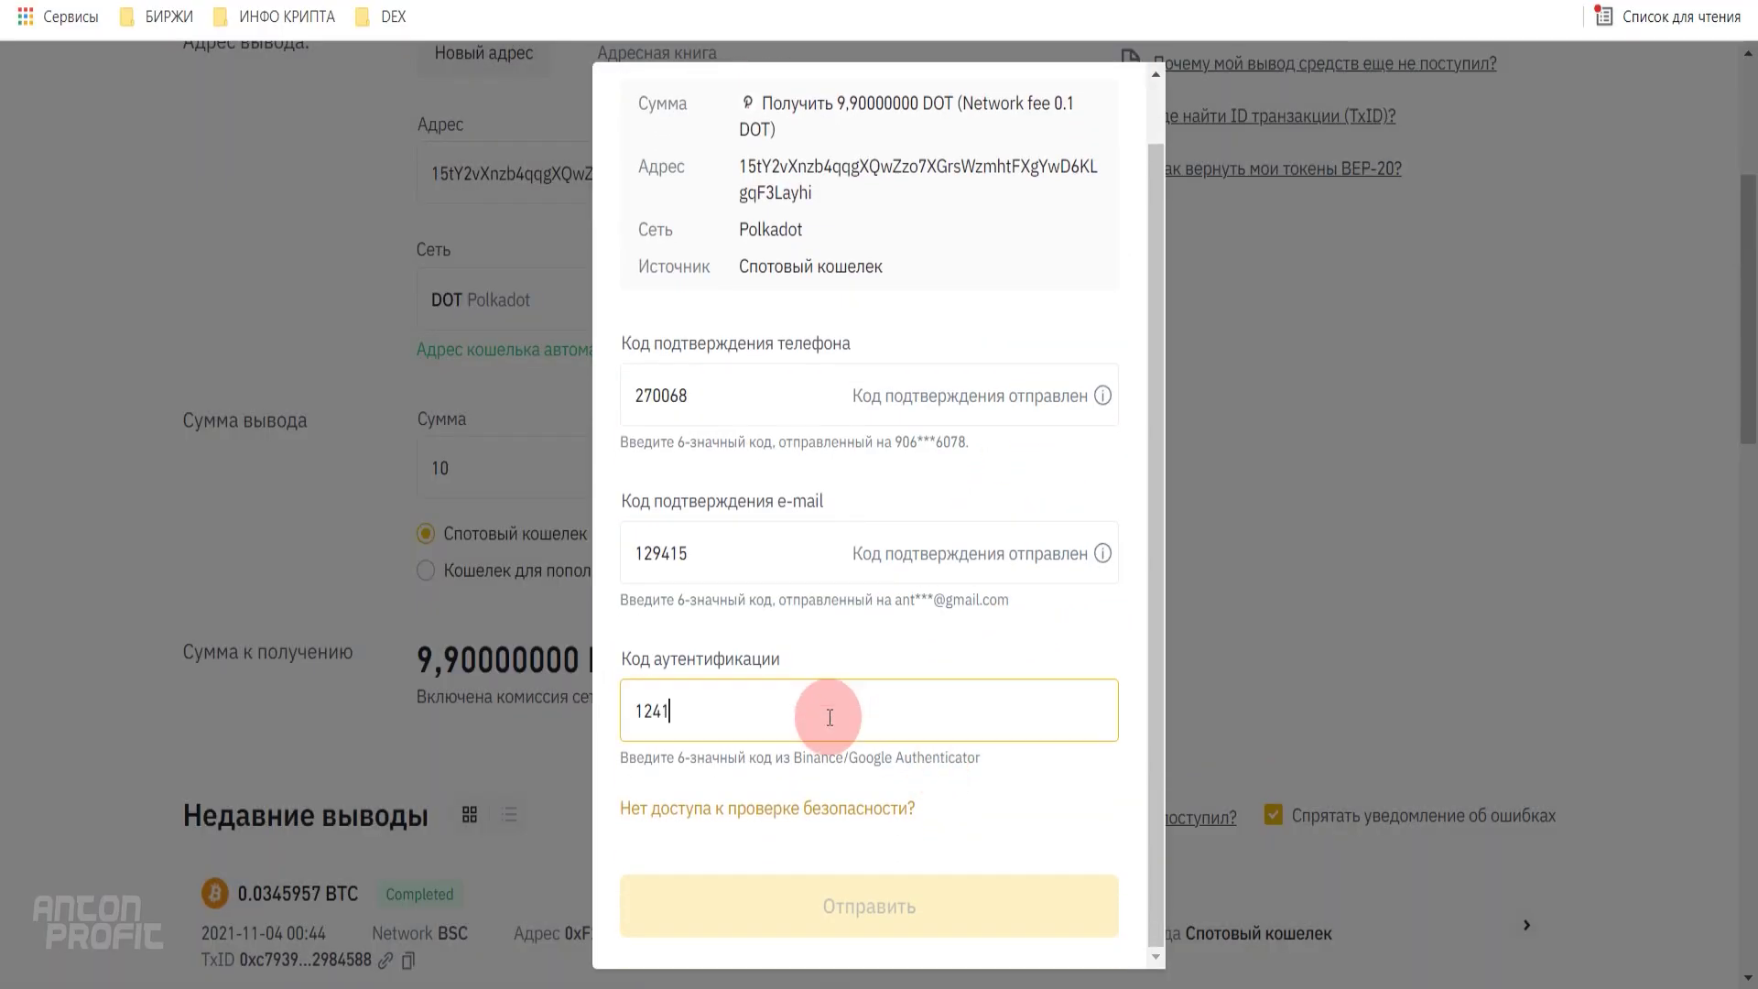
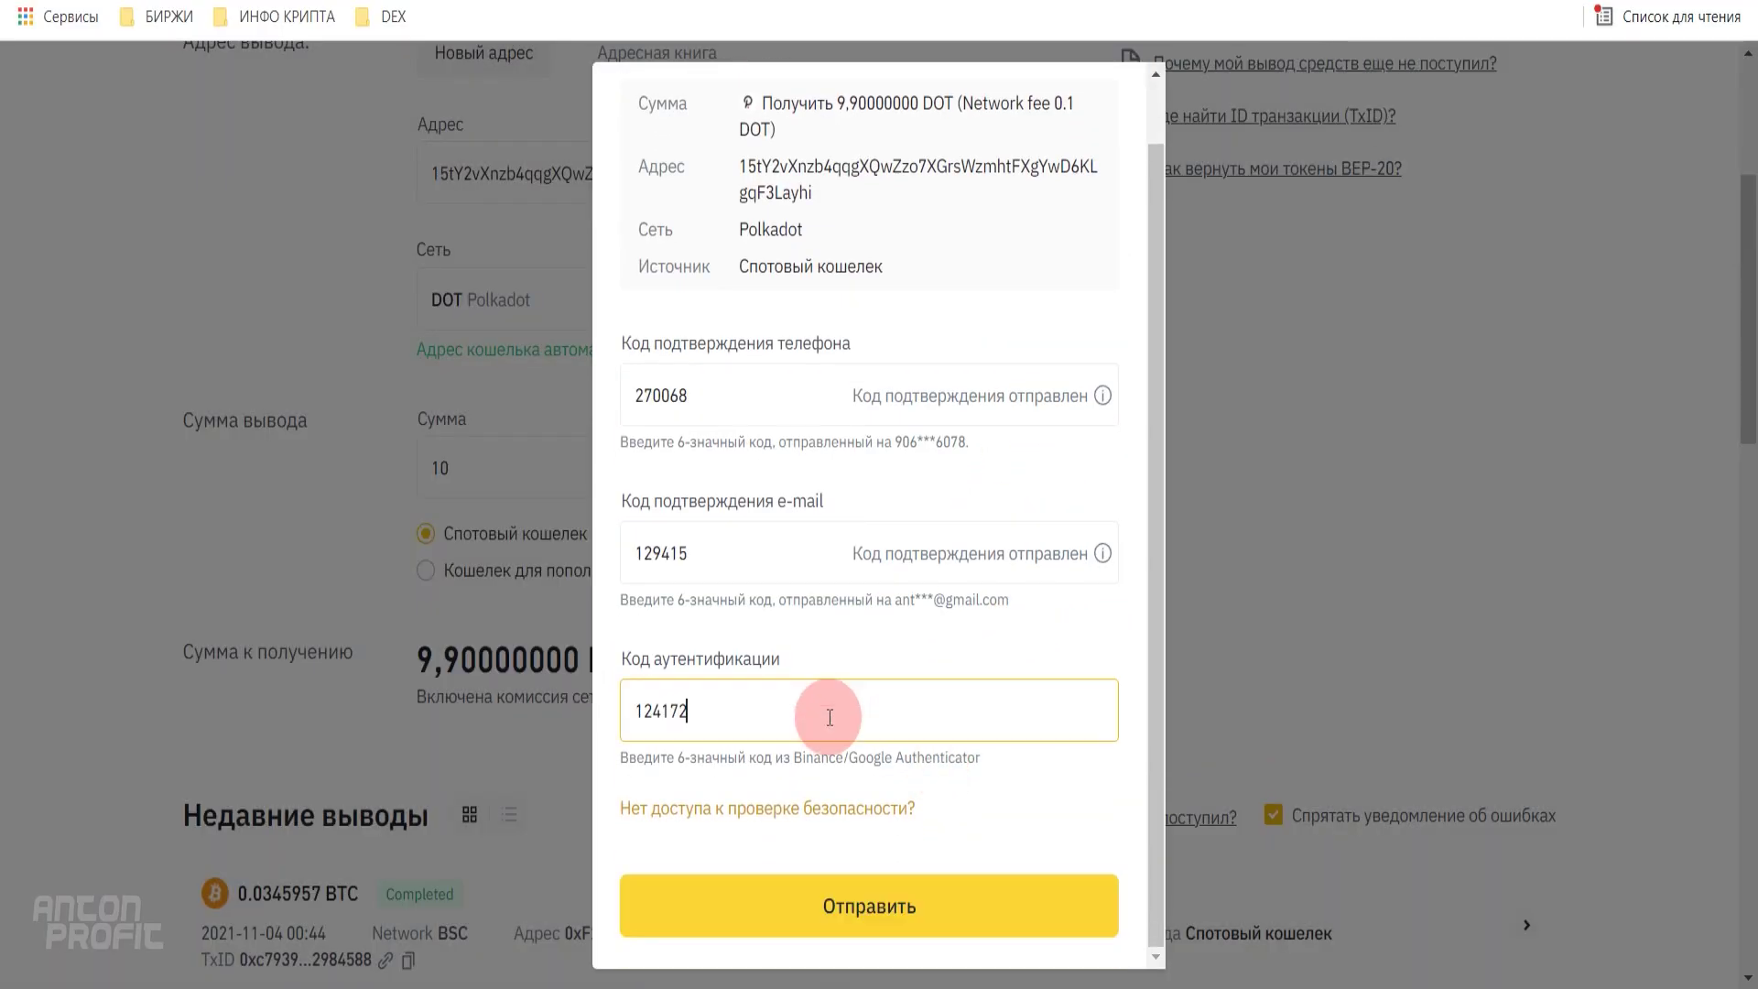
left_click(895, 901)
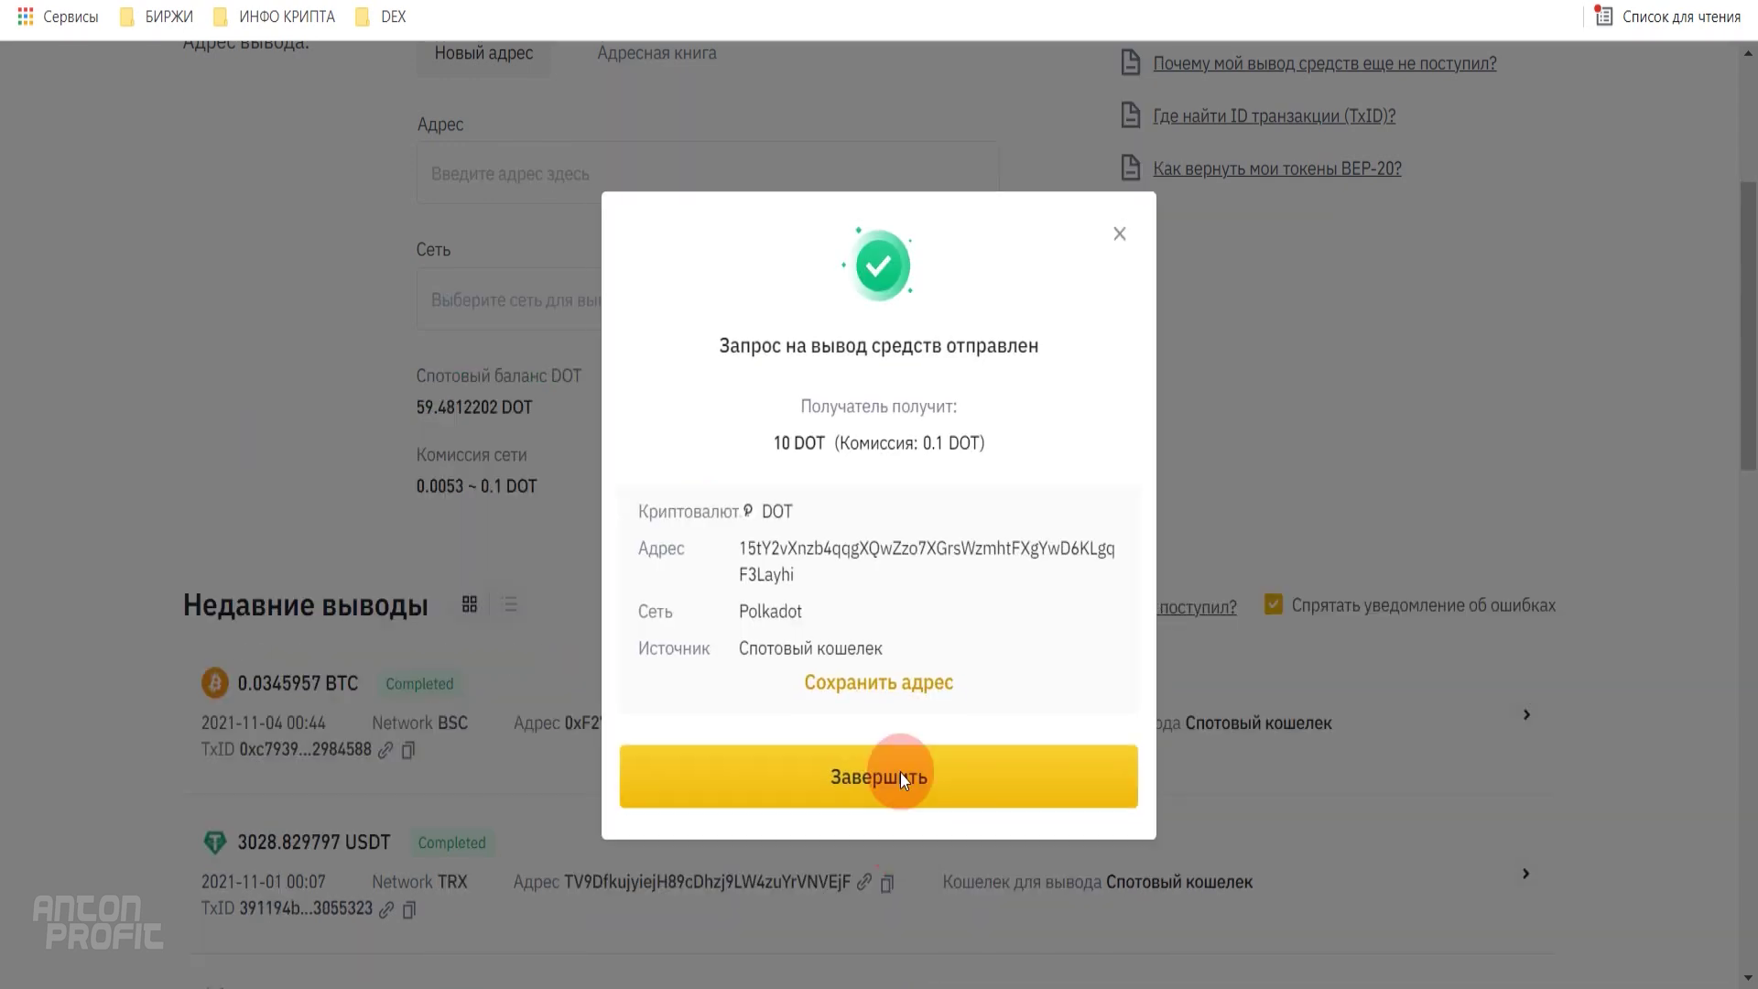
left_click(900, 779)
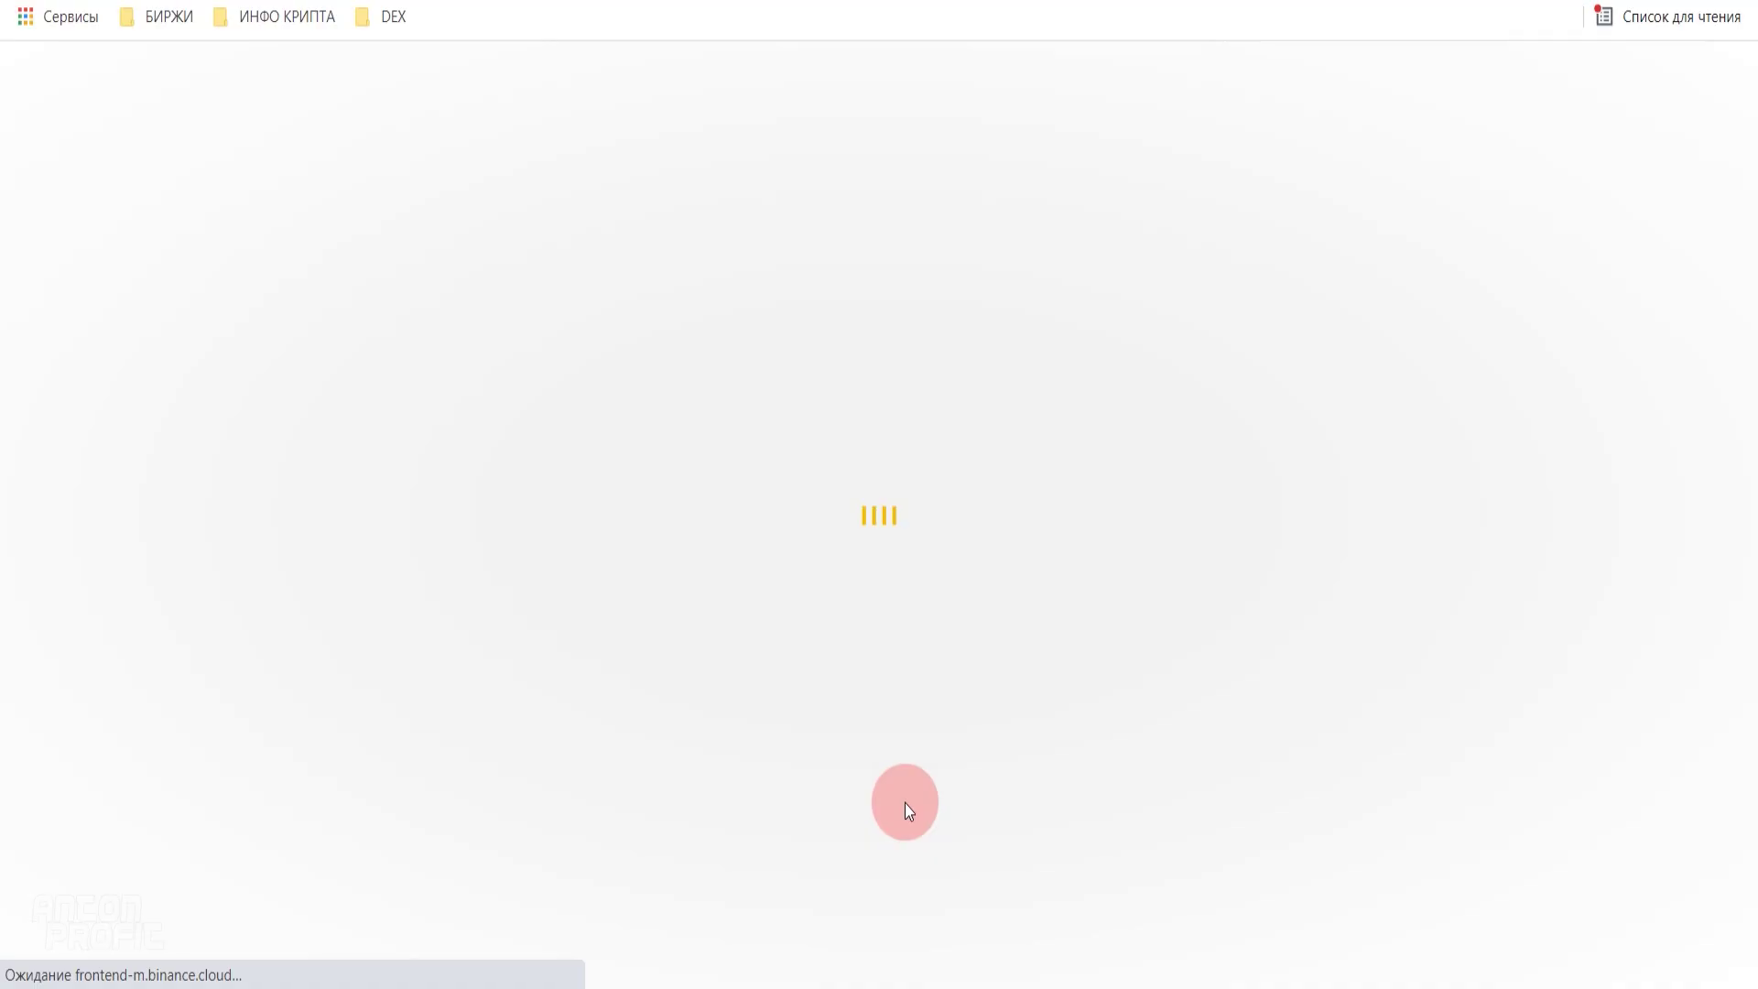
- Check the Недавние выводы list for the 9.9 DOT withdrawal marked Processing
scroll(778, 597, "down", 3)
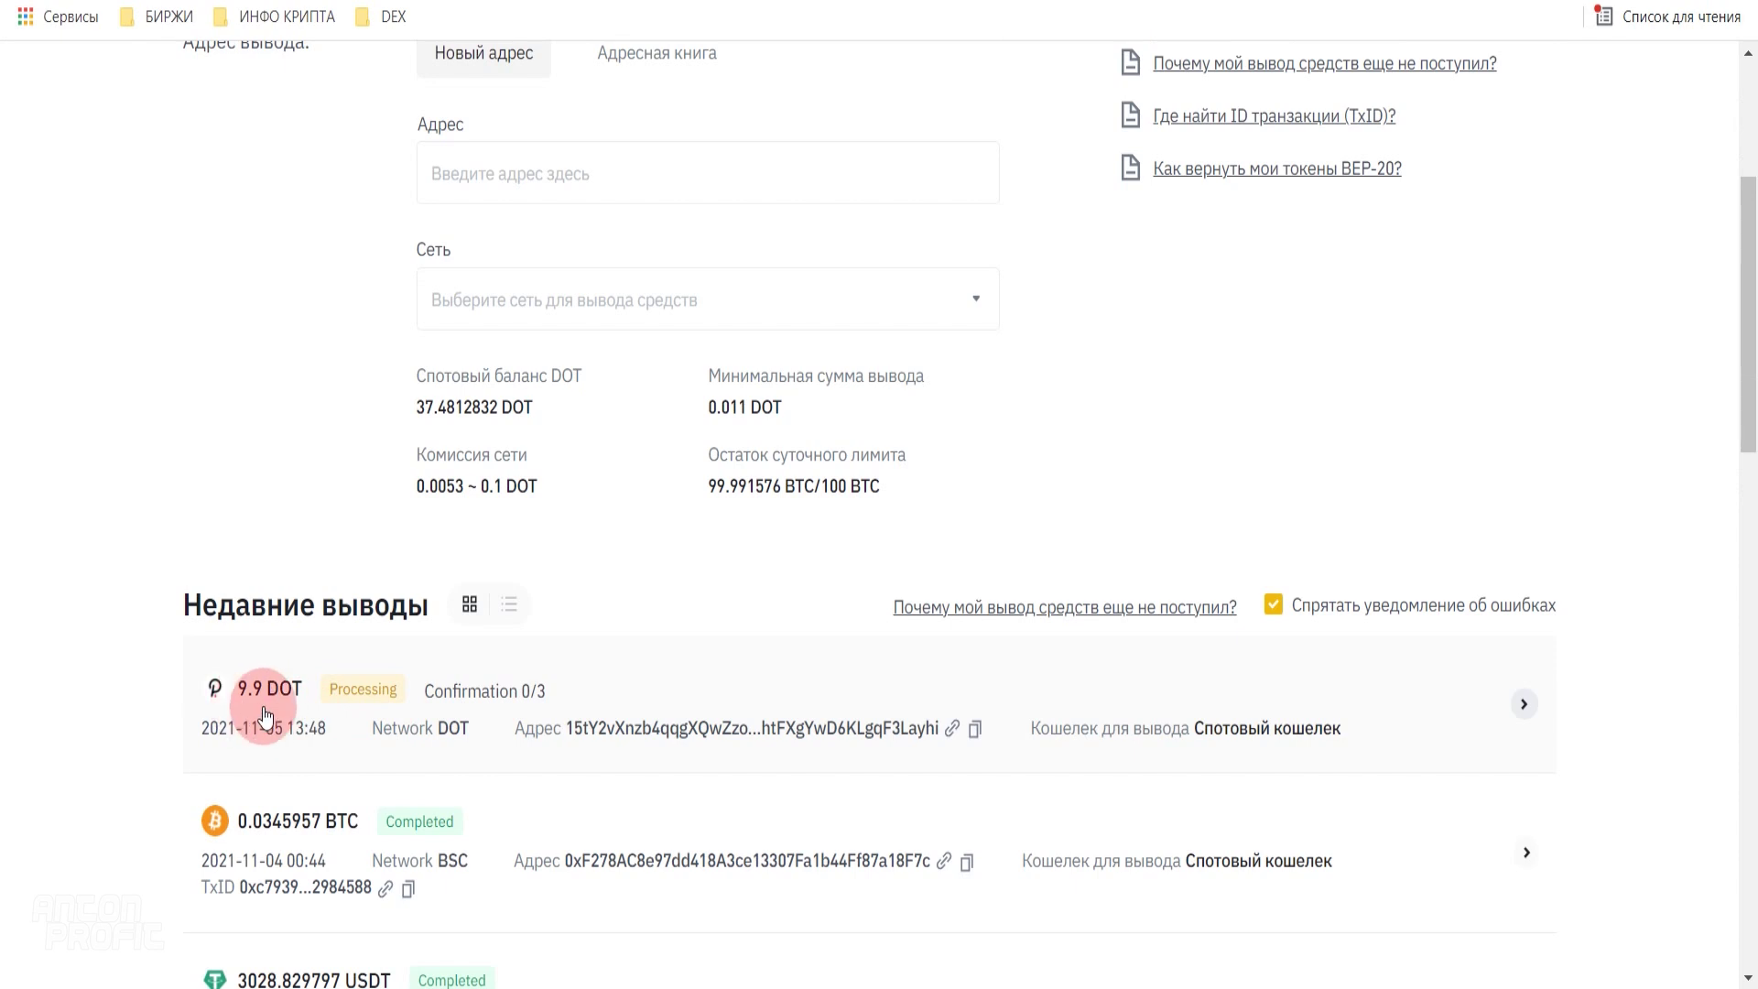
mouse_move(359, 711)
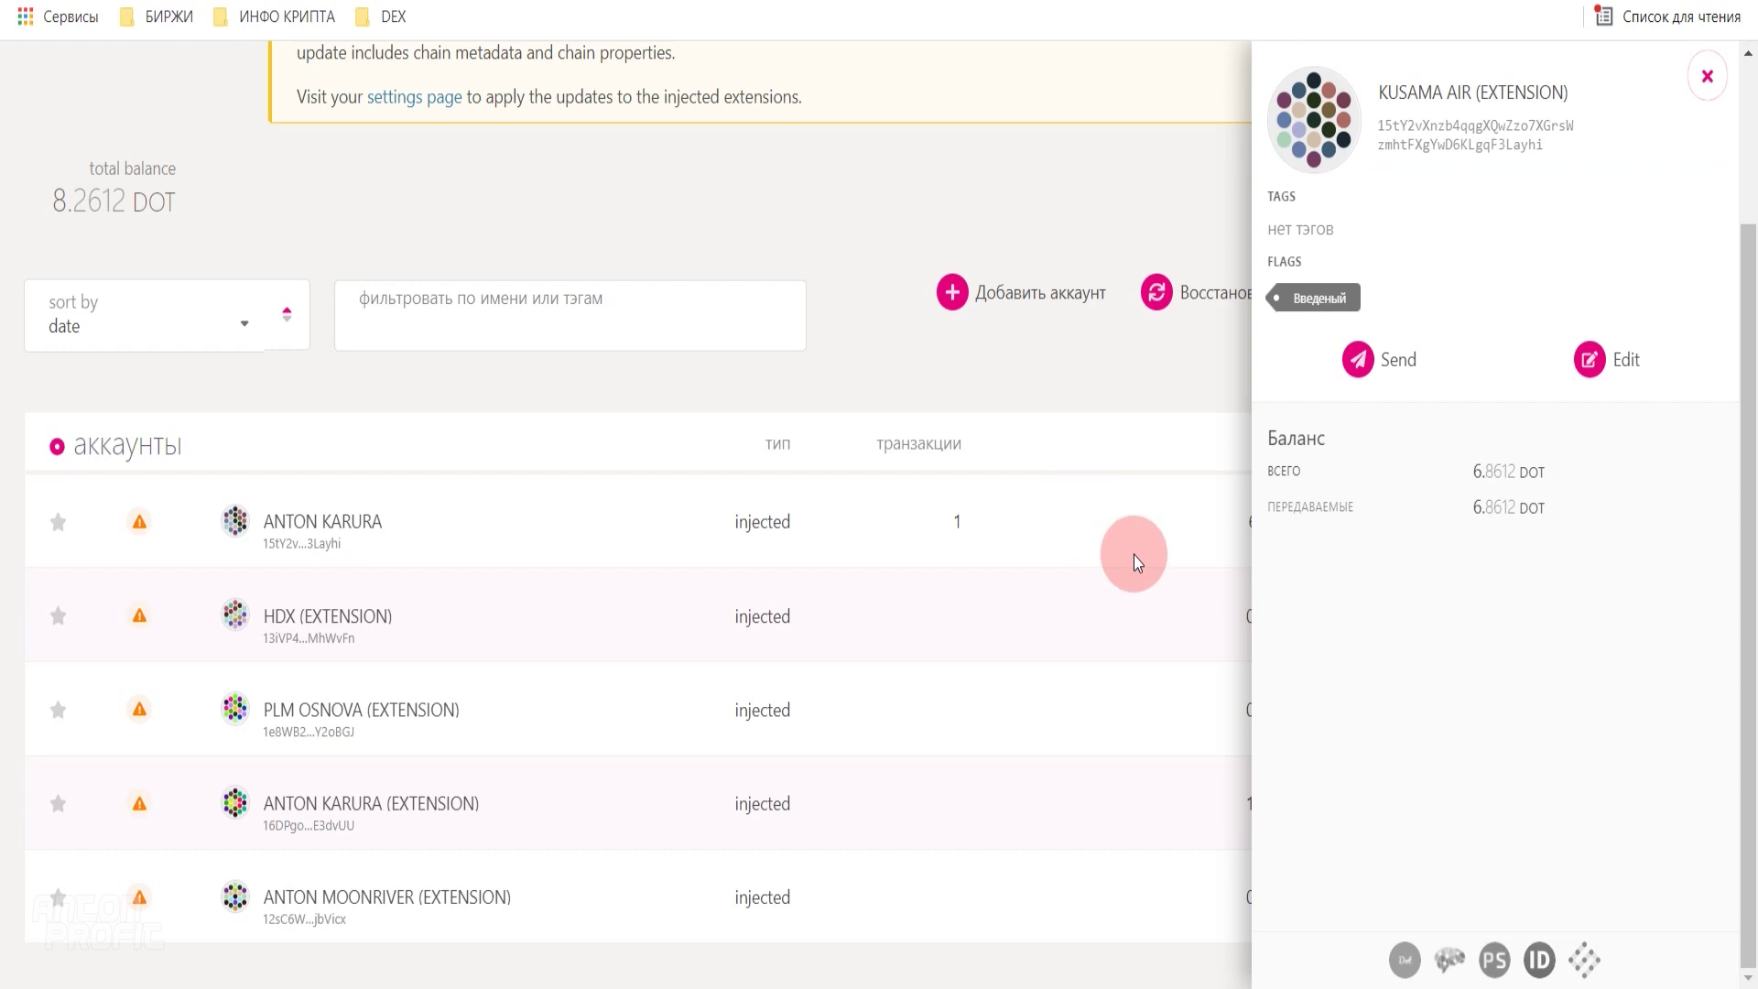
- Close the account side panel and highlight the first account's DOT balance in the list
left_click(1228, 557)
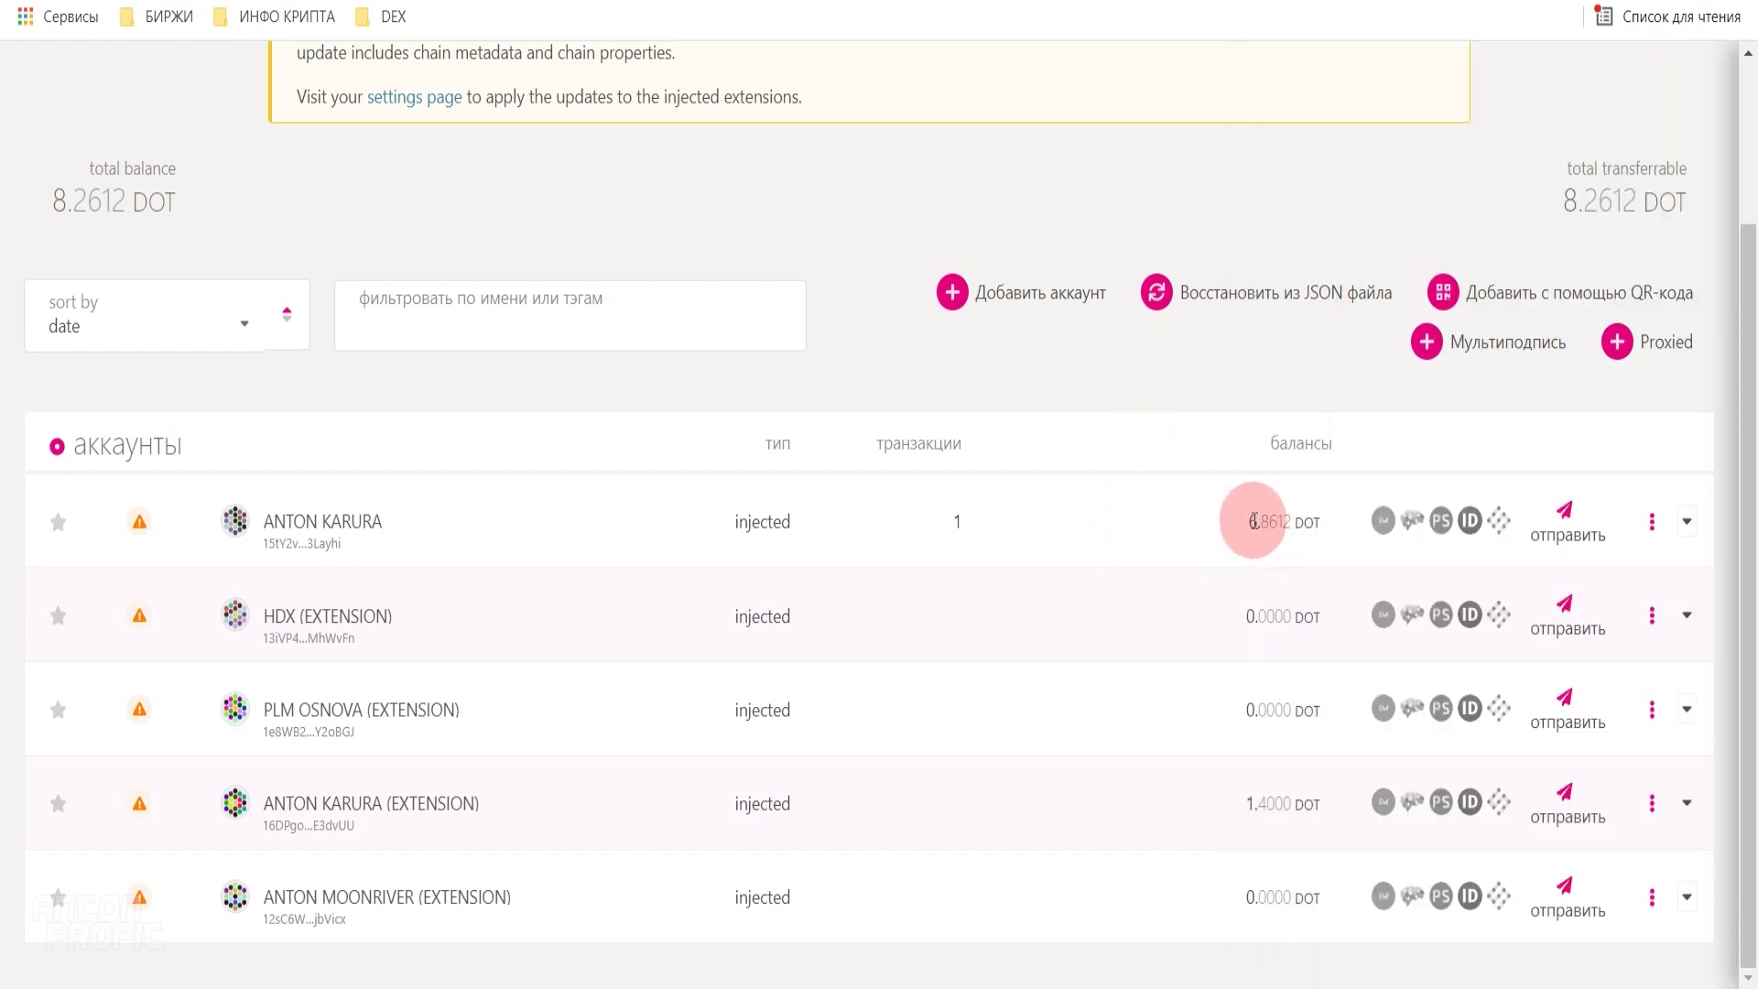
left_click(565, 337)
scroll(892, 513, "up", 2)
left_click_drag(1269, 728, 1190, 570)
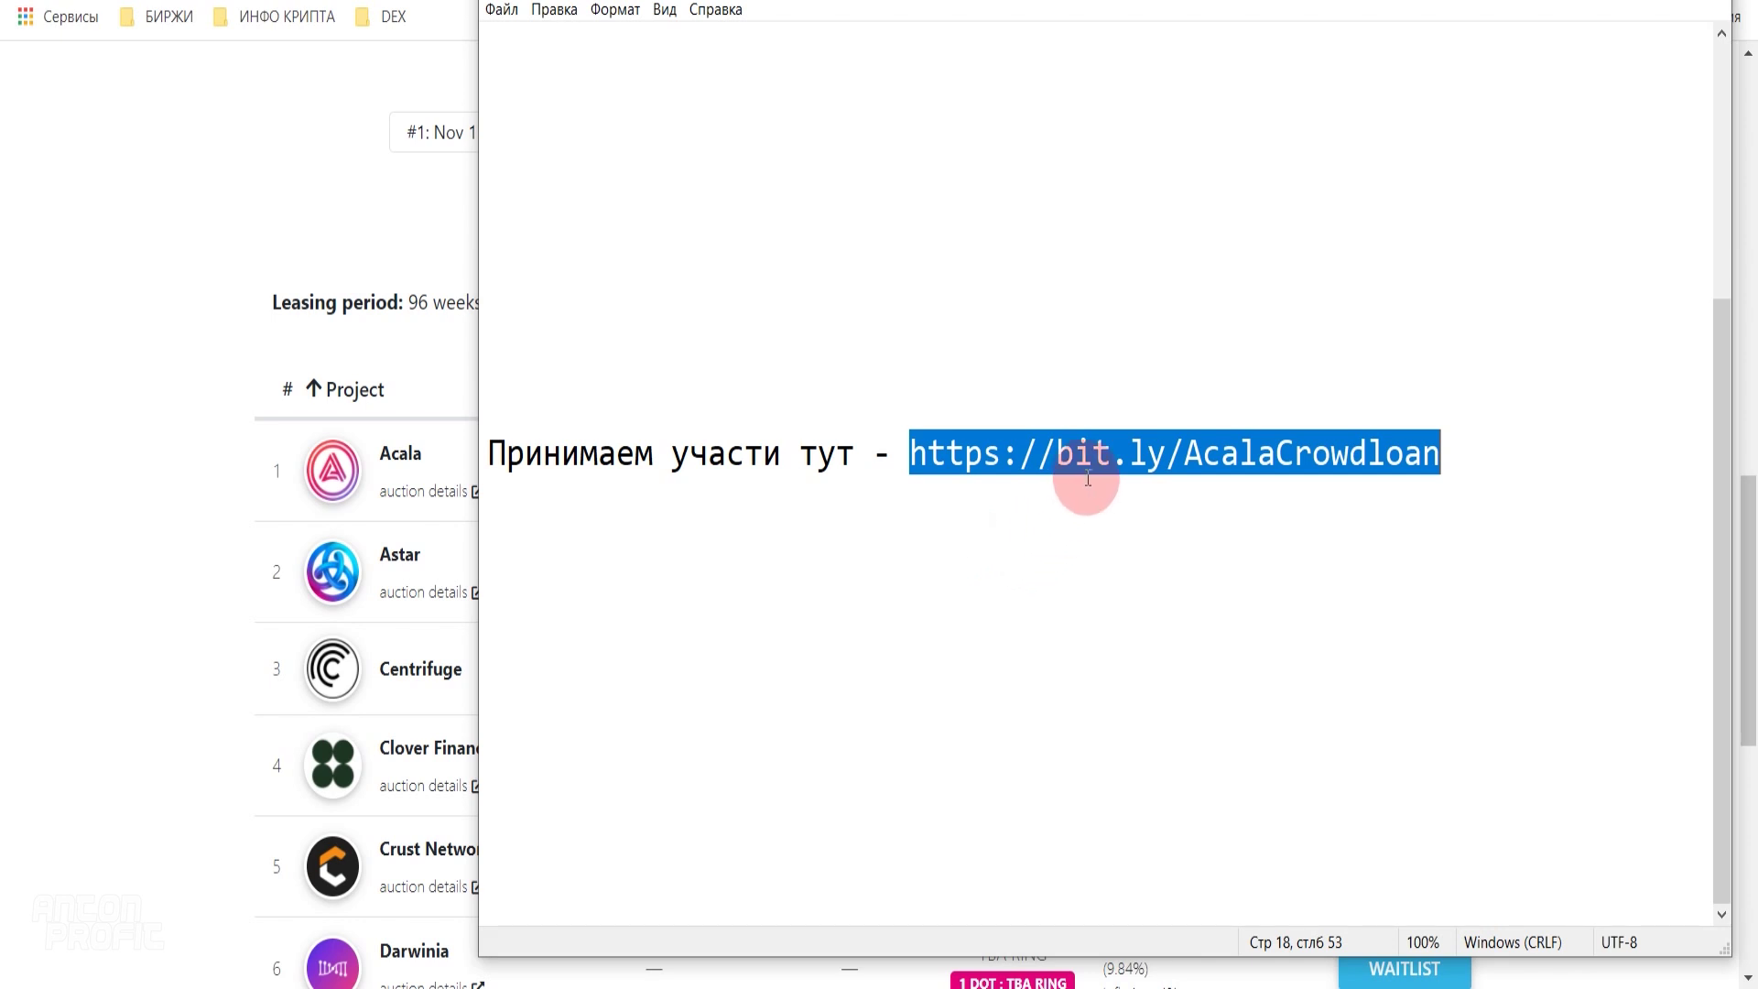
left_click_drag(491, 453, 843, 443)
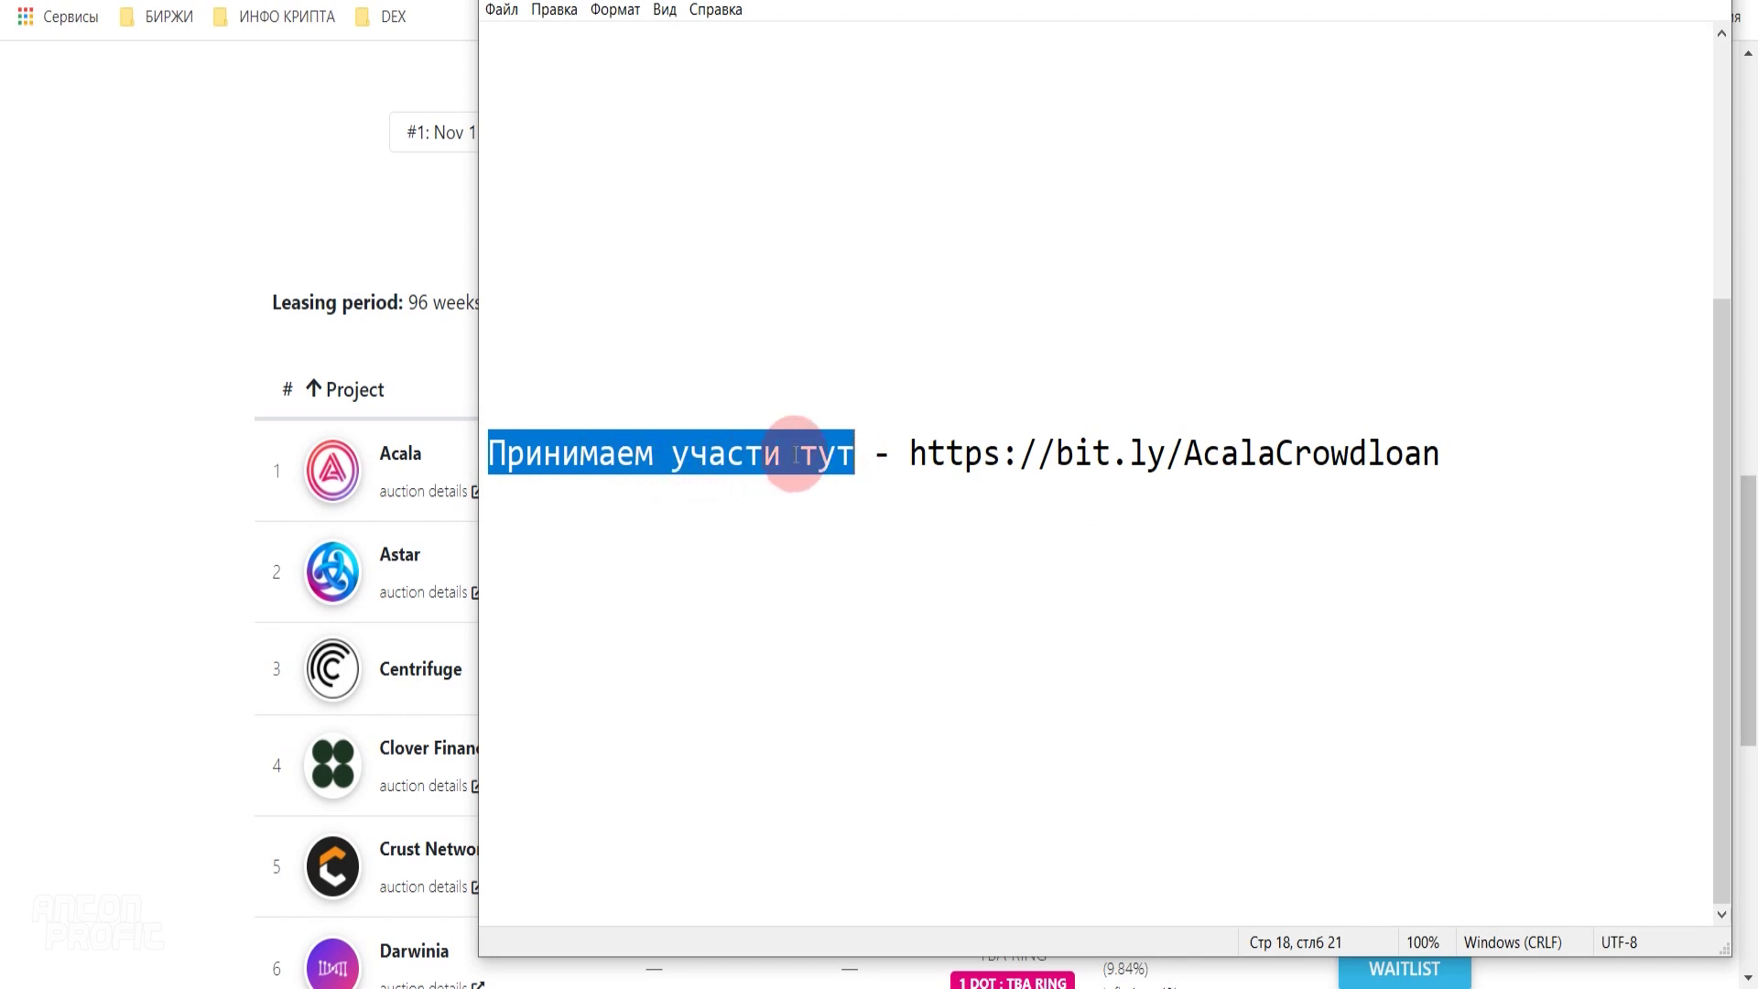
left_click(1035, 440)
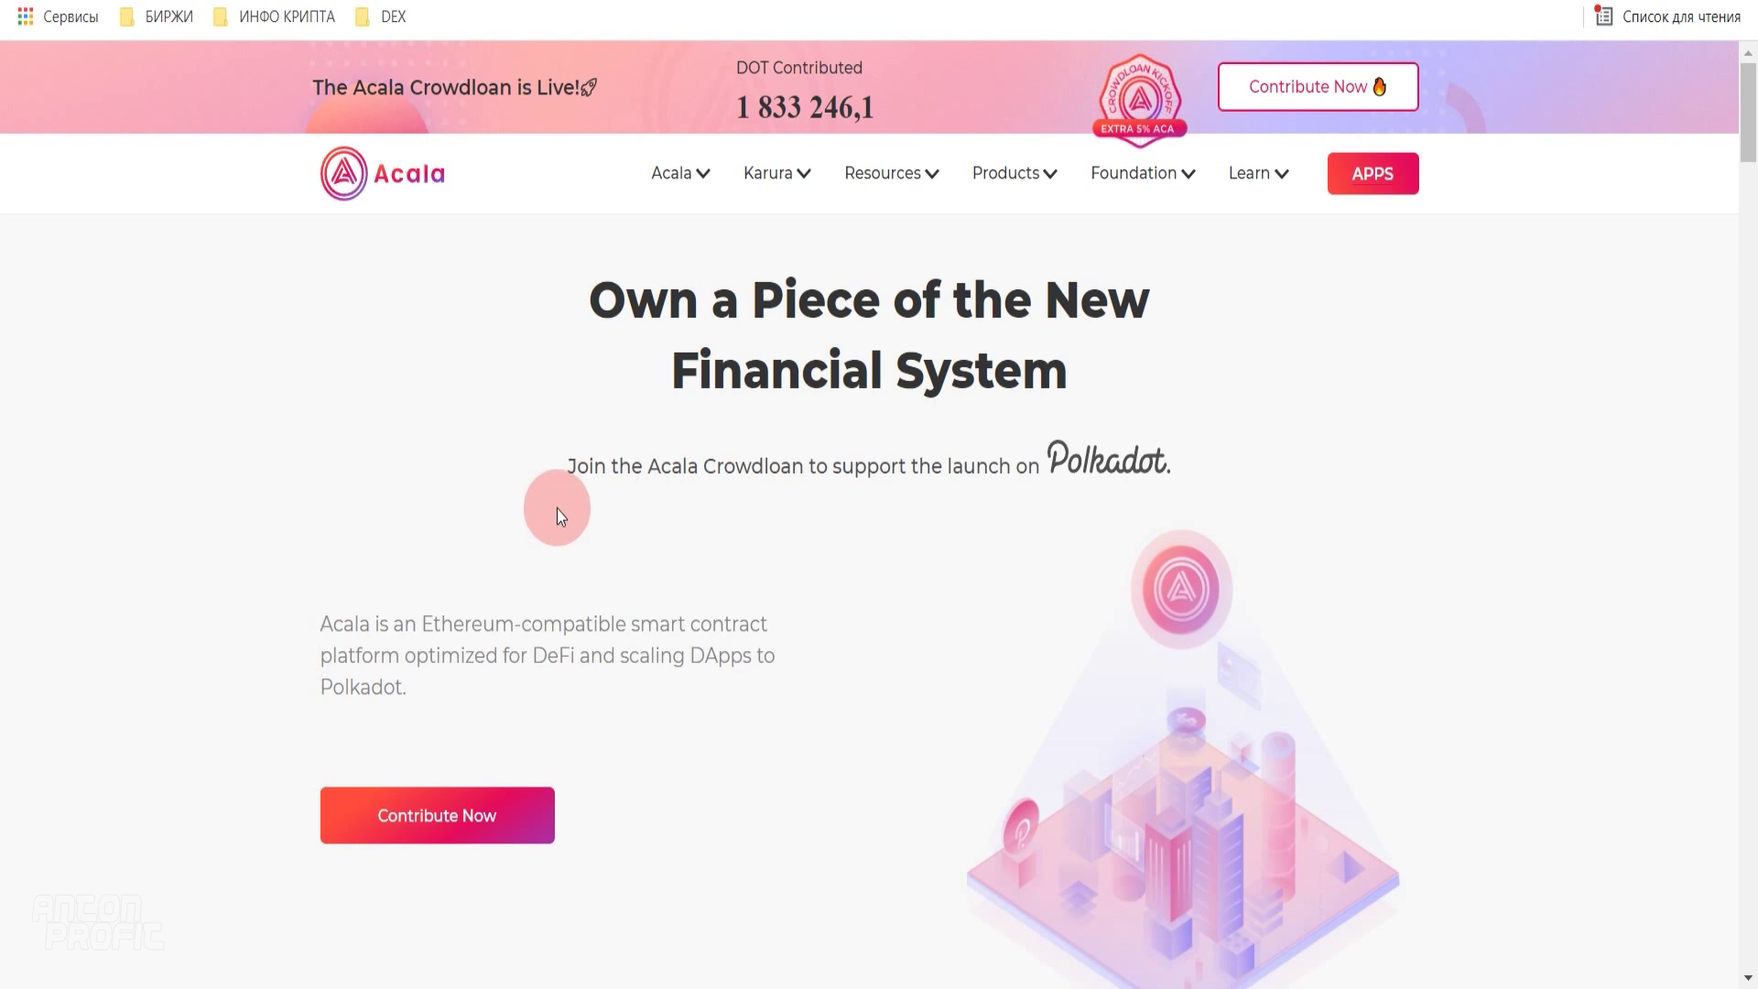
- Jump to '4 Ways to Participate' and show the Contribute Directly option with its how-to video
scroll(579, 425, "down", 2)
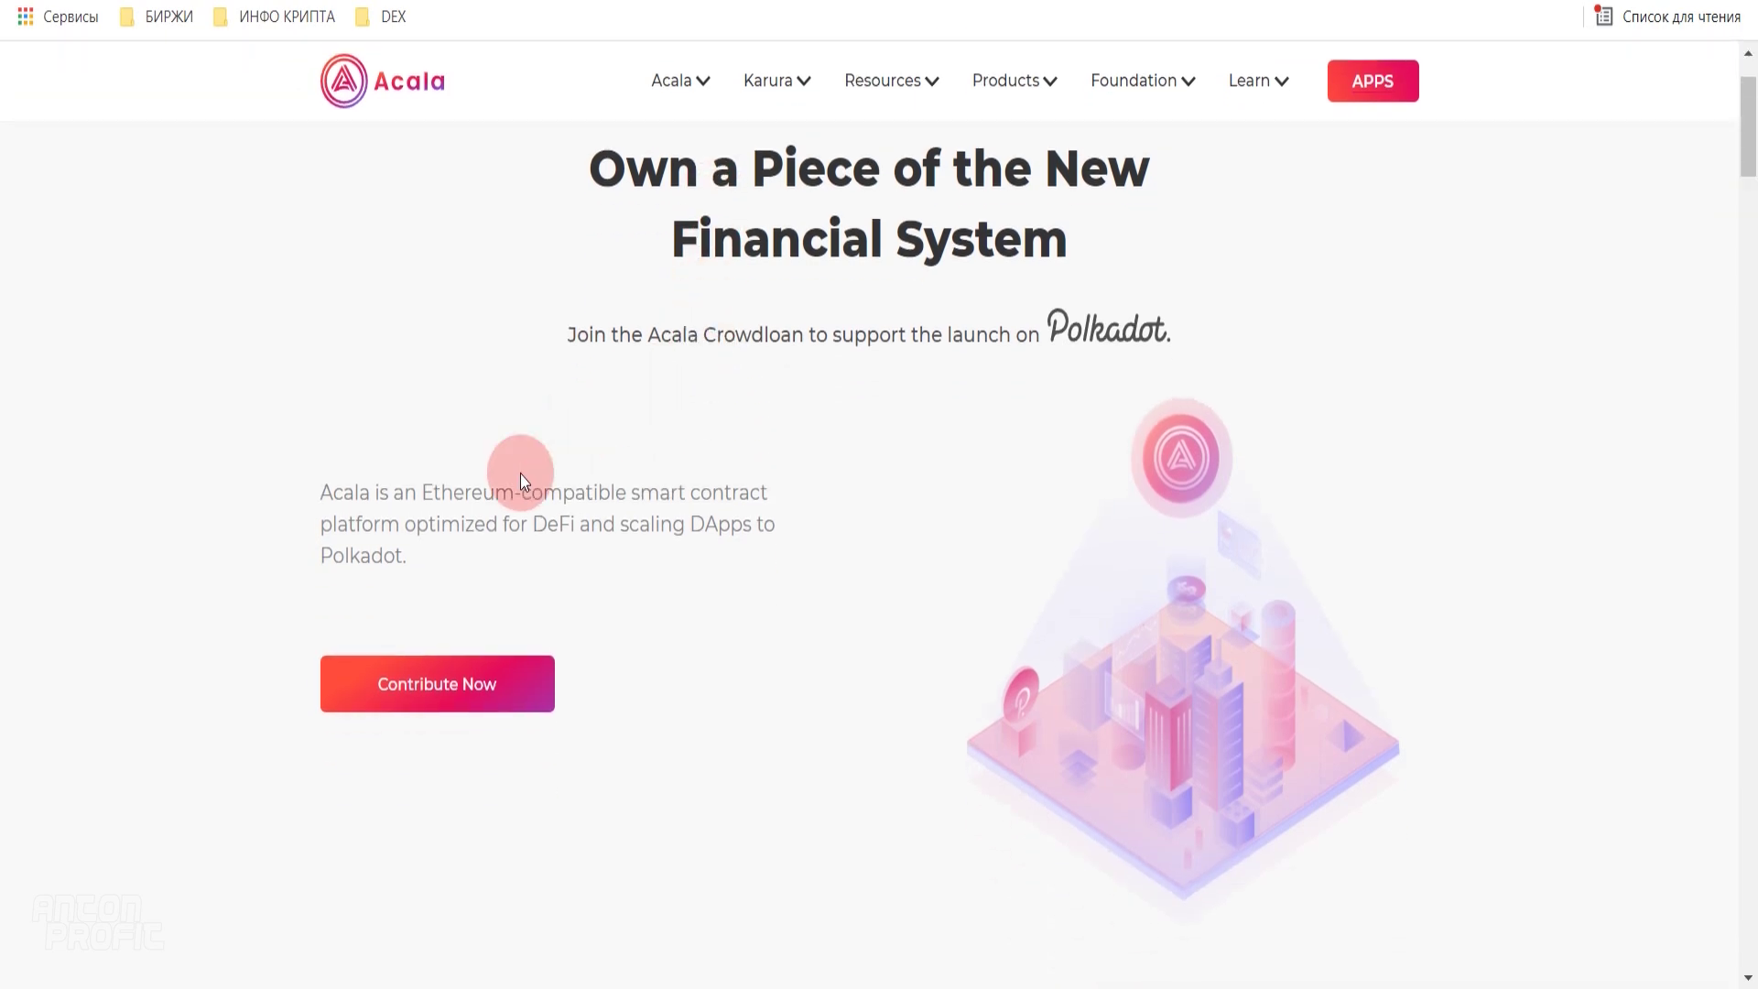
left_click(450, 685)
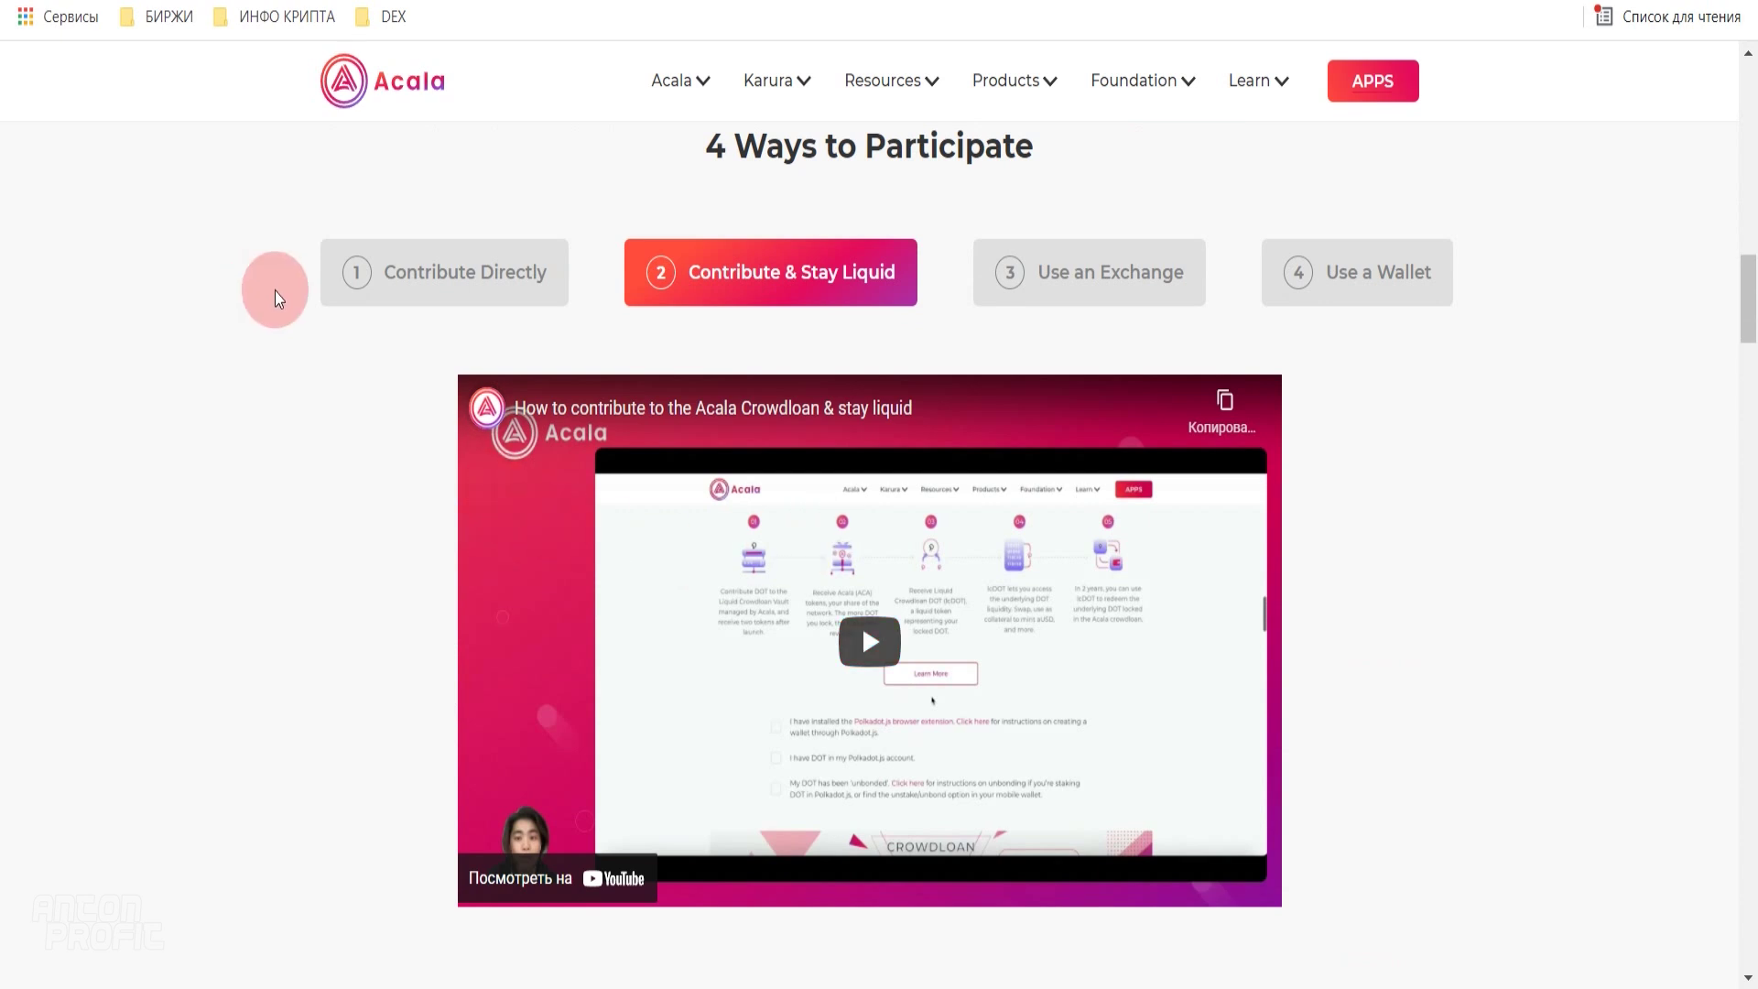
left_click(421, 302)
left_click(639, 286)
left_click(475, 300)
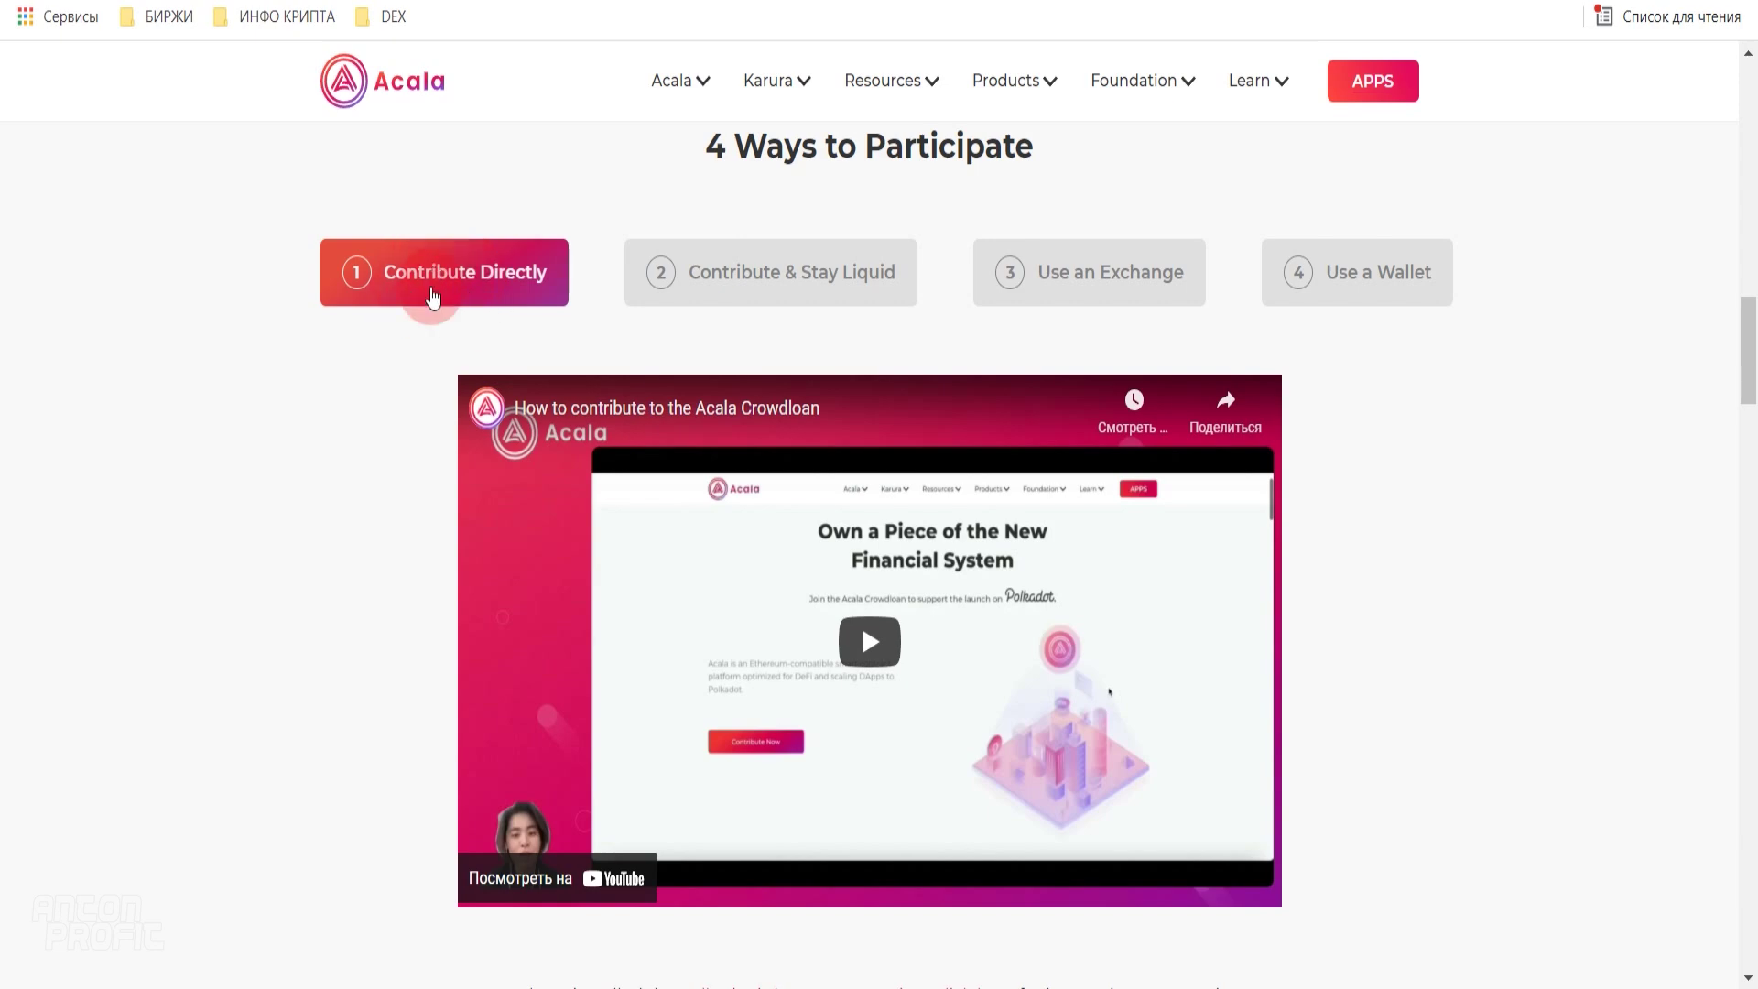
- Enter 10 DOT in the direct contribution form and point out the 30.0 minimum ACA reward
scroll(943, 392, "down", 10)
left_click(894, 179)
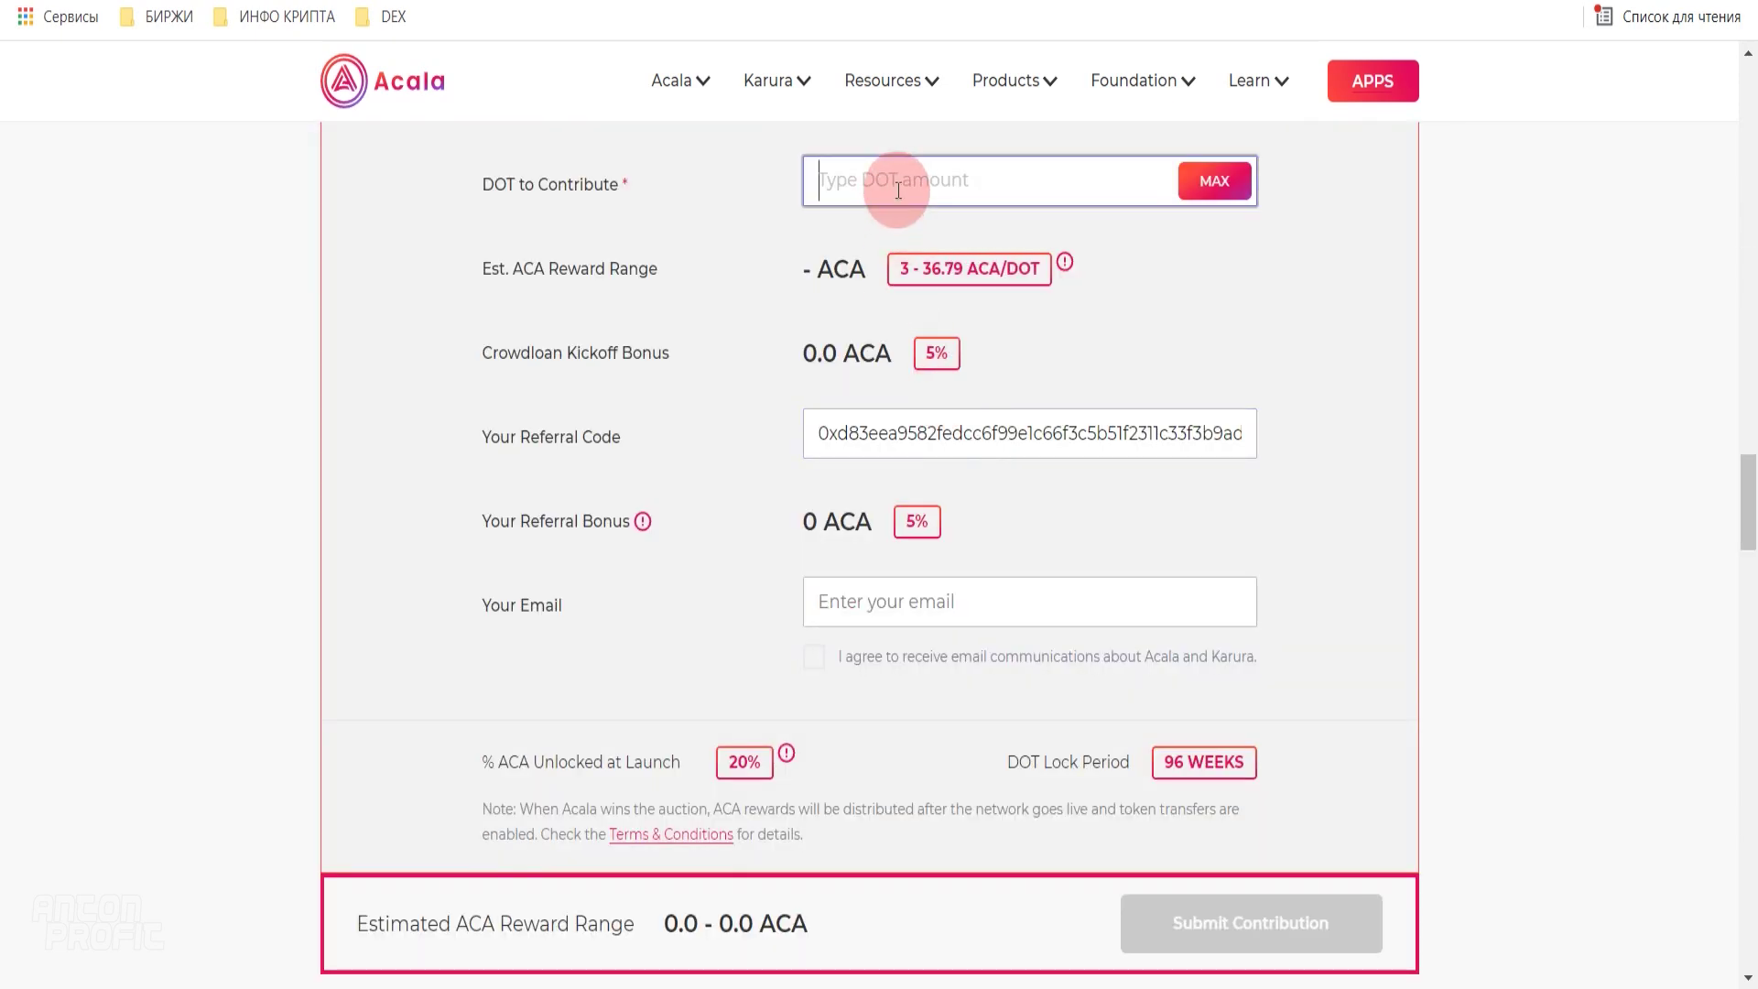
type("10")
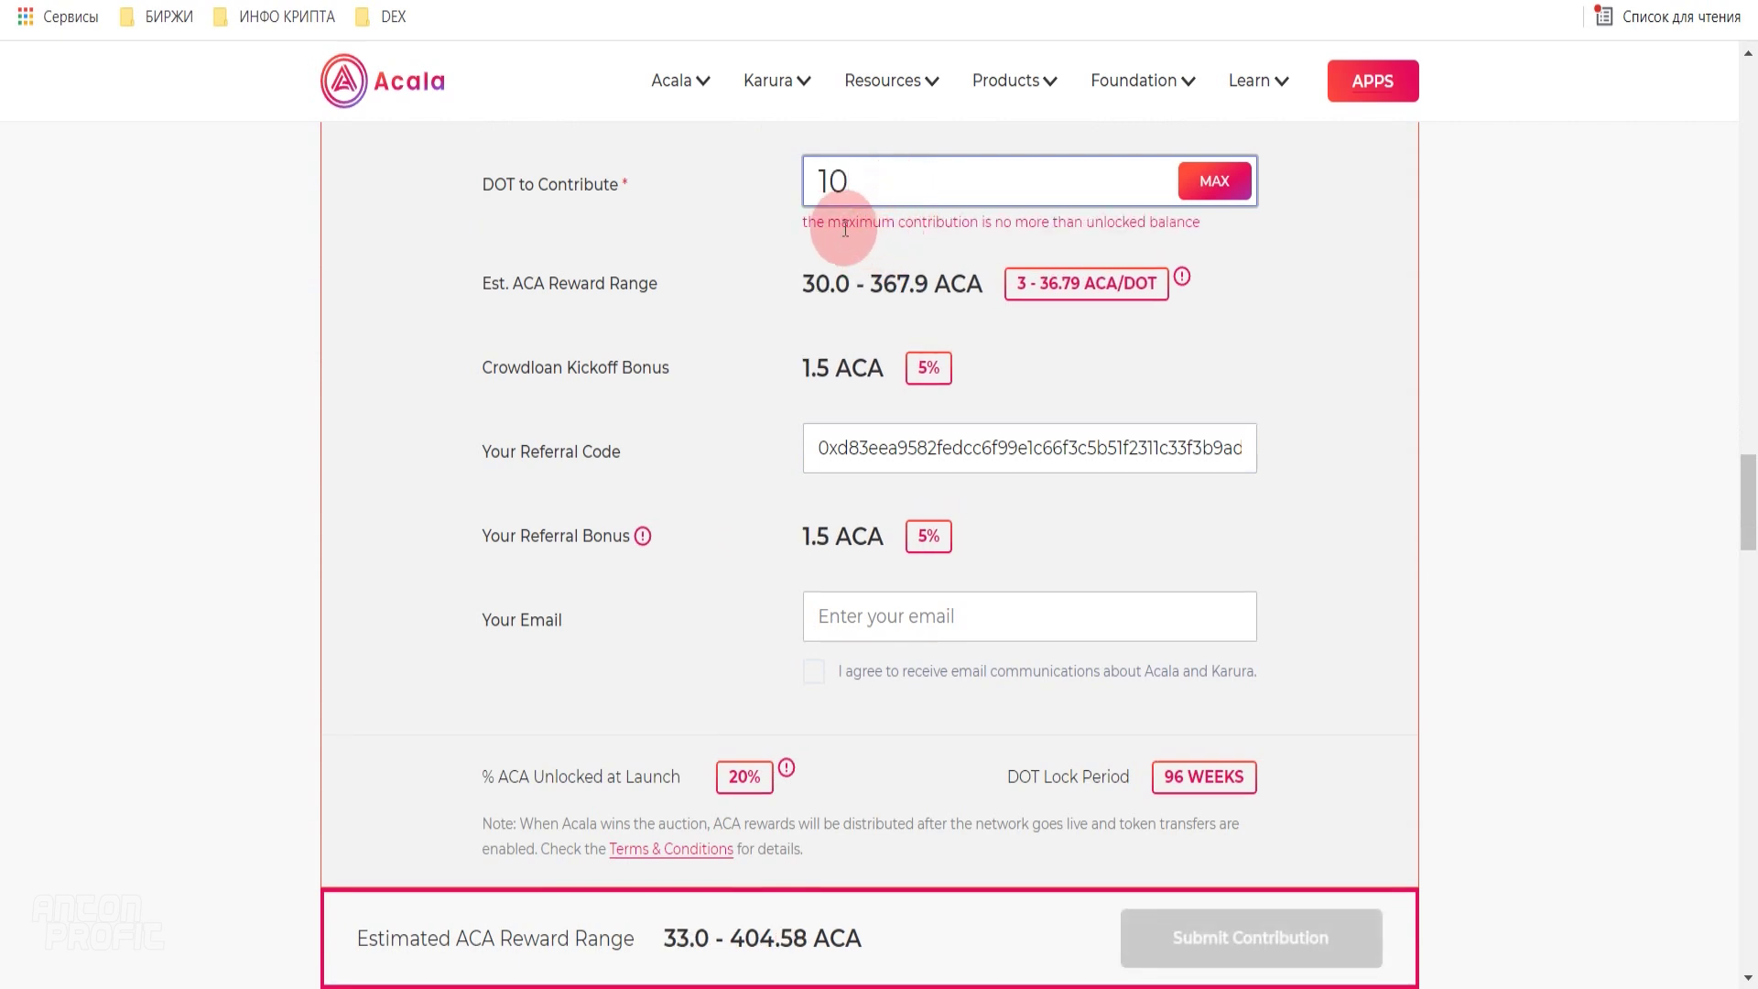
left_click_drag(798, 295, 850, 293)
left_click(888, 328)
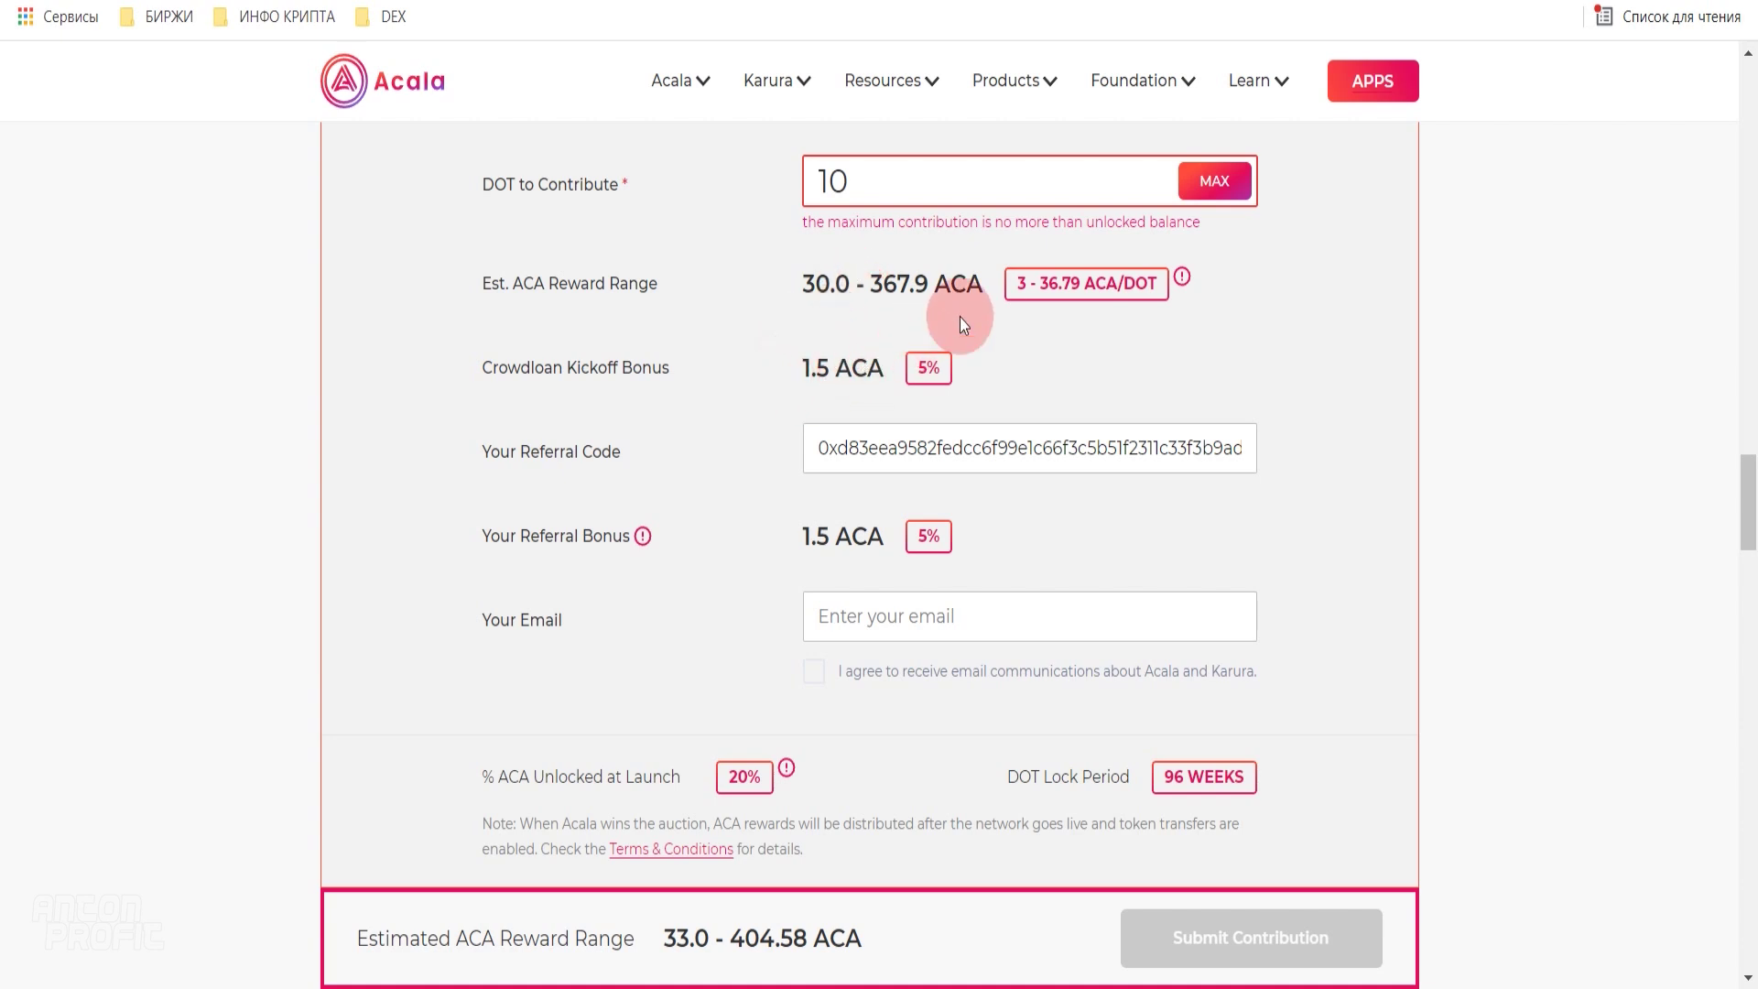
left_click_drag(795, 282, 850, 285)
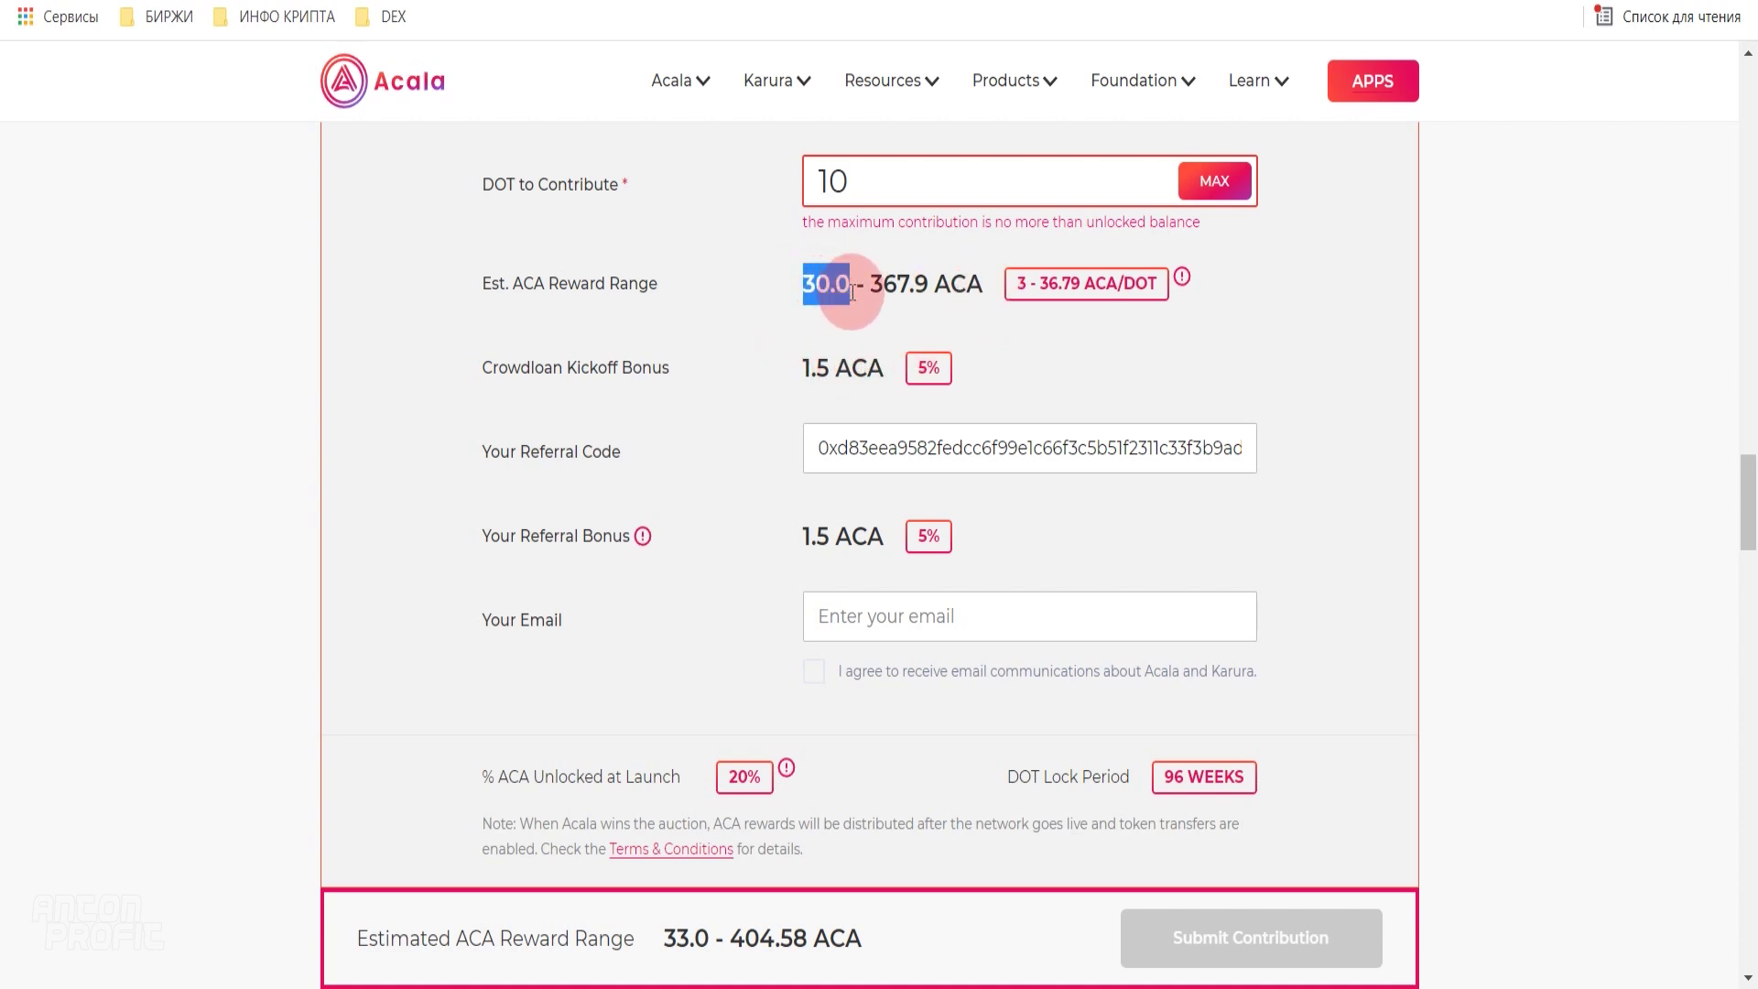
left_click(853, 326)
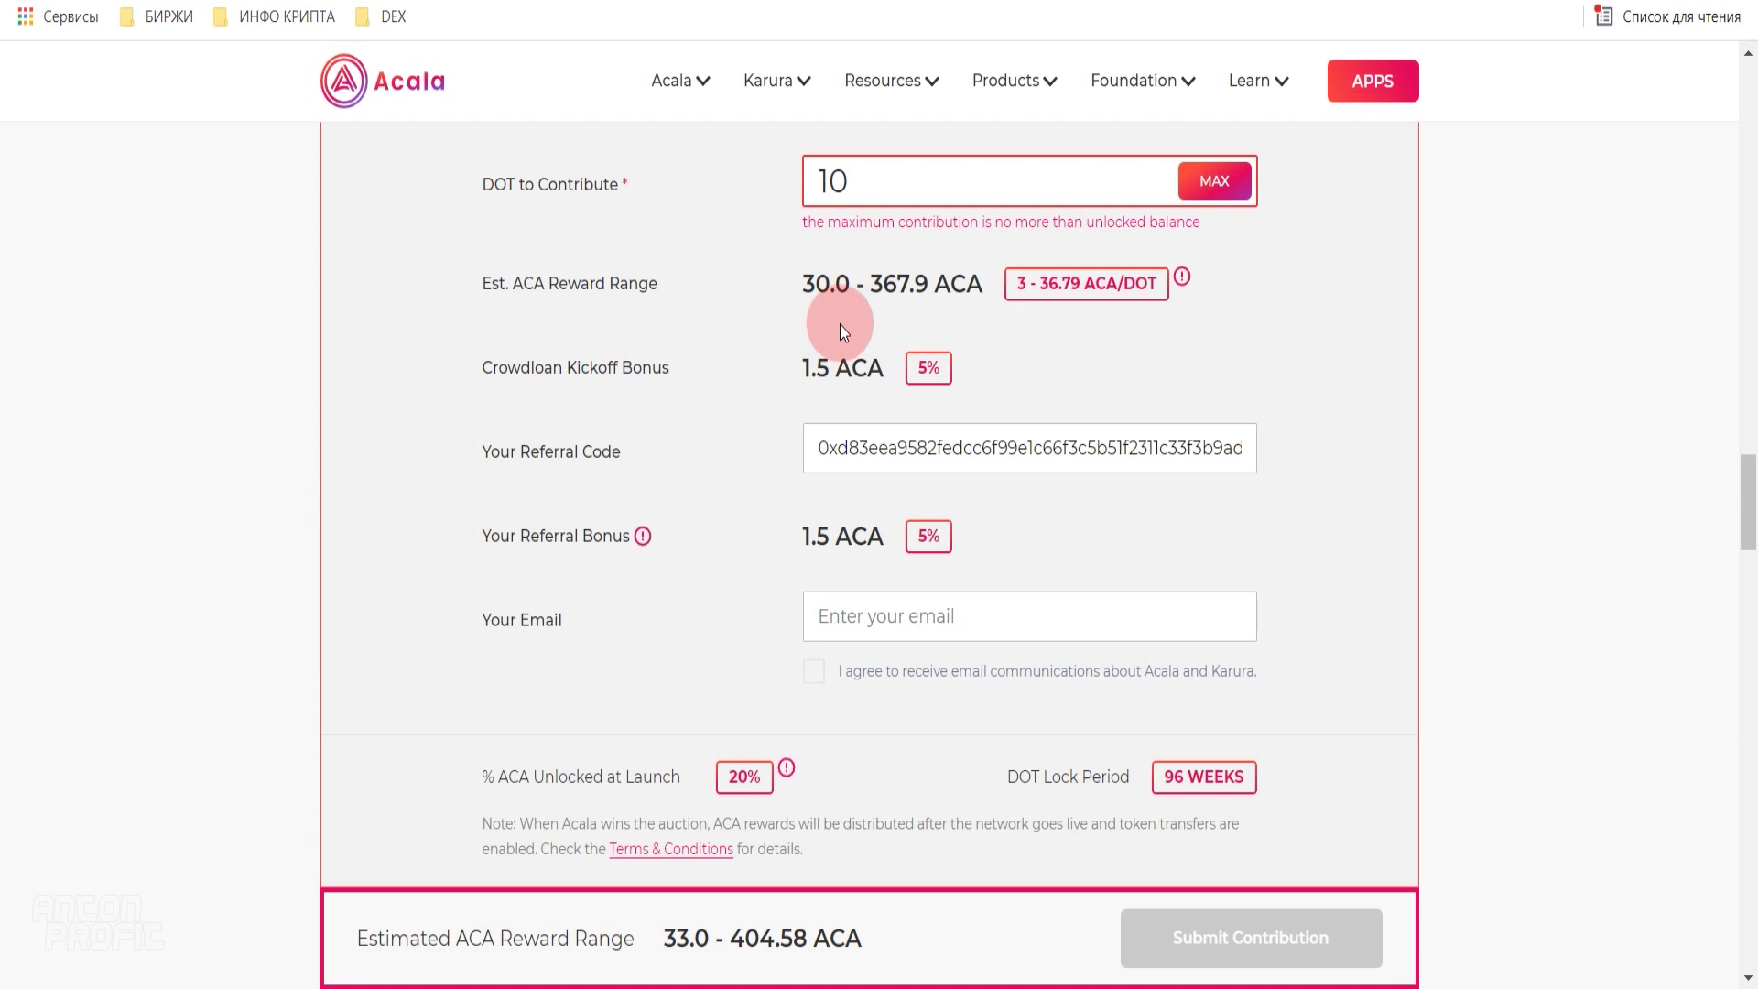
scroll(839, 326, "up", 15)
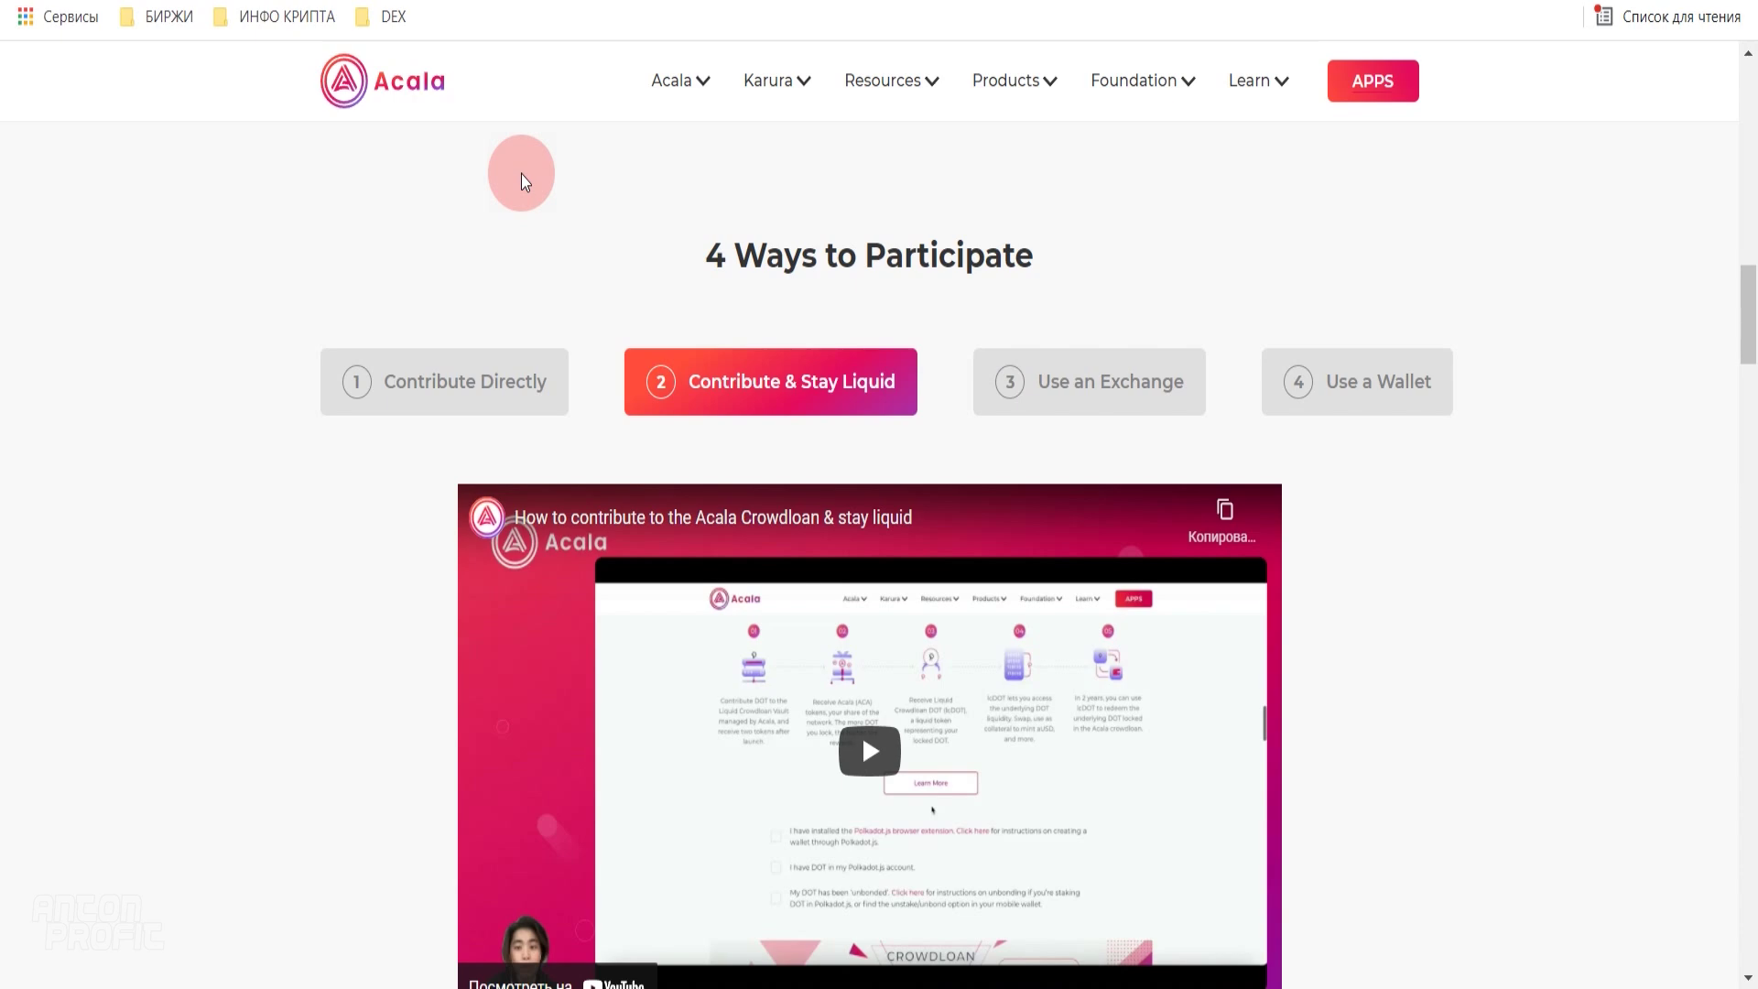
- Enter 10 in the DOT to Contribute field of the liquid contribution calculator
scroll(1400, 465, "down", 1)
scroll(1399, 465, "down", 12)
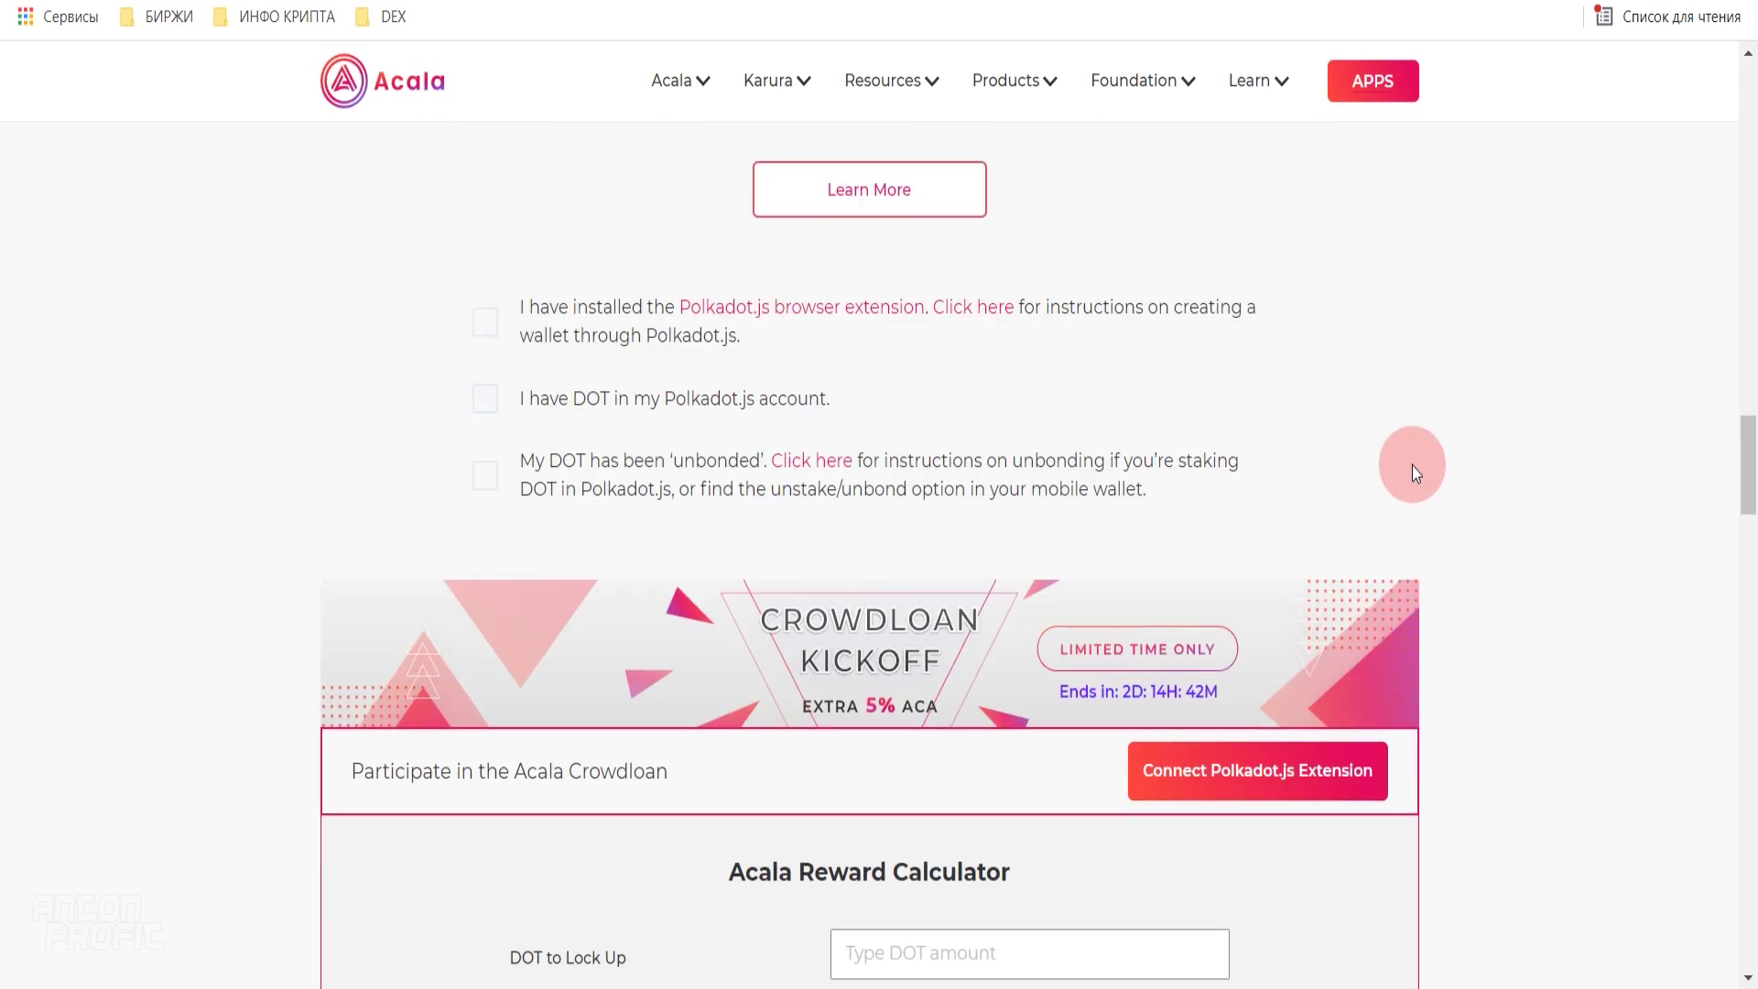
scroll(1406, 464, "down", 7)
left_click(906, 188)
type("10")
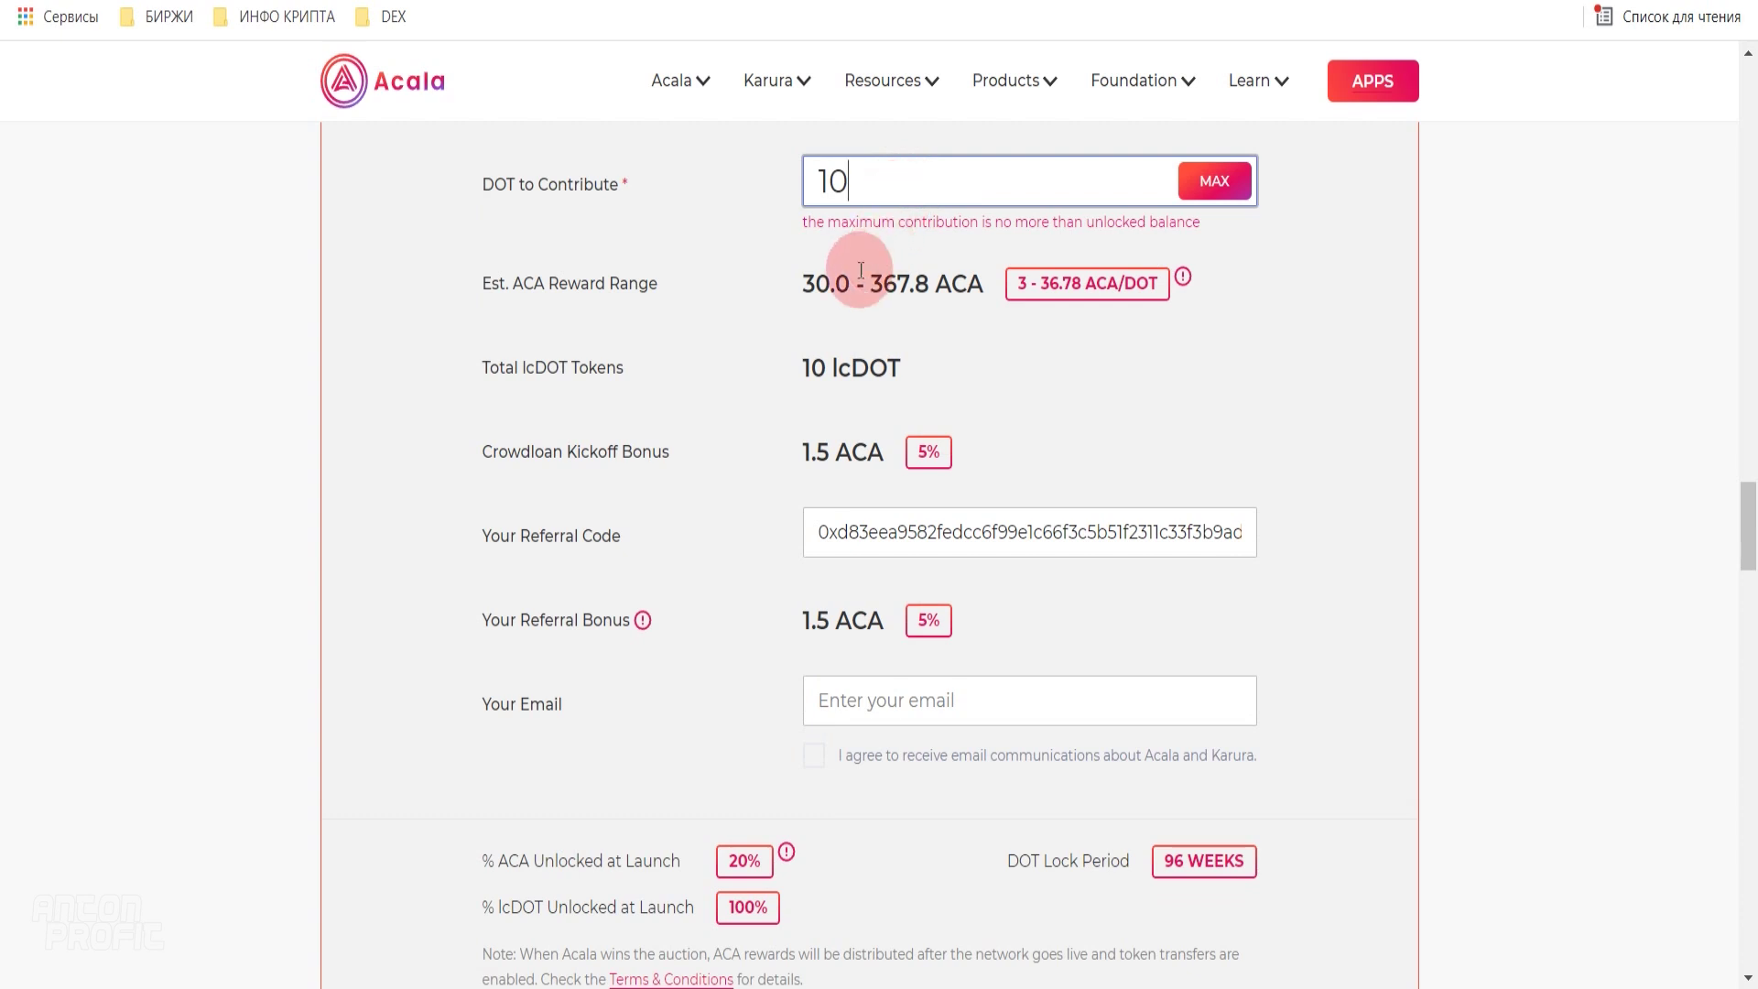
- Point out the minimum ACA reward estimate and the 10 lcDOT total
left_click_drag(791, 279, 847, 283)
left_click_drag(802, 367, 922, 381)
left_click(887, 389)
left_click(804, 367)
left_click_drag(804, 367, 930, 373)
left_click(954, 375)
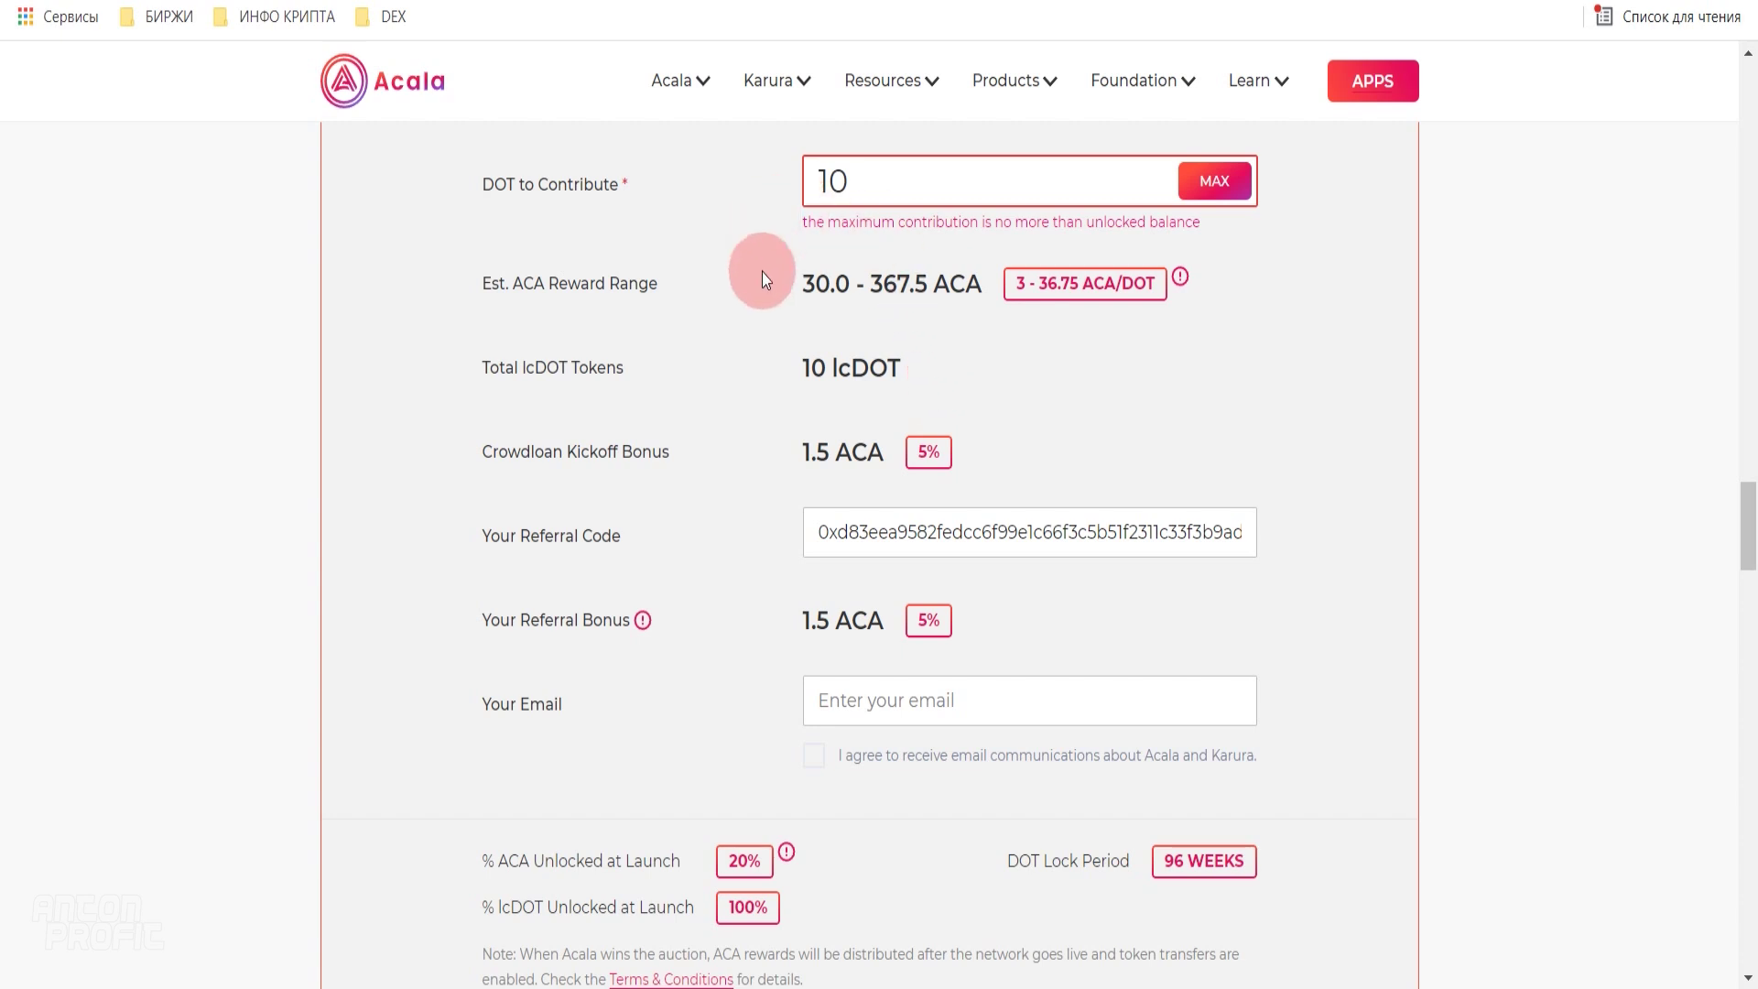
left_click_drag(803, 366, 904, 368)
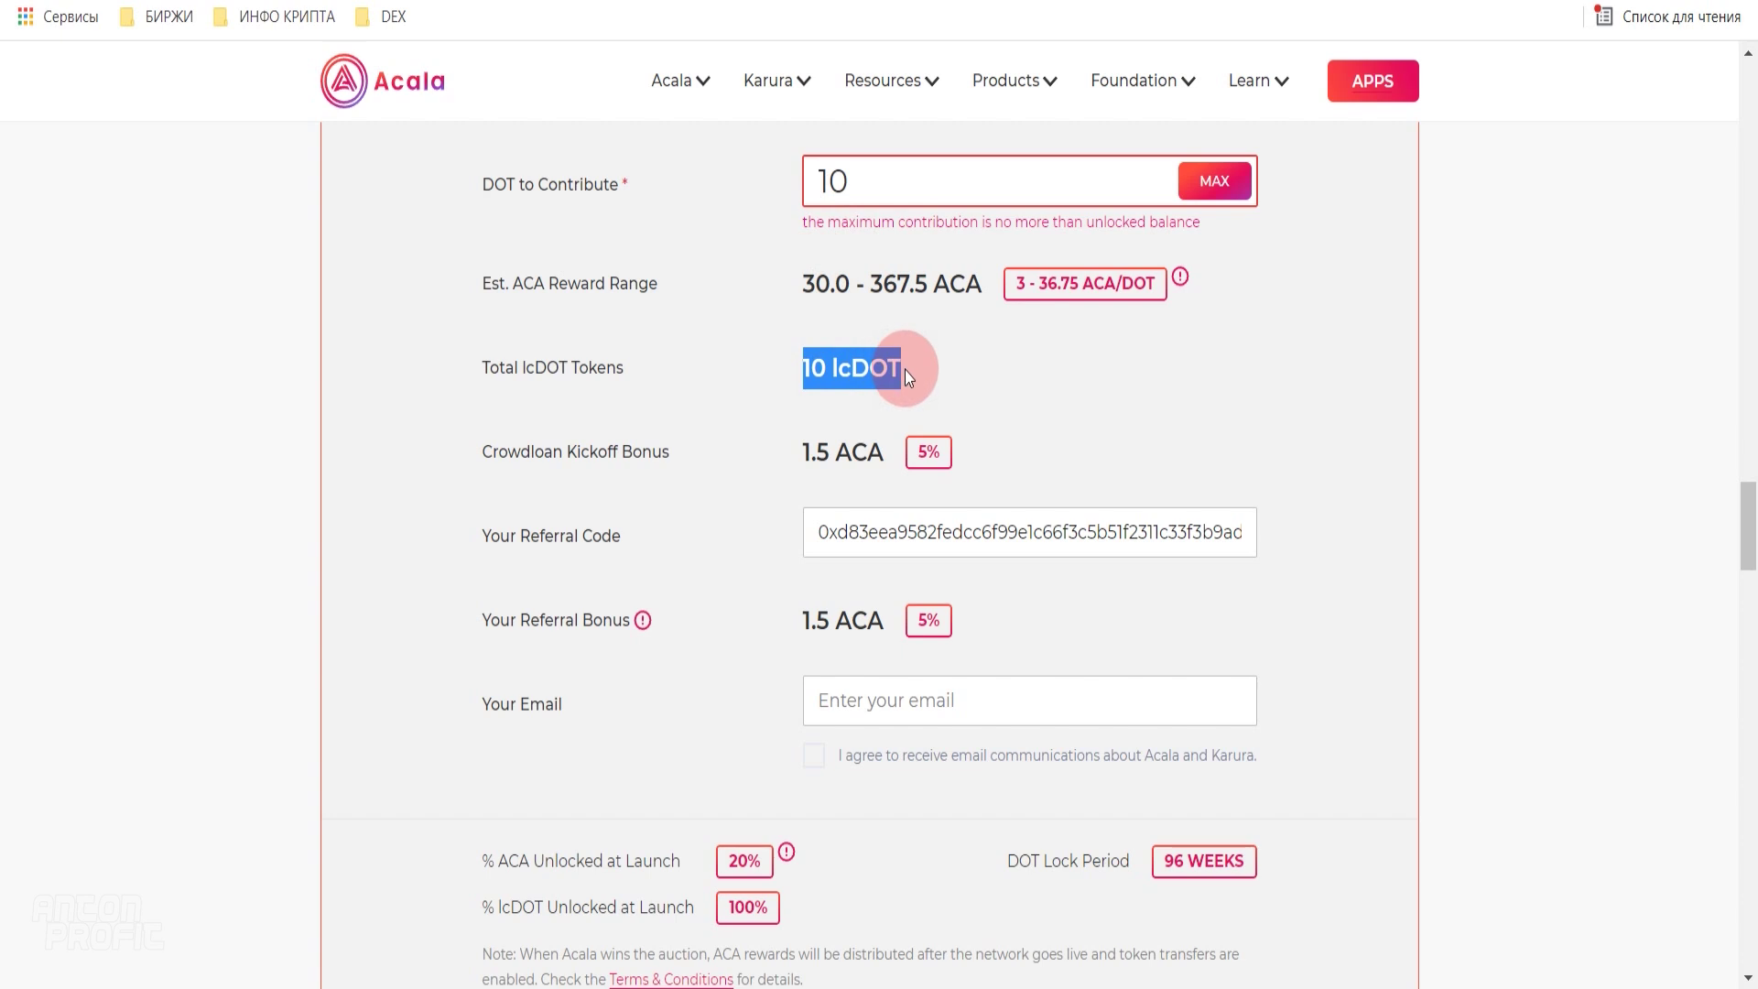
left_click(962, 376)
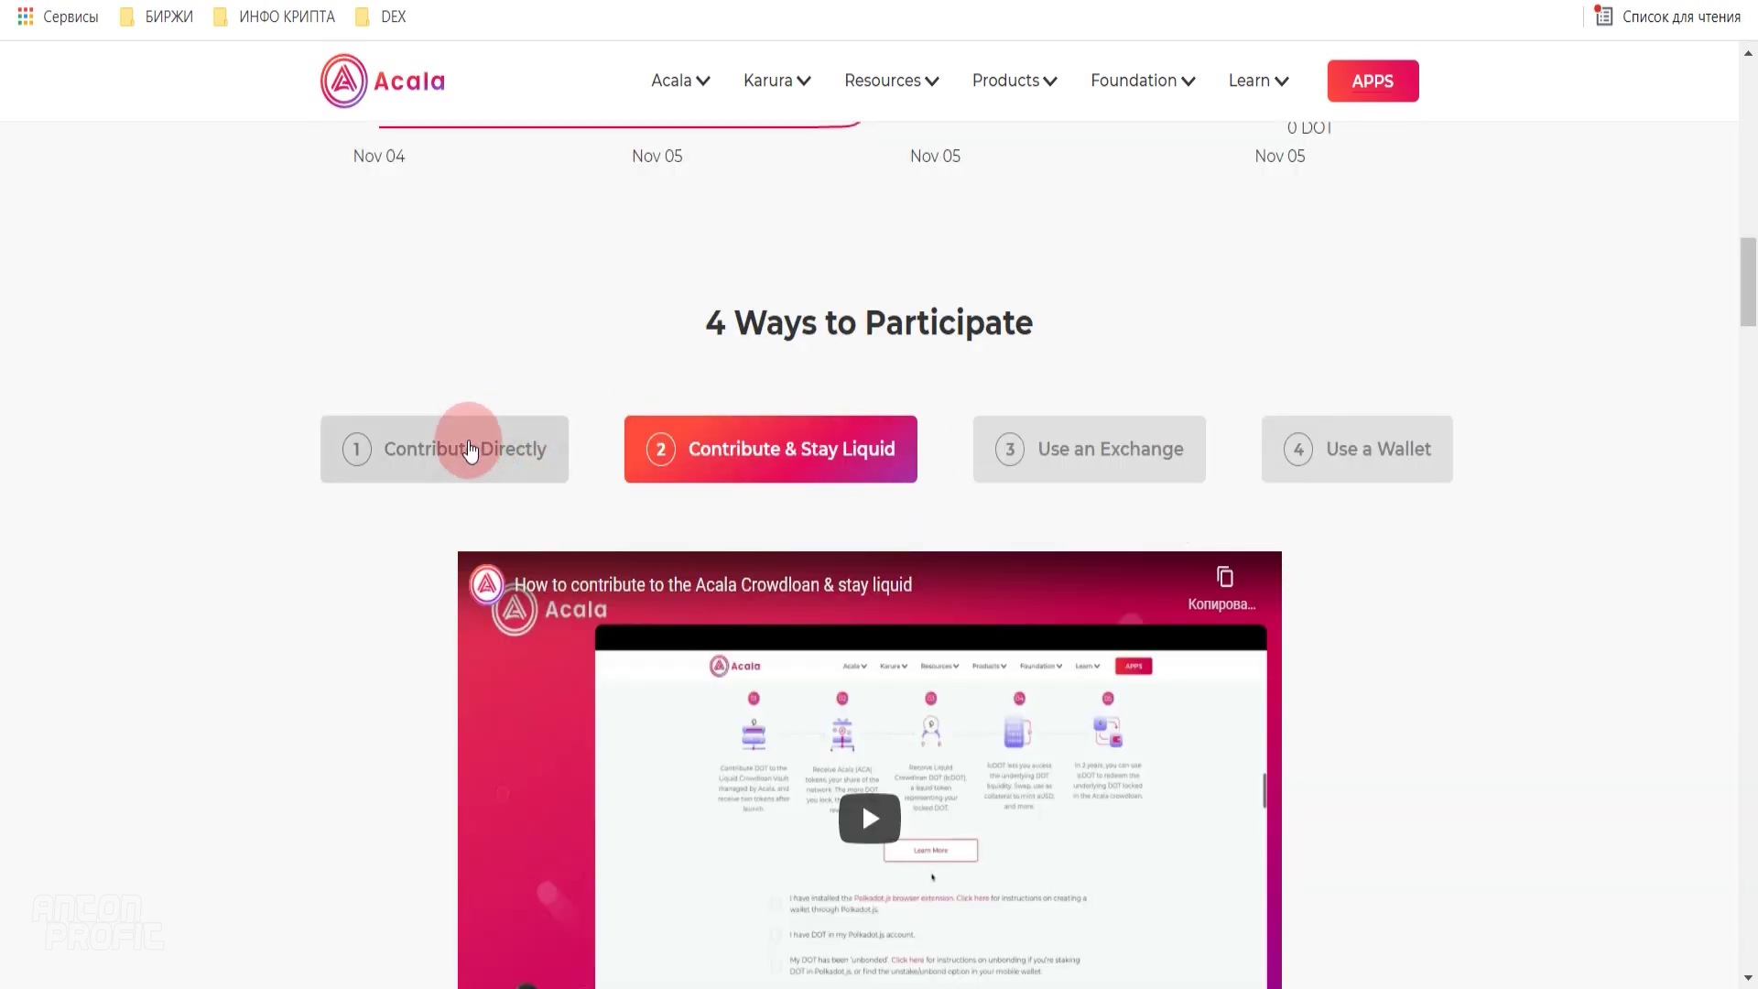
- Switch the participation options back to Contribute Directly
left_click(458, 443)
left_click(636, 457)
left_click(491, 448)
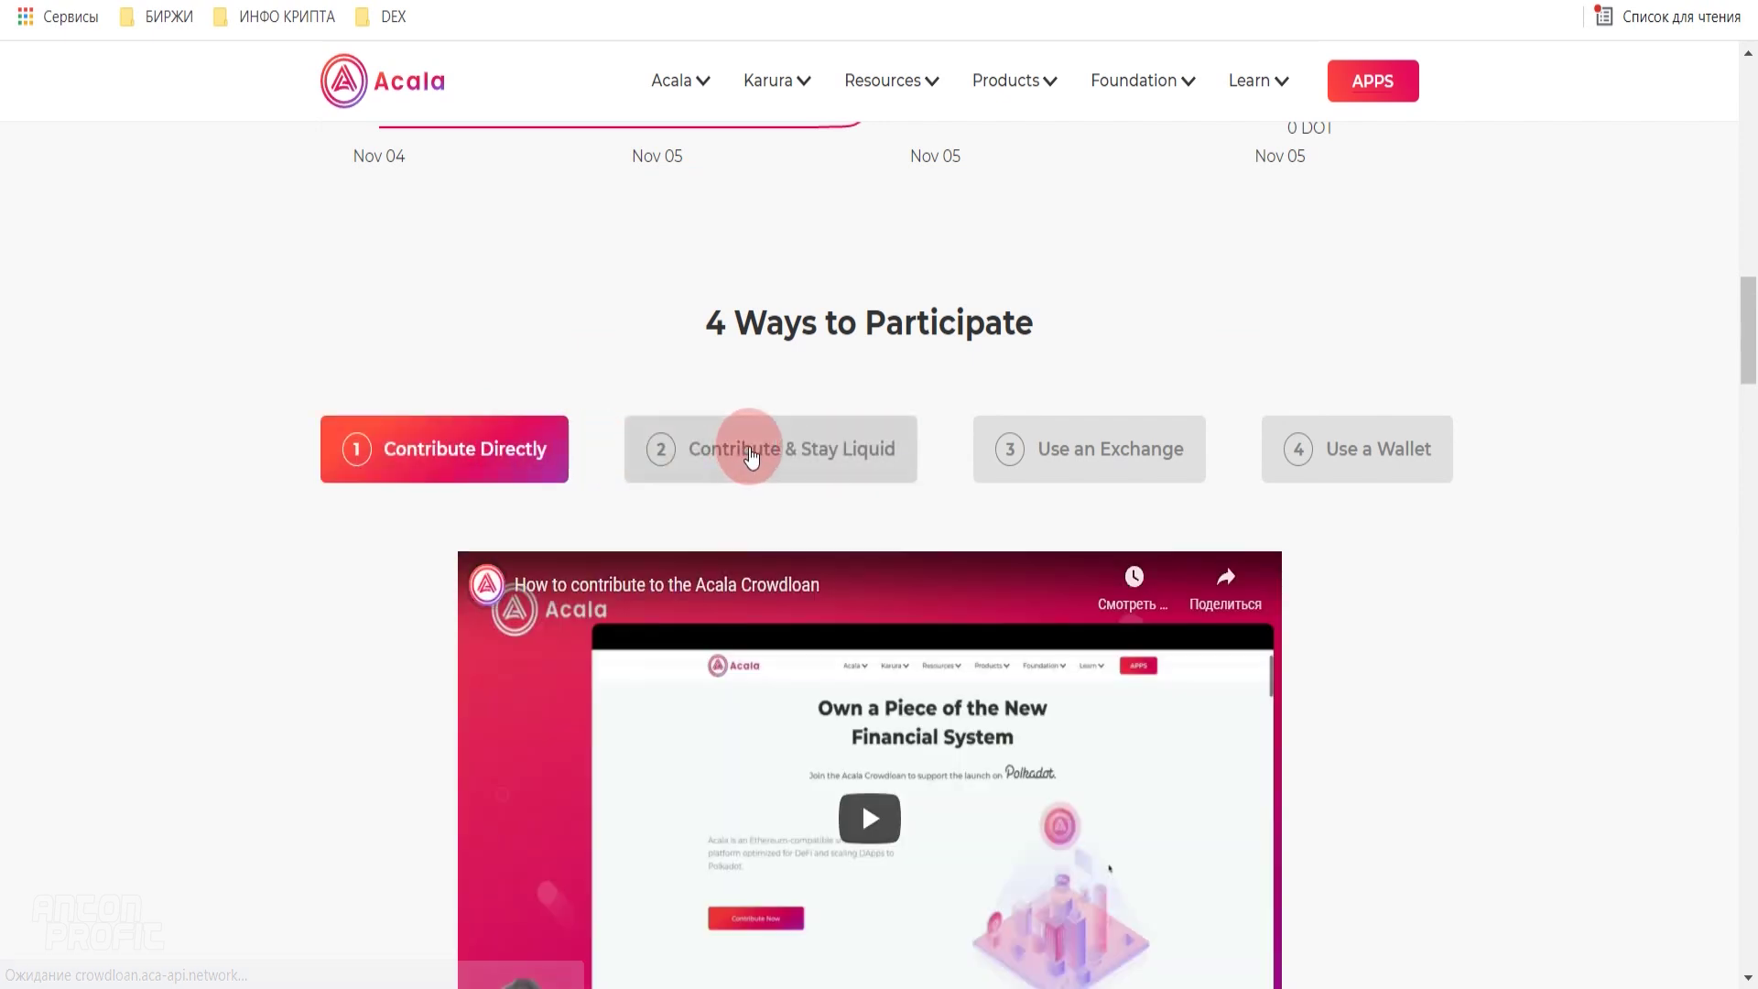
- Under Contribute & Stay Liquid, confirm the extension is installed, DOT is held, and DOT is unbonded
left_click(751, 455)
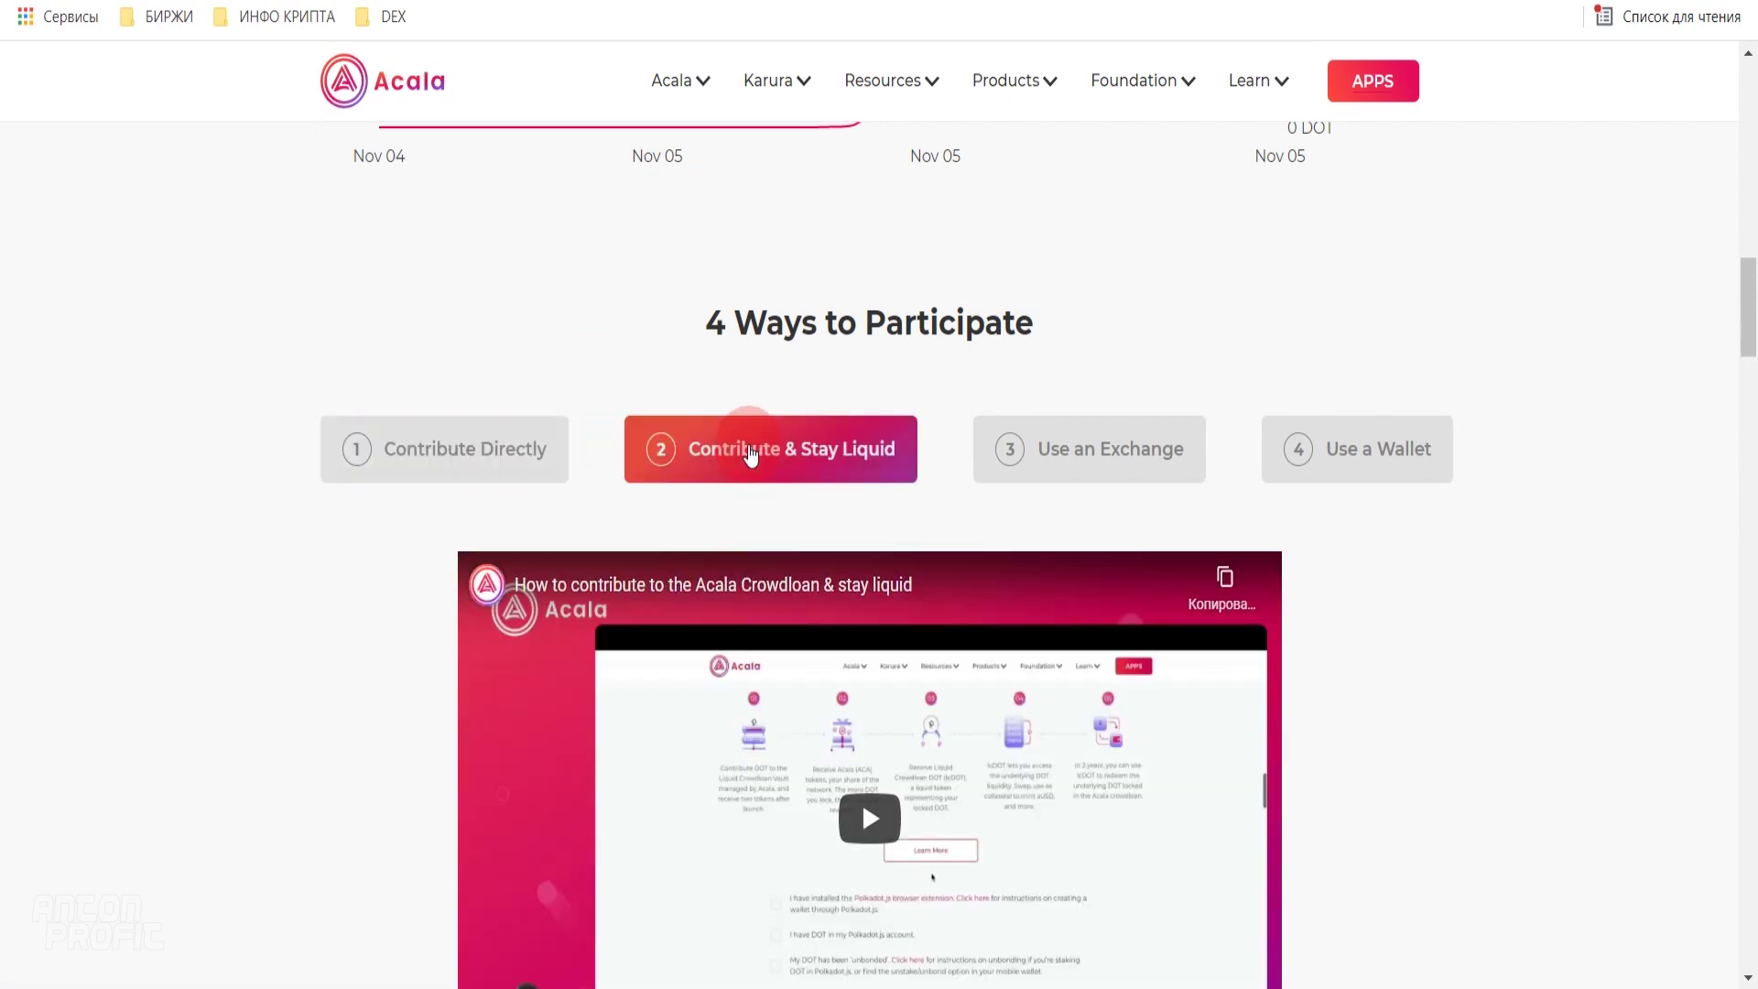
scroll(750, 453, "down", 12)
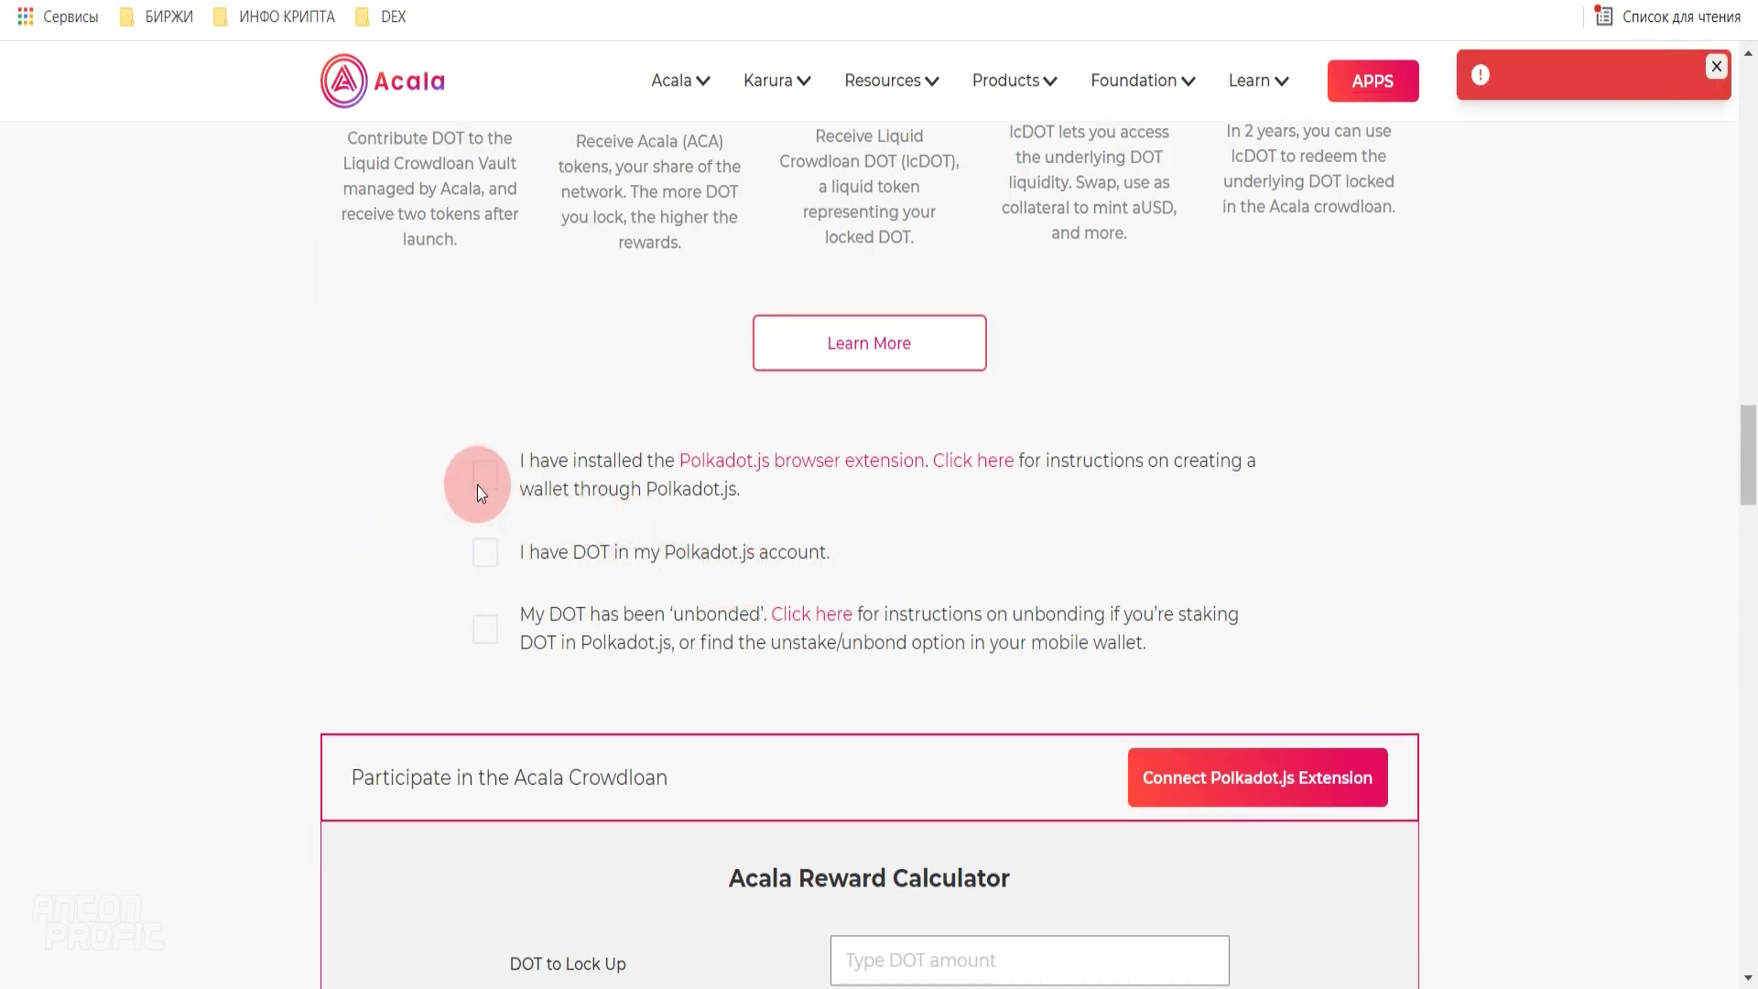
left_click(484, 475)
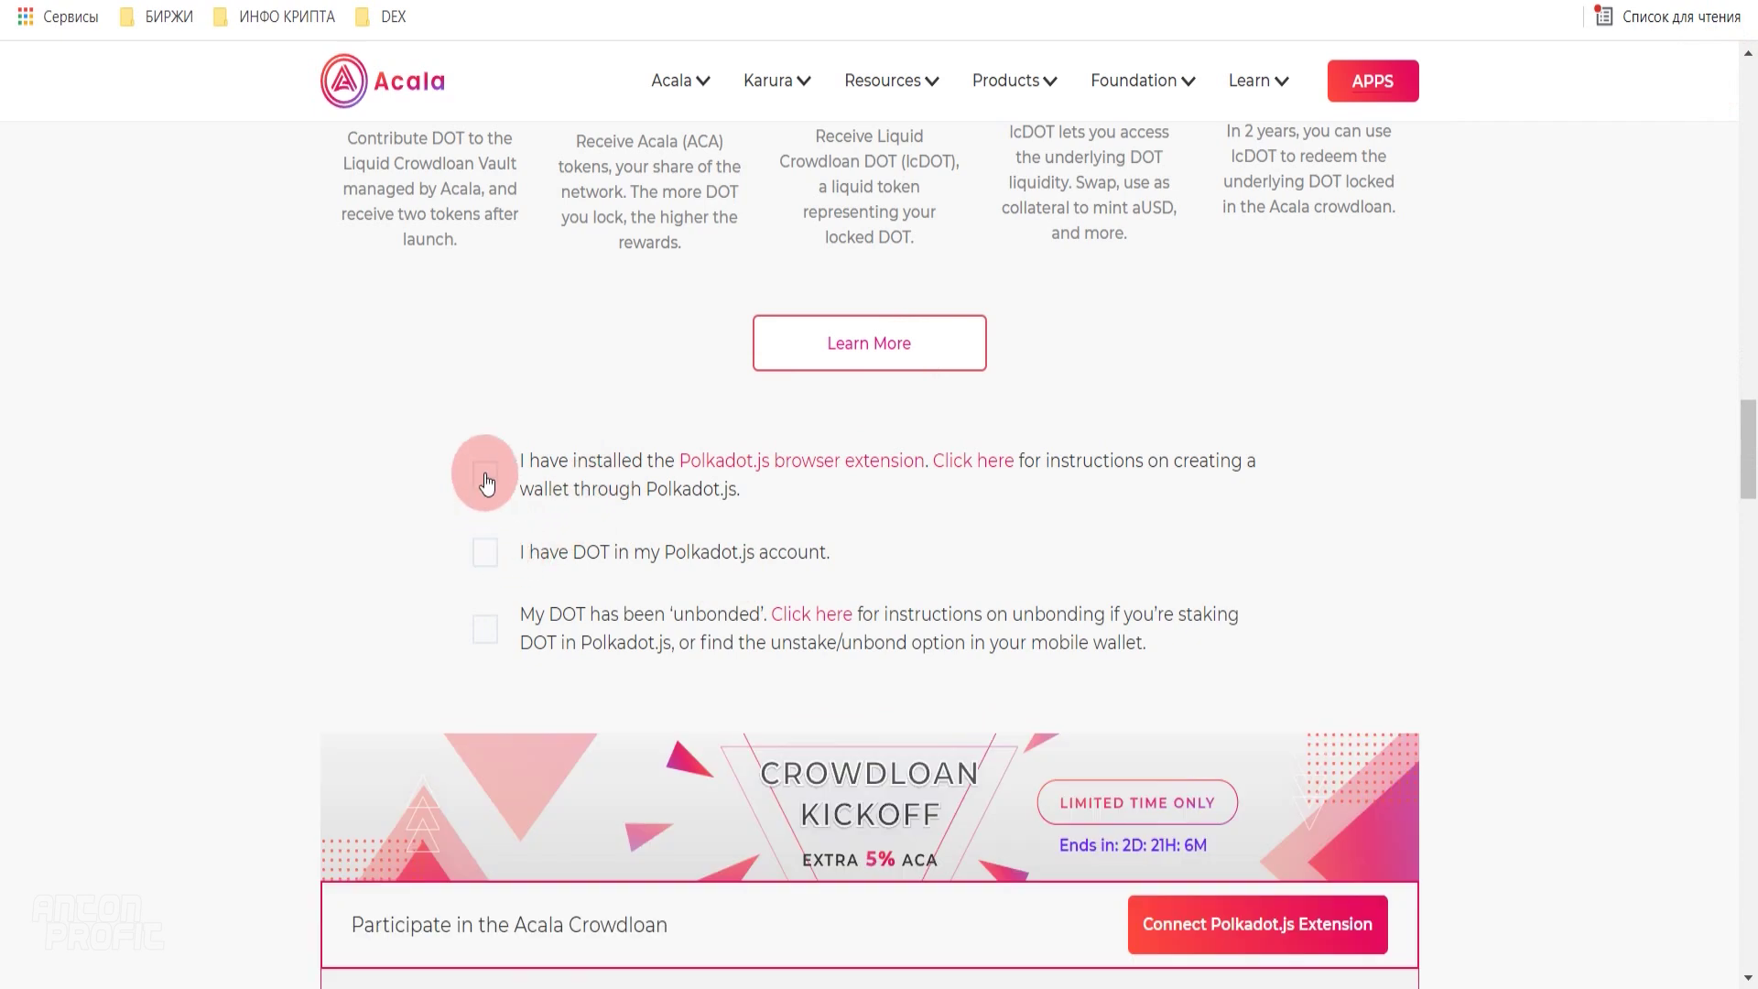
left_click(483, 568)
left_click(485, 629)
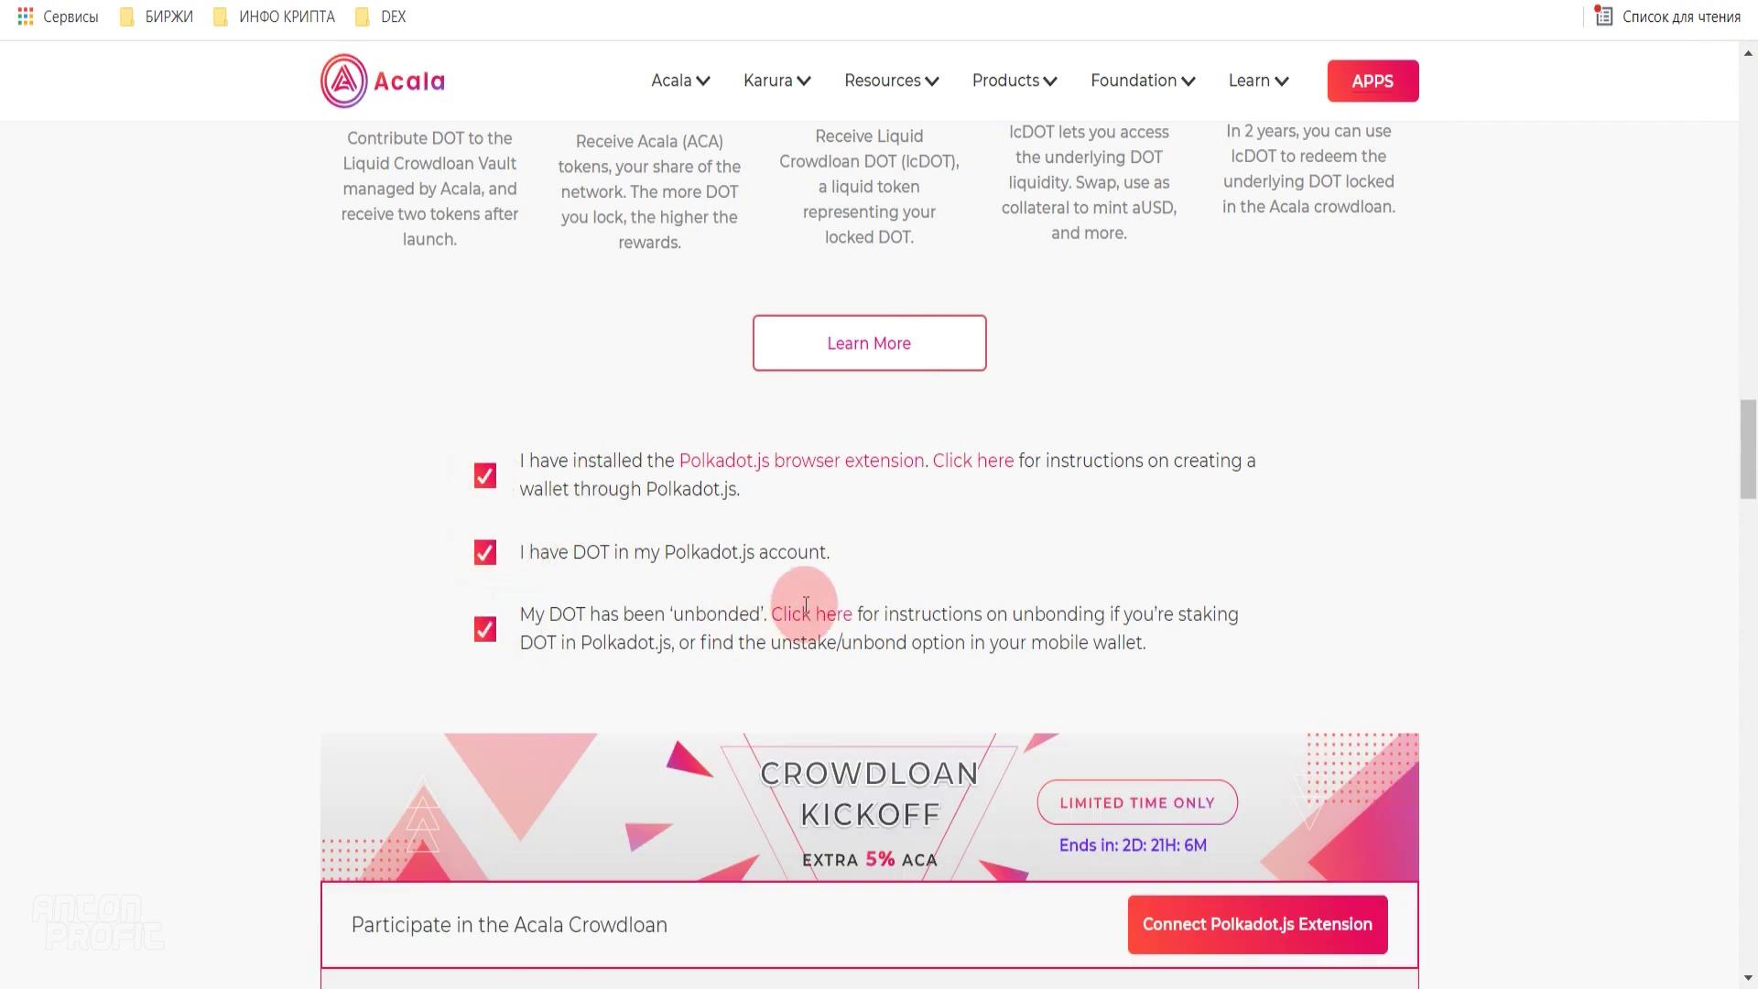
- Connect the Polkadot.js wallet and accept the Terms & Conditions and Privacy Policy
scroll(806, 603, "down", 3)
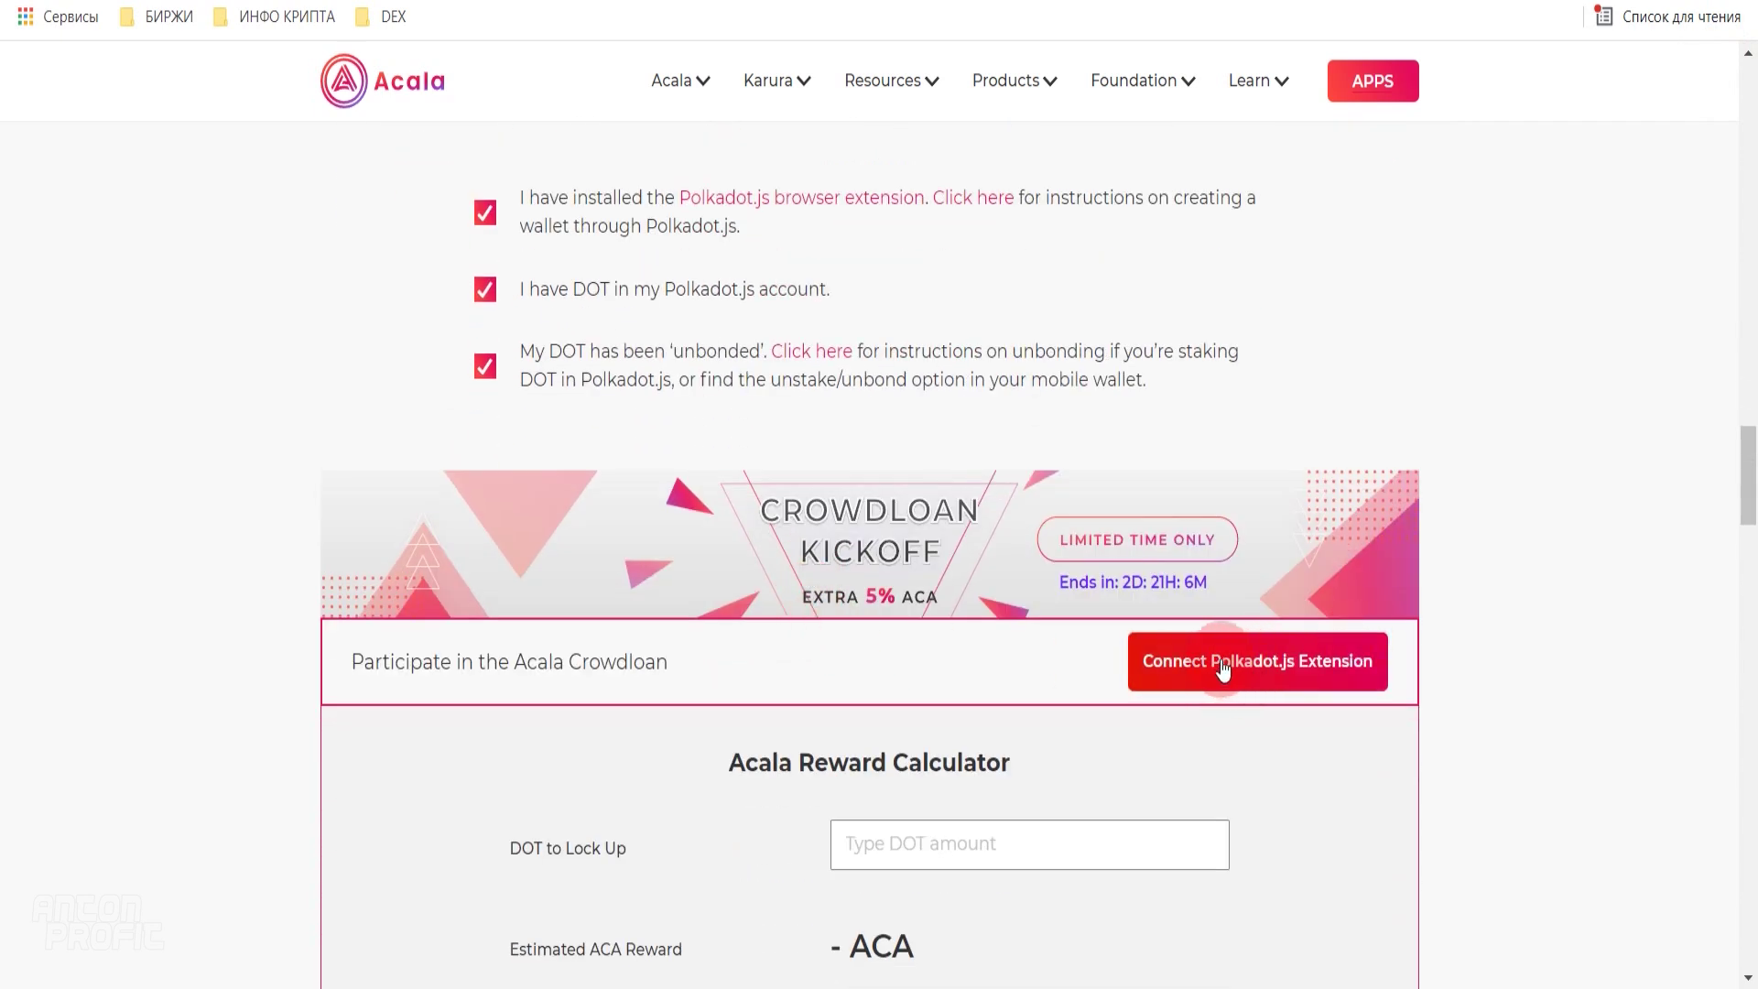
left_click(1254, 674)
scroll(1252, 665, "down", 4)
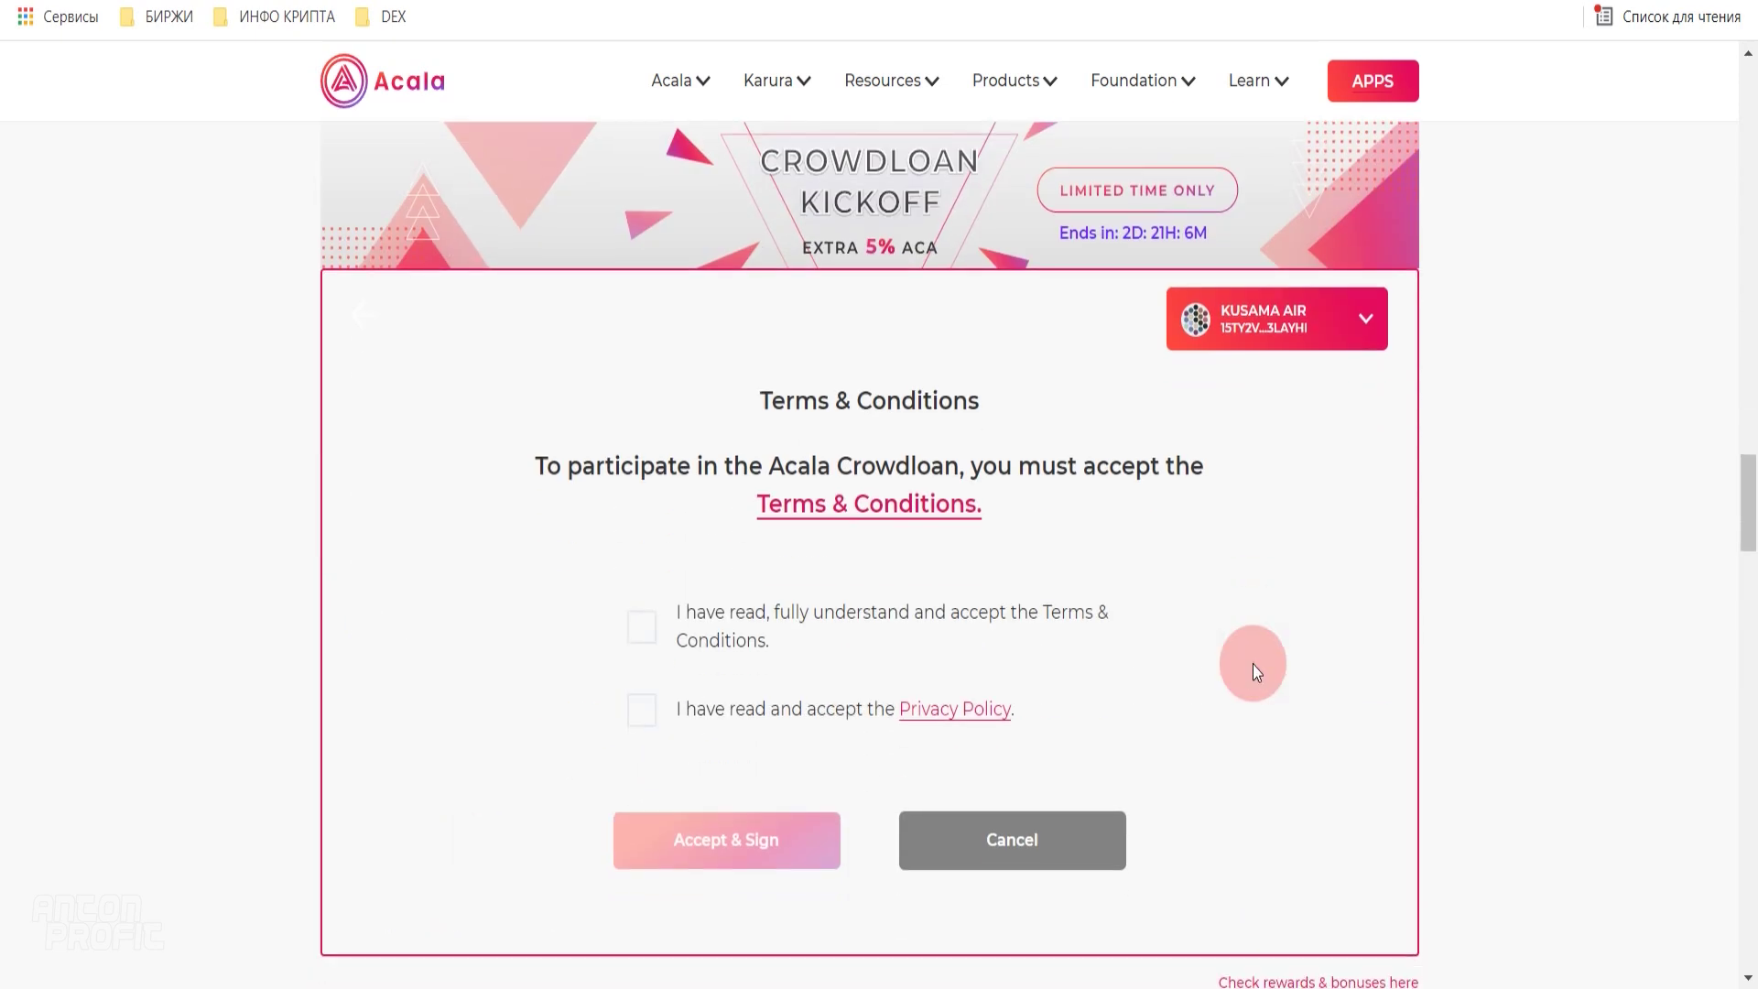
left_click(642, 632)
left_click(640, 711)
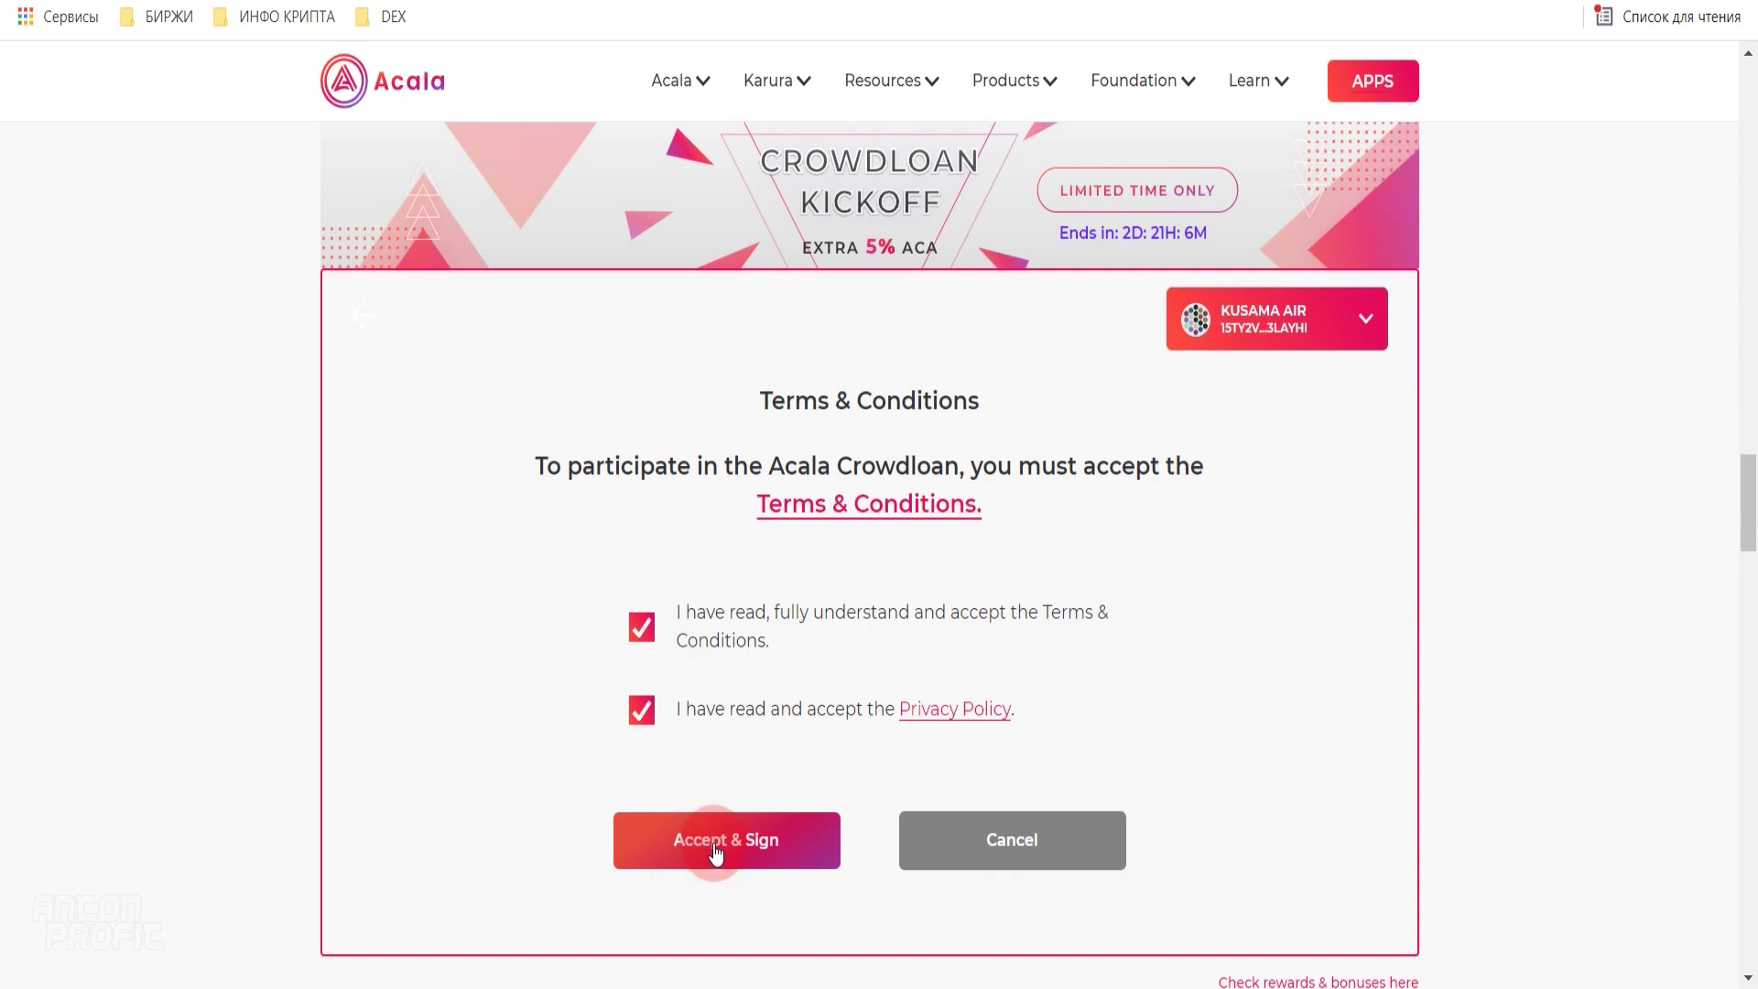
- Accept & Sign the terms, enter the account password, remember it for 15 minutes, and sign
left_click(711, 851)
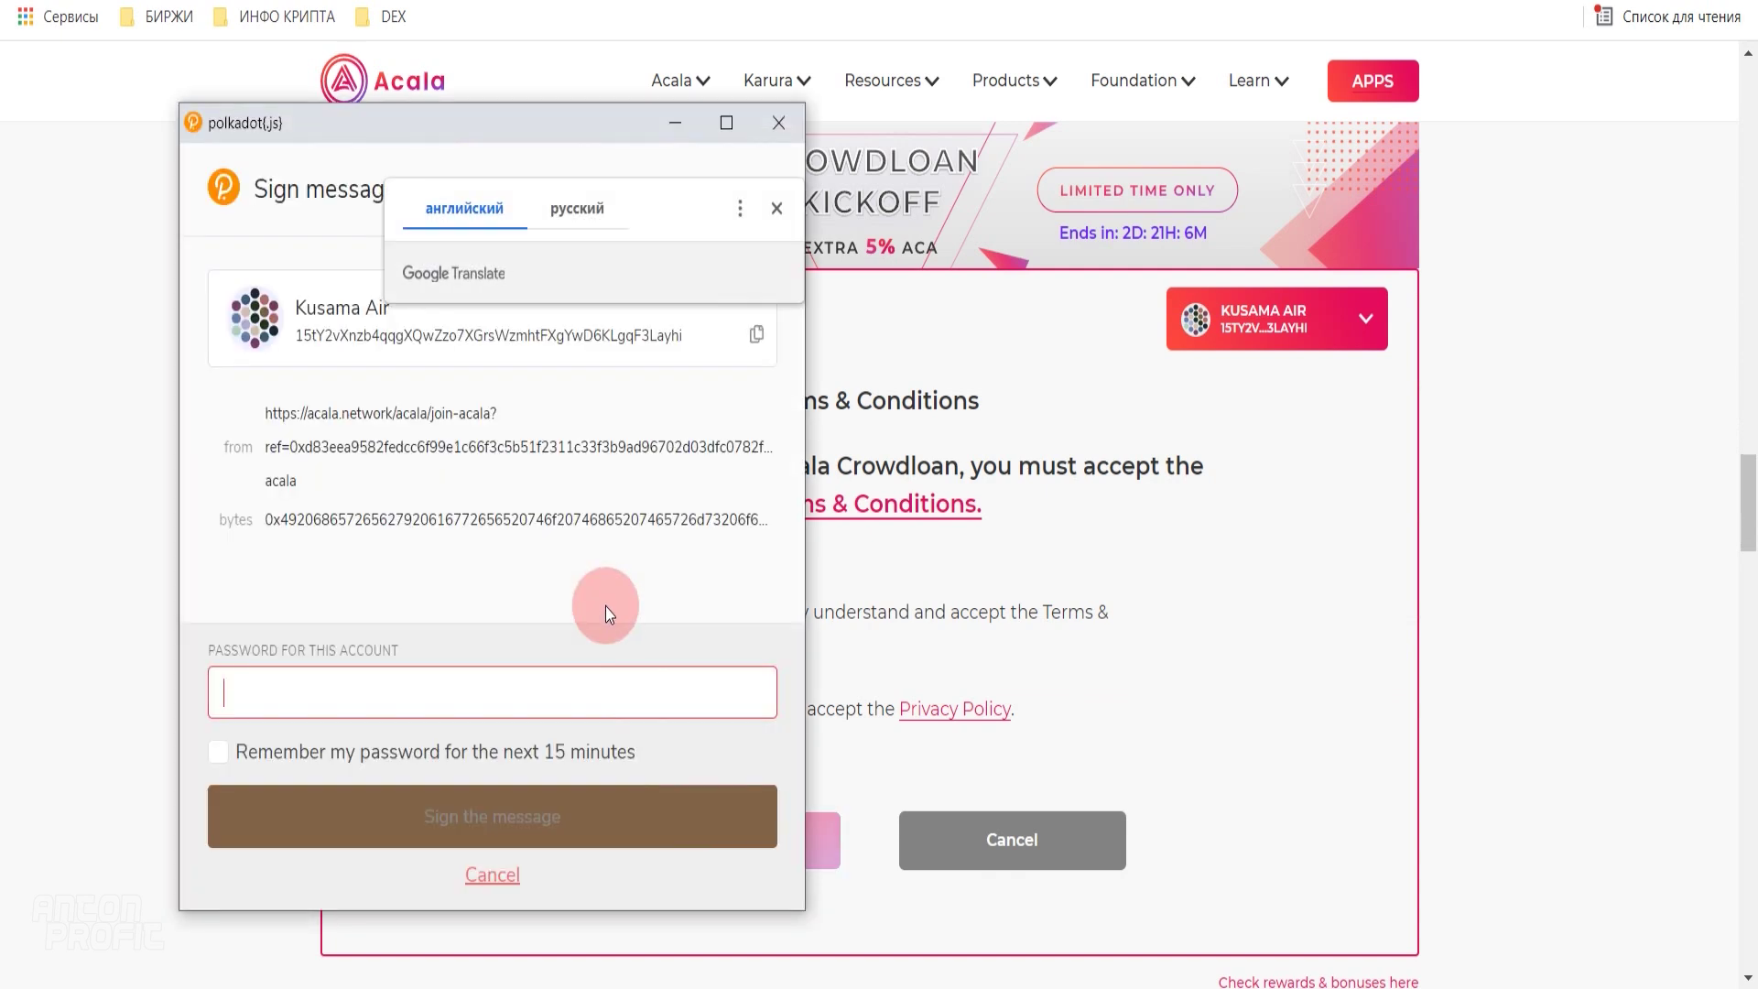
key("ctrl+v")
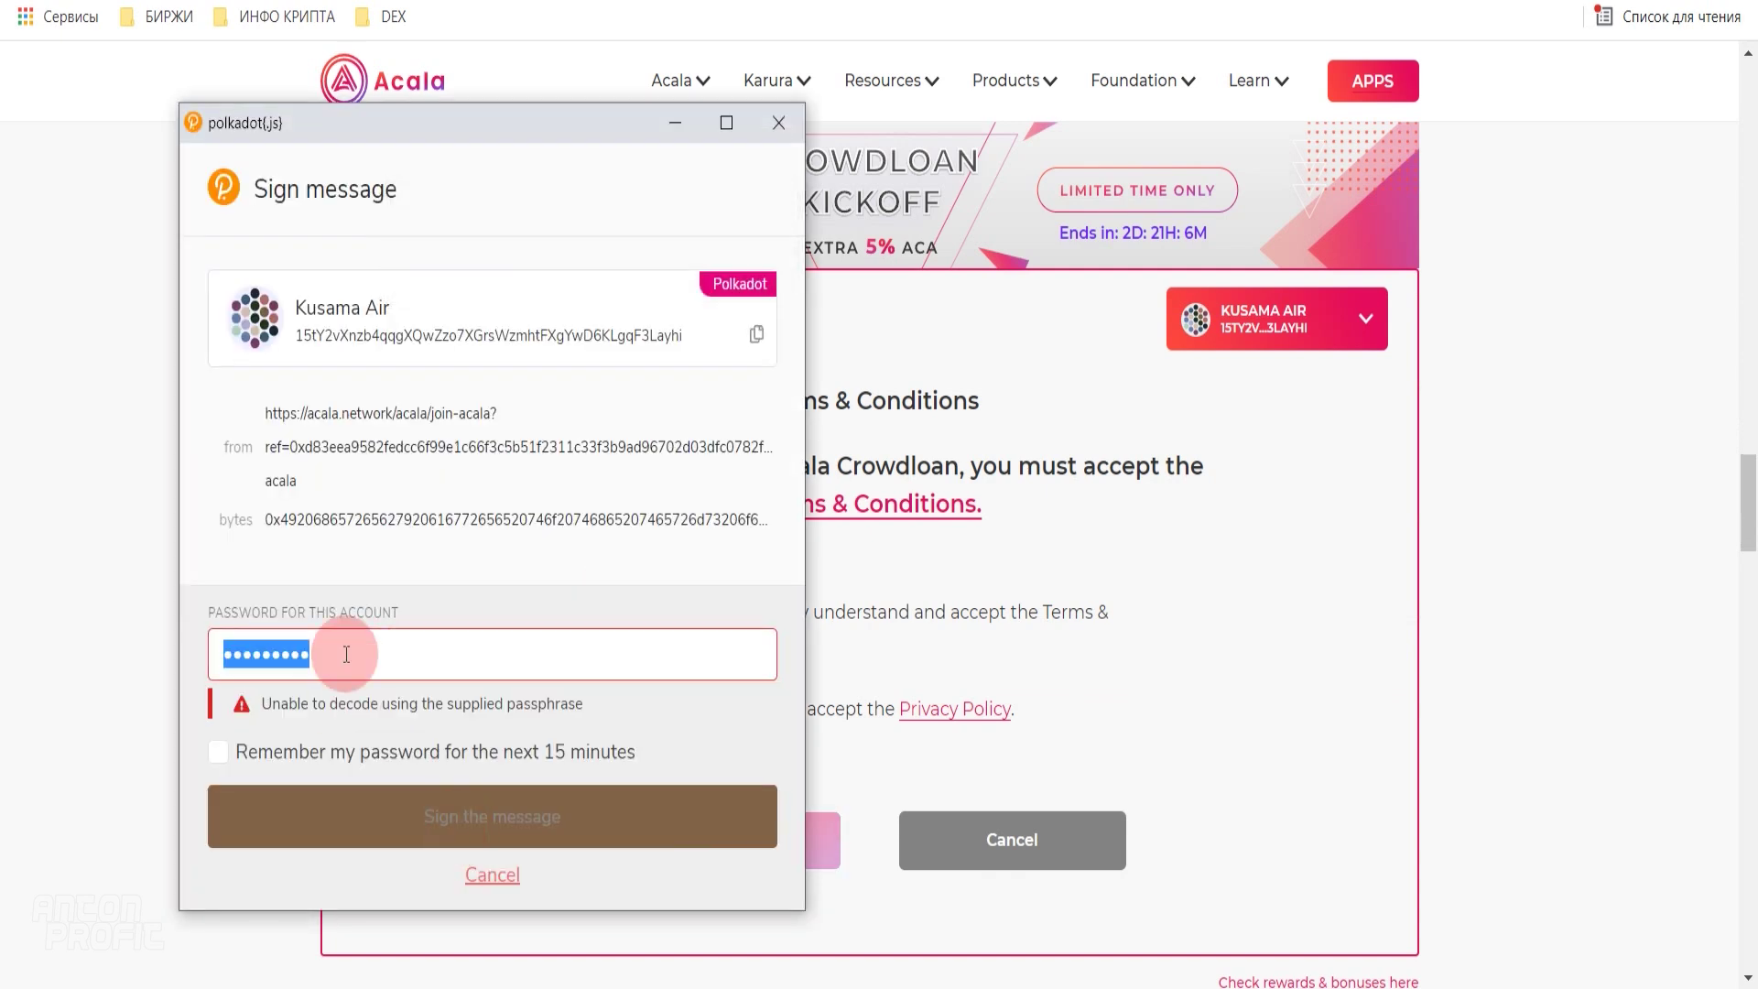
left_click(217, 751)
left_click(479, 820)
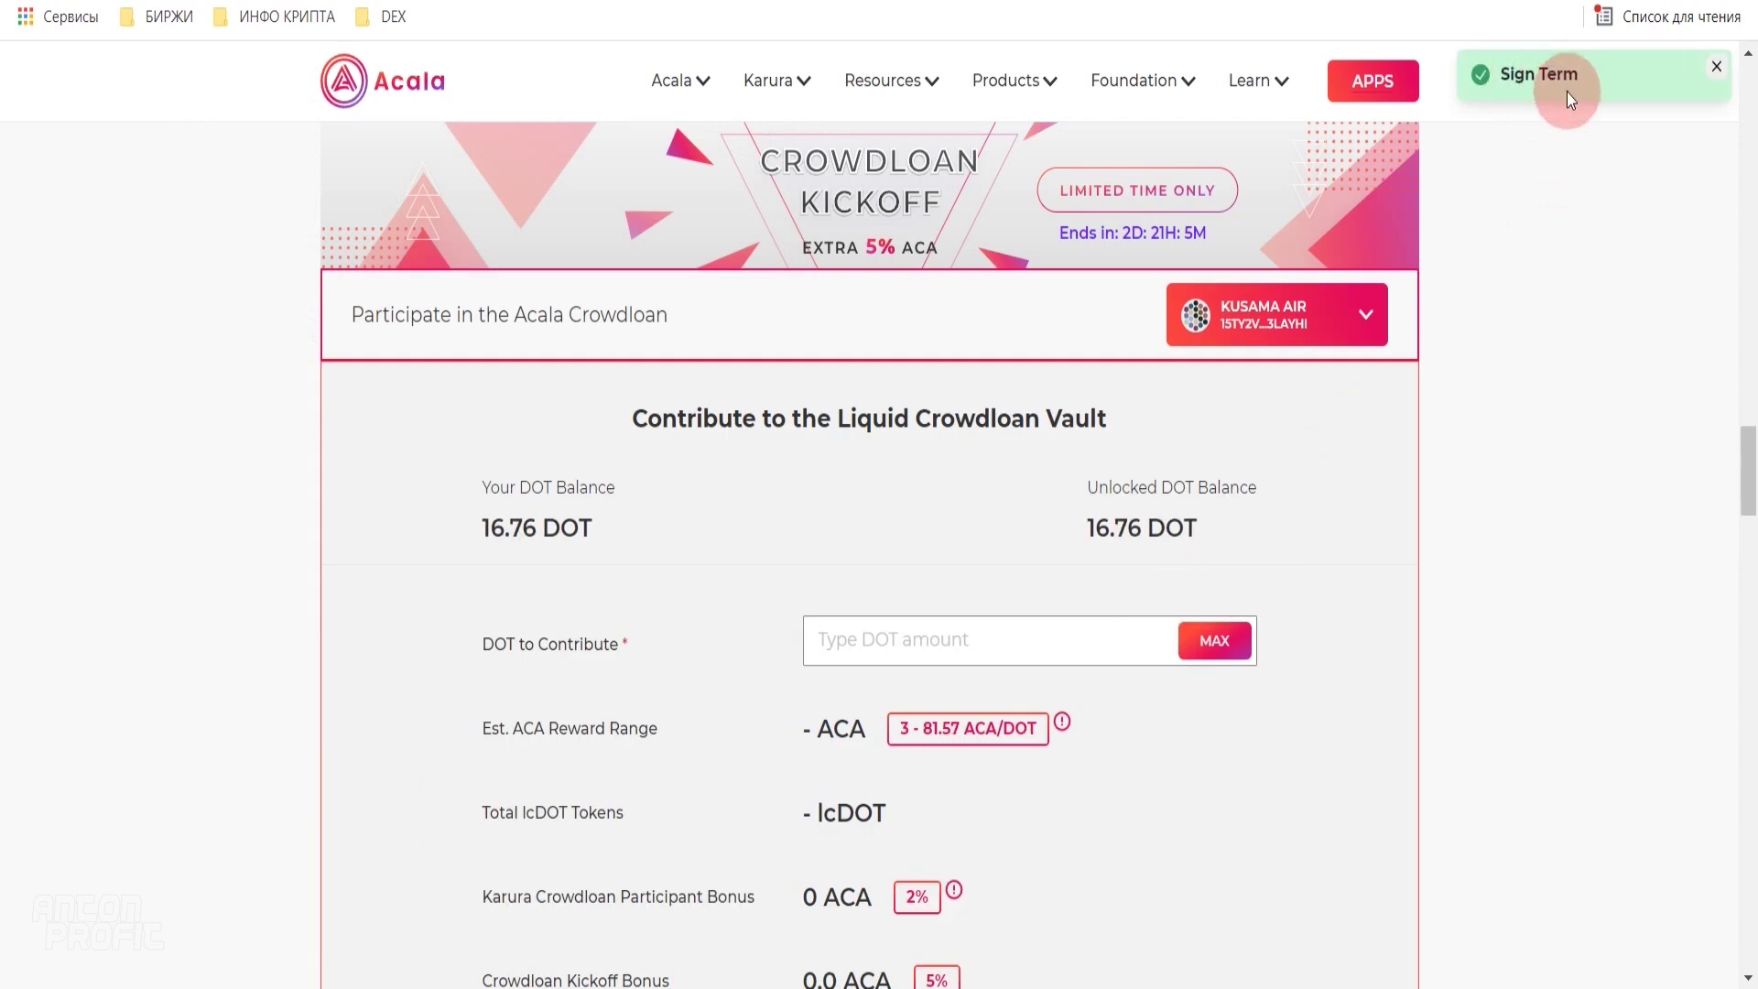
- Enter 10 DOT as the contribution amount in the vault form
left_click(1371, 324)
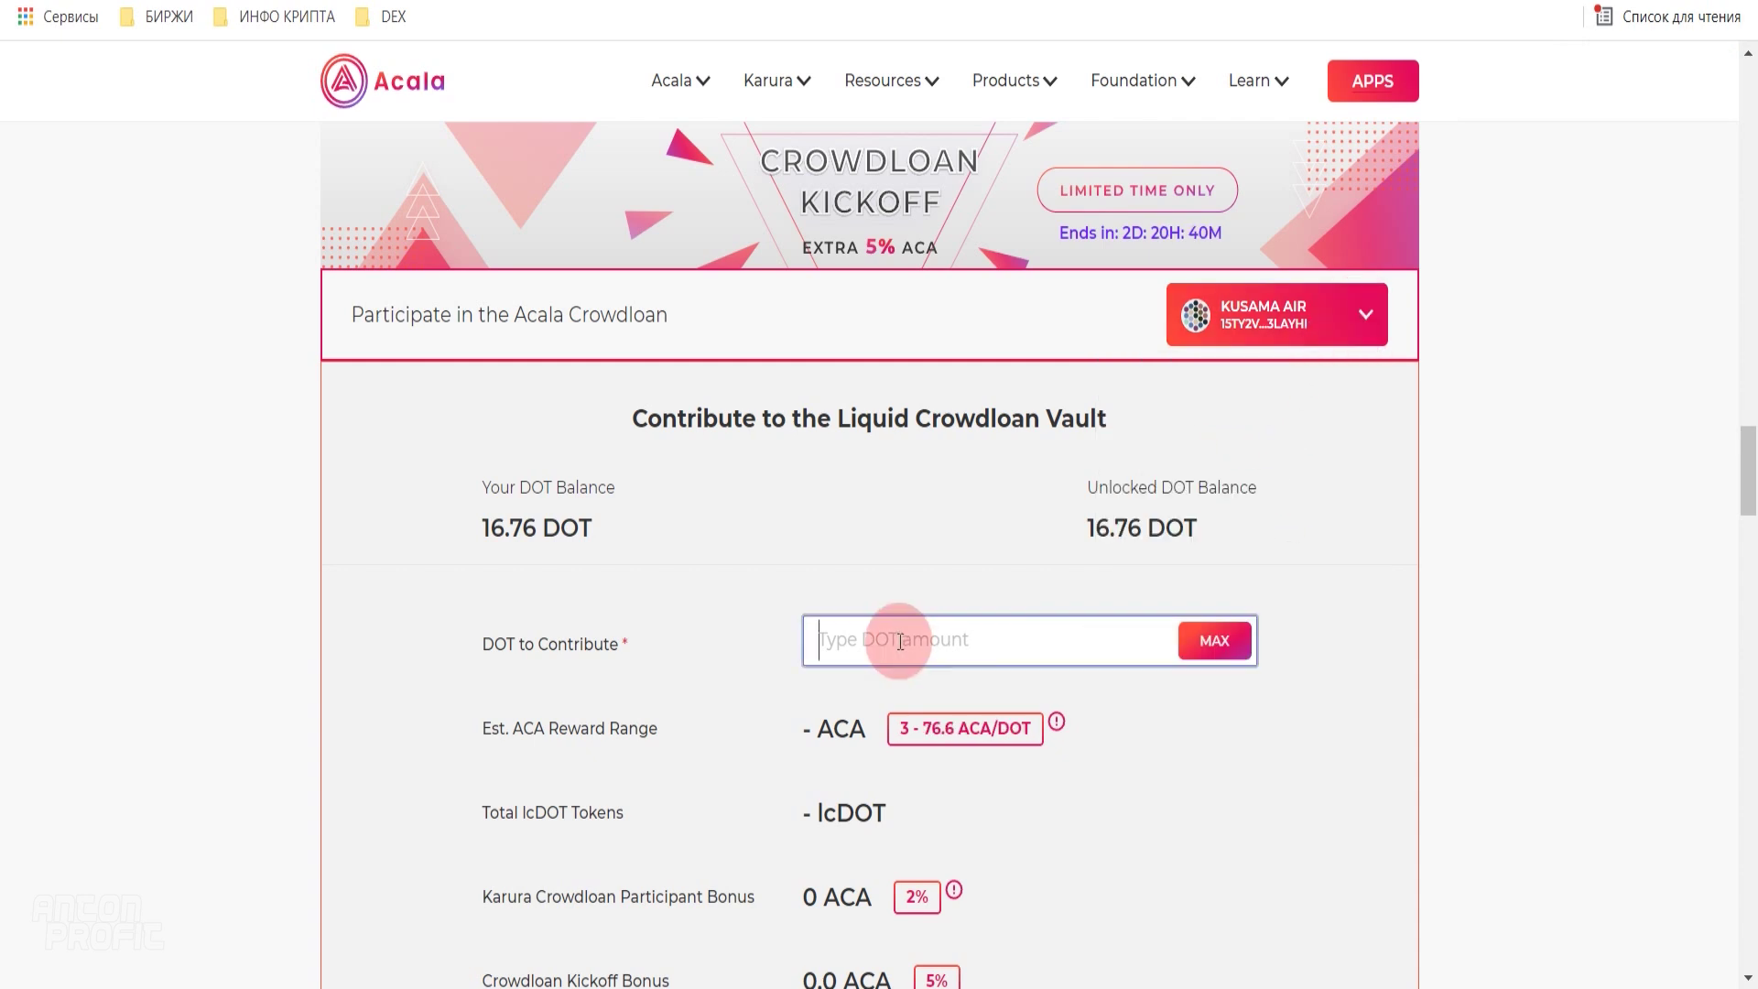
left_click(898, 641)
type("10")
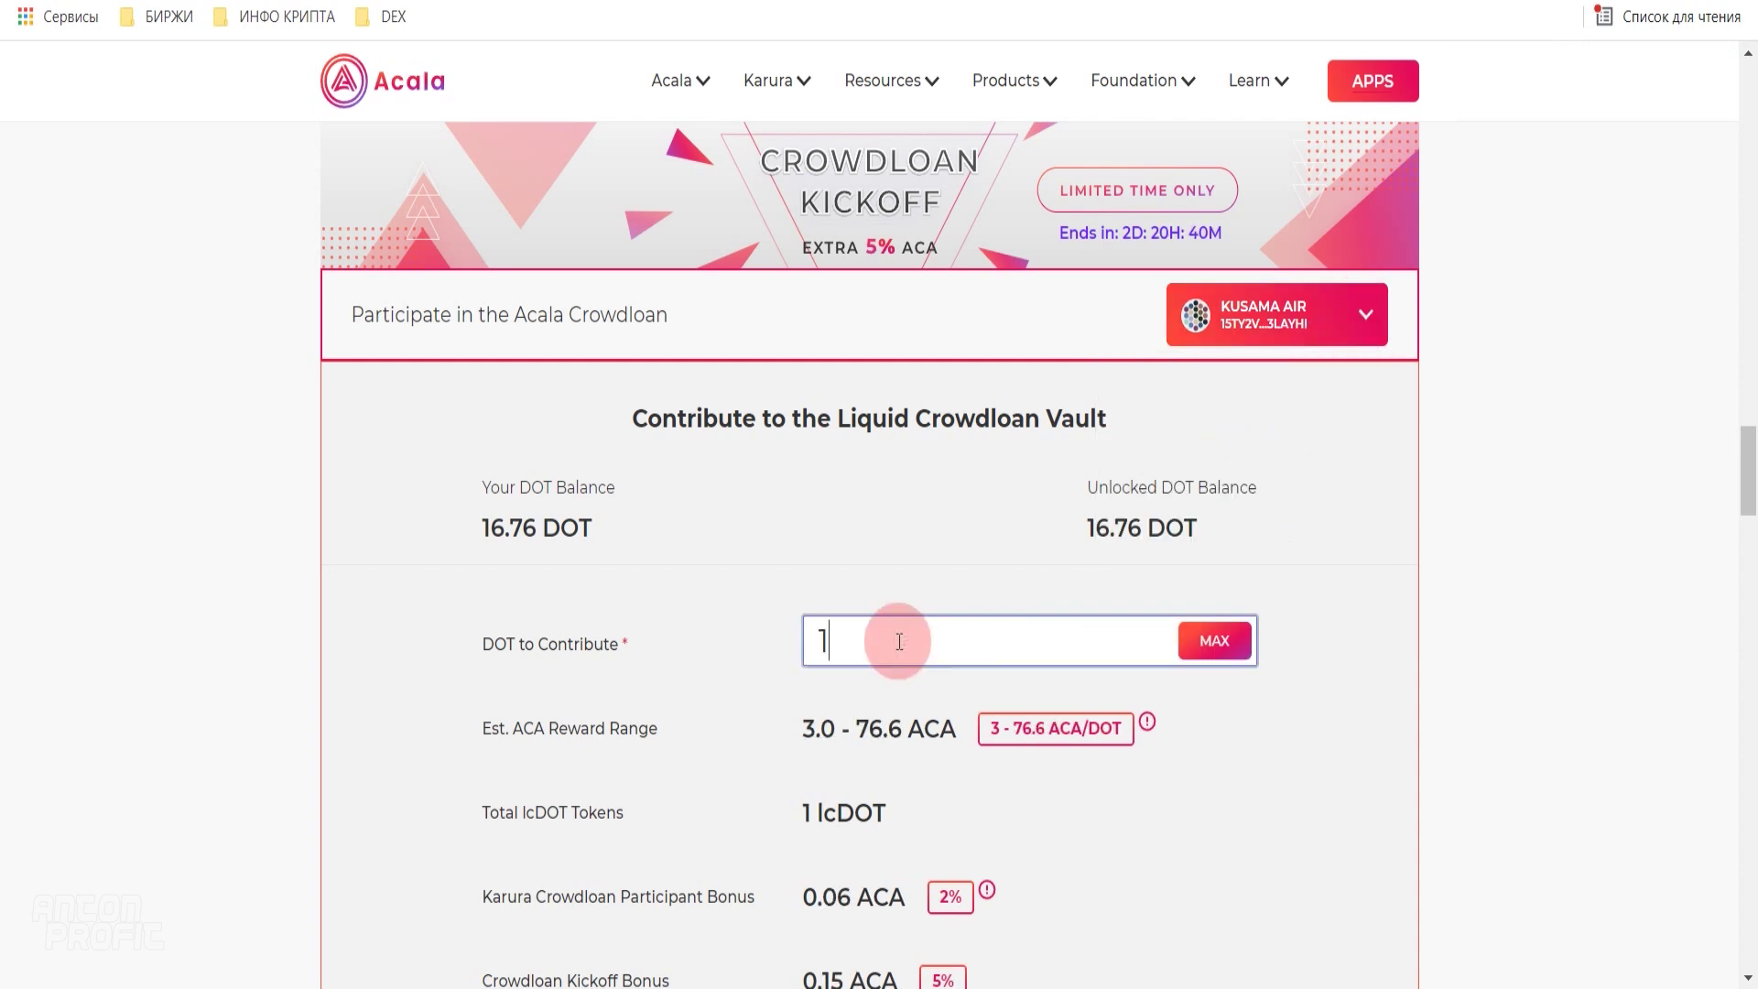
left_click(1368, 523)
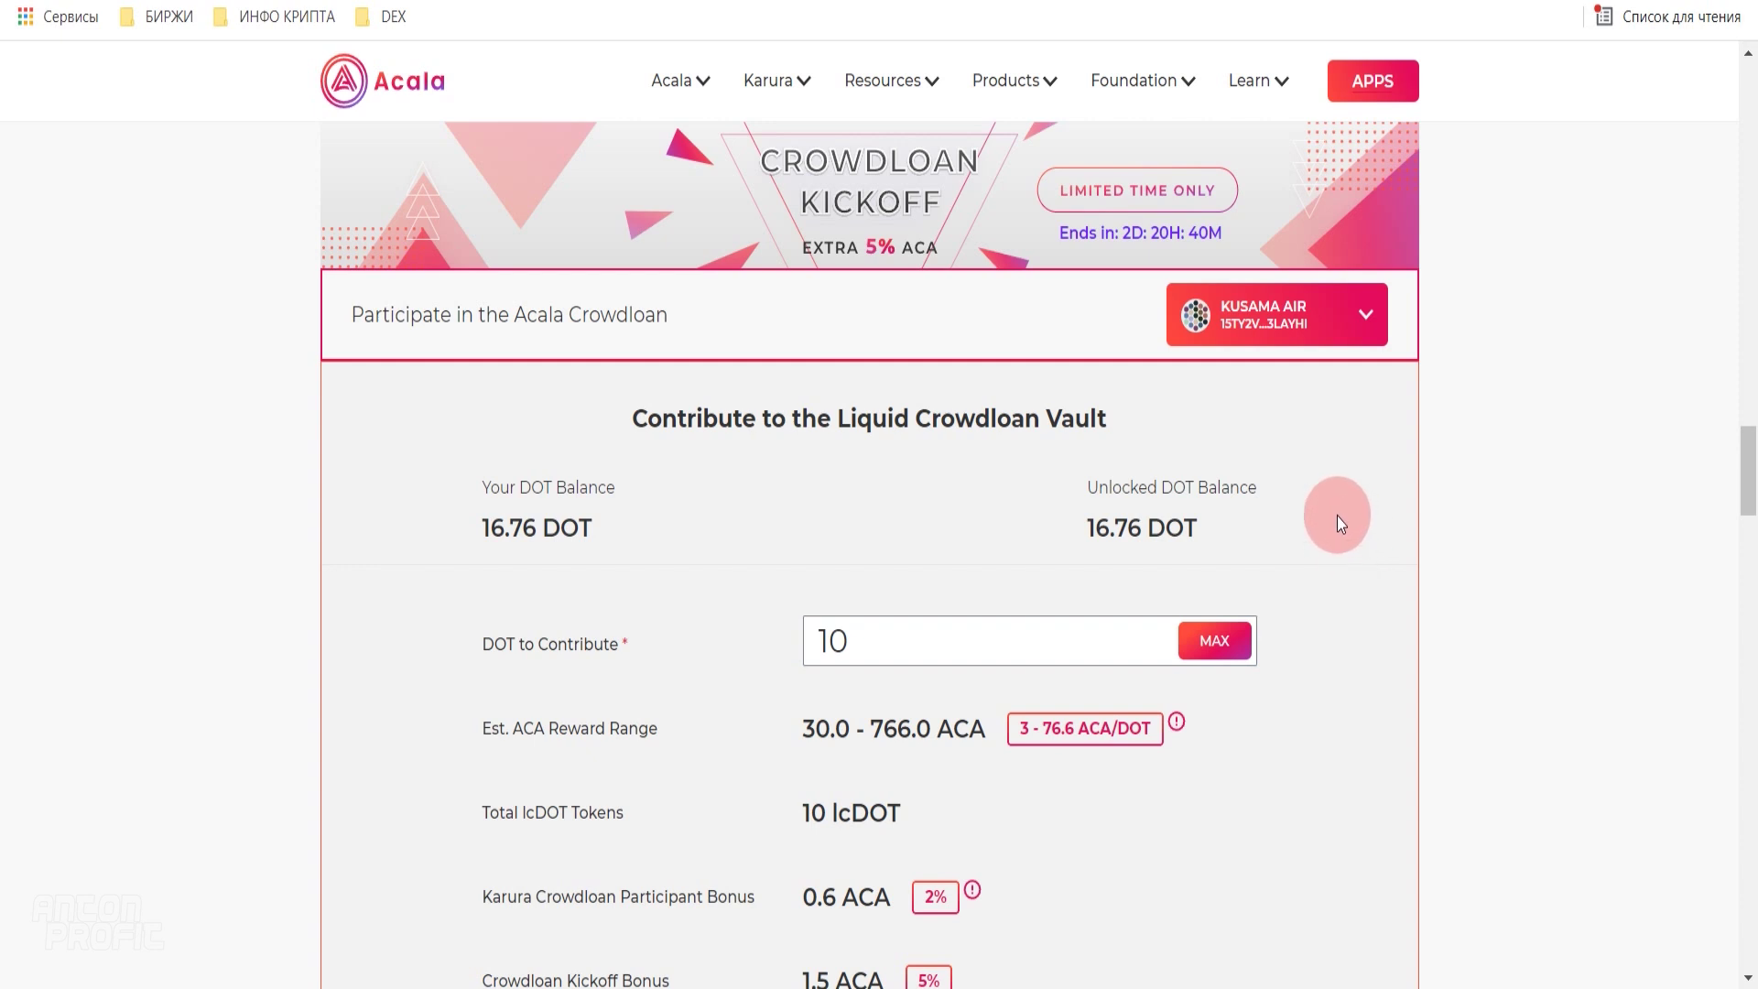
- Review the resulting 10 lcDOT and the estimated ACA rewards with bonuses
scroll(1337, 515, "down", 3)
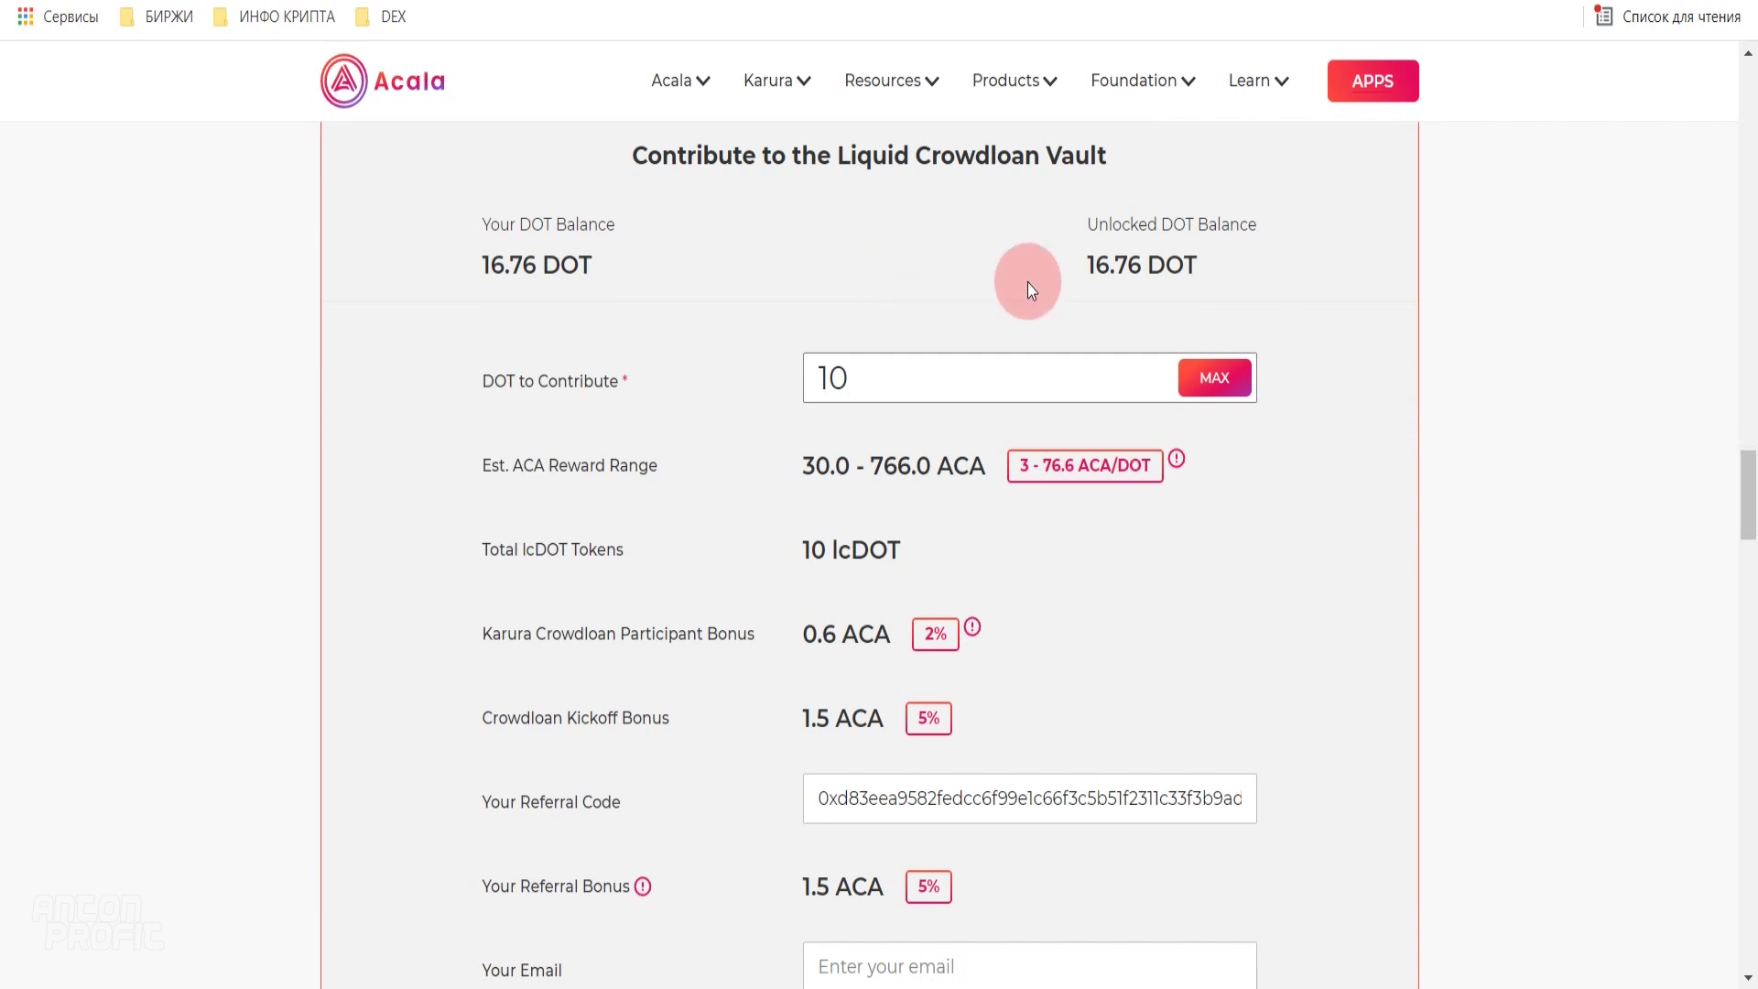
left_click(833, 381)
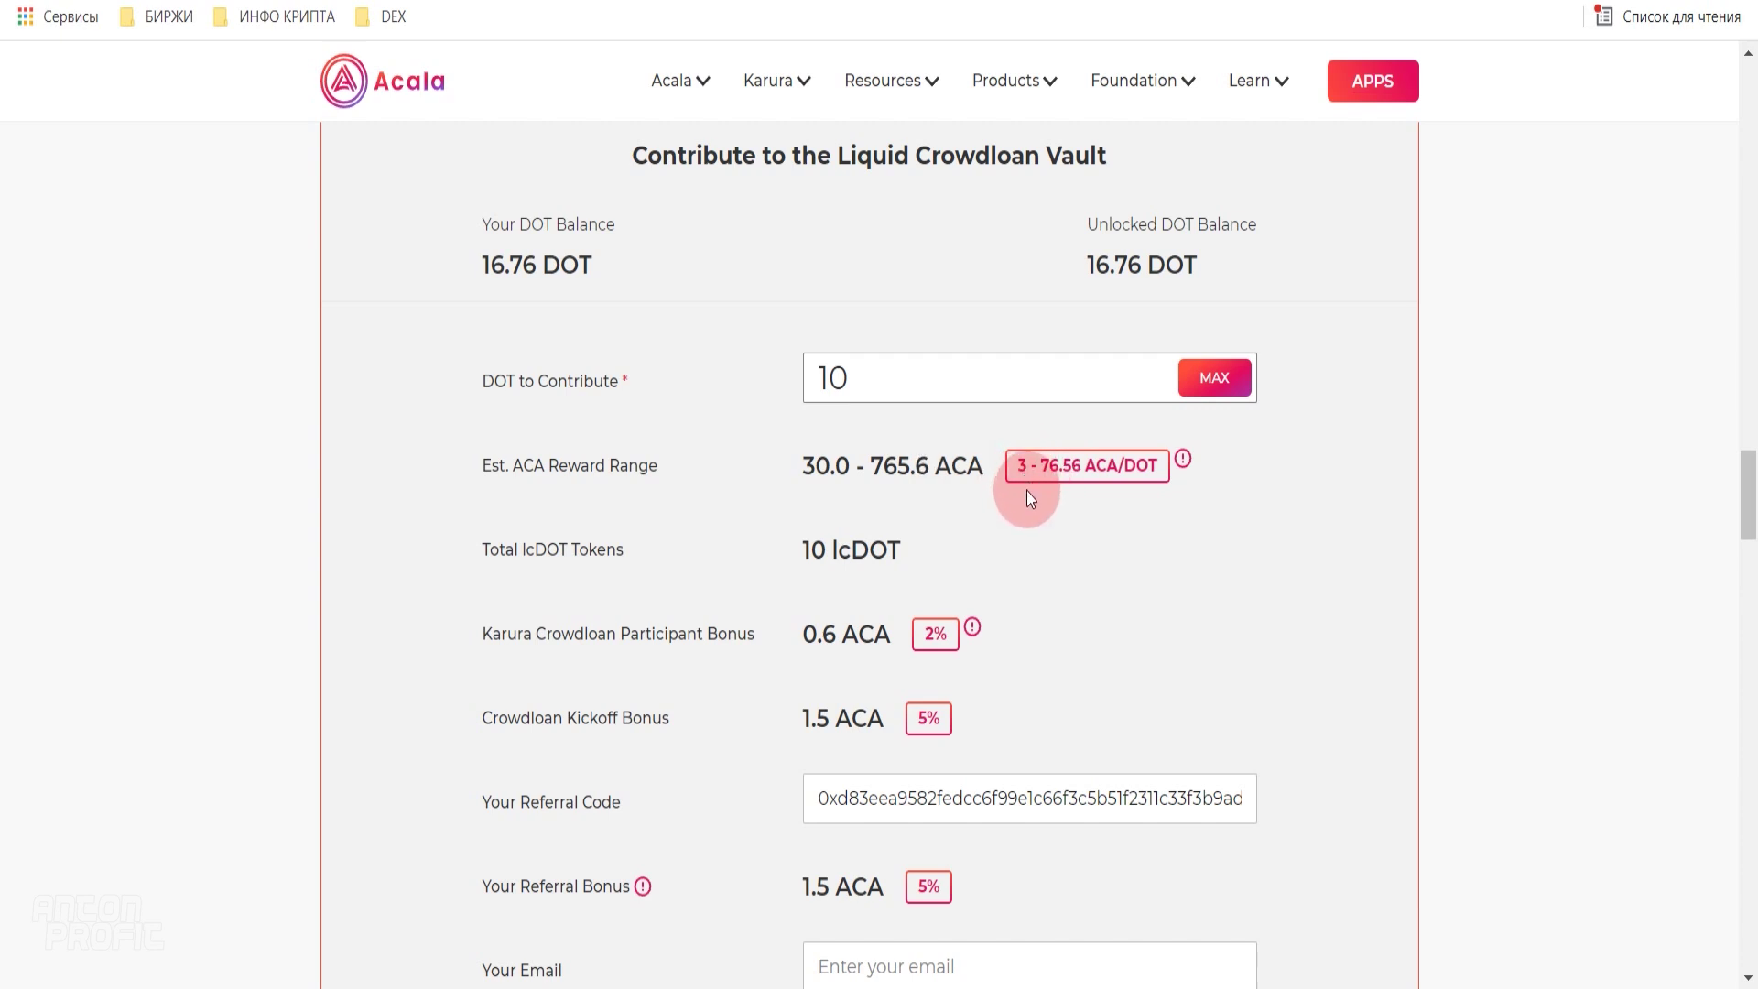
left_click_drag(799, 548, 824, 551)
left_click(907, 557)
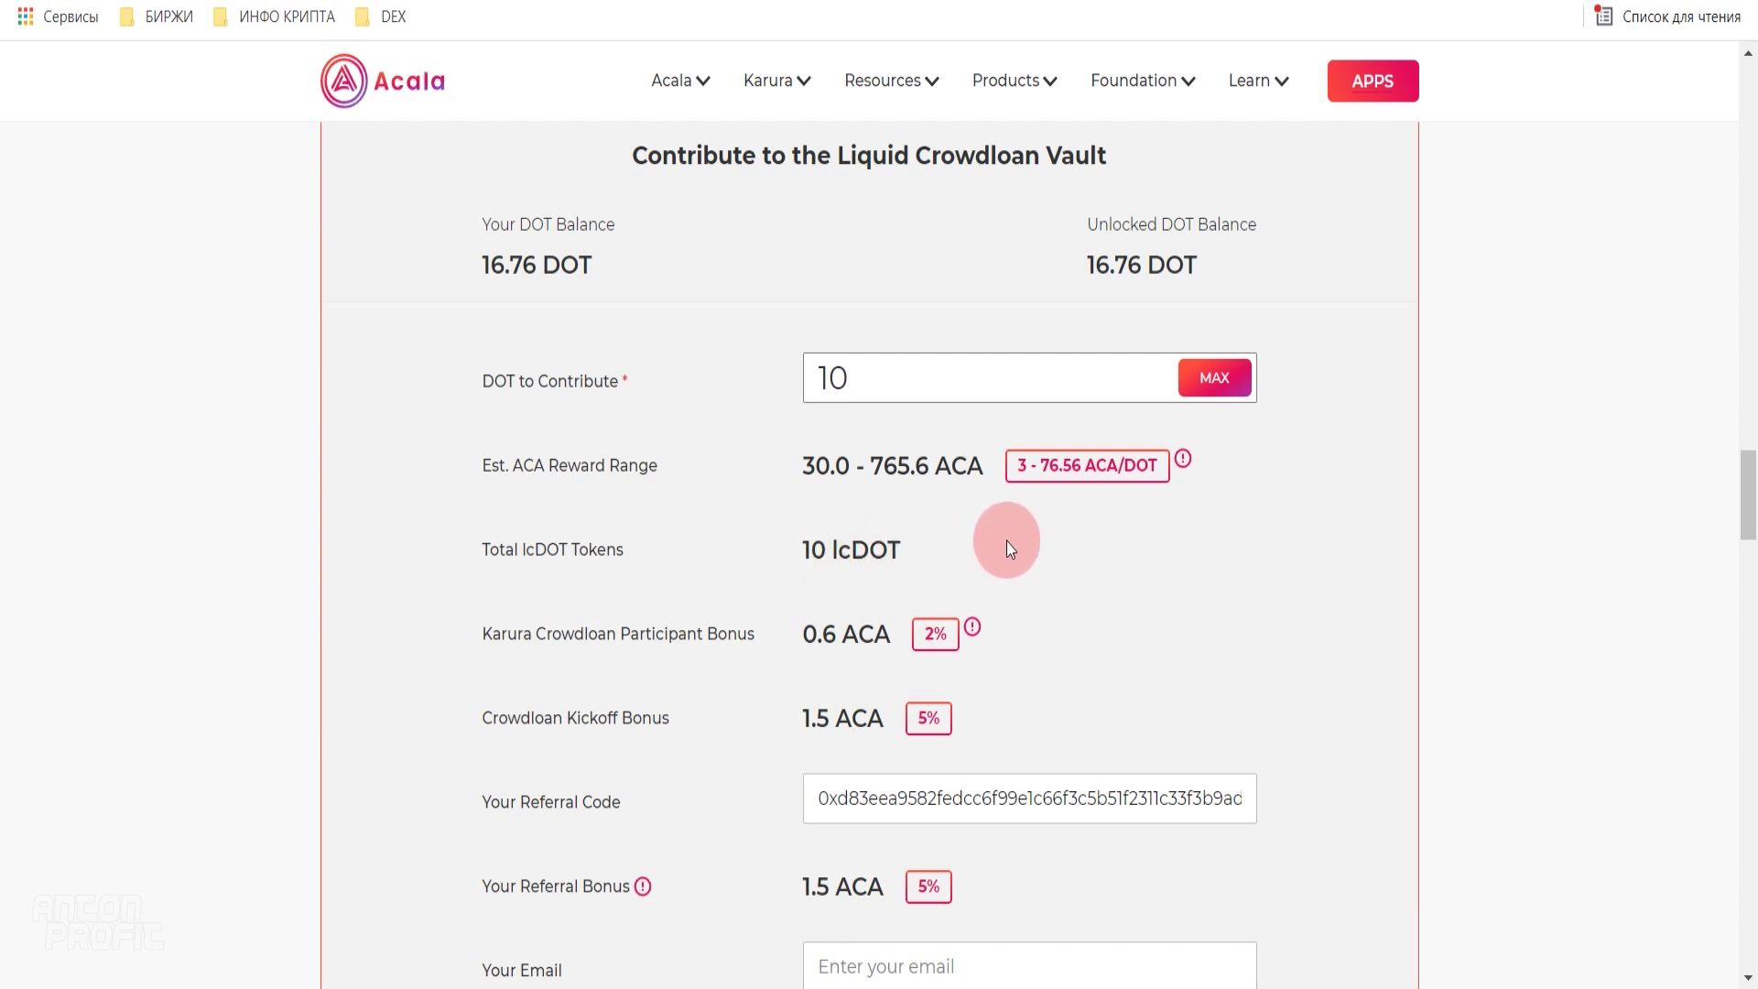
scroll(1138, 568, "down", 1)
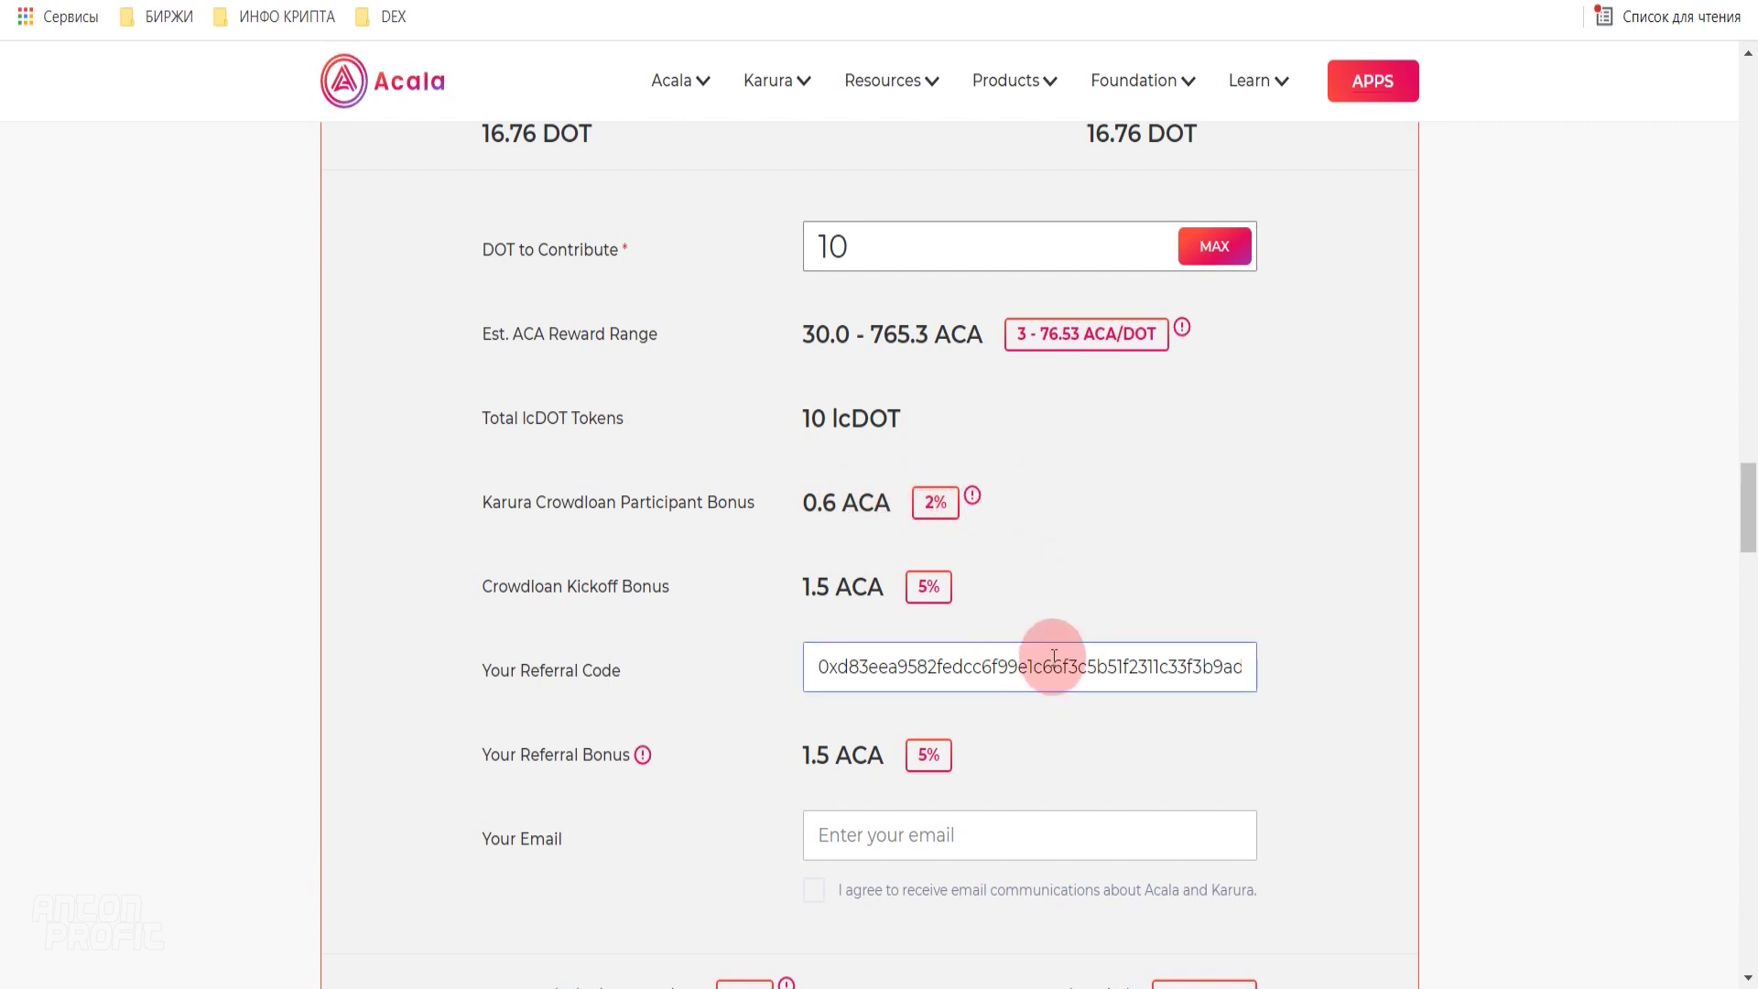
scroll(1007, 513, "down", 2)
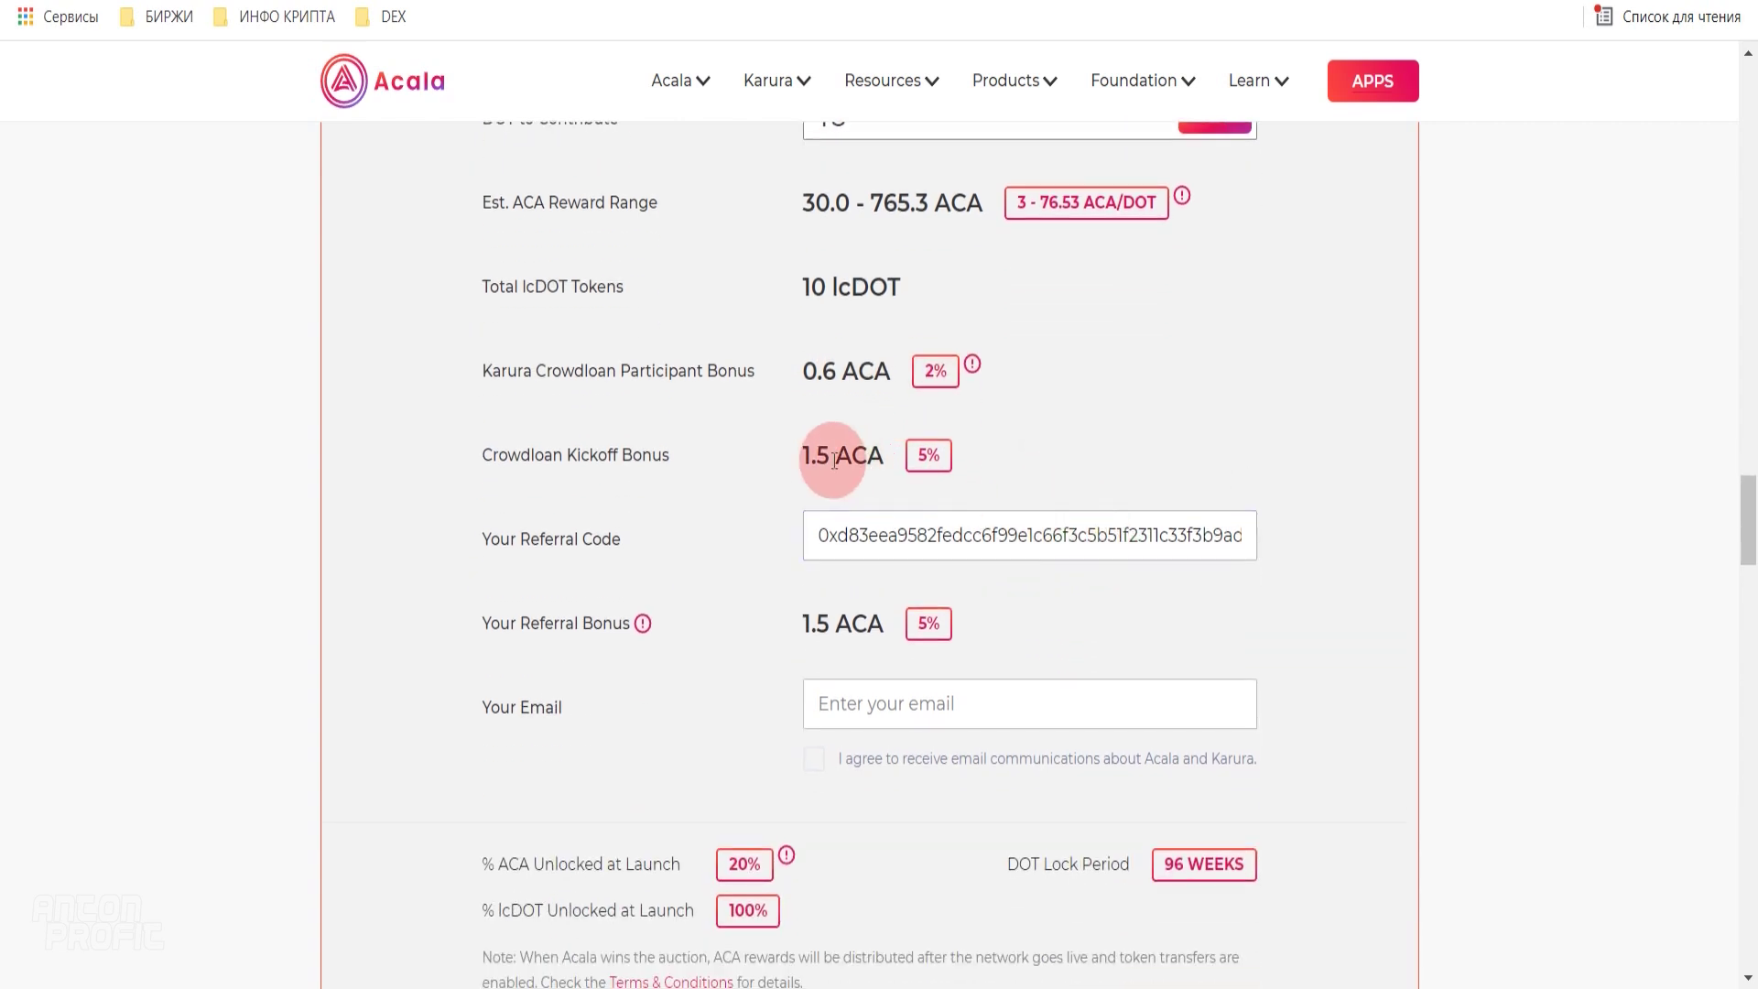
scroll(879, 449, "down", 3)
- Add the contact e-mail, agree to Acala and Karura e-mails, submit, and enter the account password
left_click(857, 443)
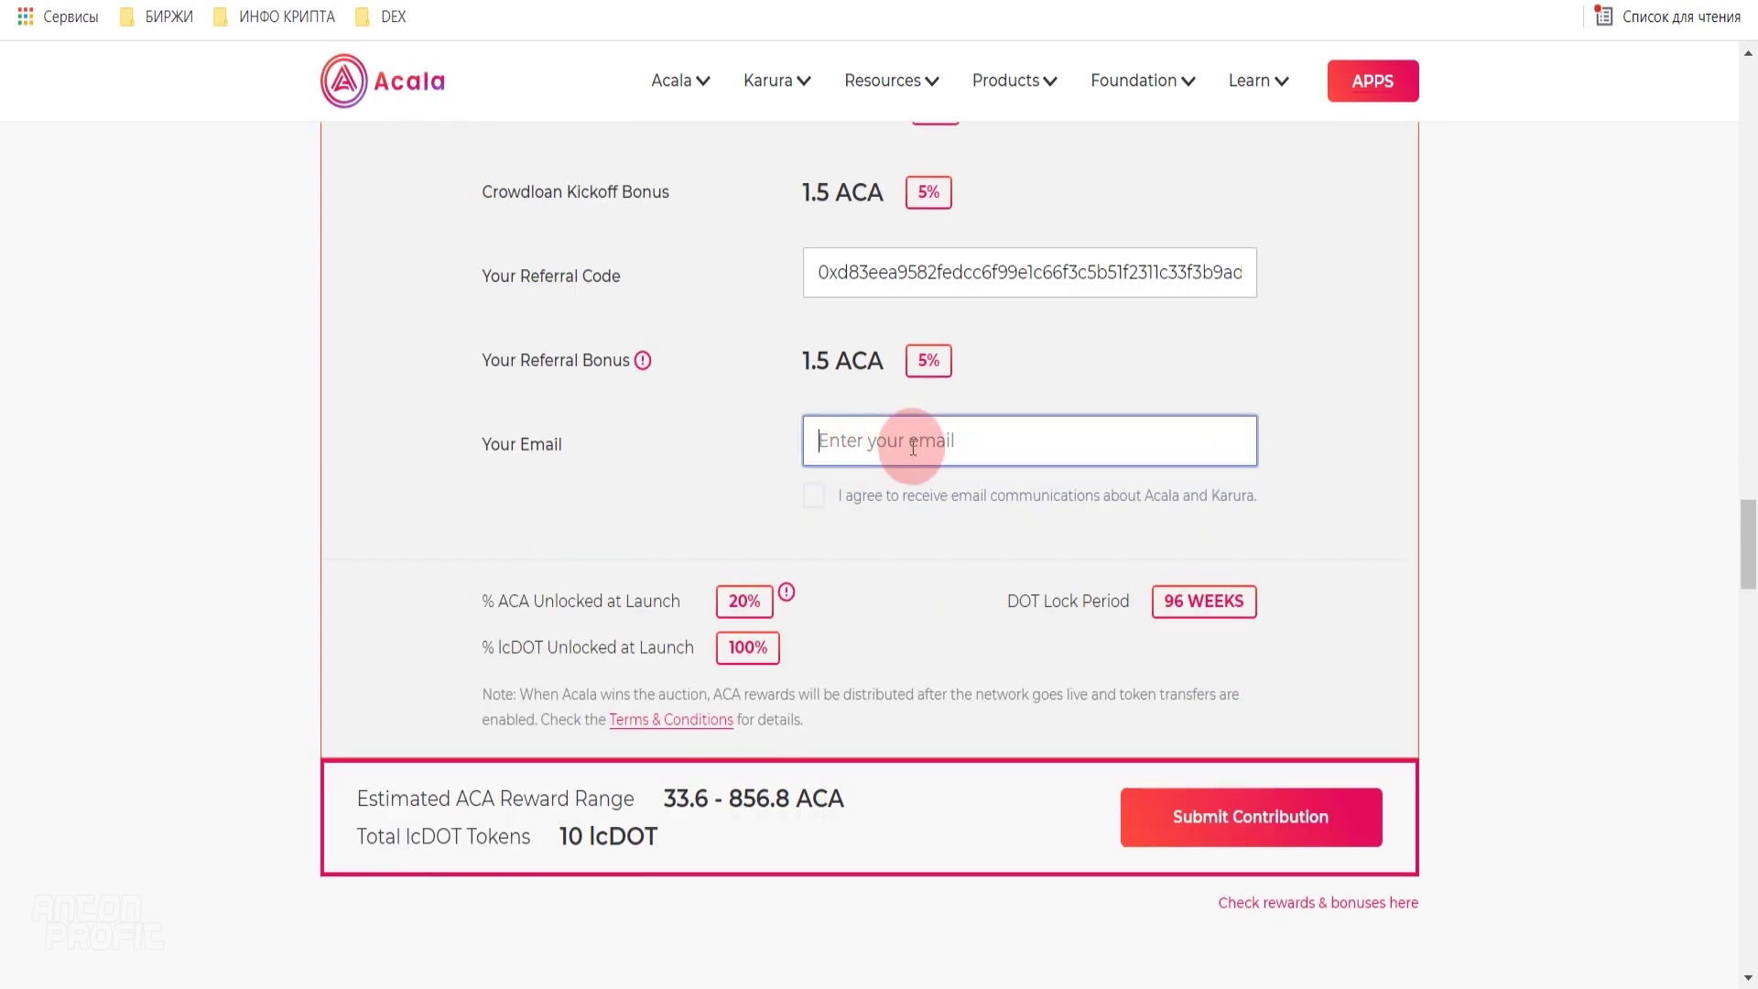
key("ctrl+v")
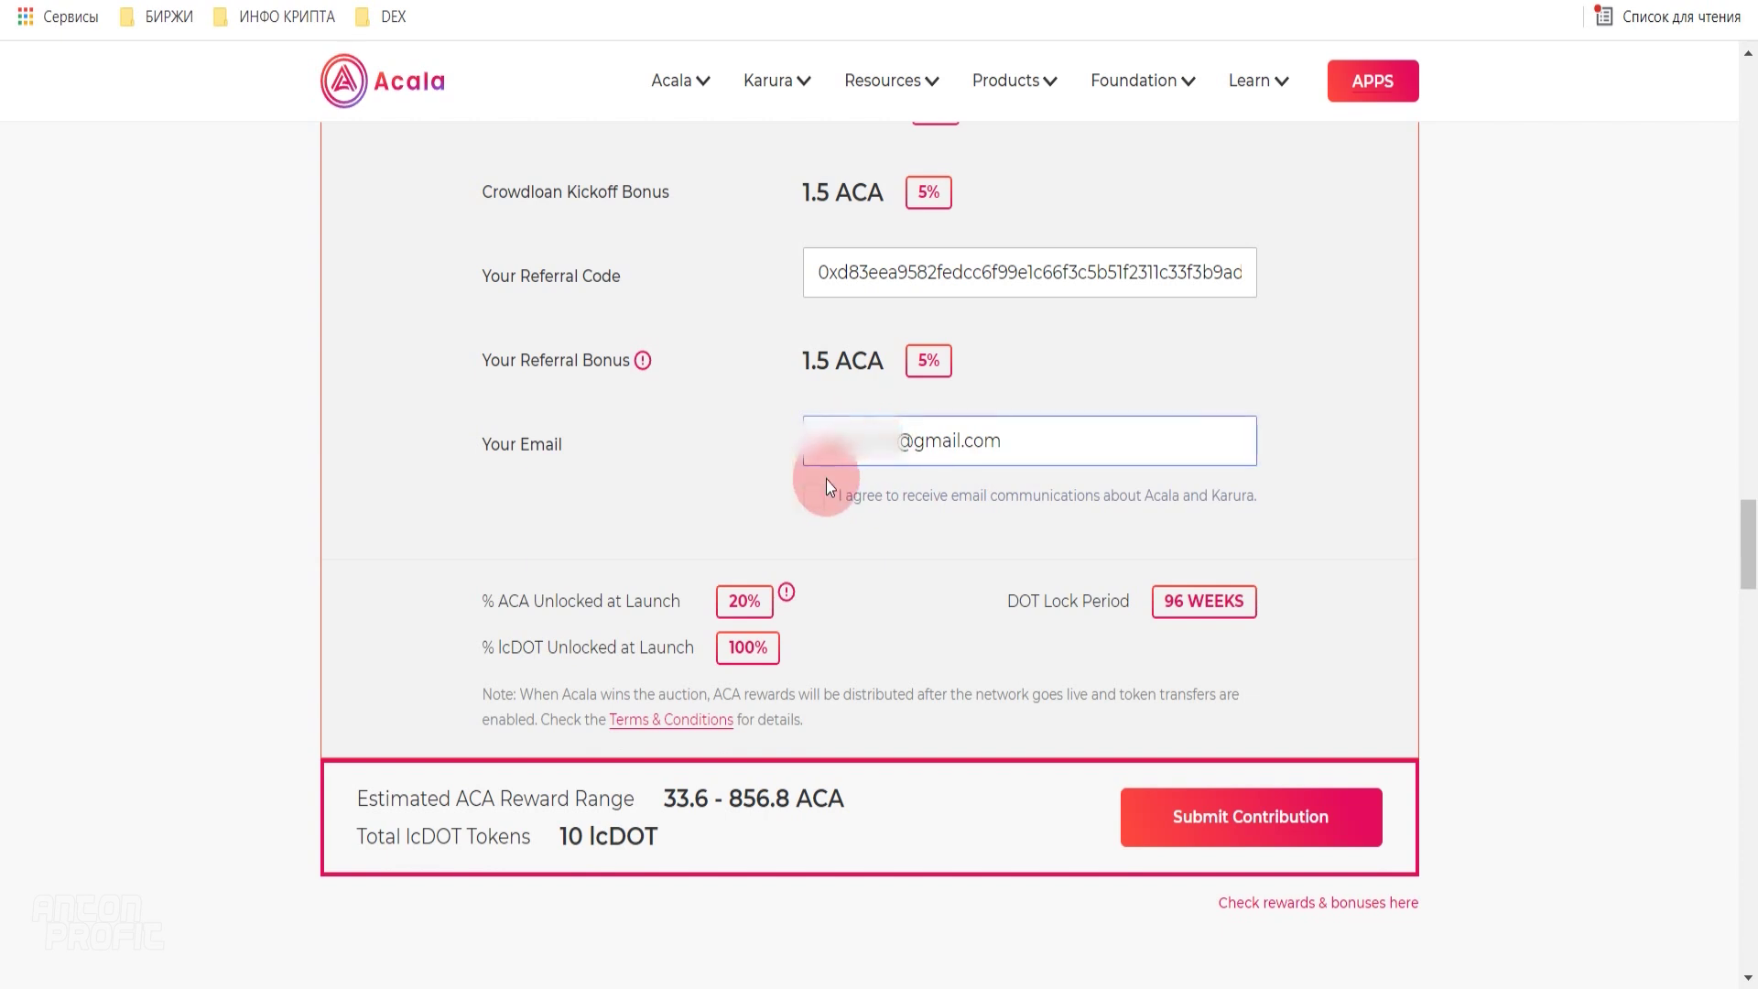
left_click(815, 499)
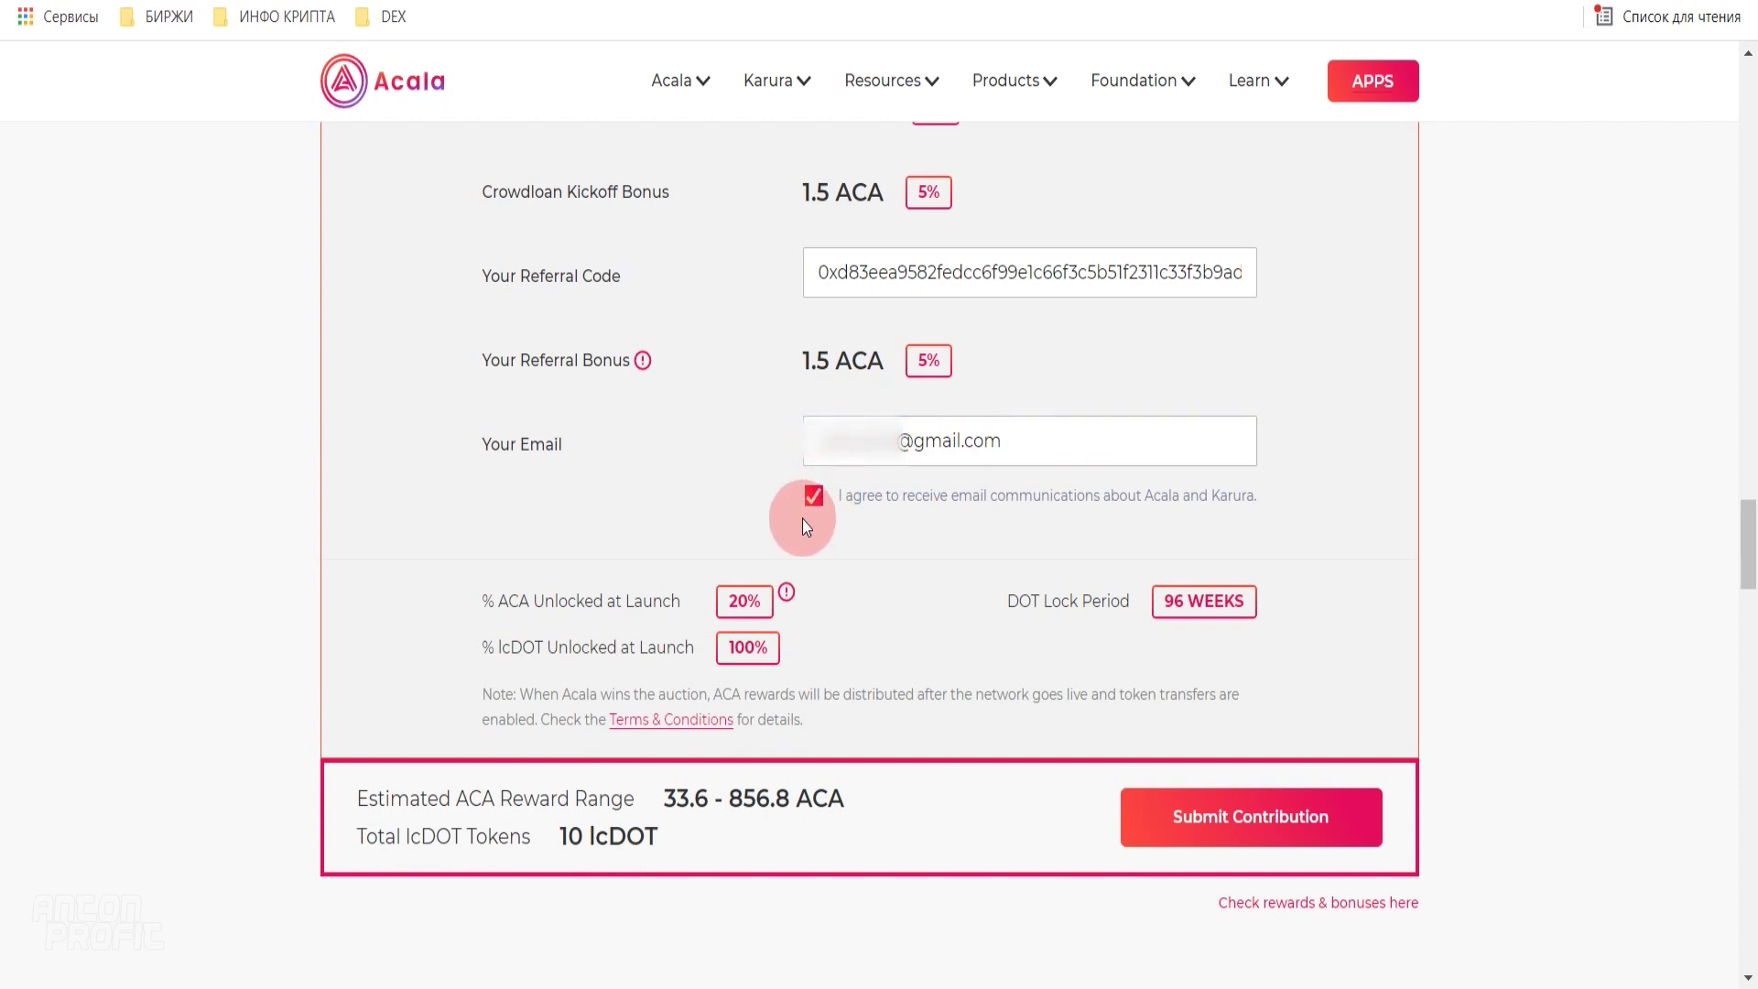
scroll(806, 515, "down", 2)
left_click(1235, 696)
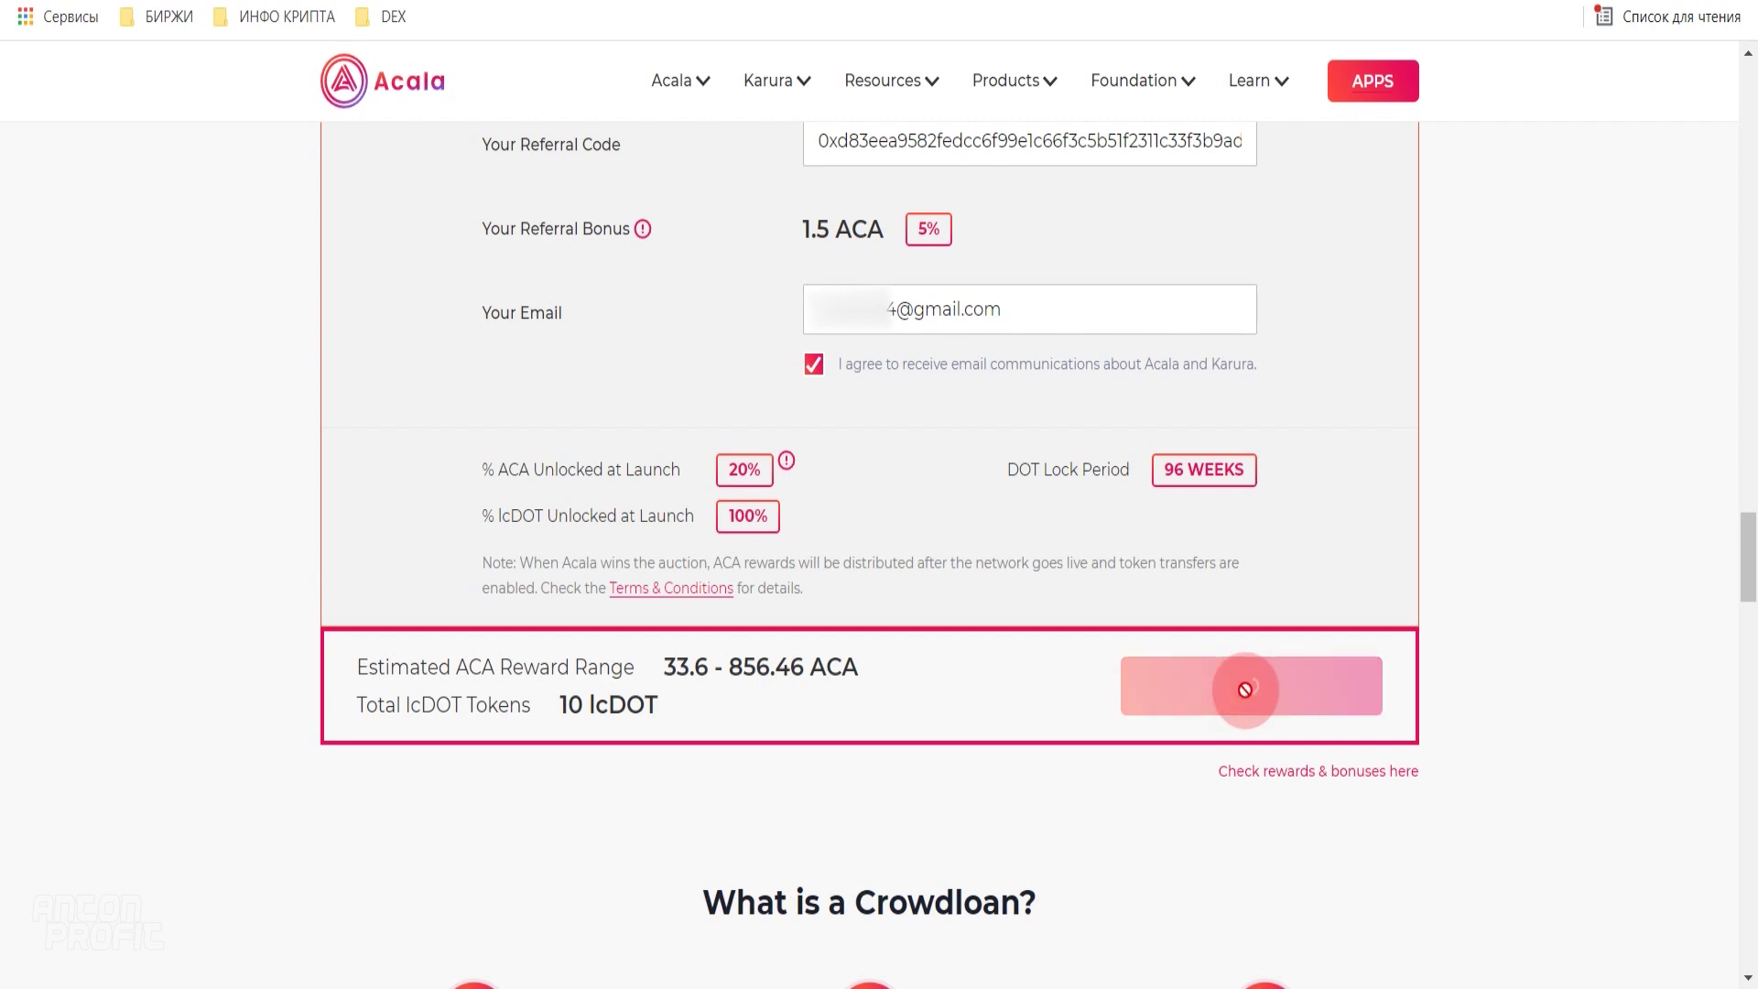
left_click(274, 694)
key("ctrl+v")
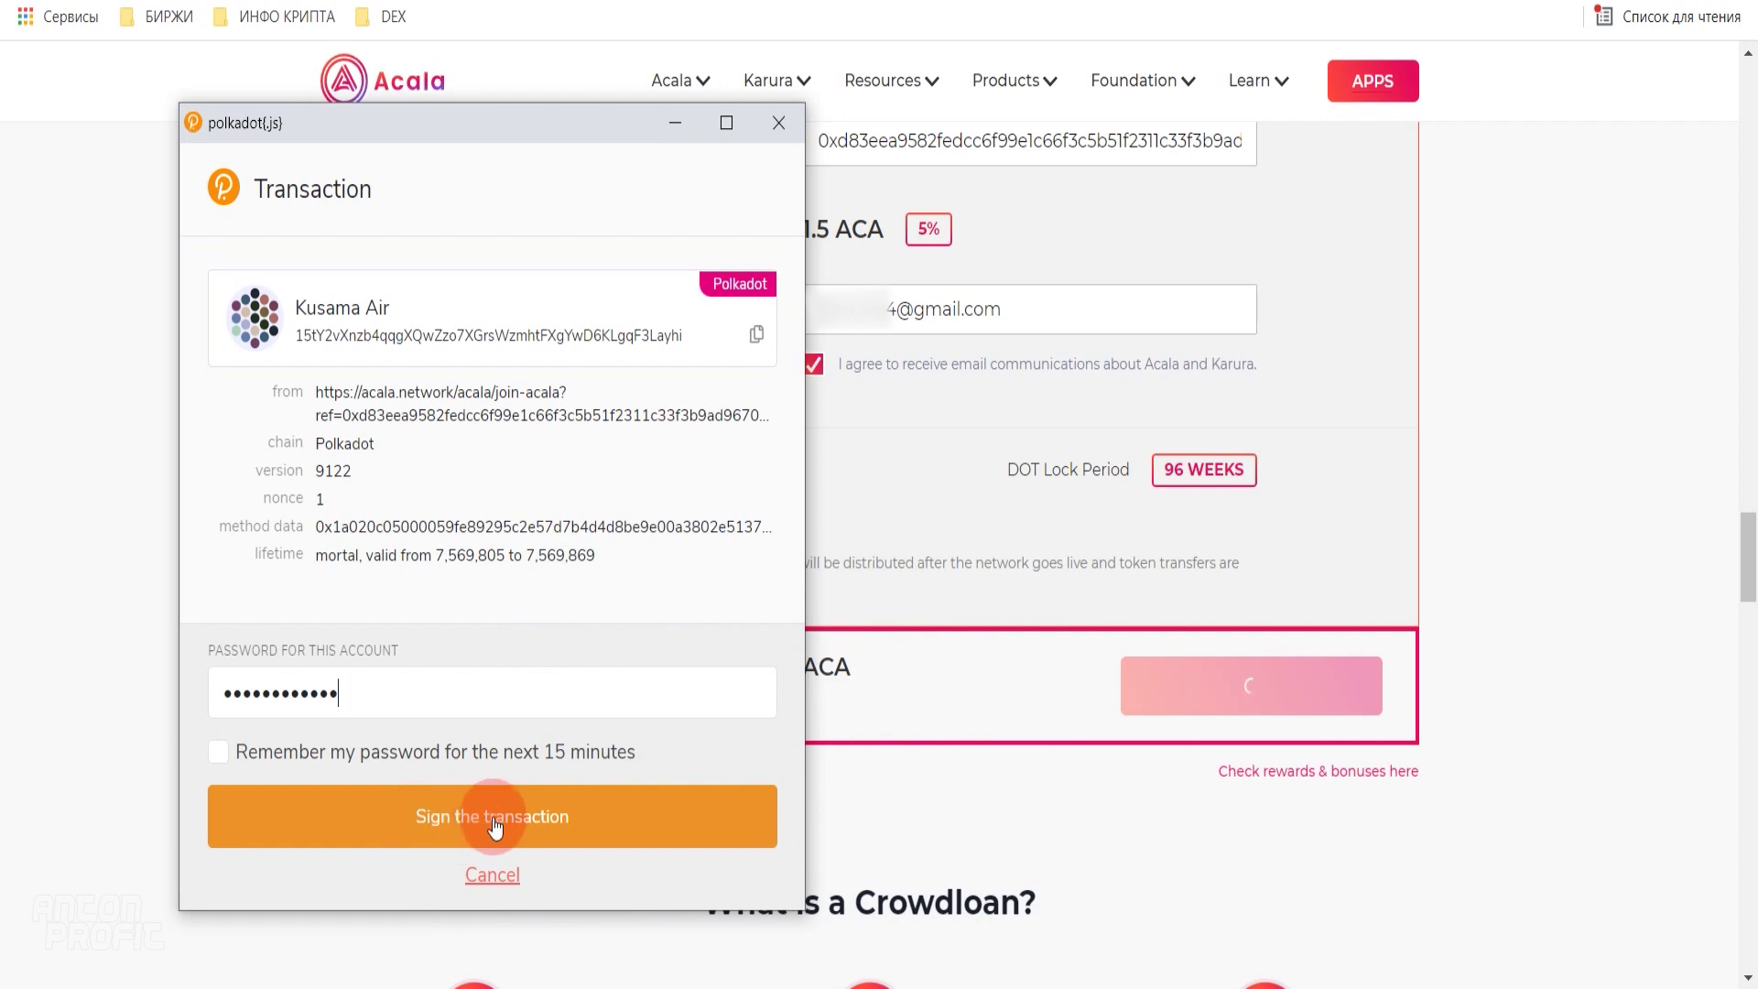
- Sign the 10 DOT contribution transaction in the Polkadot.js popup
left_click(474, 822)
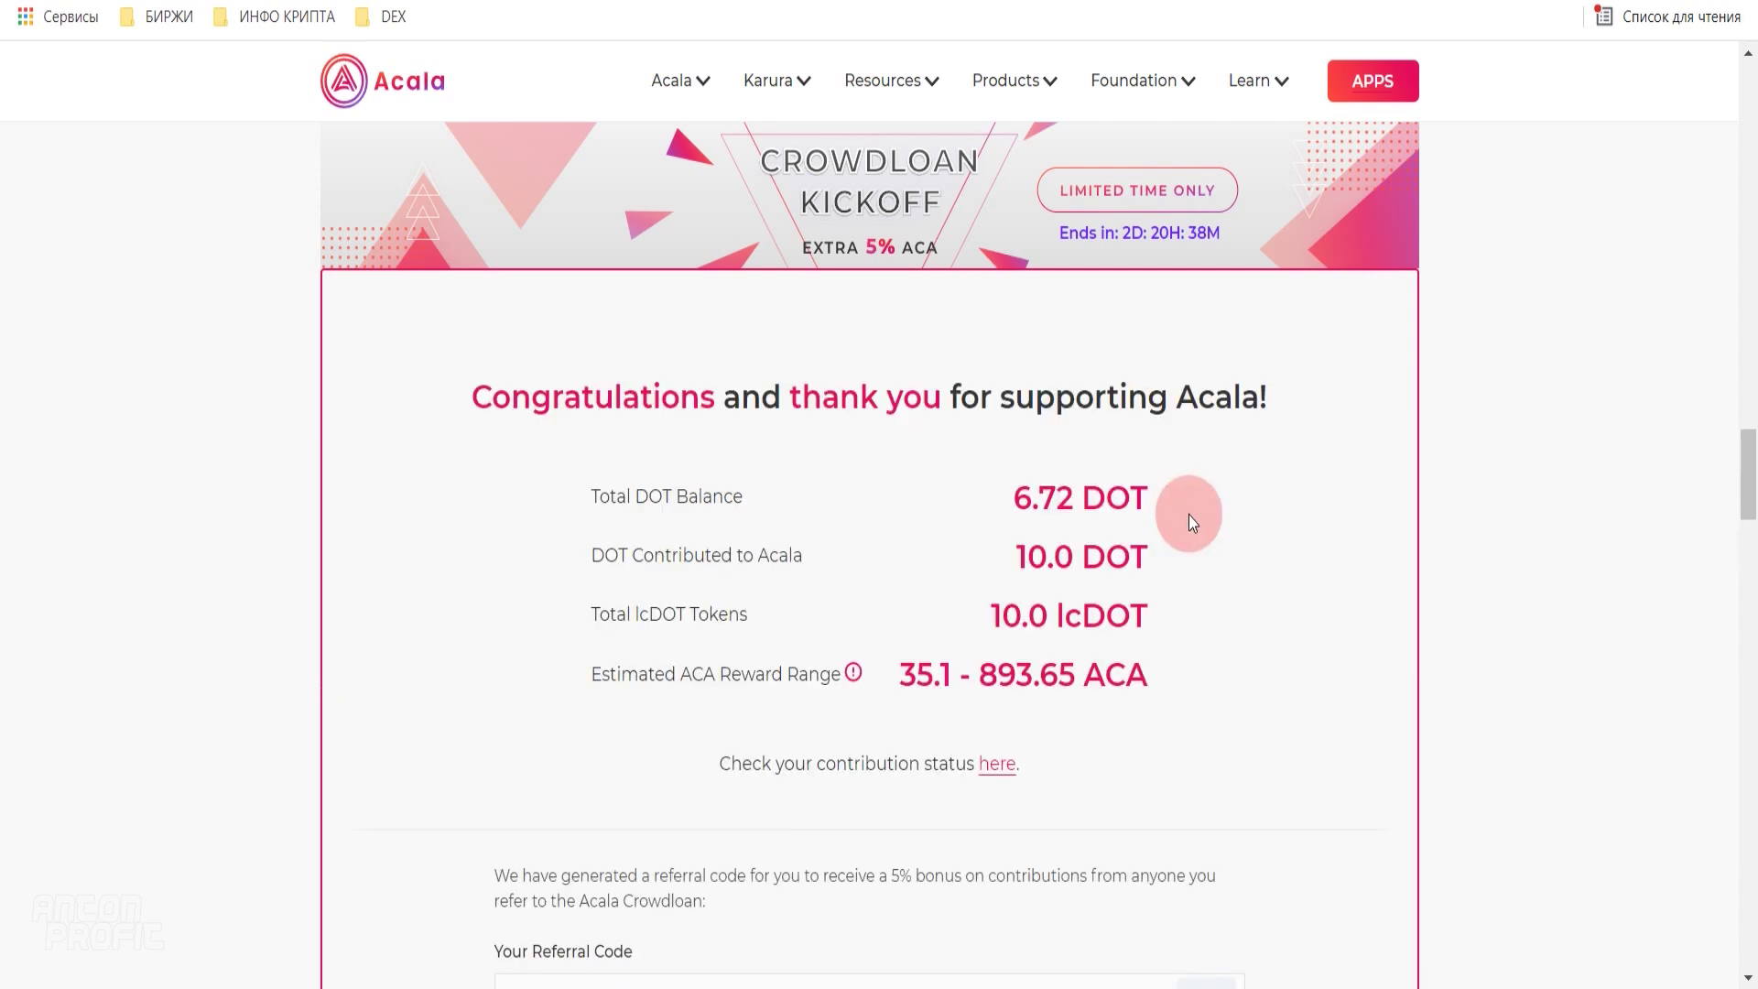
- Point out 10.0 DOT contributed, 10.0 lcDOT received and 35.1 minimum ACA, then switch to Telegram
left_click_drag(1012, 682, 1064, 682)
left_click_drag(986, 742, 1046, 749)
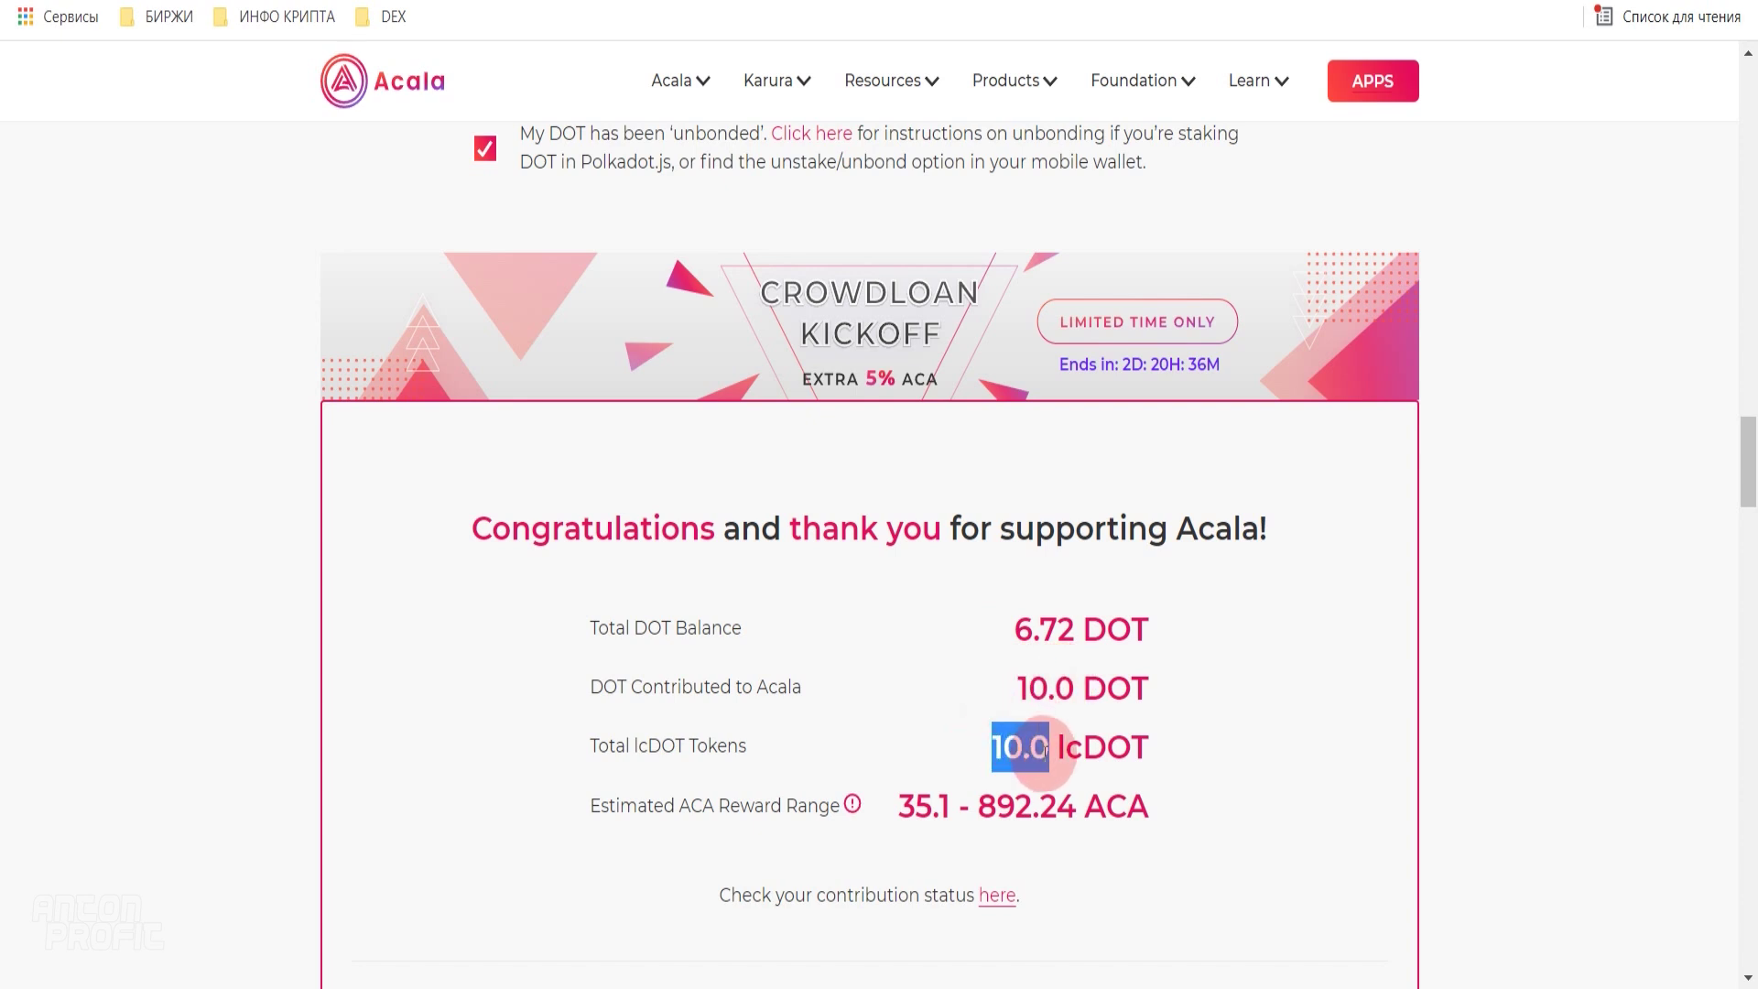
left_click(1234, 705)
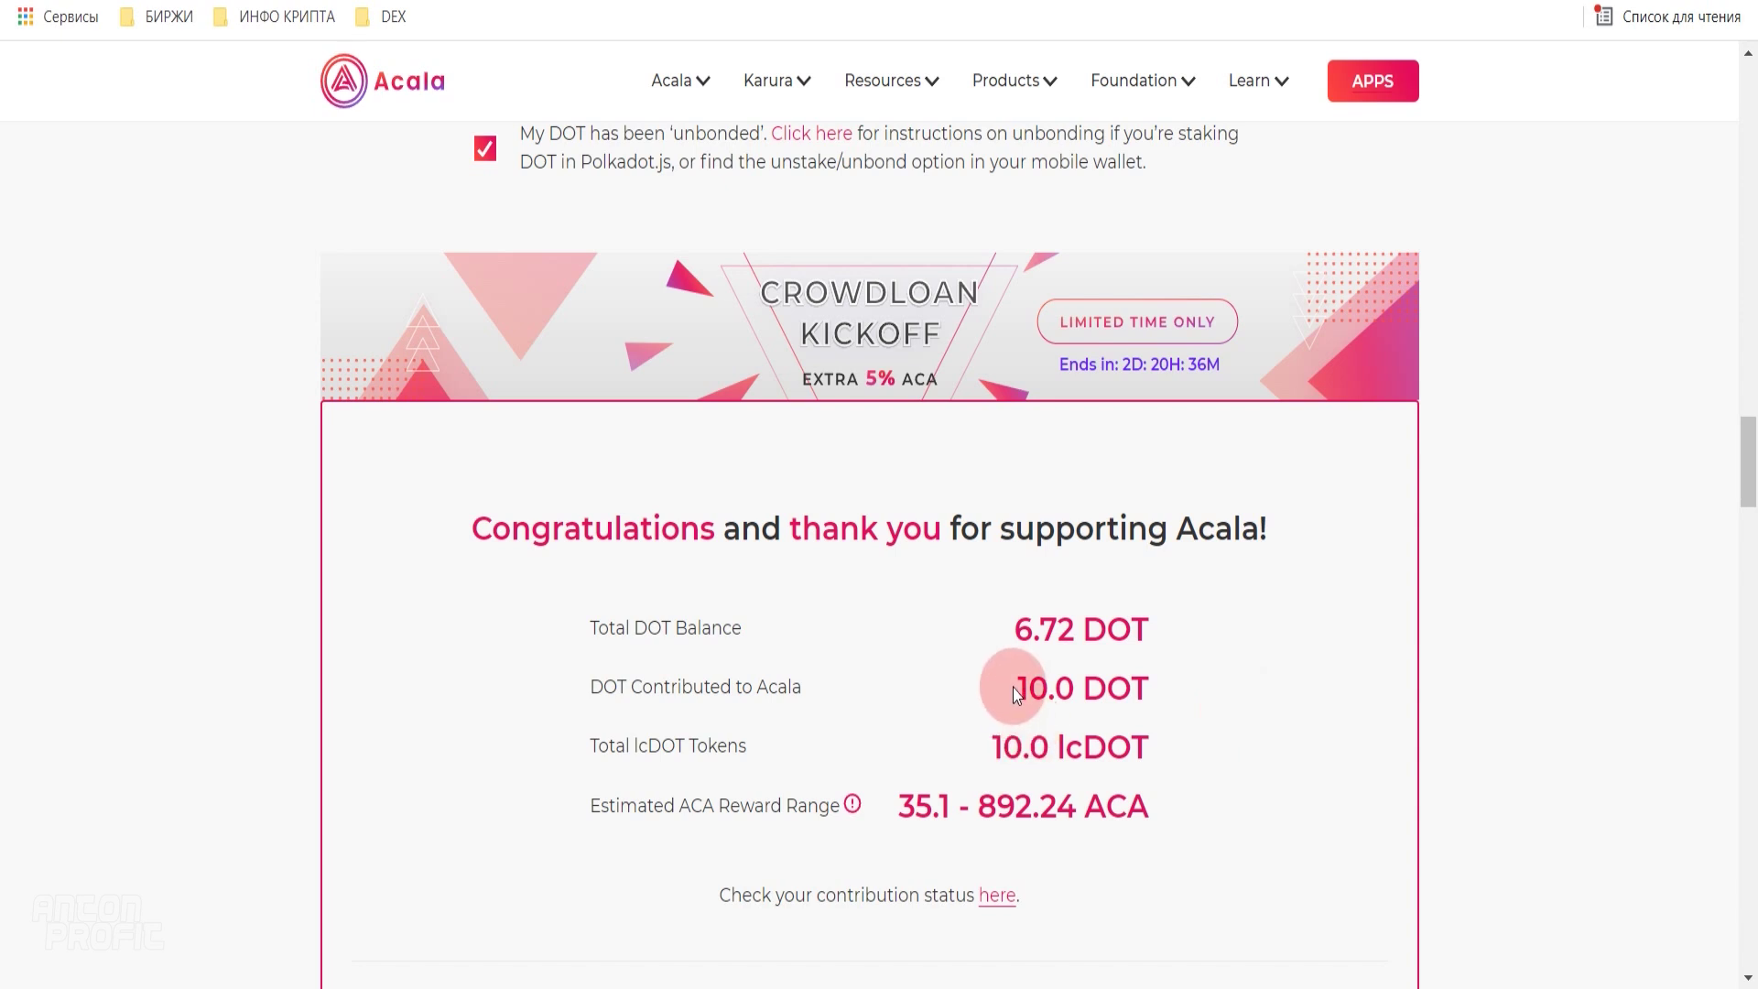
left_click_drag(1017, 689, 1076, 687)
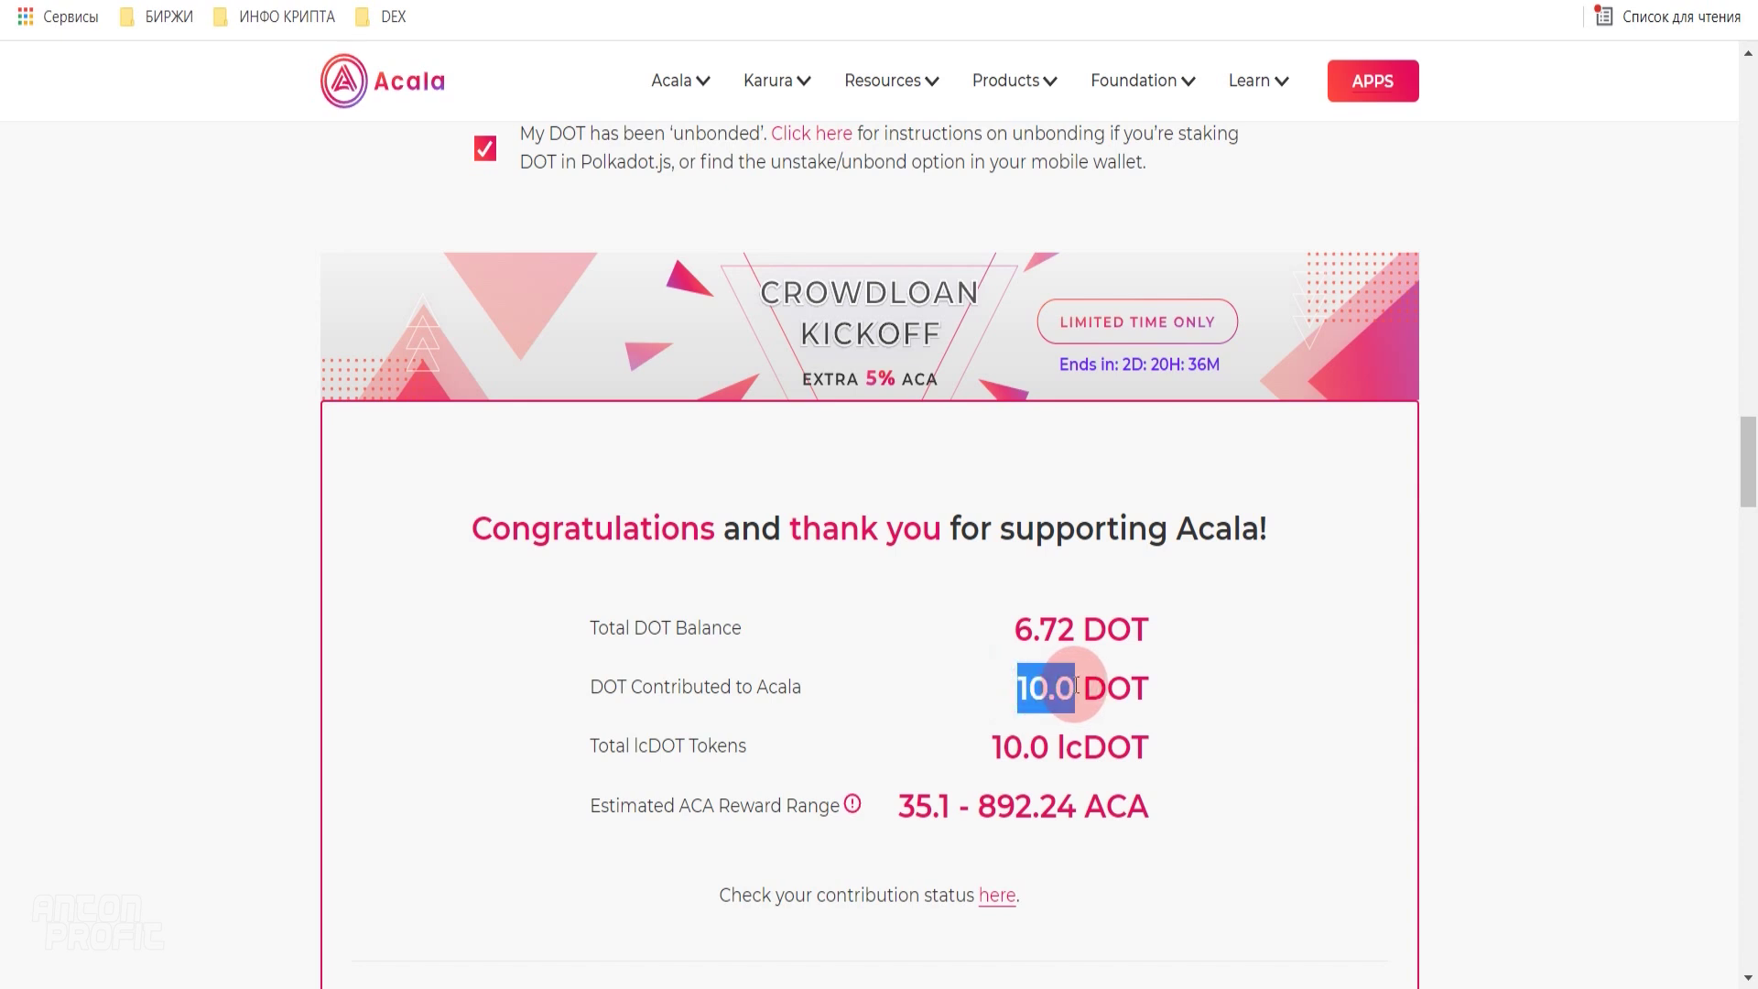
left_click(1210, 669)
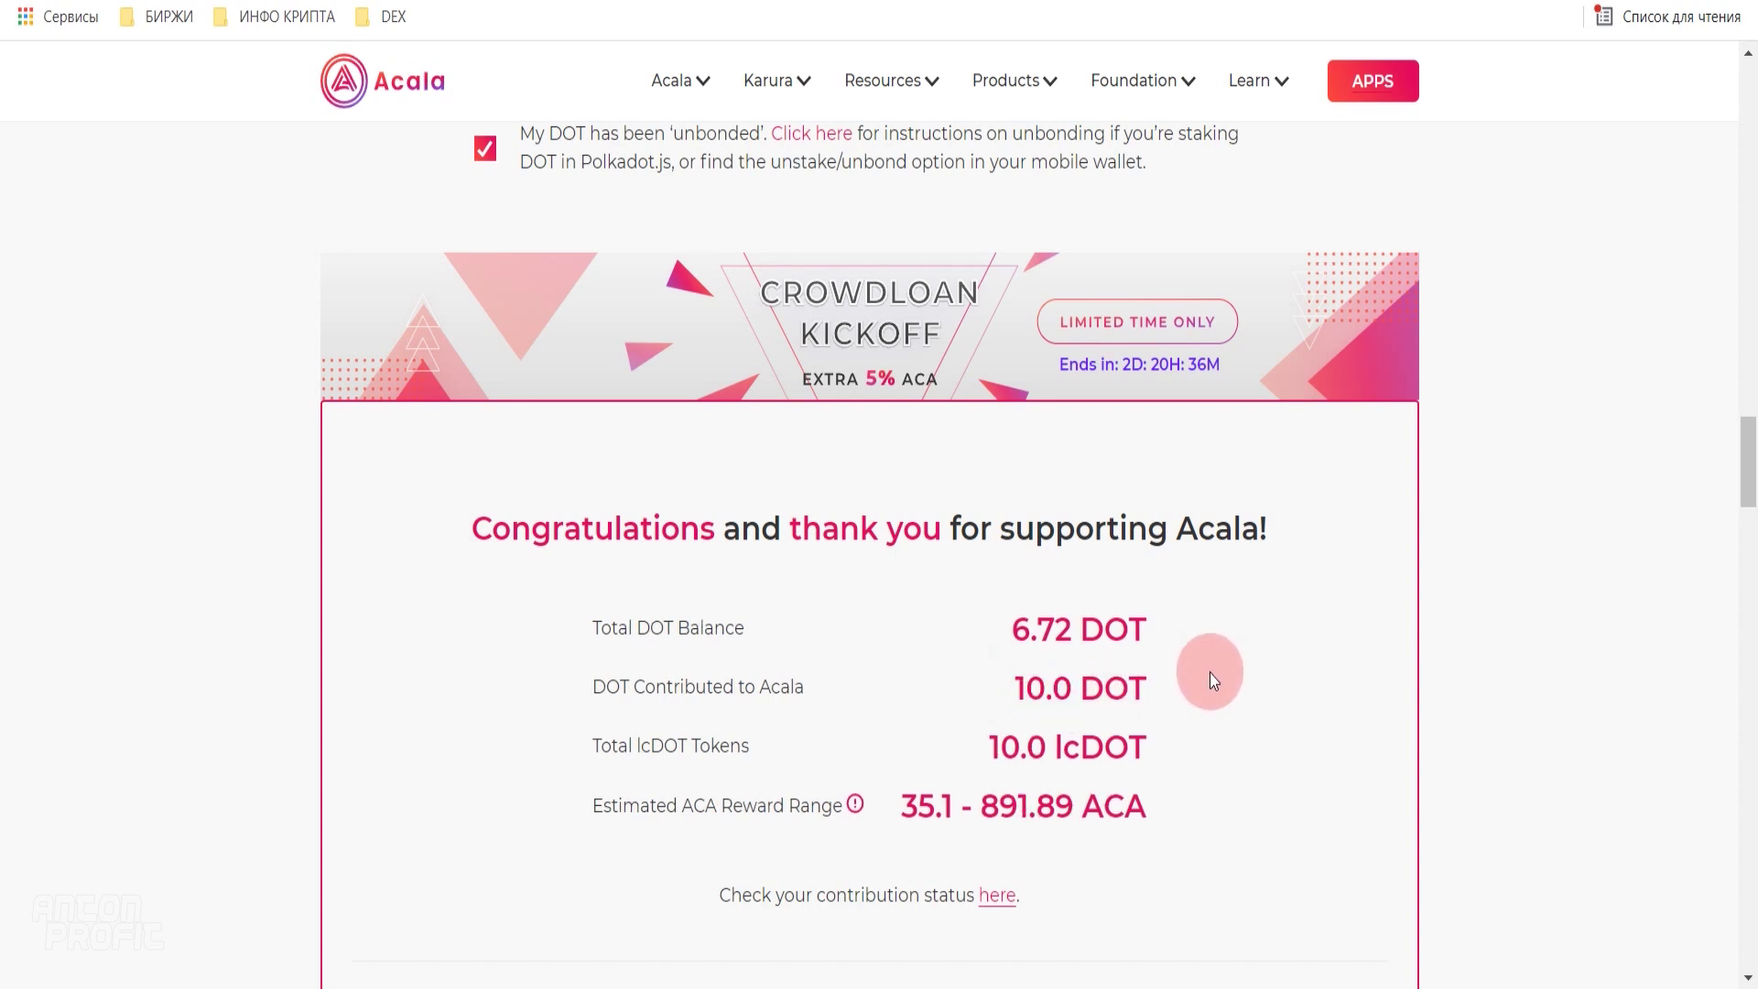
left_click_drag(907, 804, 955, 804)
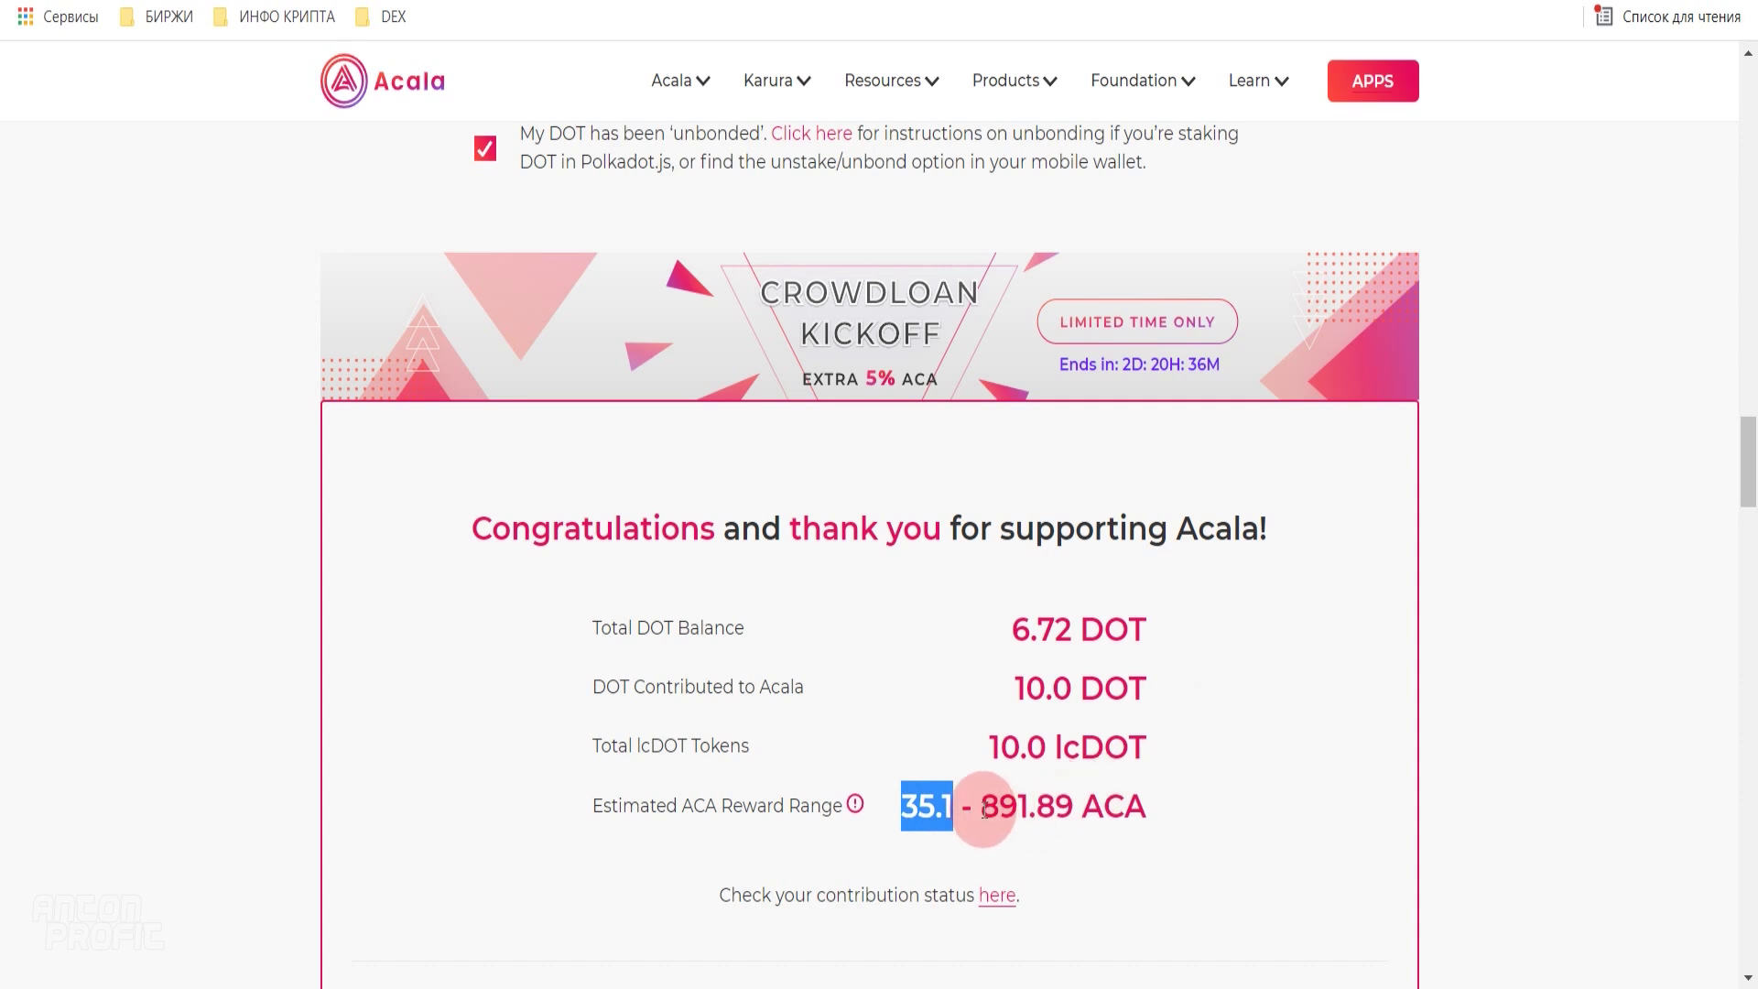
left_click(1217, 716)
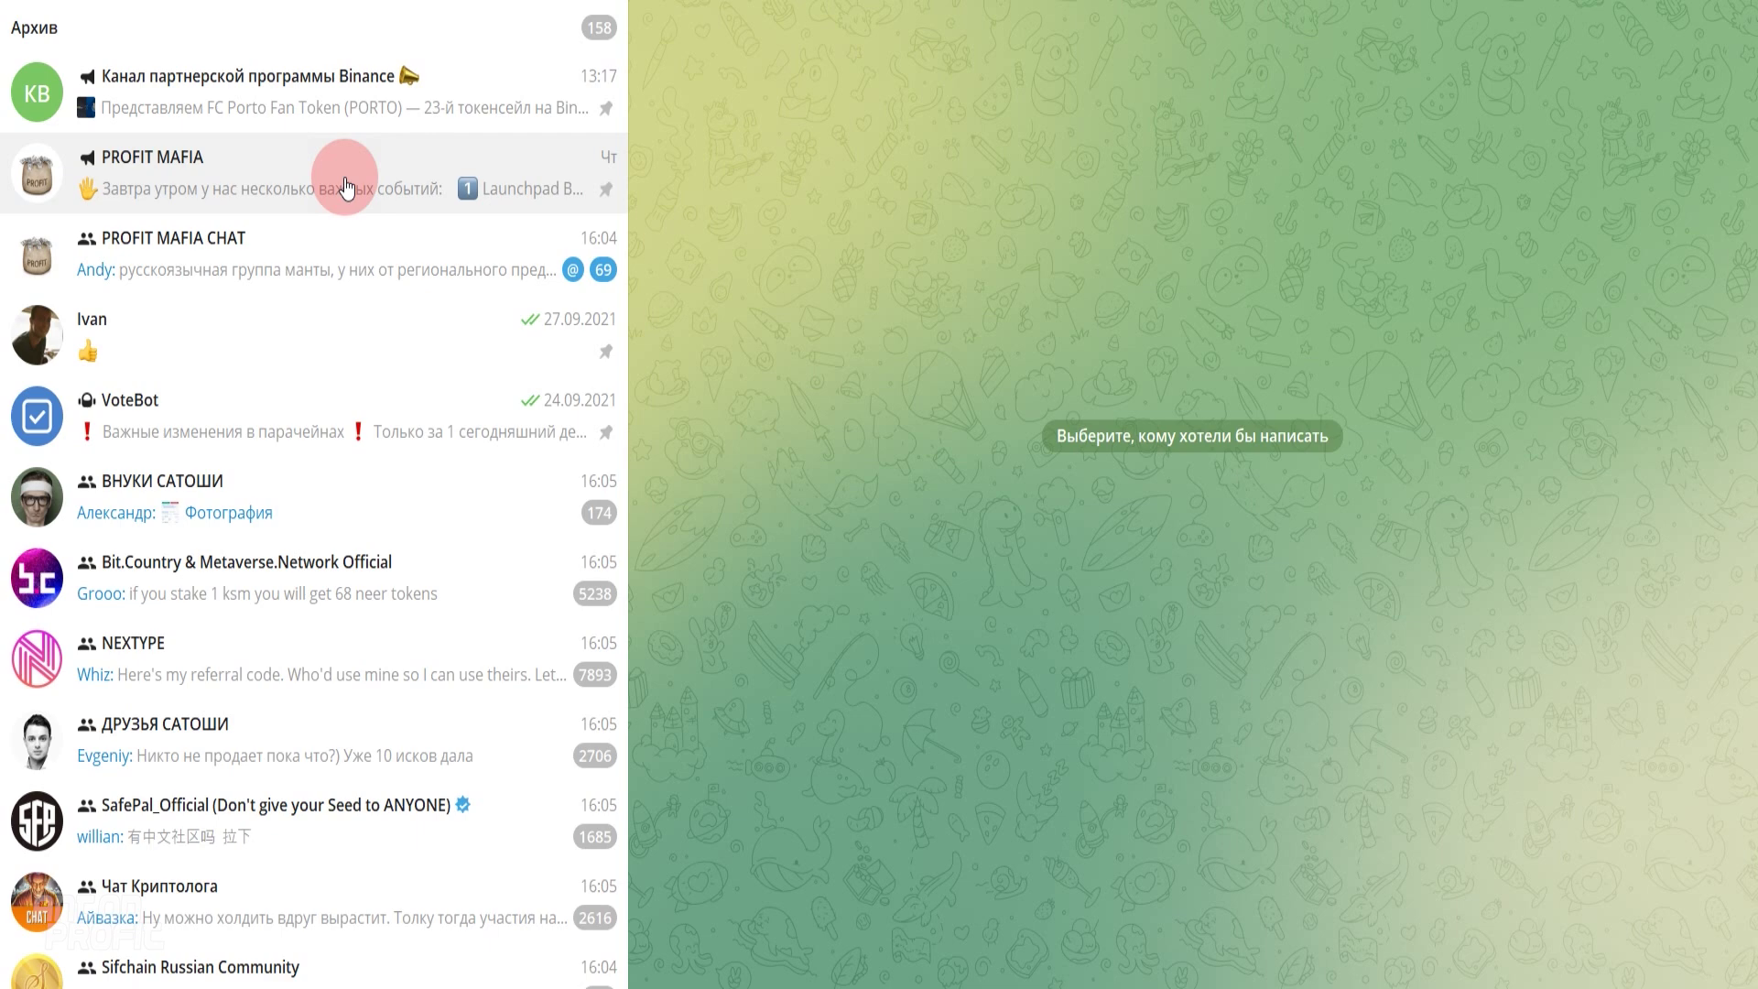
right_click(294, 183)
left_click(235, 165)
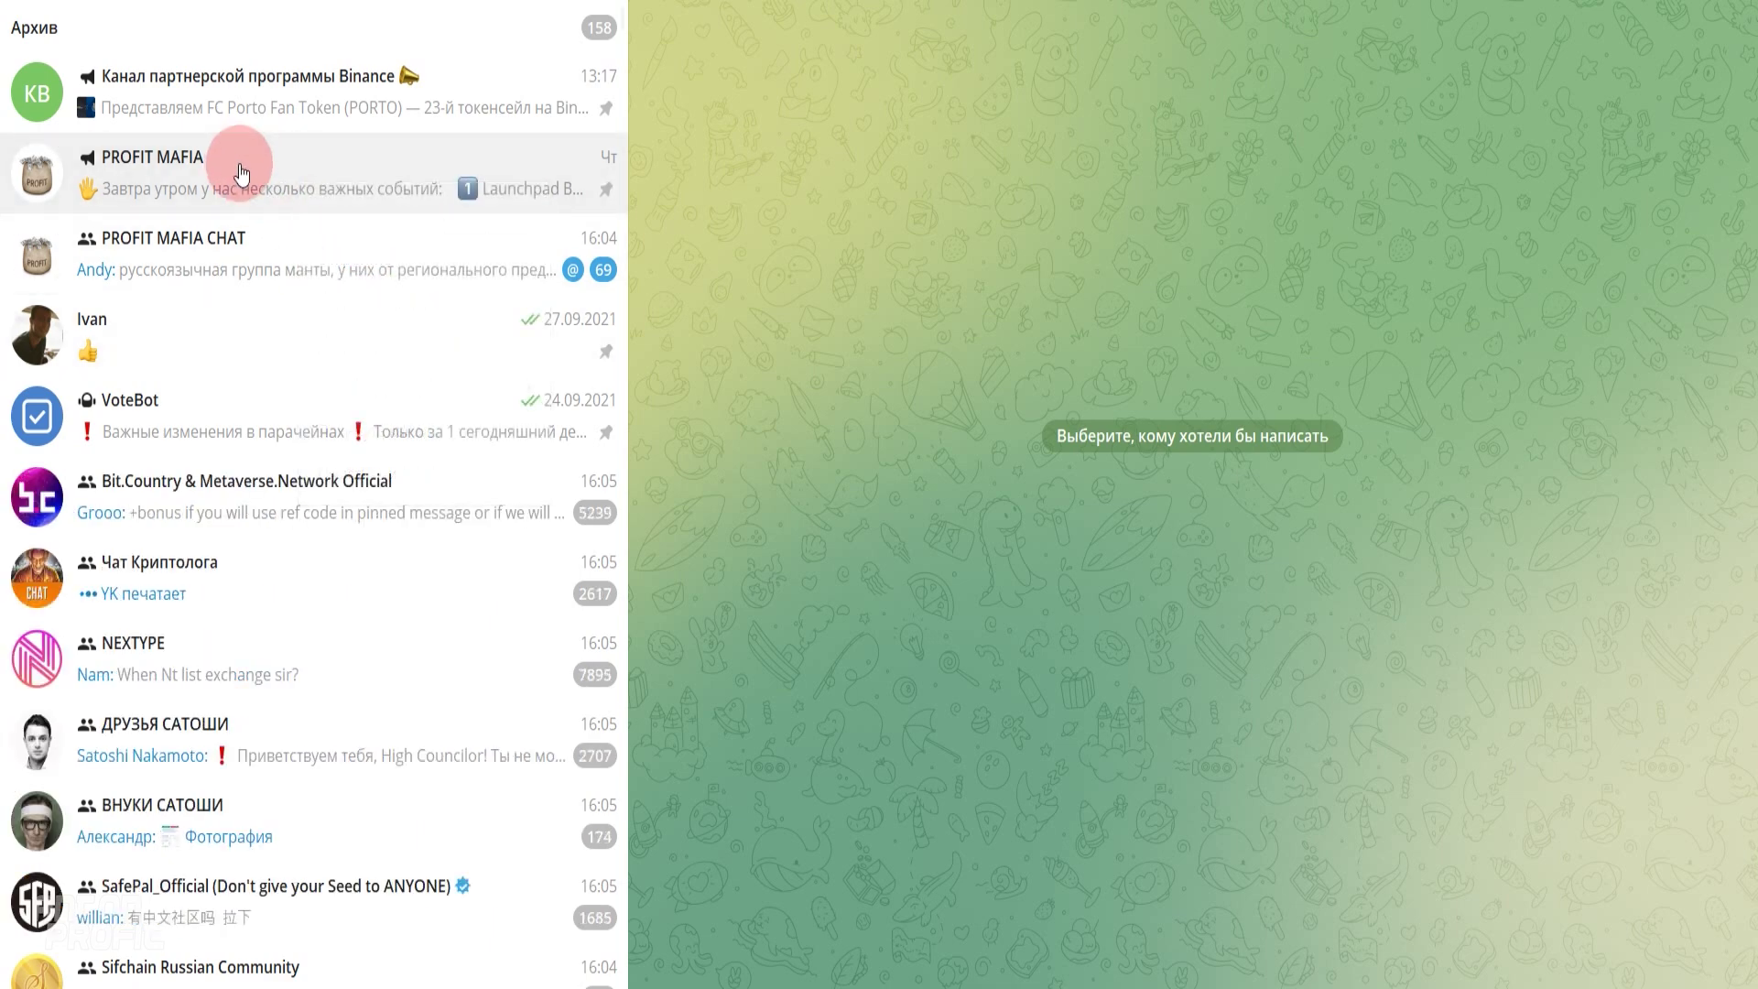